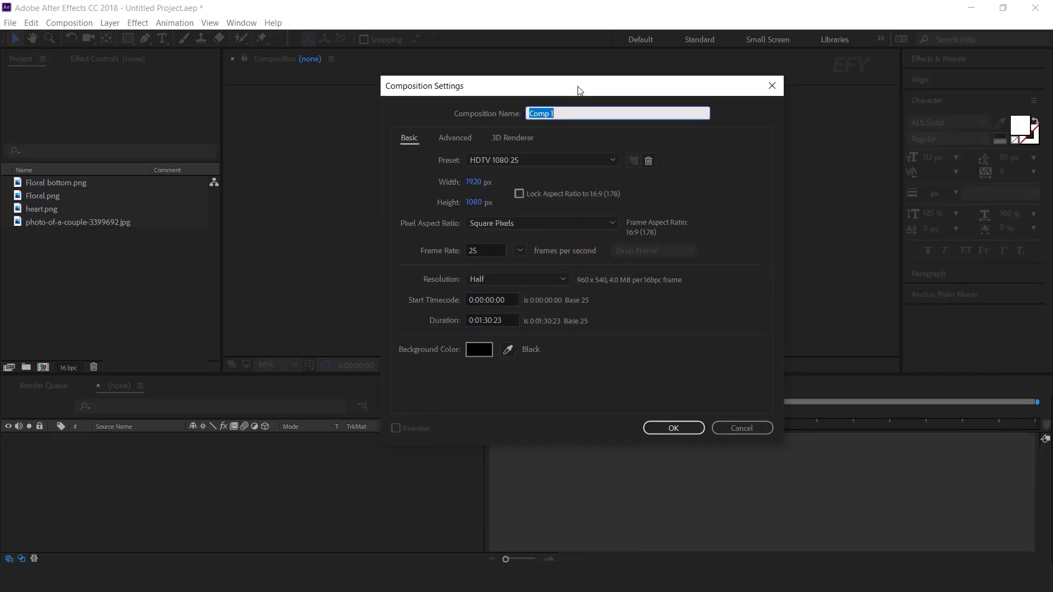
# Create a 1080 × 1920 px composition named "main comp"
pyautogui.click(473, 181)
pyautogui.write('1080')
pyautogui.press('Tab')
pyautogui.write('1920')
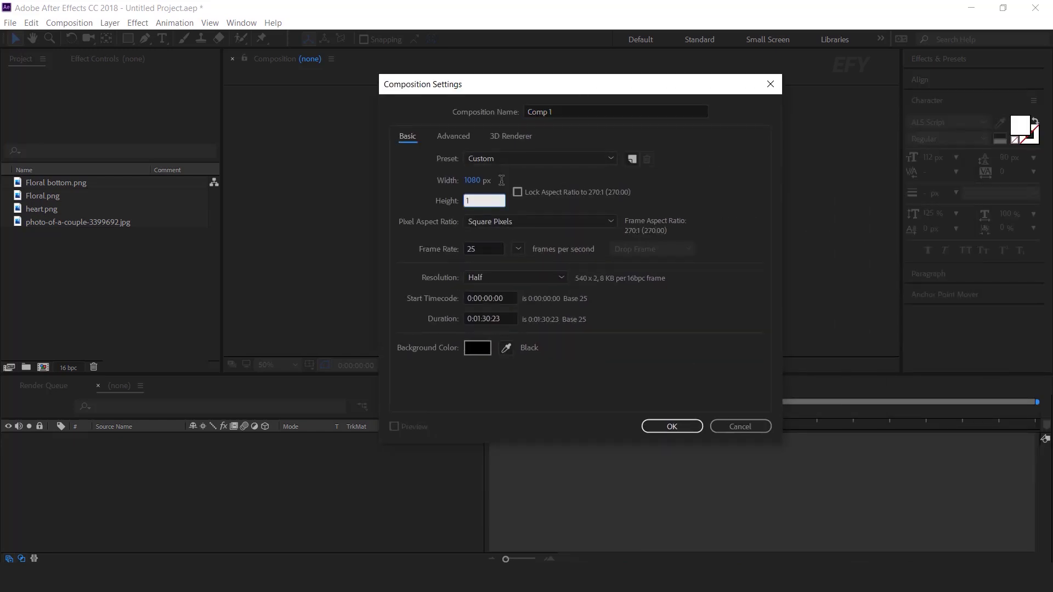
pyautogui.click(581, 112)
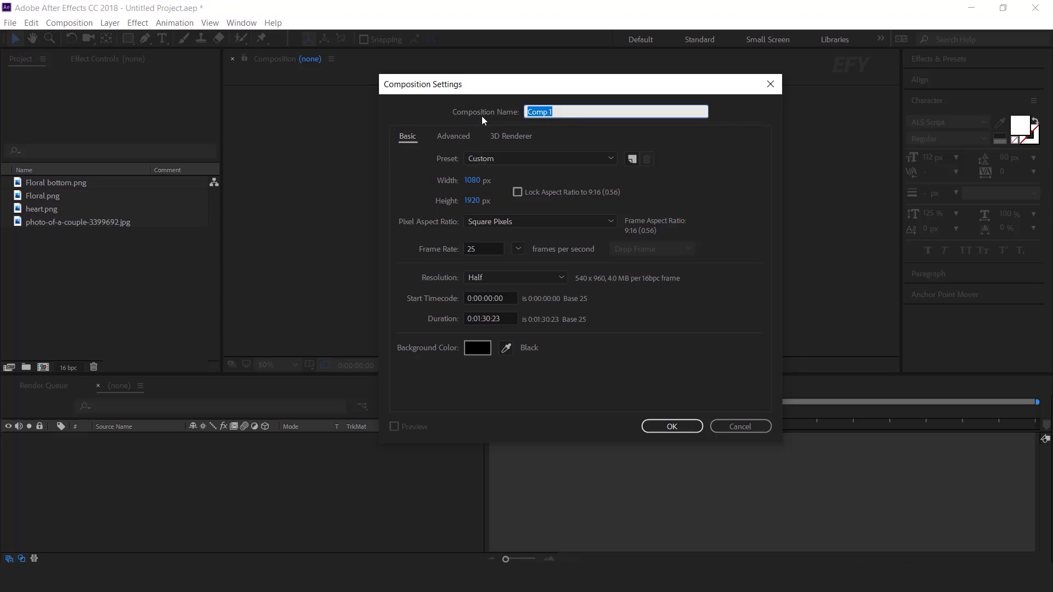
pyautogui.write('main comp')
pyautogui.click(684, 426)
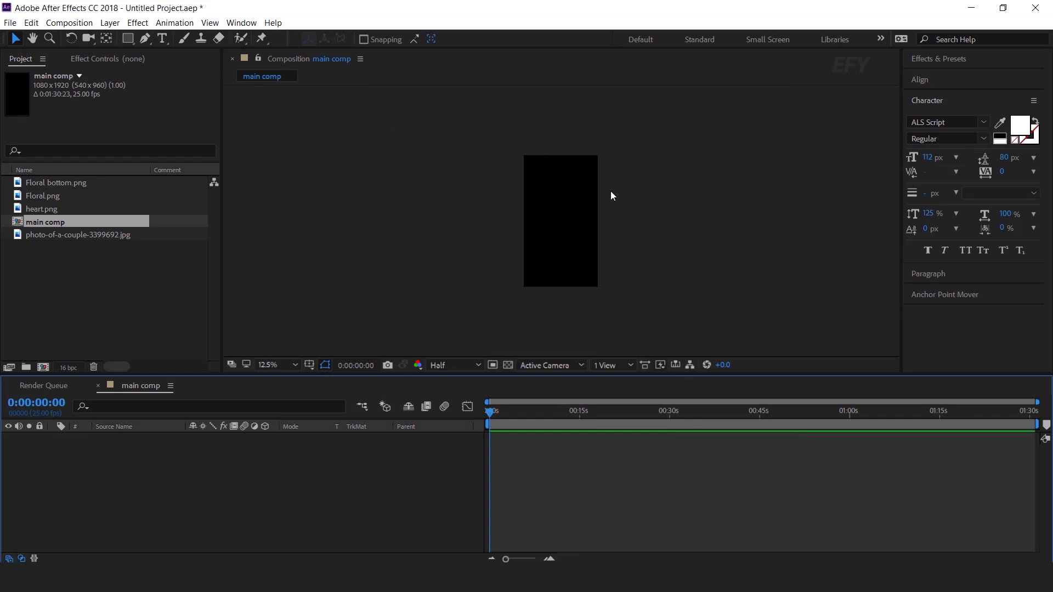
# Add a comp-sized background solid in the off-white colour F0EFE8
pyautogui.rightClick(392, 456)
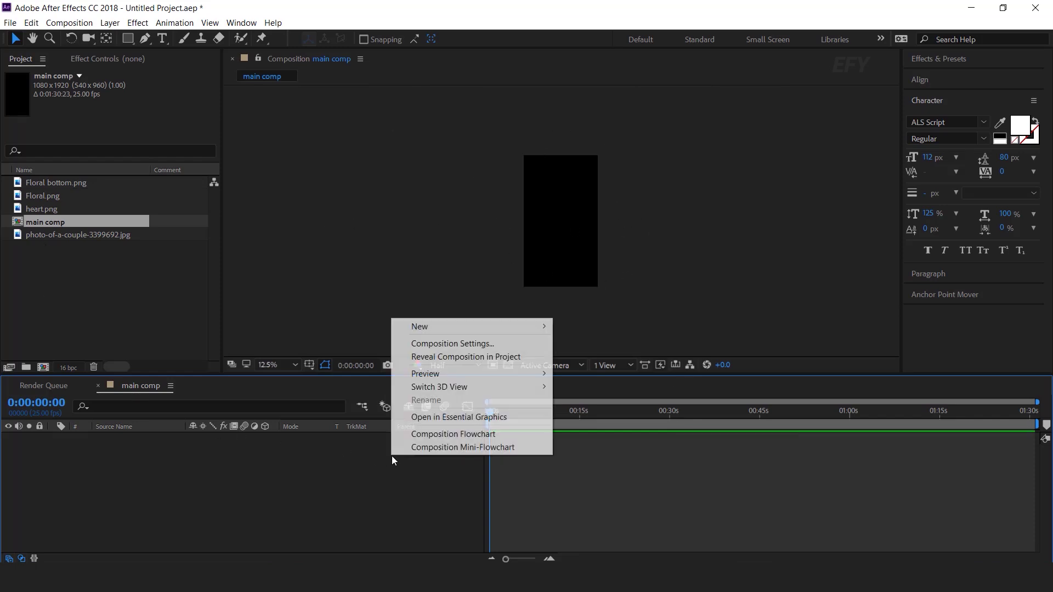
pyautogui.moveTo(473, 325)
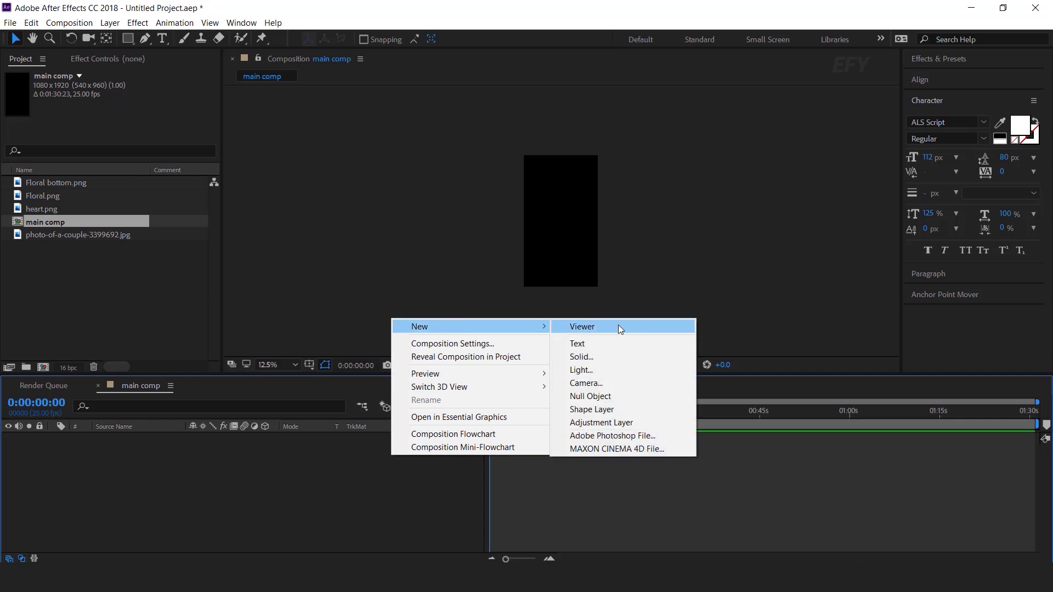
pyautogui.click(574, 357)
pyautogui.click(516, 351)
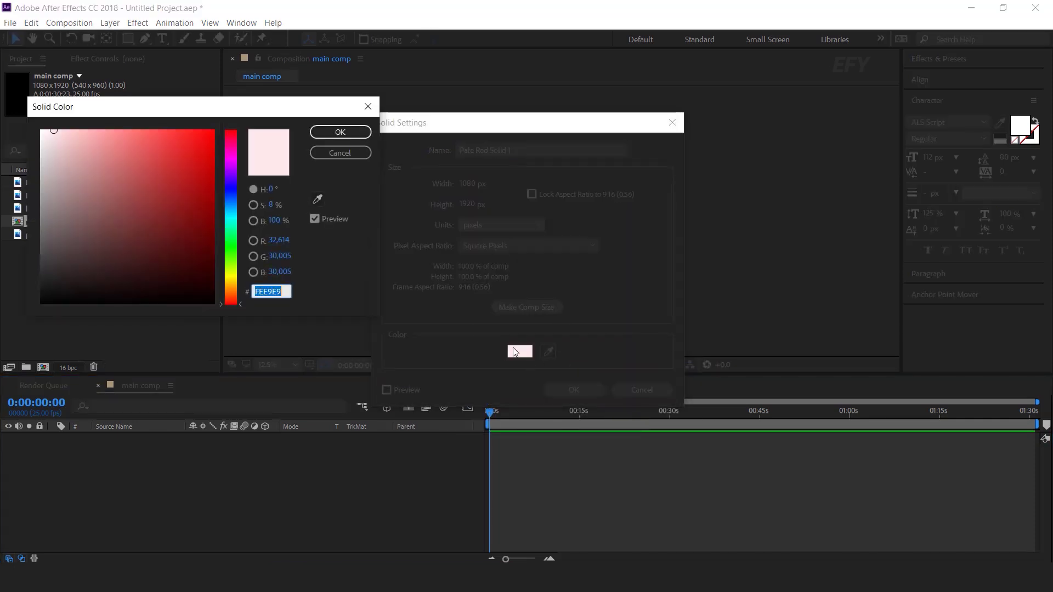
pyautogui.moveTo(53, 130); pyautogui.dragTo(46, 135)
pyautogui.moveTo(239, 303); pyautogui.dragTo(239, 281)
pyautogui.click(45, 138)
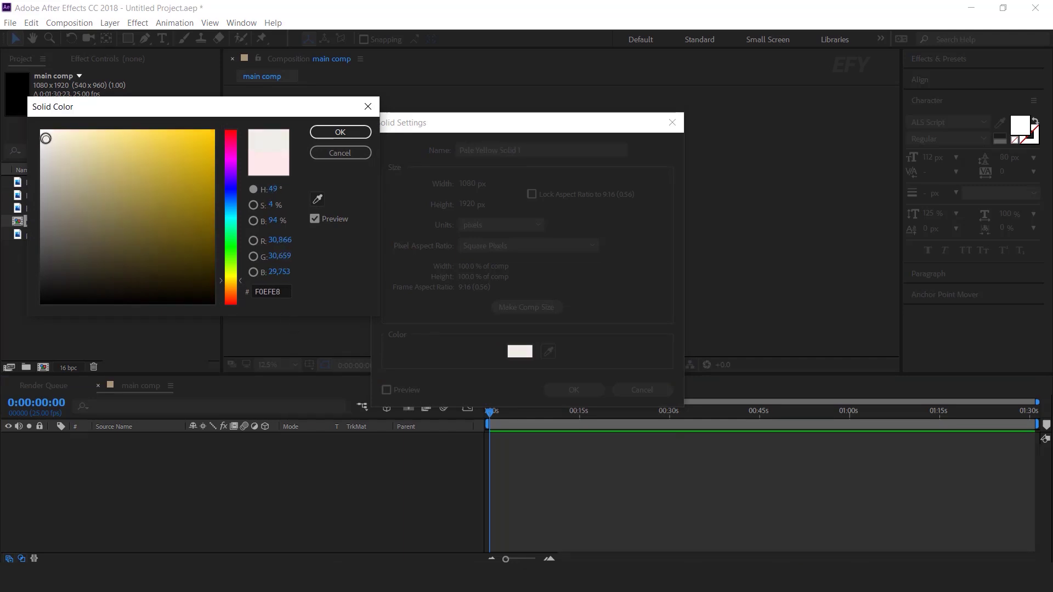
pyautogui.click(340, 132)
pyautogui.click(573, 389)
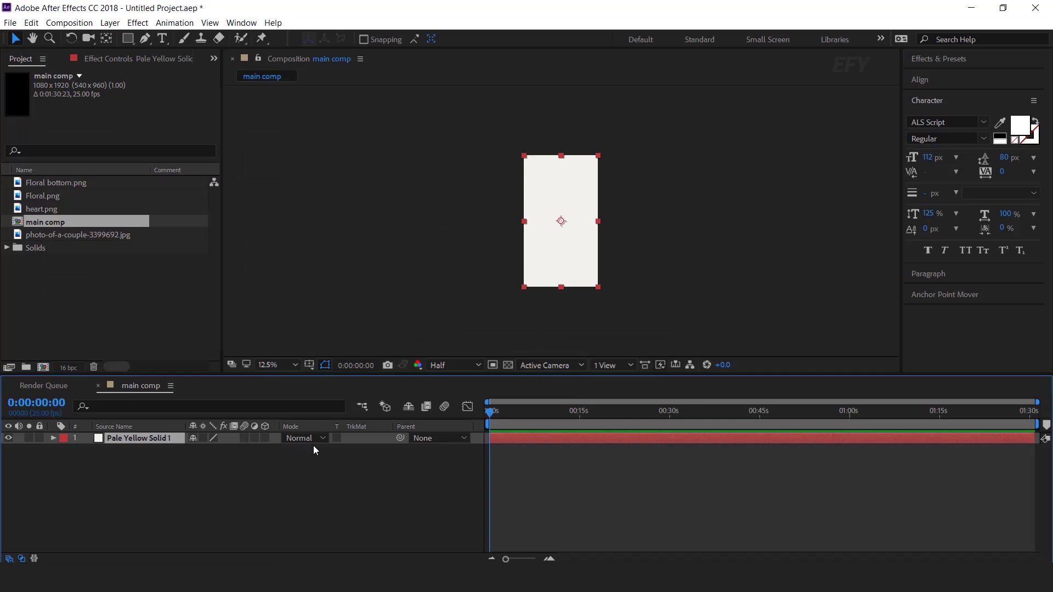
# Add Floral.png above the background solid, move it to the bottom of the frame and scale it down to about the frame's width
pyautogui.scroll(1, 595, 268)
pyautogui.moveTo(617, 278); pyautogui.dragTo(615, 263)
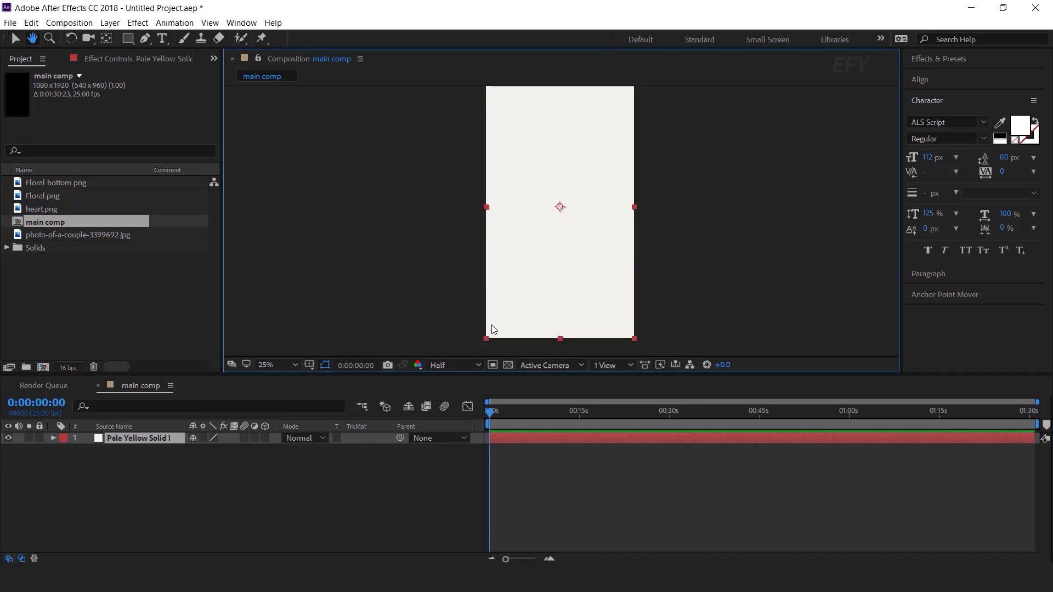
pyautogui.click(43, 195)
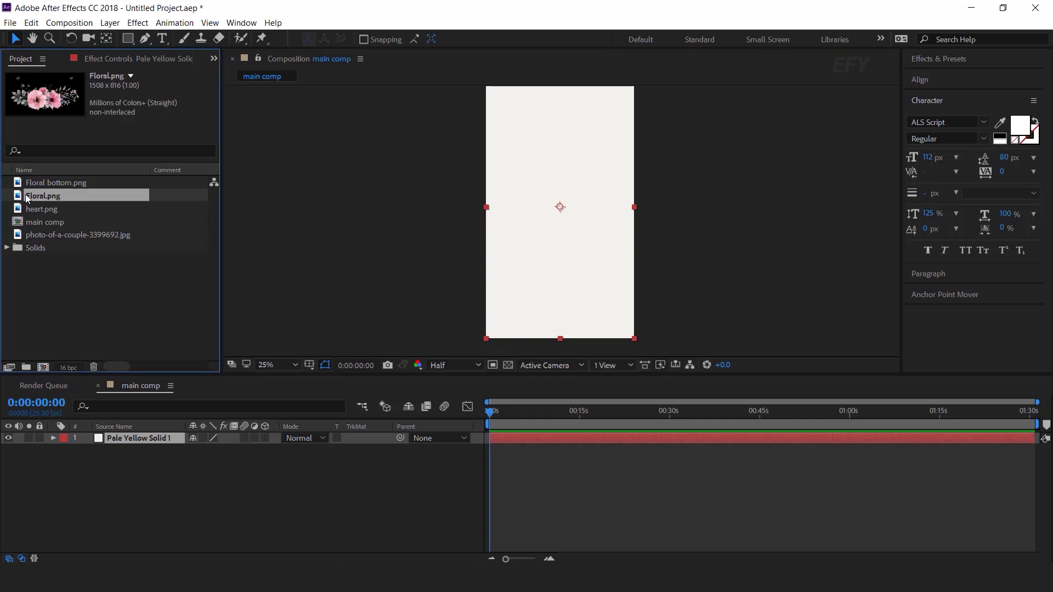
pyautogui.moveTo(25, 195); pyautogui.dragTo(147, 434)
pyautogui.moveTo(570, 219); pyautogui.dragTo(568, 308)
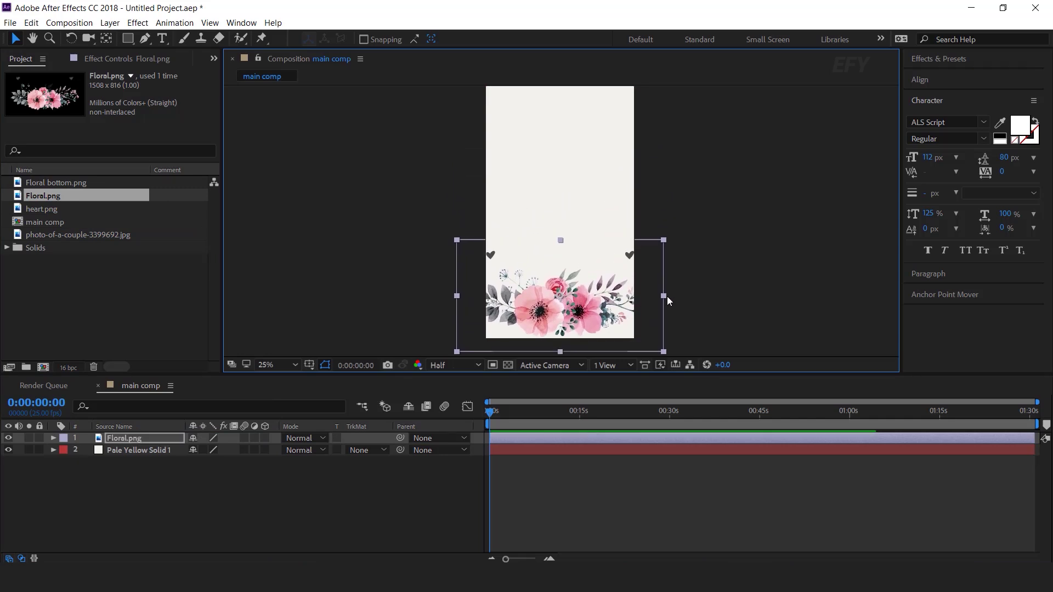
pyautogui.moveTo(663, 295); pyautogui.dragTo(581, 313)
pyautogui.click(688, 264)
pyautogui.moveTo(690, 264); pyautogui.dragTo(675, 271)
pyautogui.scroll(-1, 681, 263)
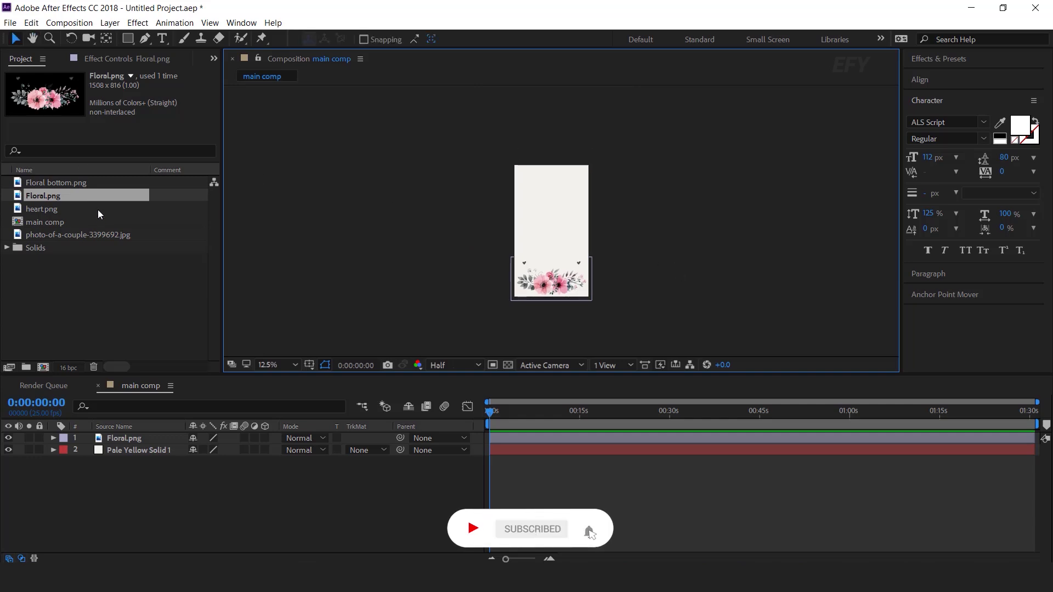
# Add heart.png to main comp as the top layer
pyautogui.click(43, 212)
pyautogui.moveTo(40, 209); pyautogui.dragTo(146, 433)
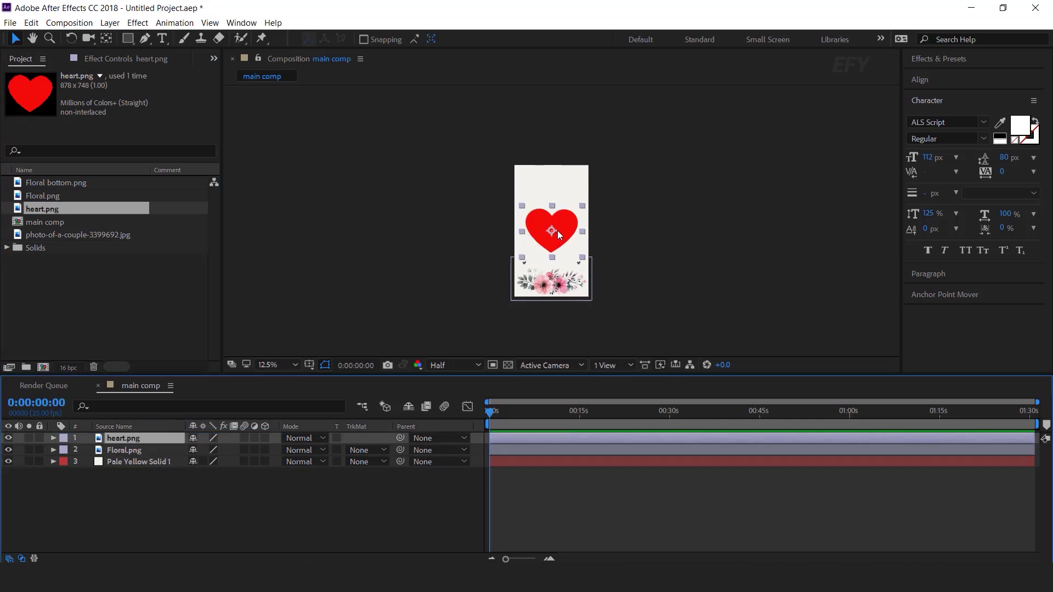
pyautogui.scroll(1, 562, 235)
# Apply a Fill effect to the heart layer and set its colour to purple 8A1F68
pyautogui.hotkey('ctrl', 'space')
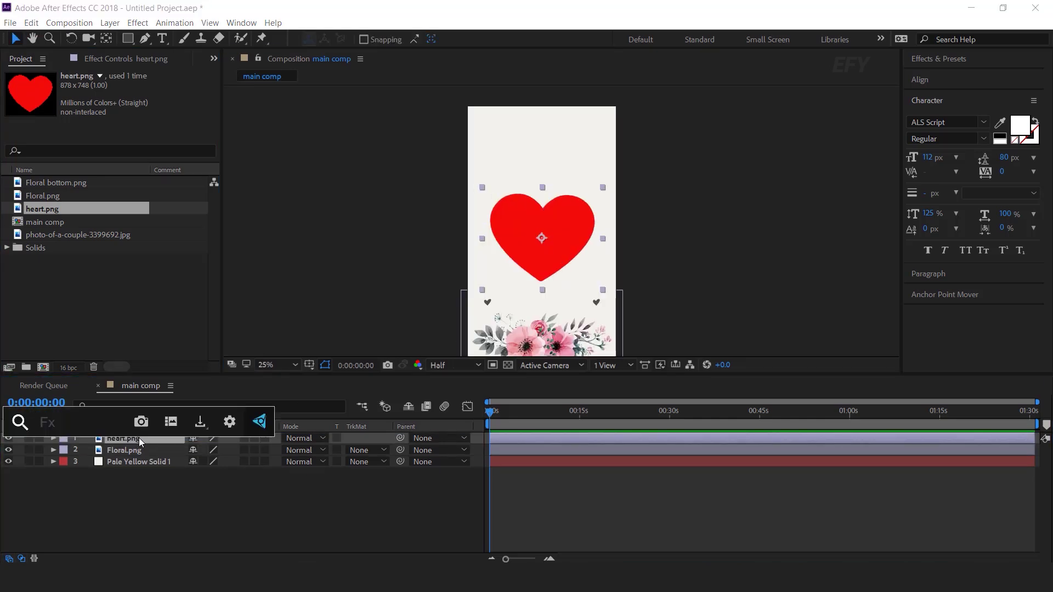
pyautogui.write('fill')
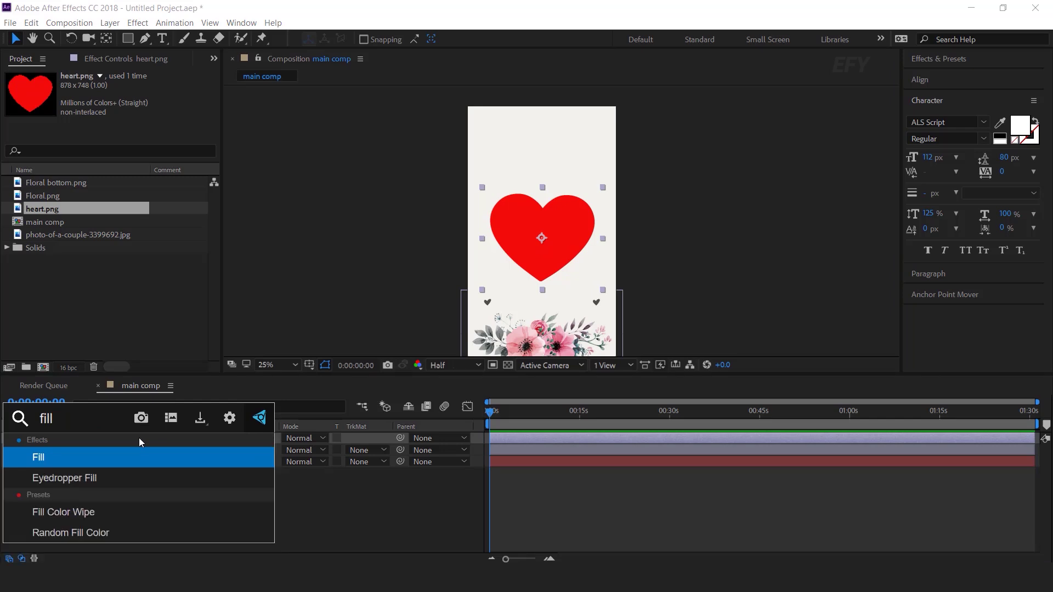
pyautogui.press('Return')
pyautogui.click(129, 122)
pyautogui.moveTo(148, 146); pyautogui.dragTo(171, 207)
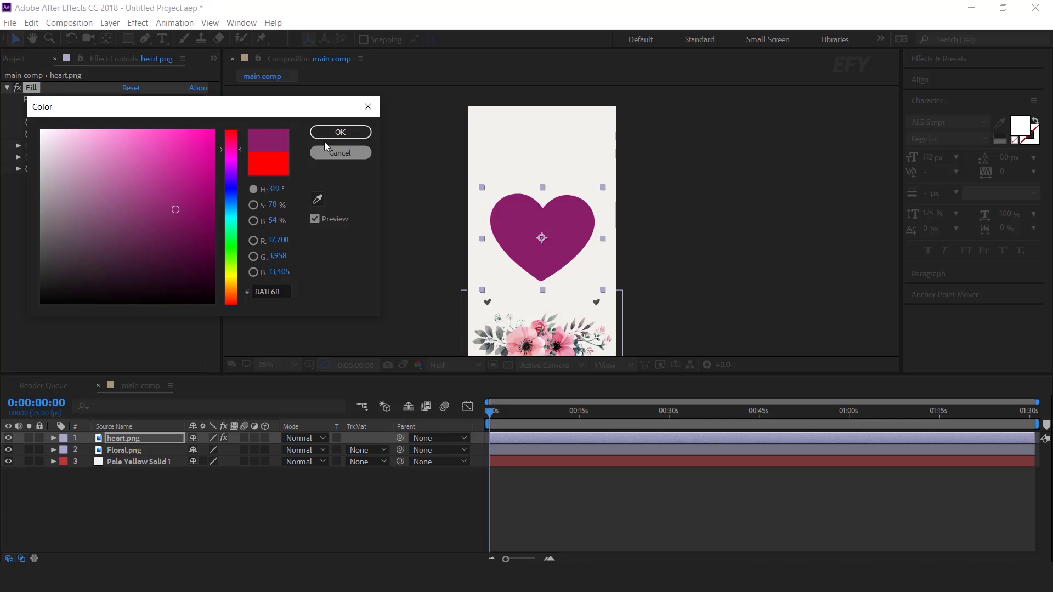
pyautogui.click(340, 132)
# Enlarge the purple heart beyond the frame, tilt it clockwise and move it up so its tip sits above the flowers
pyautogui.moveTo(603, 188); pyautogui.dragTo(798, 90)
pyautogui.press(',')
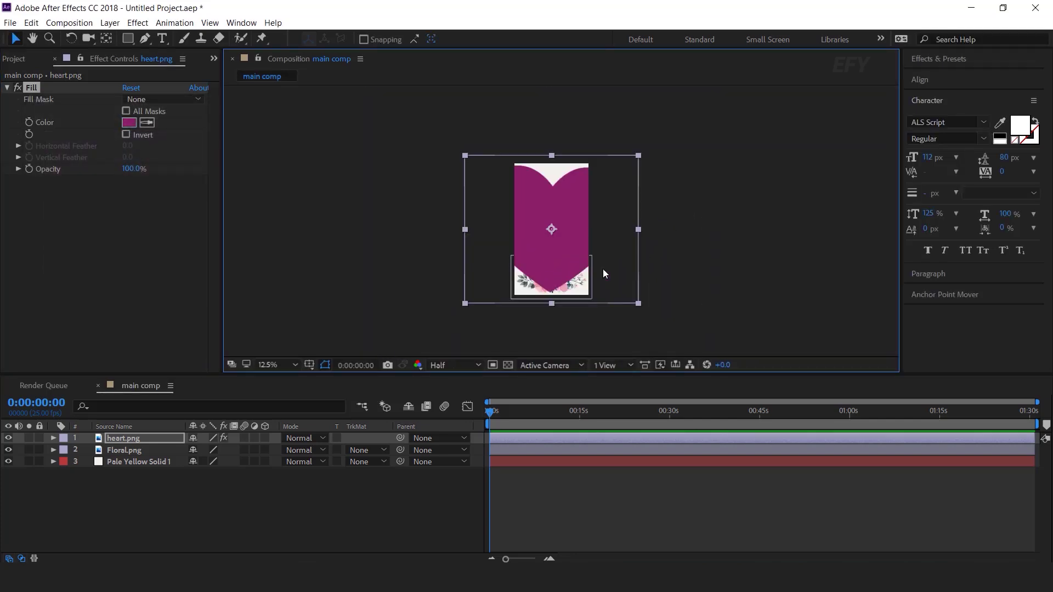
pyautogui.press('w')
pyautogui.moveTo(640, 158); pyautogui.dragTo(682, 174)
pyautogui.press('v')
pyautogui.moveTo(565, 239); pyautogui.dragTo(542, 222)
pyautogui.scroll(1, 565, 241)
# Apply a Drop Shadow effect to the heart layer with opacity 30%, distance 10 and softness 30
pyautogui.click(129, 440)
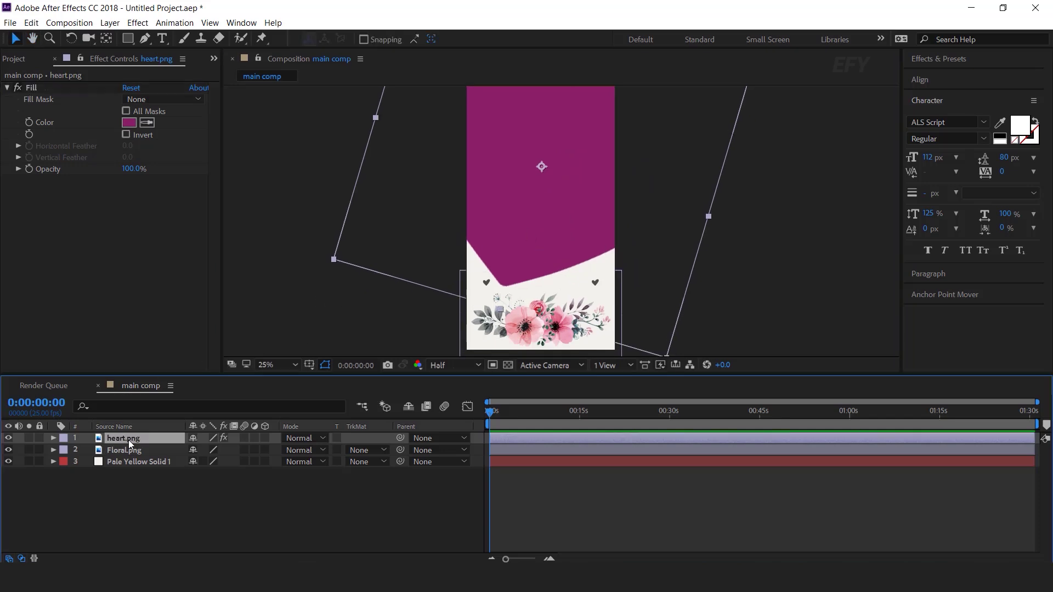
pyautogui.hotkey('ctrl', 'space')
pyautogui.write('drop')
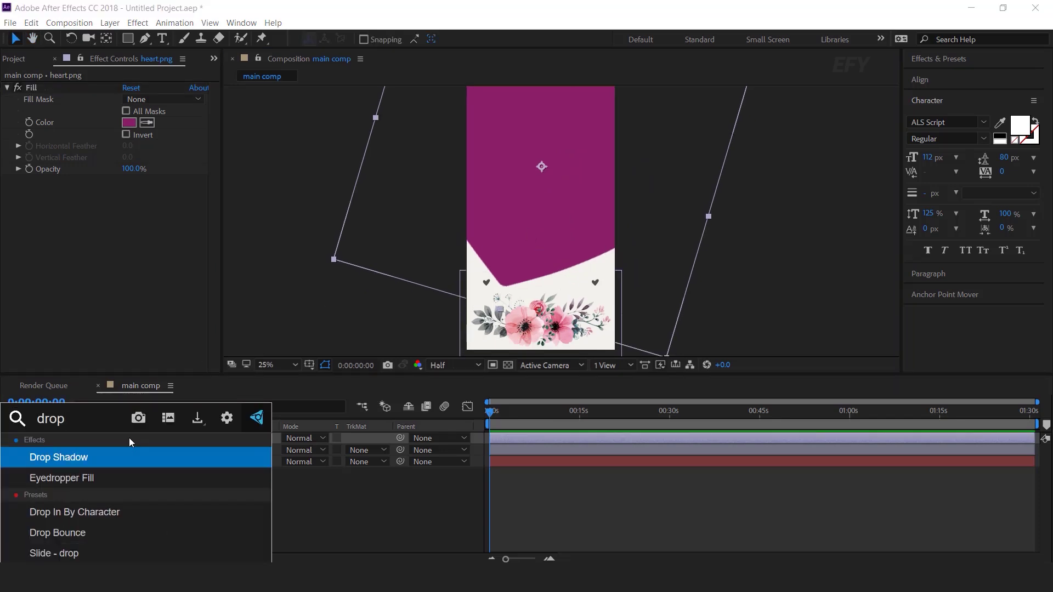
pyautogui.press('Return')
pyautogui.click(128, 205)
pyautogui.write('30')
pyautogui.press('Return')
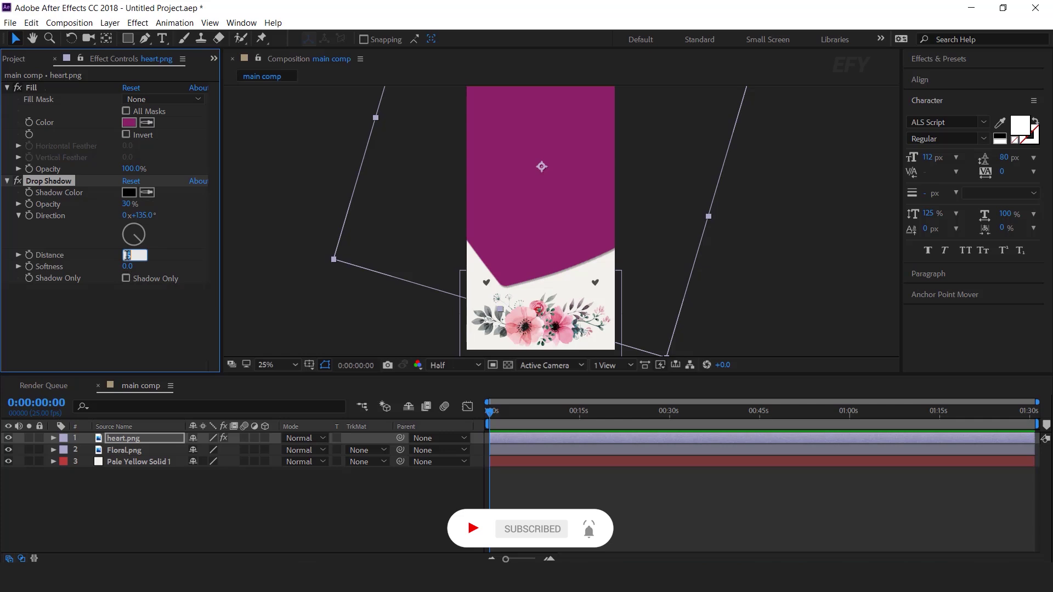
pyautogui.press('Return')
pyautogui.moveTo(128, 269); pyautogui.dragTo(144, 269)
pyautogui.click(588, 493)
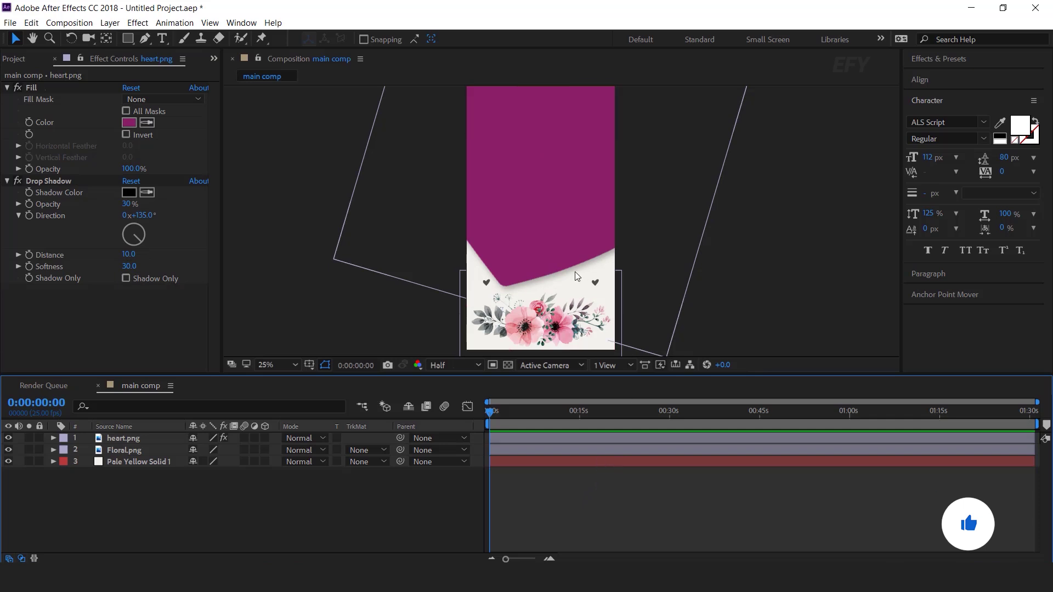
# Create a second 1080 × 1920 px composition named "image placeholder 1"
pyautogui.press(',')
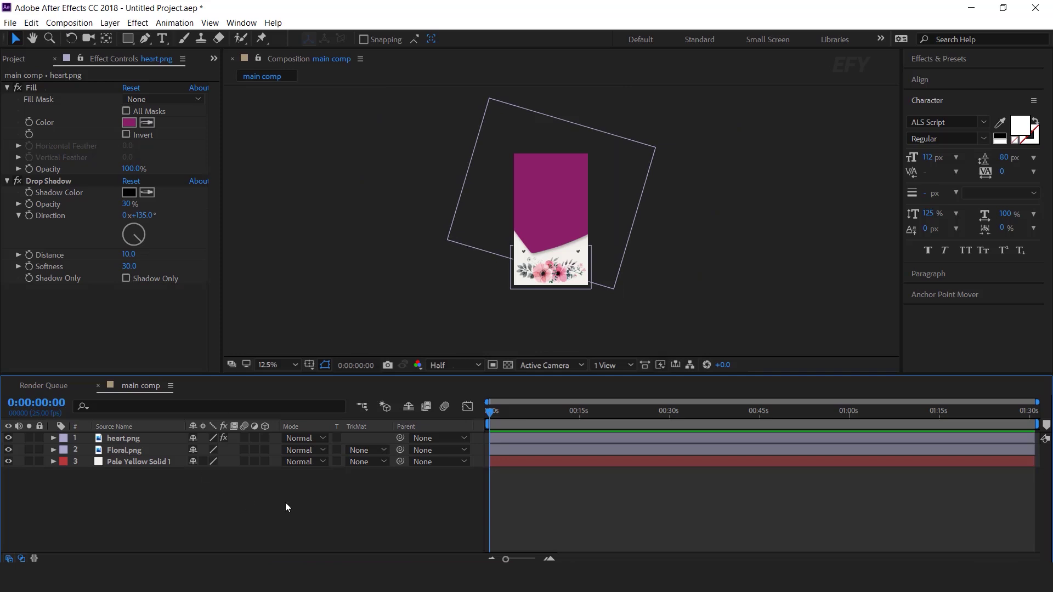
pyautogui.click(18, 61)
pyautogui.click(40, 290)
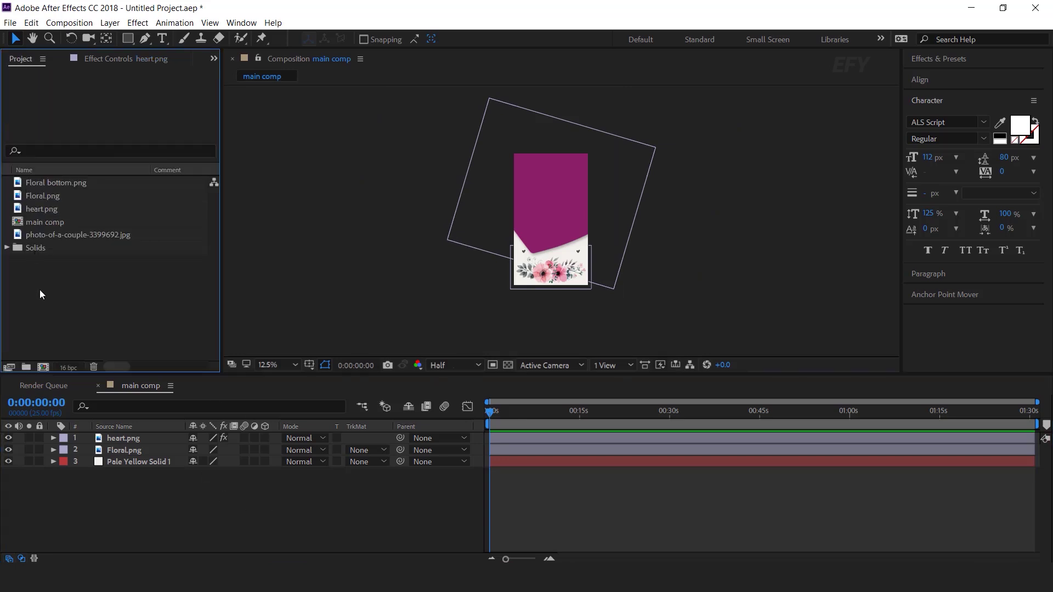
pyautogui.click(44, 367)
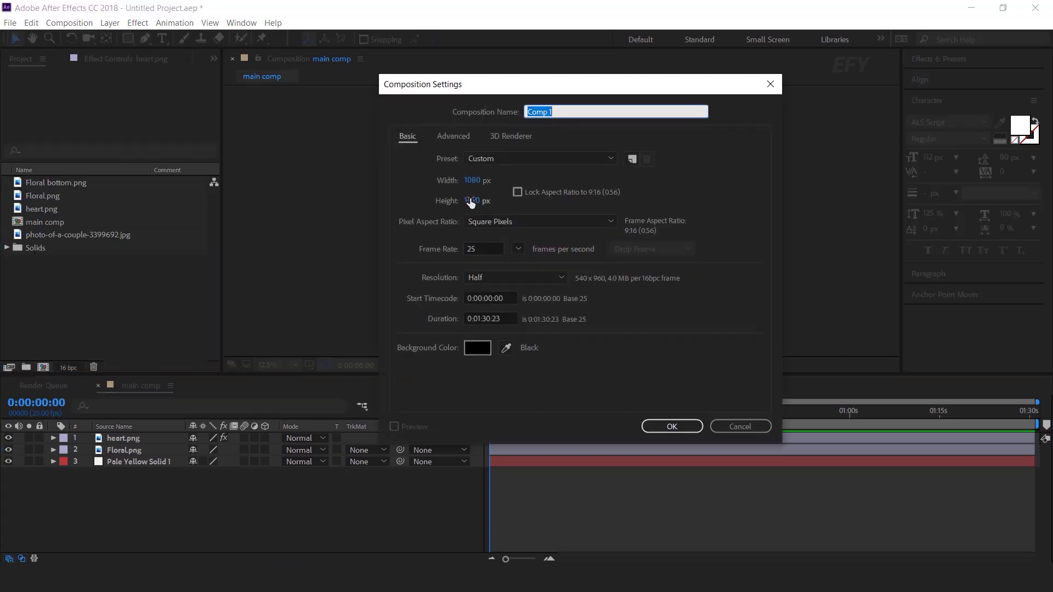
pyautogui.write('image placeholder 1')
pyautogui.press('Return')
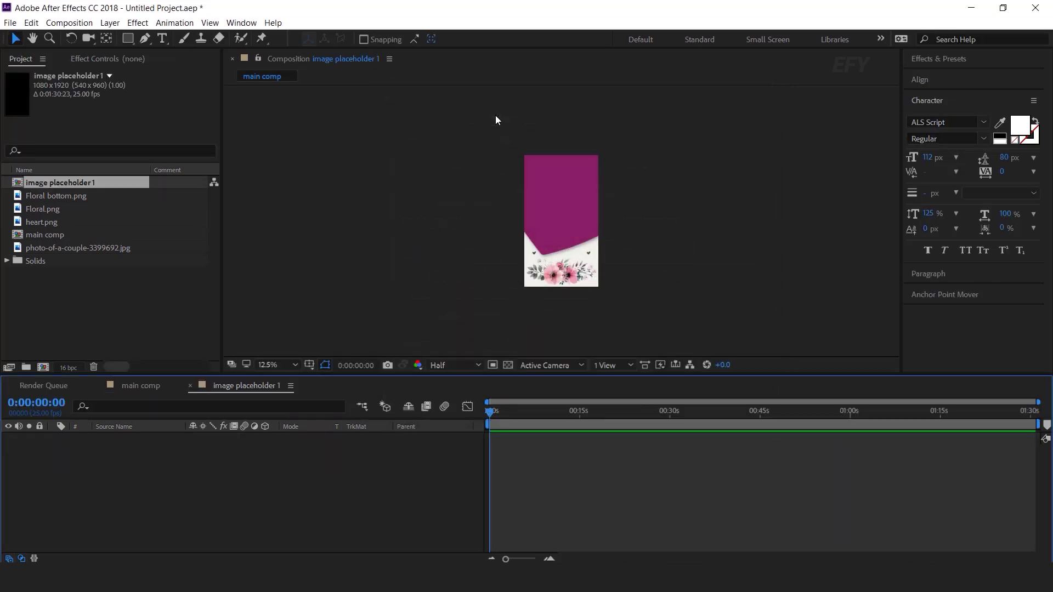
# Add photo-of-a-couple-3399692.jpg to the image placeholder 1 composition and scale it down until it just fills the frame
pyautogui.moveTo(70, 250); pyautogui.dragTo(138, 468)
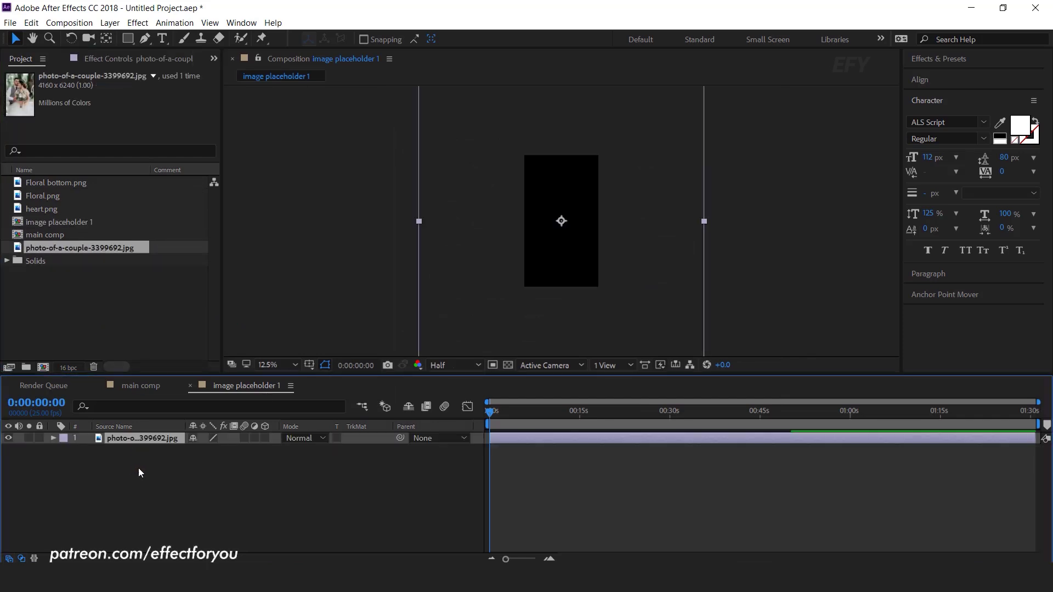
pyautogui.moveTo(704, 221); pyautogui.dragTo(609, 225)
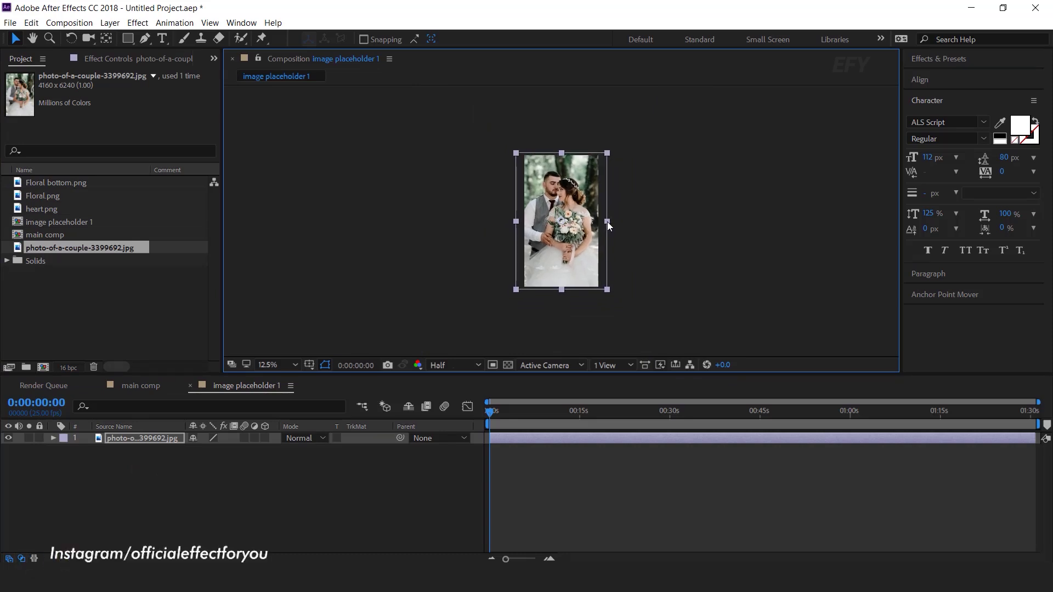
# Apply a Motion Tile effect to the couple photo and set its output height to 200
pyautogui.hotkey('ctrl', 'space')
pyautogui.write('motion')
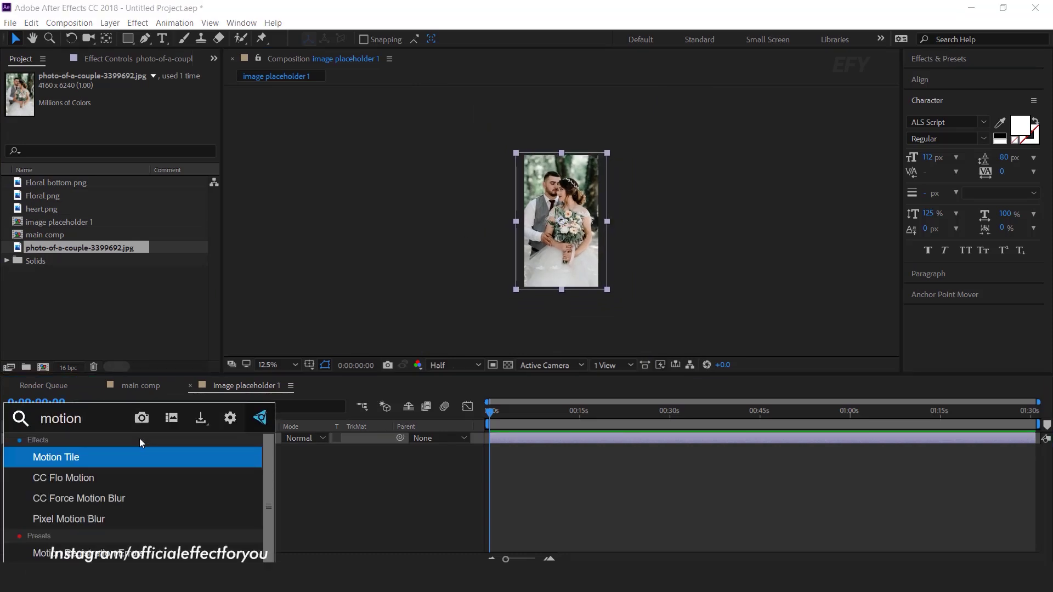
pyautogui.press('Return')
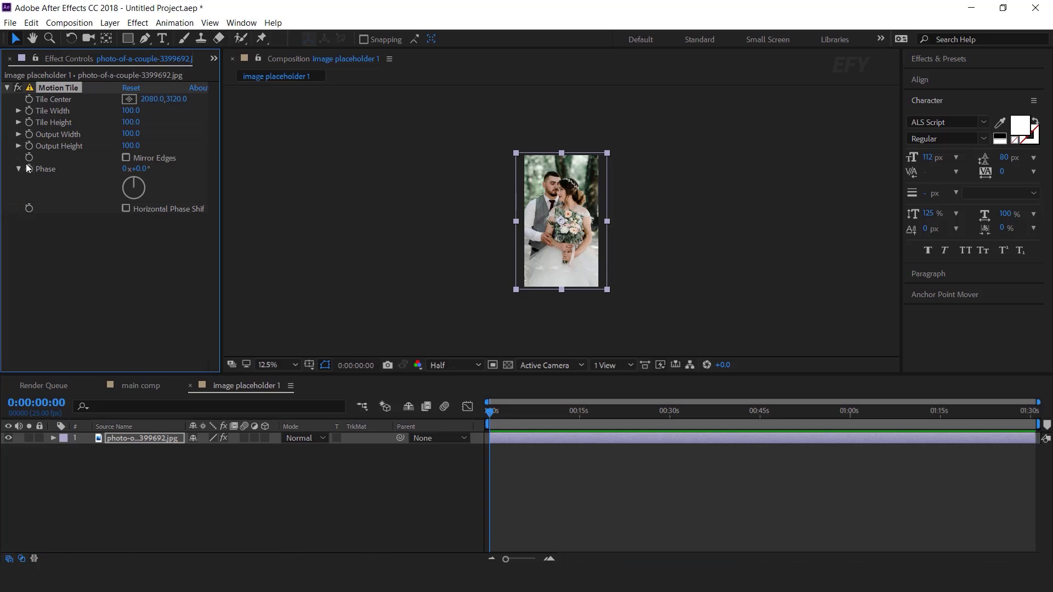
pyautogui.click(130, 146)
pyautogui.write('200')
pyautogui.press('Return')
pyautogui.click(314, 479)
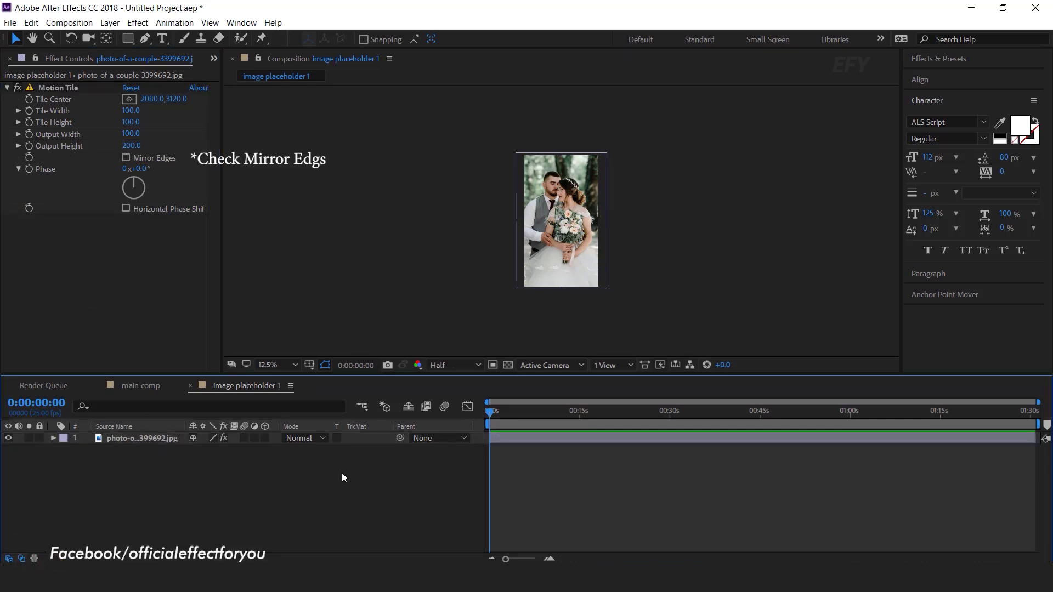
# Return to main comp and place the image placeholder 1 composition there as the top layer
pyautogui.click(135, 385)
pyautogui.click(21, 58)
pyautogui.click(41, 247)
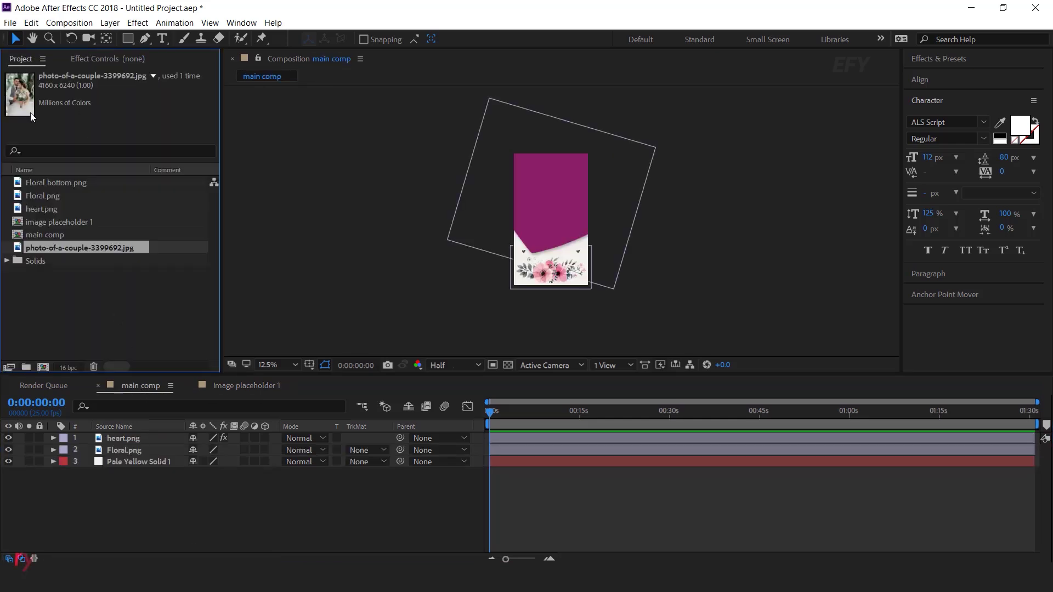
pyautogui.click(18, 226)
pyautogui.moveTo(20, 224); pyautogui.dragTo(134, 435)
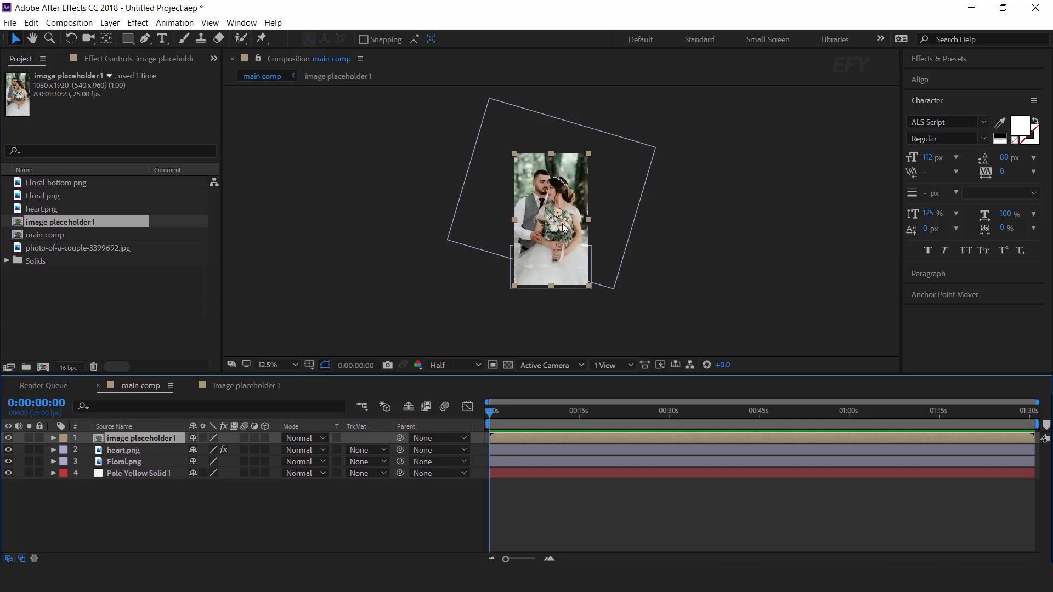
pyautogui.click(90, 290)
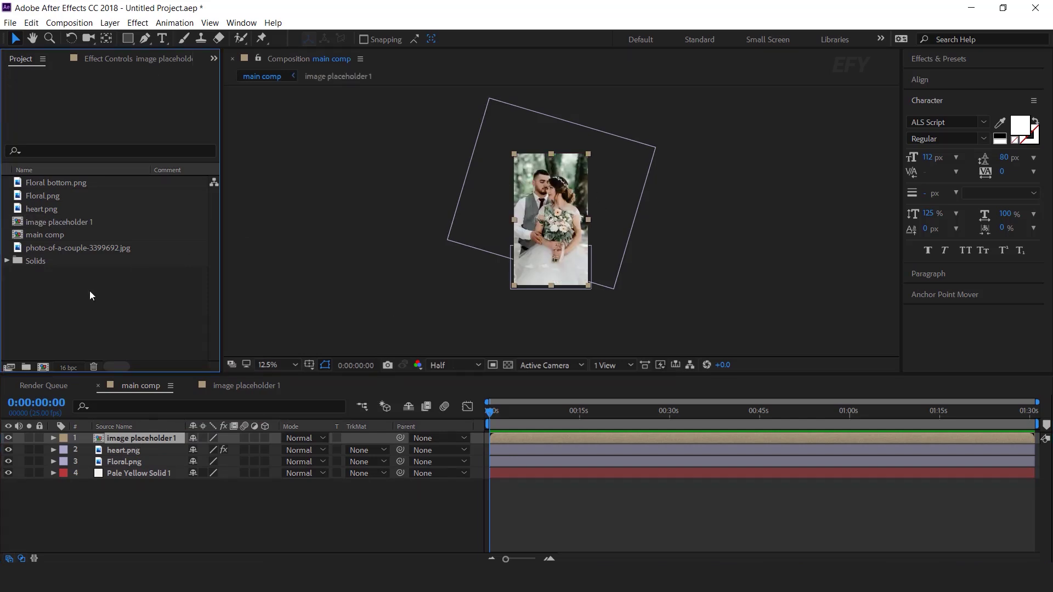
# Add a second heart.png above the image placeholder 1 layer and move it up over the couple's heads
pyautogui.click(25, 210)
pyautogui.moveTo(38, 208); pyautogui.dragTo(150, 433)
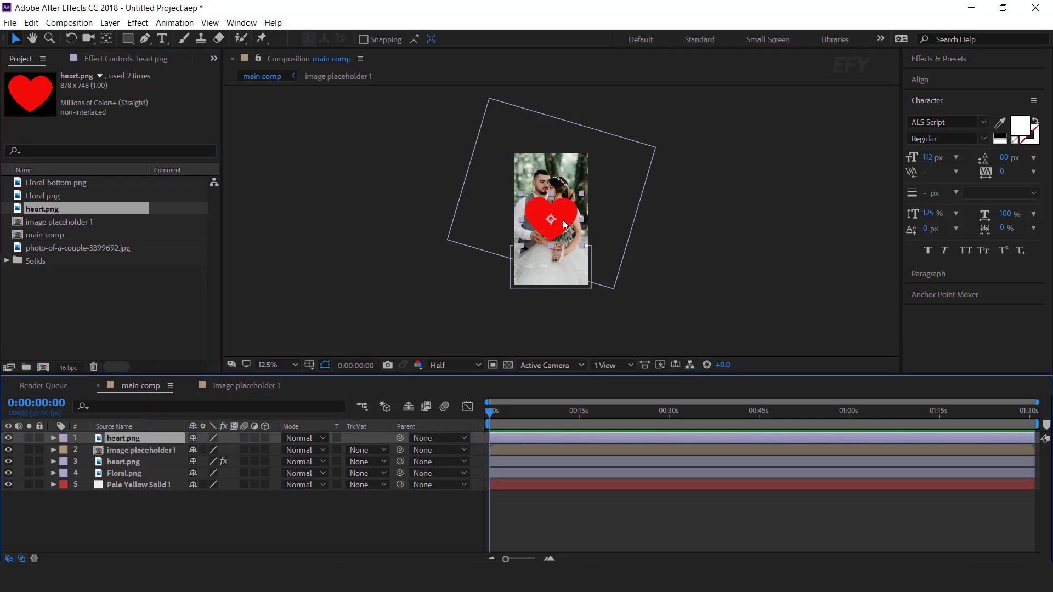
pyautogui.scroll(1, 560, 220)
pyautogui.moveTo(558, 219); pyautogui.dragTo(536, 209)
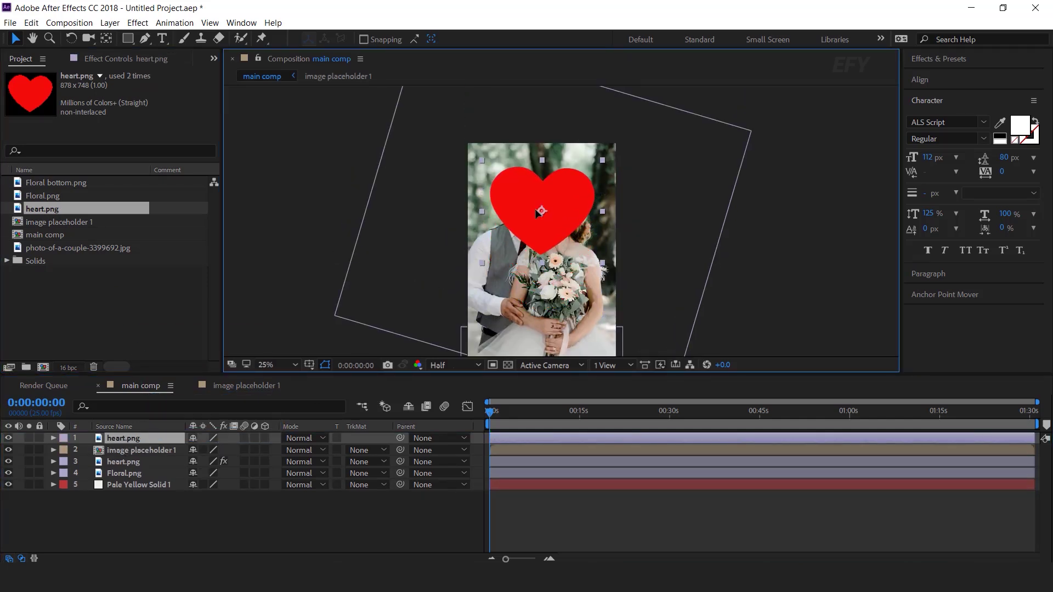
# Enlarge the top heart.png slightly, tilt it counterclockwise and center it over the couple's heads
pyautogui.moveTo(603, 263); pyautogui.dragTo(612, 276)
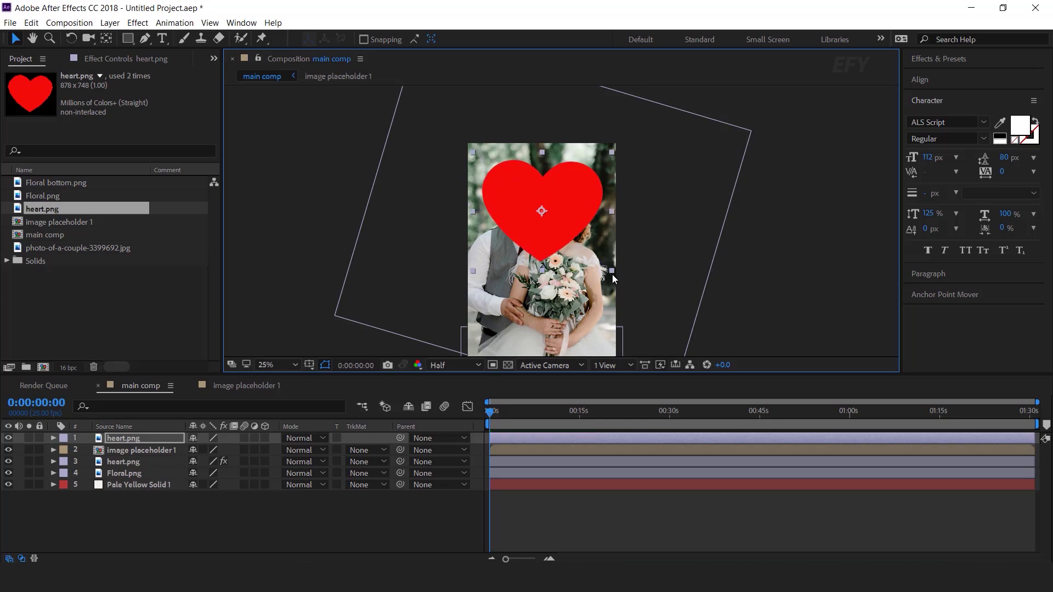
pyautogui.moveTo(542, 212); pyautogui.dragTo(542, 218)
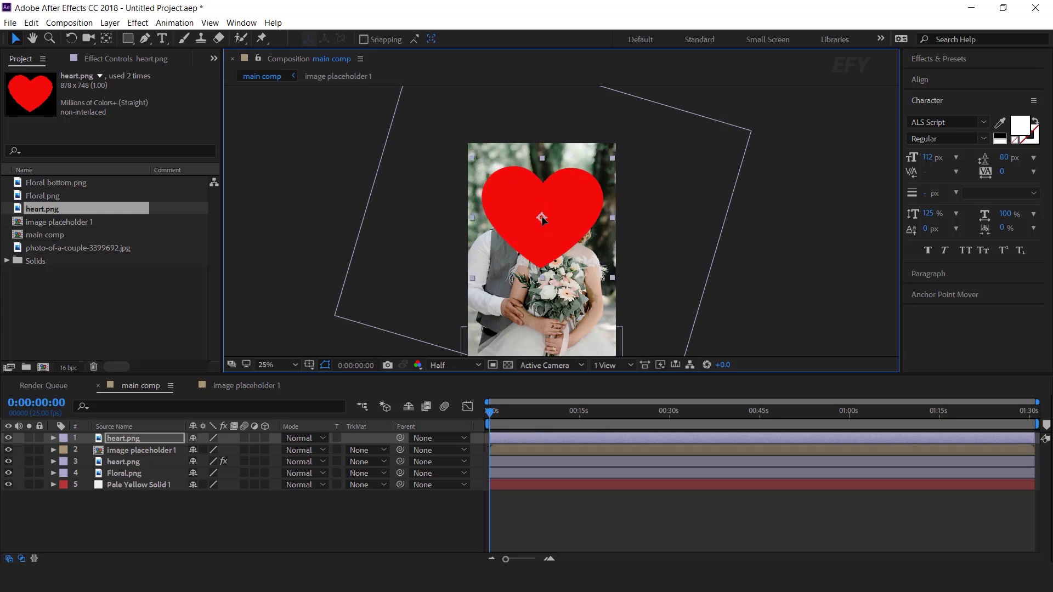
pyautogui.press('w')
pyautogui.moveTo(618, 165); pyautogui.dragTo(585, 153)
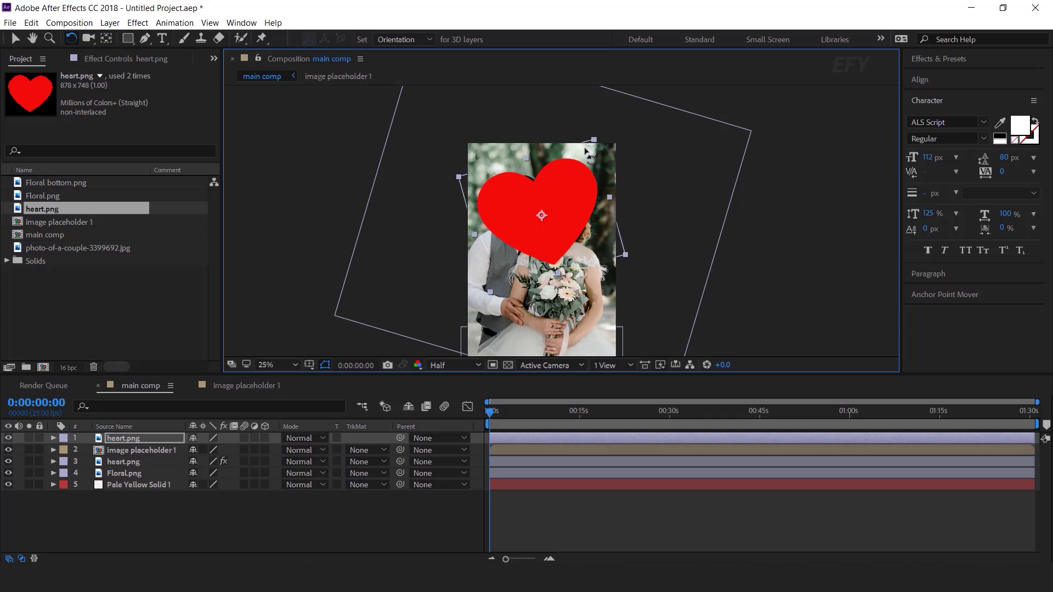
pyautogui.press('v')
pyautogui.moveTo(545, 222); pyautogui.dragTo(545, 218)
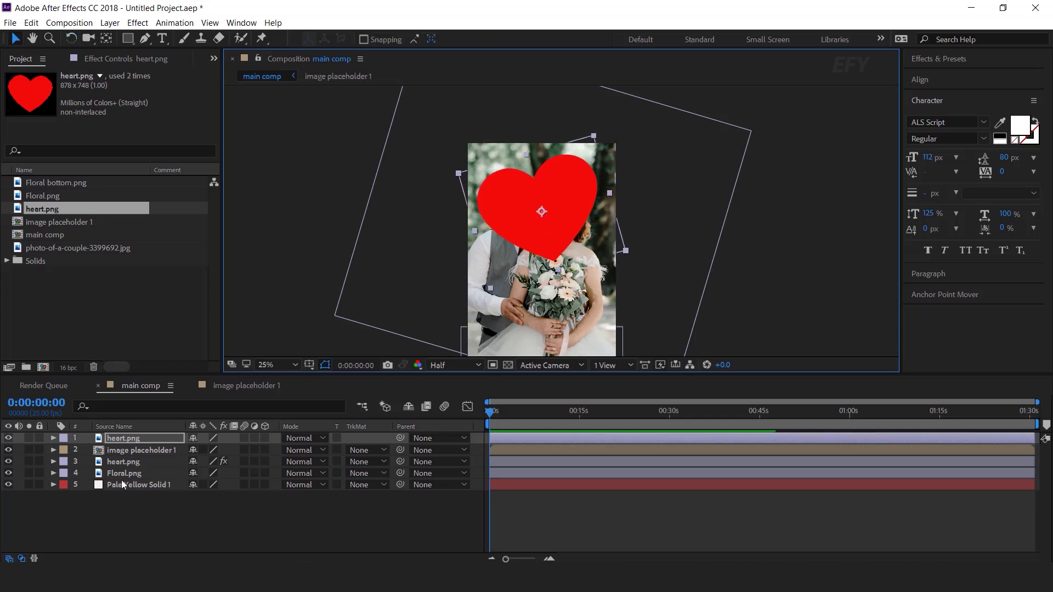
# Set the image placeholder 1 layer's track matte to Alpha Matte "heart.png"
pyautogui.click(131, 451)
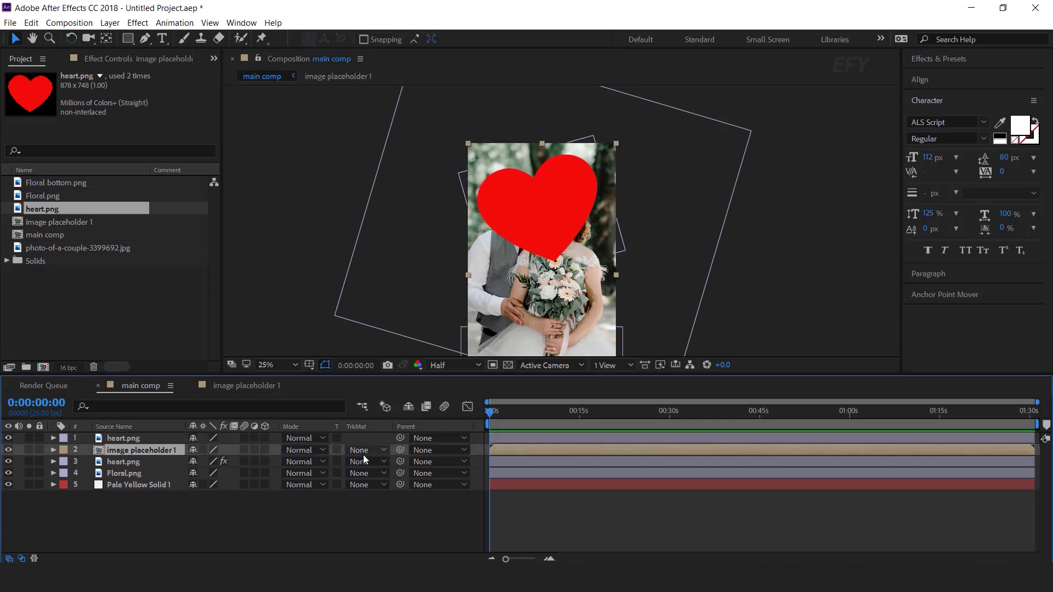
pyautogui.click(384, 450)
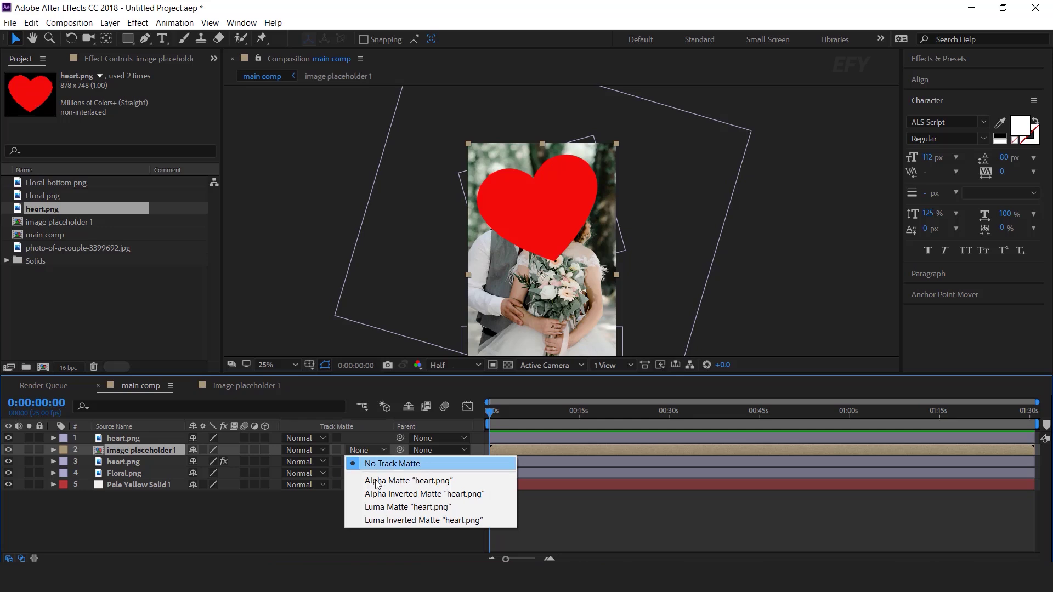
pyautogui.click(439, 481)
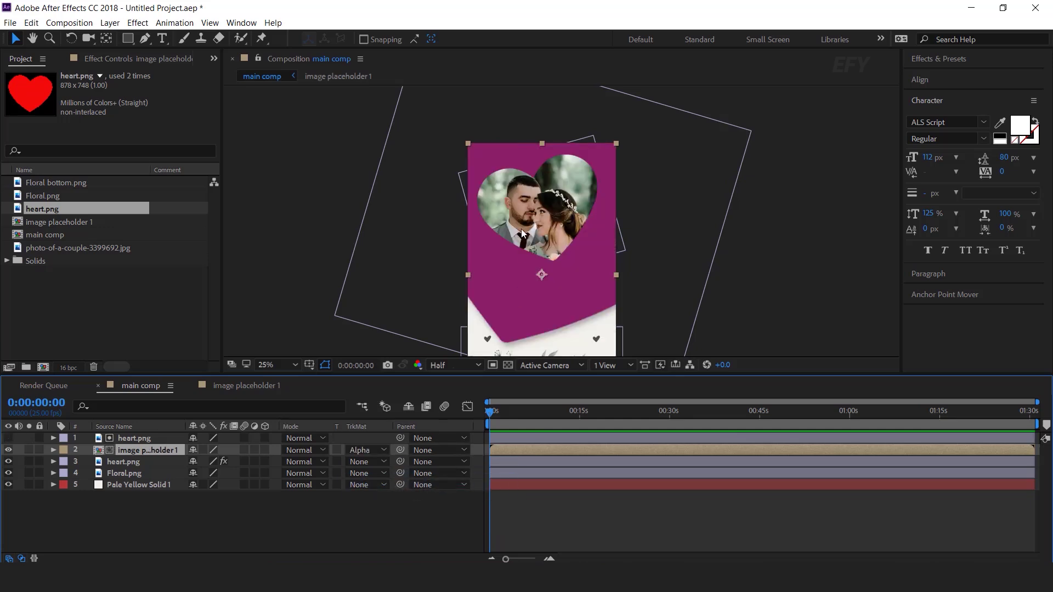
# Animate the matte heart's position from 540, -508 above the frame at 0:00 to its current place at 1 second
pyautogui.click(138, 439)
pyautogui.press('p')
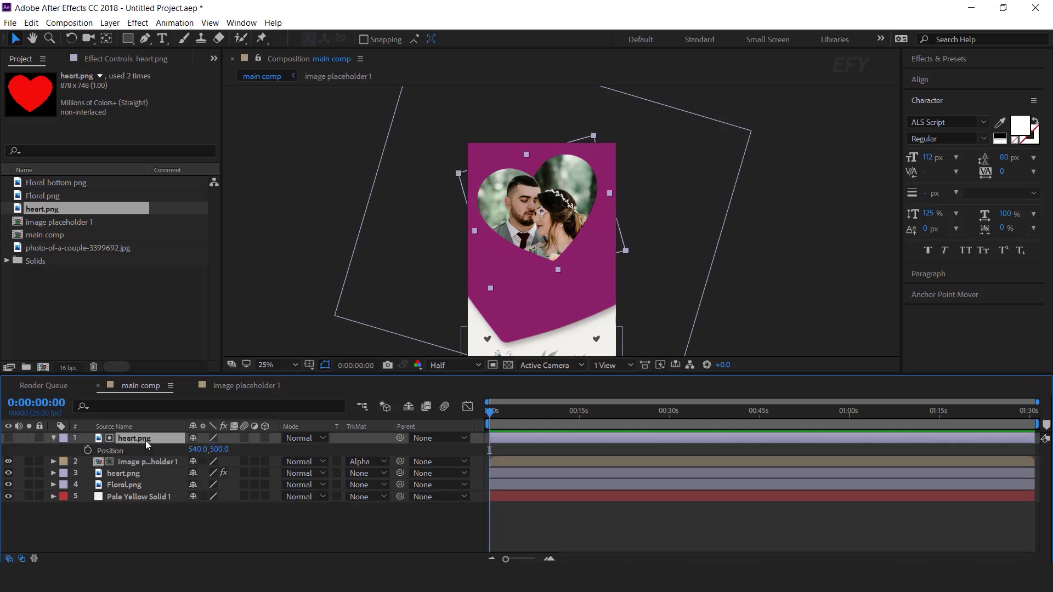
pyautogui.press('=')
pyautogui.press('=')
pyautogui.press('=')
pyautogui.moveTo(490, 413); pyautogui.dragTo(539, 415)
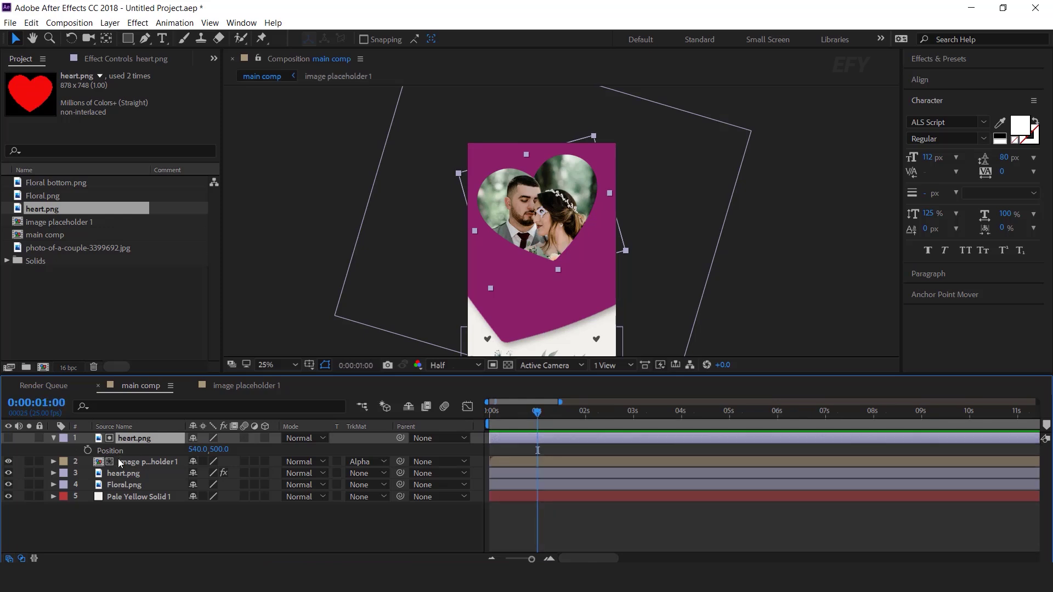
pyautogui.click(88, 450)
pyautogui.press('Home')
pyautogui.moveTo(543, 216); pyautogui.dragTo(541, 79)
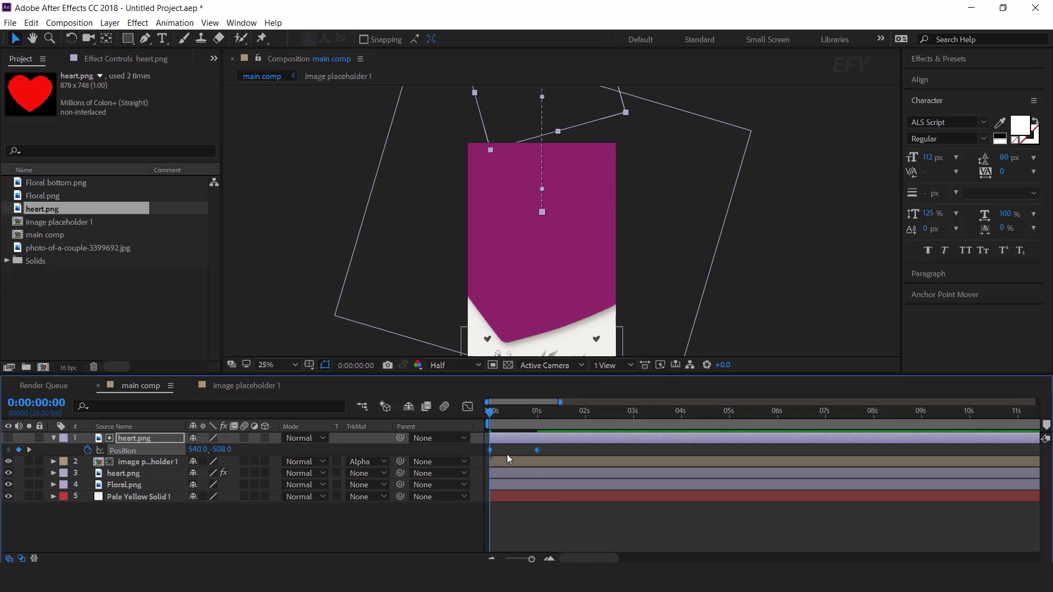
# Apply Easy Ease to the matte heart's two position keyframes and preview the drop-in motion
pyautogui.rightClick(538, 449)
pyautogui.moveTo(564, 442)
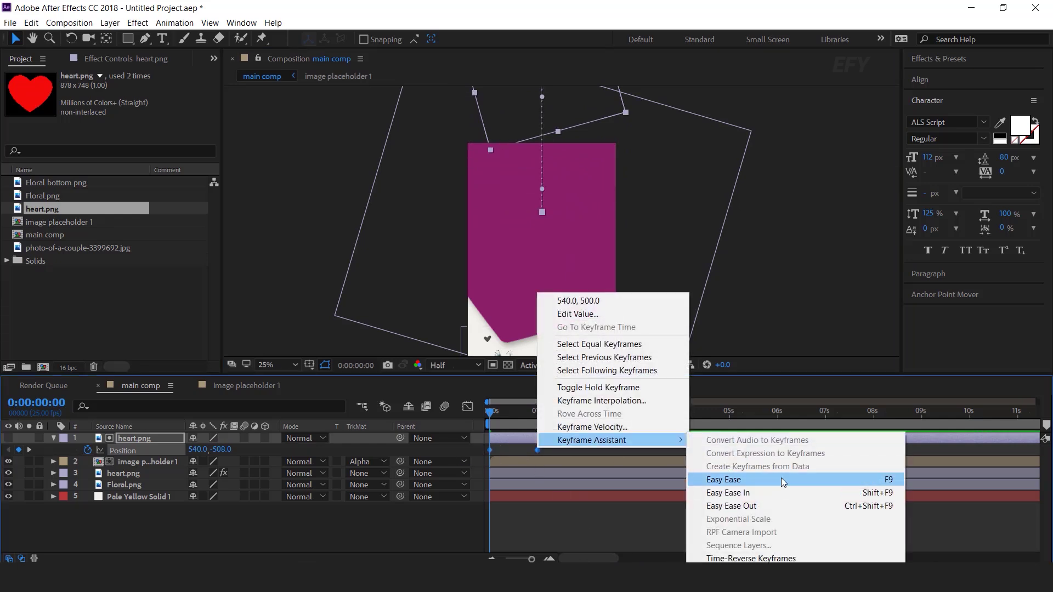
pyautogui.click(781, 477)
pyautogui.press('space')
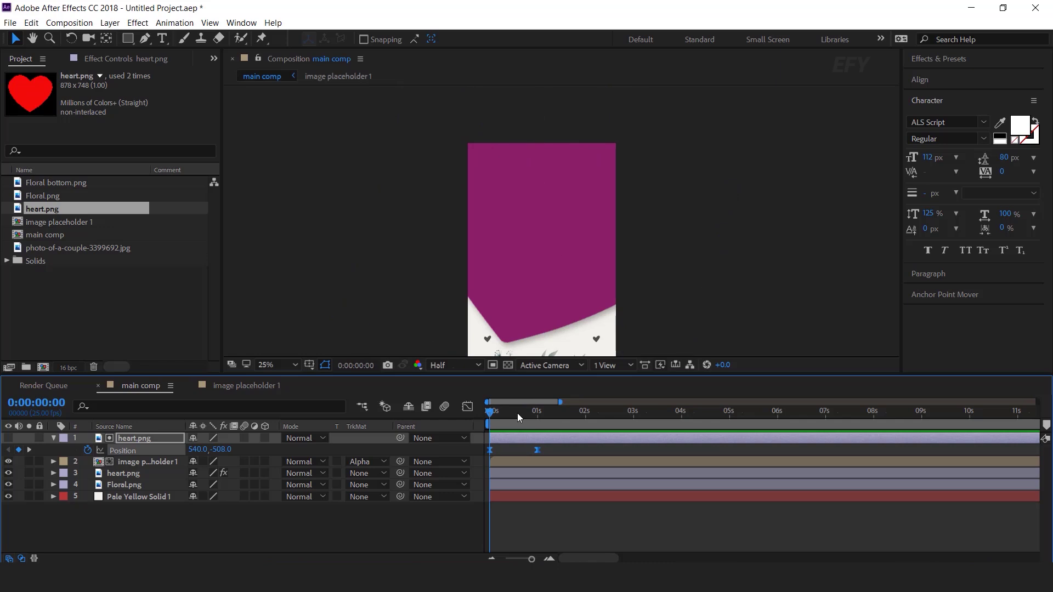
pyautogui.click(541, 418)
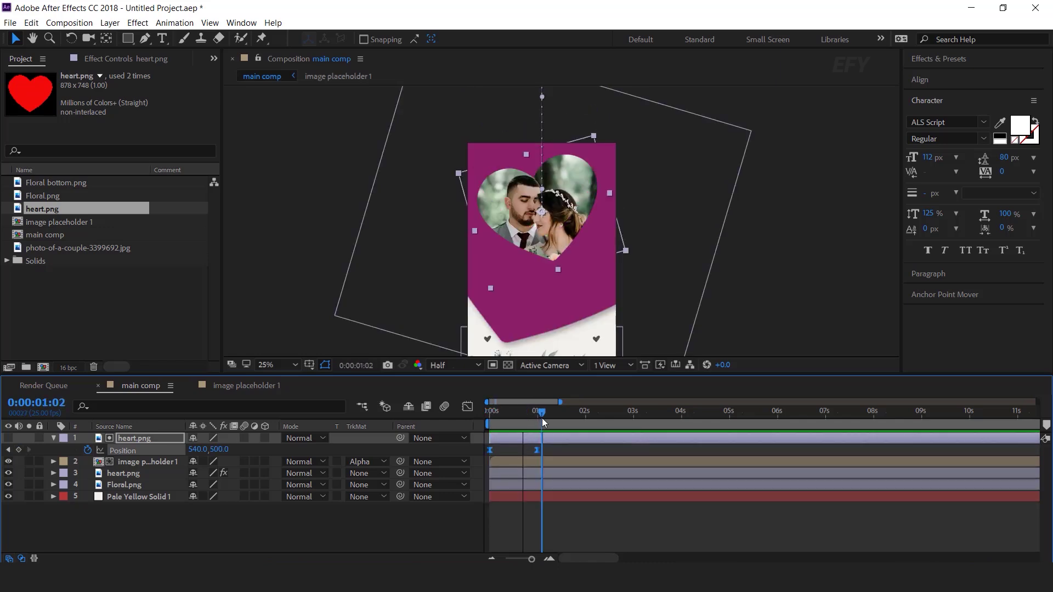
pyautogui.click(379, 286)
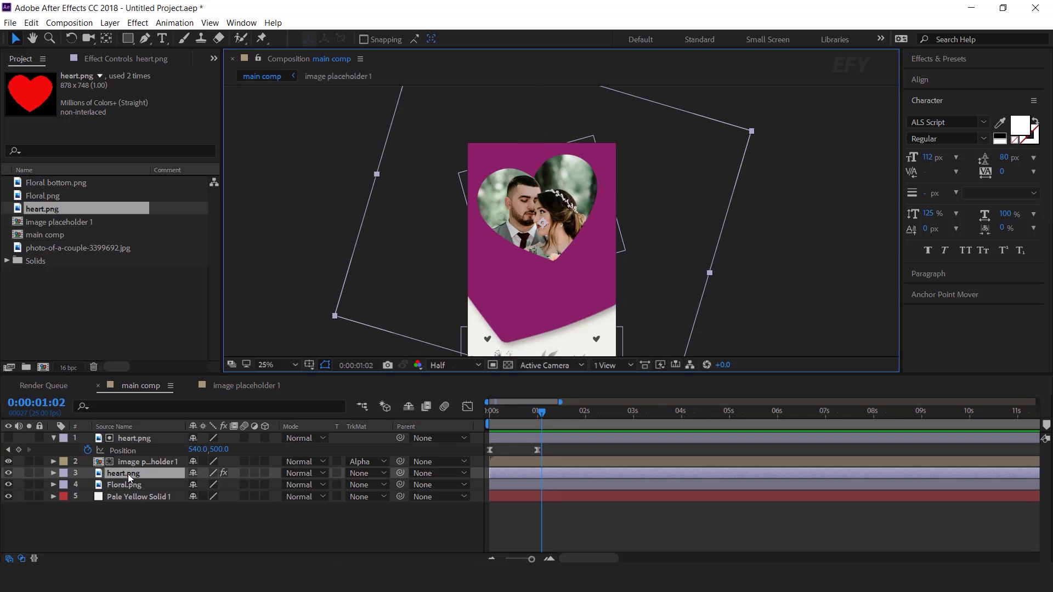
# Animate the large background heart's position from 548, -1072 above the frame at 0:00 to its current place at 1 second
pyautogui.press('p')
pyautogui.click(549, 559)
pyautogui.moveTo(575, 558); pyautogui.dragTo(567, 558)
pyautogui.moveTo(593, 414); pyautogui.dragTo(587, 417)
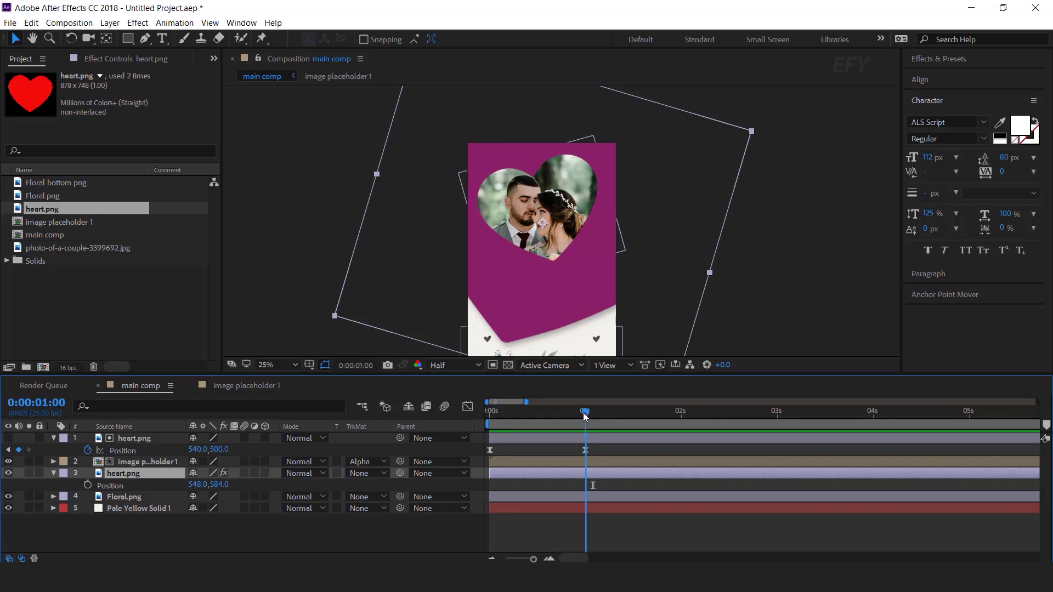
pyautogui.click(88, 485)
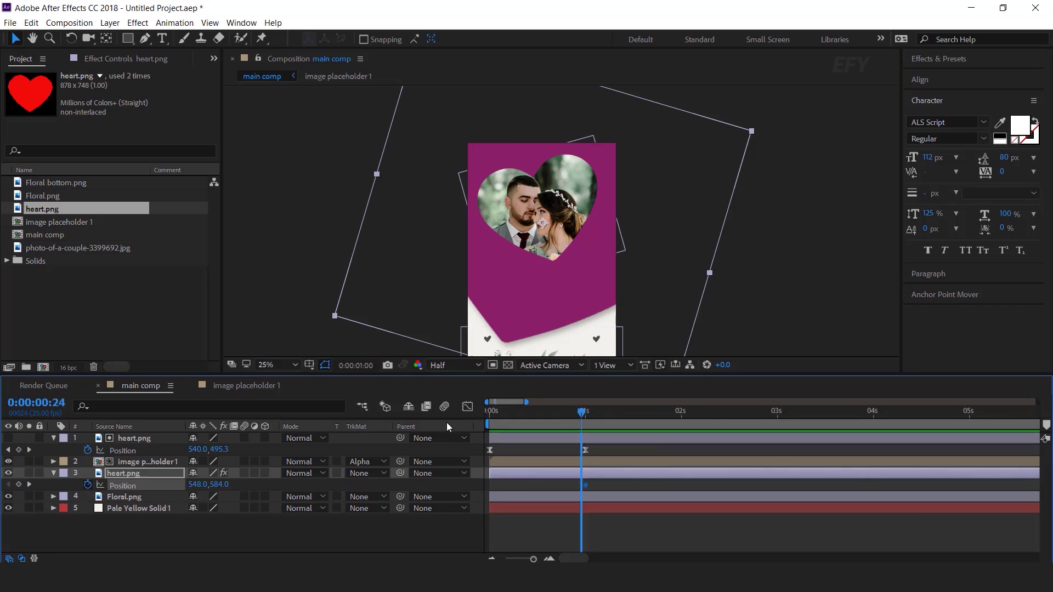
pyautogui.click(492, 418)
pyautogui.press(',')
pyautogui.moveTo(611, 272); pyautogui.dragTo(623, 164)
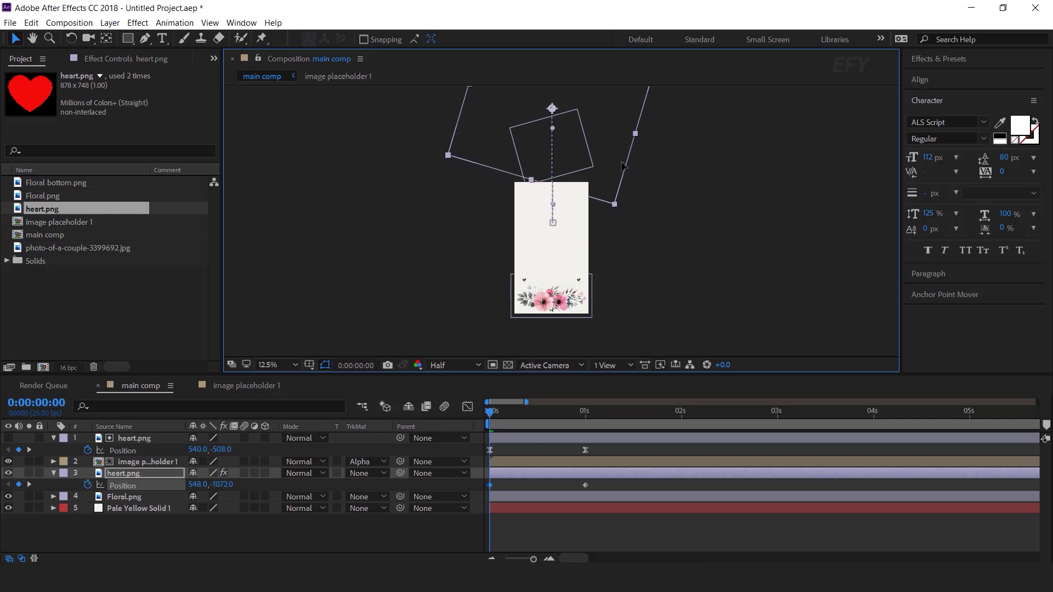
# Apply Easy Ease to both position keyframes of the large background heart
pyautogui.keyDown('shift'); pyautogui.click(585, 485); pyautogui.keyUp('shift')
pyautogui.rightClick(585, 485)
pyautogui.moveTo(631, 475)
pyautogui.click(814, 397)
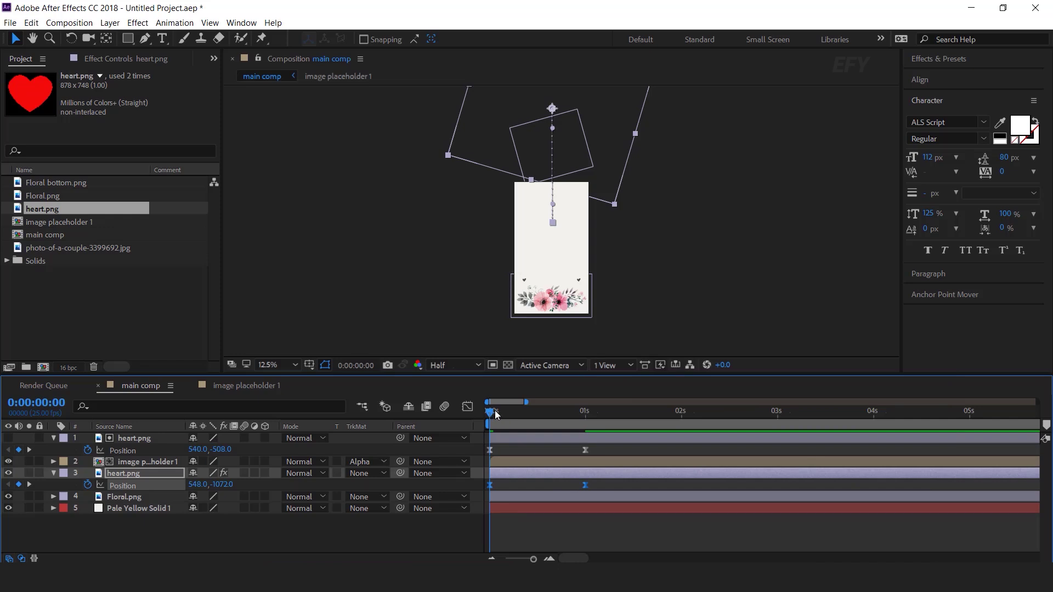
# Reshape the large heart's position curve in the Graph Editor for a longer ease into the last keyframe, and preview it
pyautogui.click(467, 407)
pyautogui.moveTo(554, 534); pyautogui.dragTo(553, 534)
pyautogui.moveTo(570, 519); pyautogui.dragTo(497, 526)
pyautogui.click(467, 407)
pyautogui.press('space')
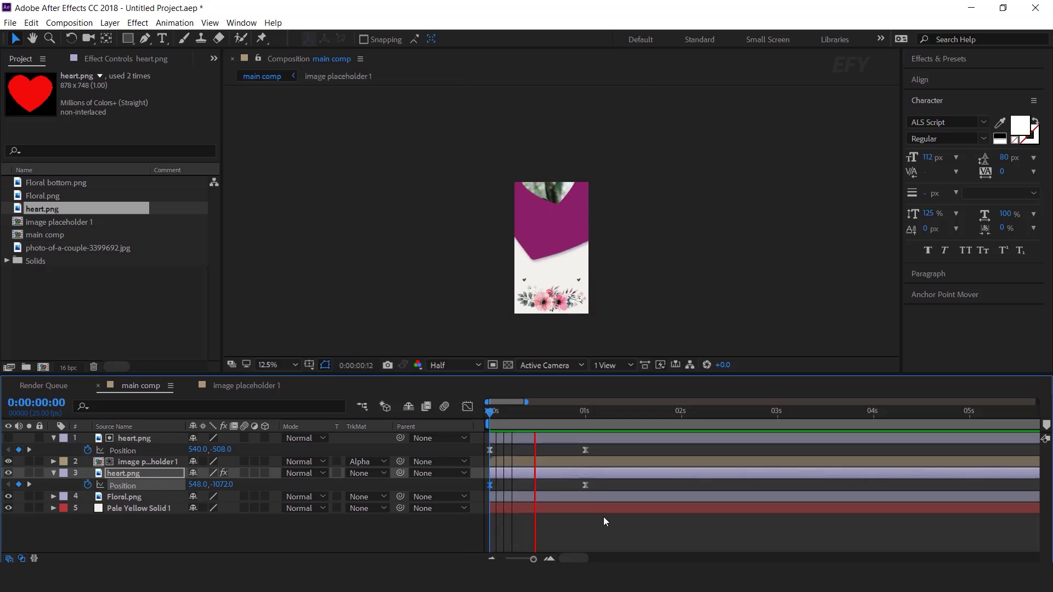
pyautogui.click(492, 409)
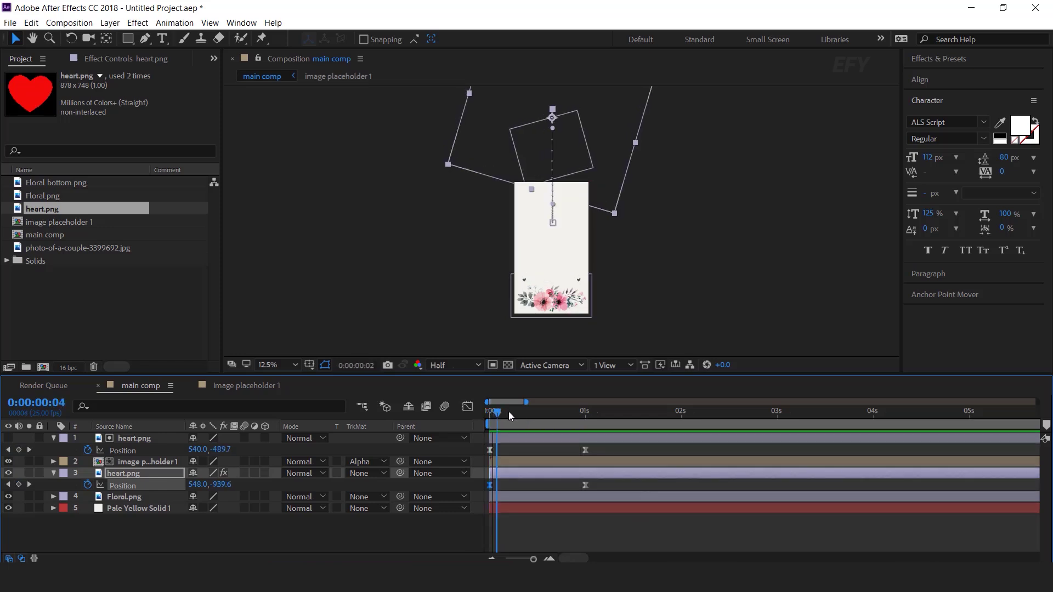
# Shift the matte heart and image placeholder 1 layers together to start at about 15 frames, and preview the timing
pyautogui.click(53, 437)
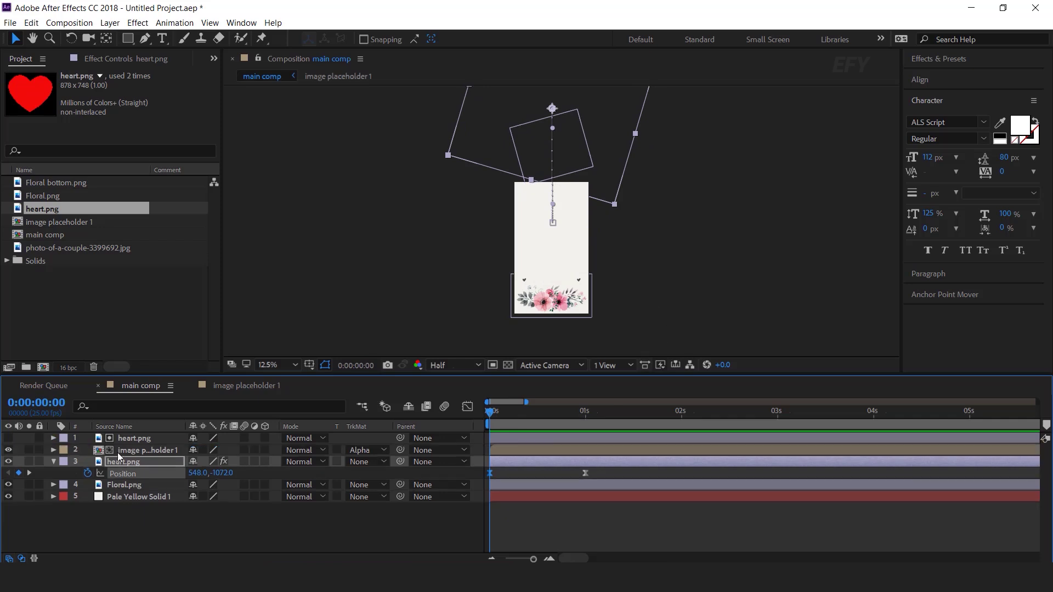
pyautogui.click(117, 451)
pyautogui.keyDown('shift'); pyautogui.click(136, 438); pyautogui.keyUp('shift')
pyautogui.moveTo(534, 453); pyautogui.dragTo(593, 455)
pyautogui.press('space')
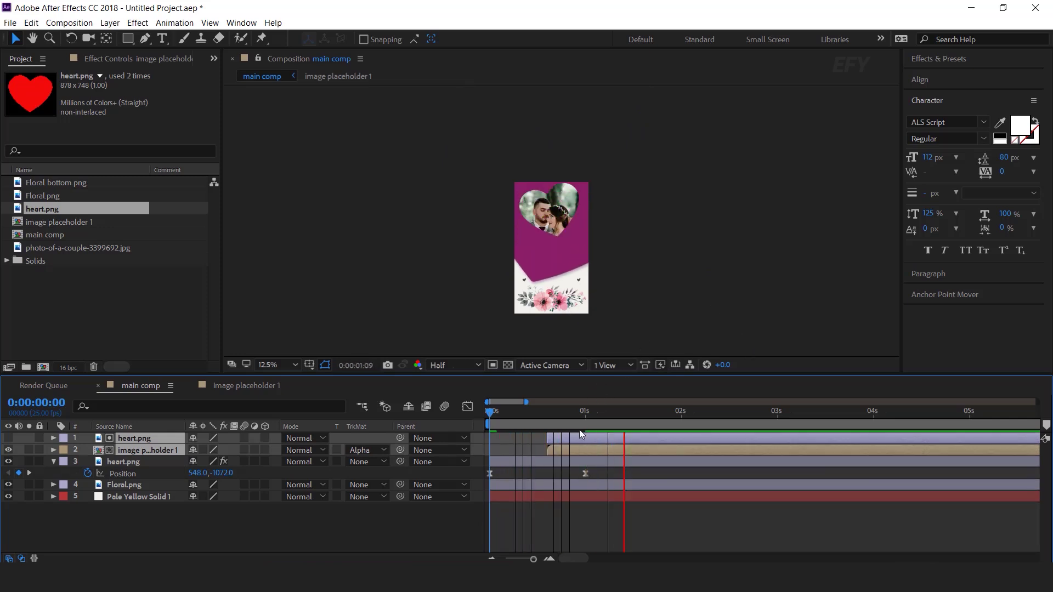
pyautogui.click(509, 410)
pyautogui.scroll(2, 660, 249)
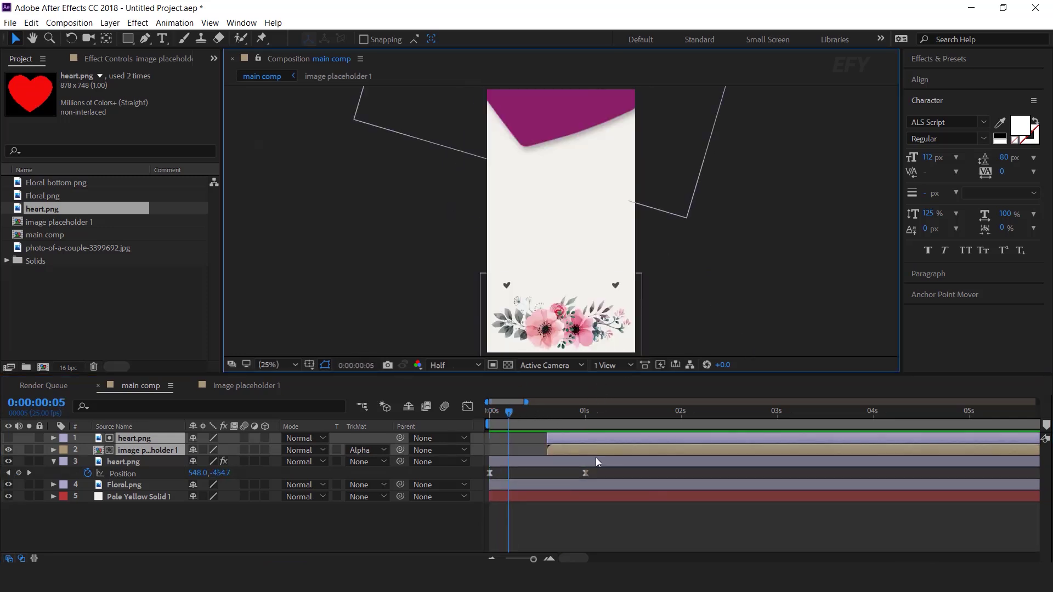
# Slow the large heart's entrance by moving its last position keyframe to about 1.5 seconds, and preview it
pyautogui.click(523, 412)
pyautogui.moveTo(599, 470); pyautogui.dragTo(628, 472)
pyautogui.moveTo(469, 418); pyautogui.dragTo(468, 418)
pyautogui.press('space')
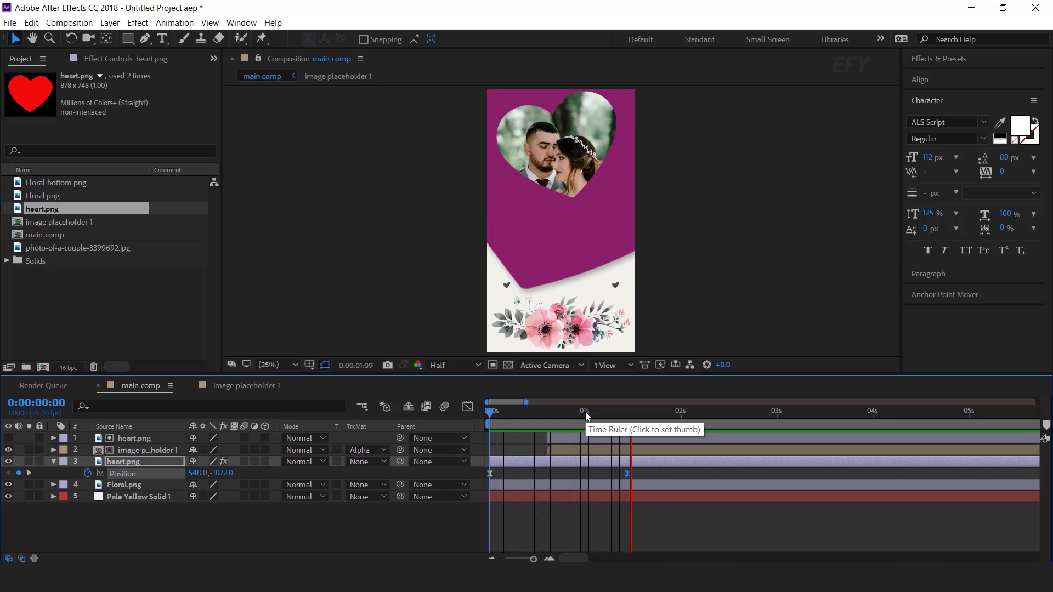
pyautogui.click(585, 412)
# Move the matte heart's last position keyframe to about 2 seconds
pyautogui.click(637, 437)
pyautogui.press('p')
pyautogui.moveTo(643, 450); pyautogui.dragTo(534, 454)
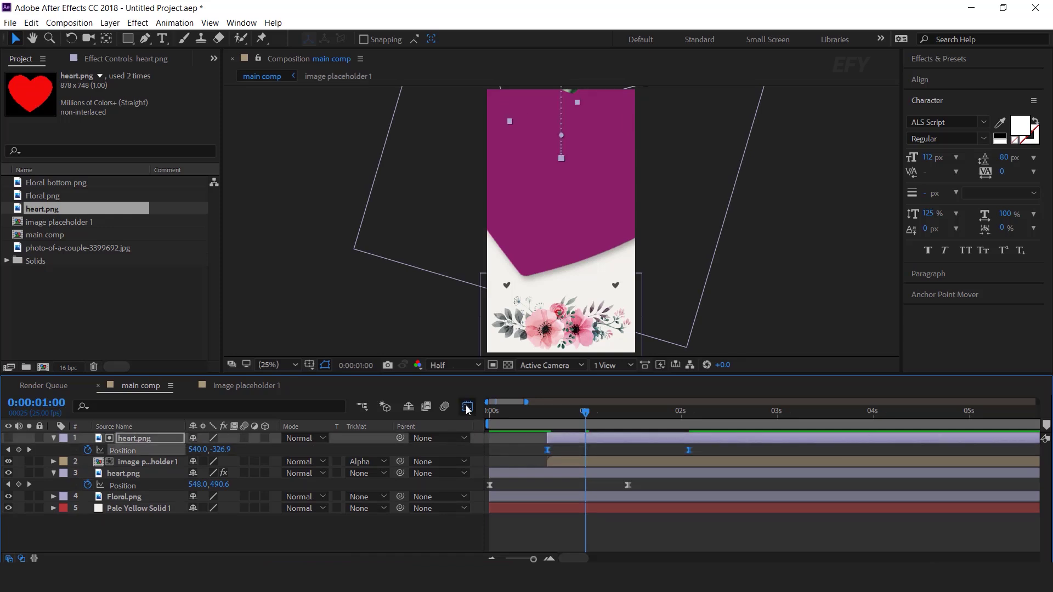
# Lengthen the ease into the matte heart's last position keyframe in the Graph Editor and preview from the start
pyautogui.hotkey('shift', 'F3')
pyautogui.moveTo(665, 524); pyautogui.dragTo(553, 526)
pyautogui.hotkey('shift', 'F3')
pyautogui.press('Home')
pyautogui.press('space')
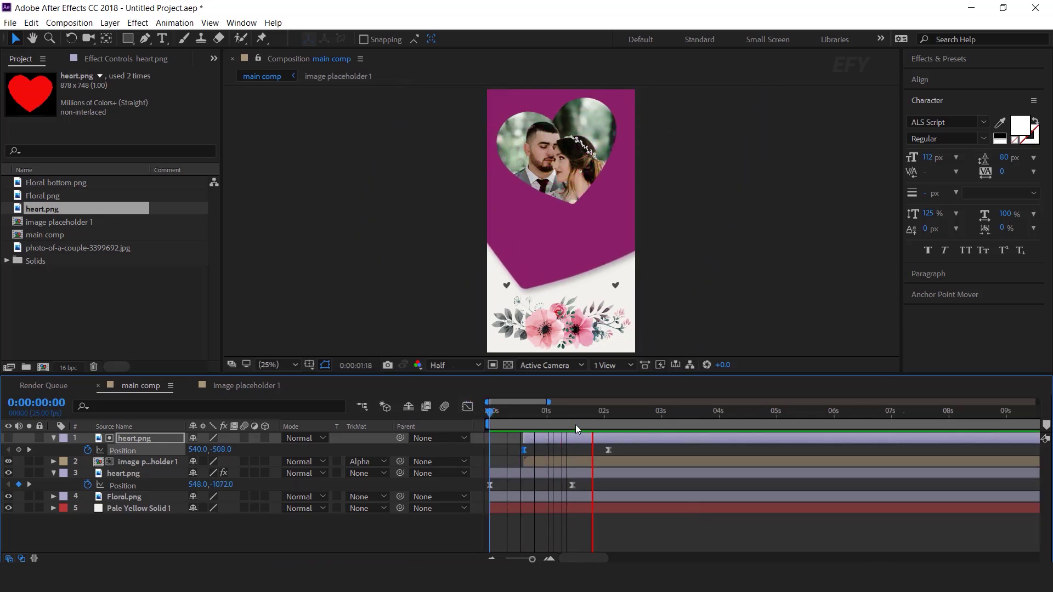
# Delay the matte heart and image placeholder 1 layers to start at about 18 frames, preview, and collapse the layer properties
pyautogui.click(581, 459)
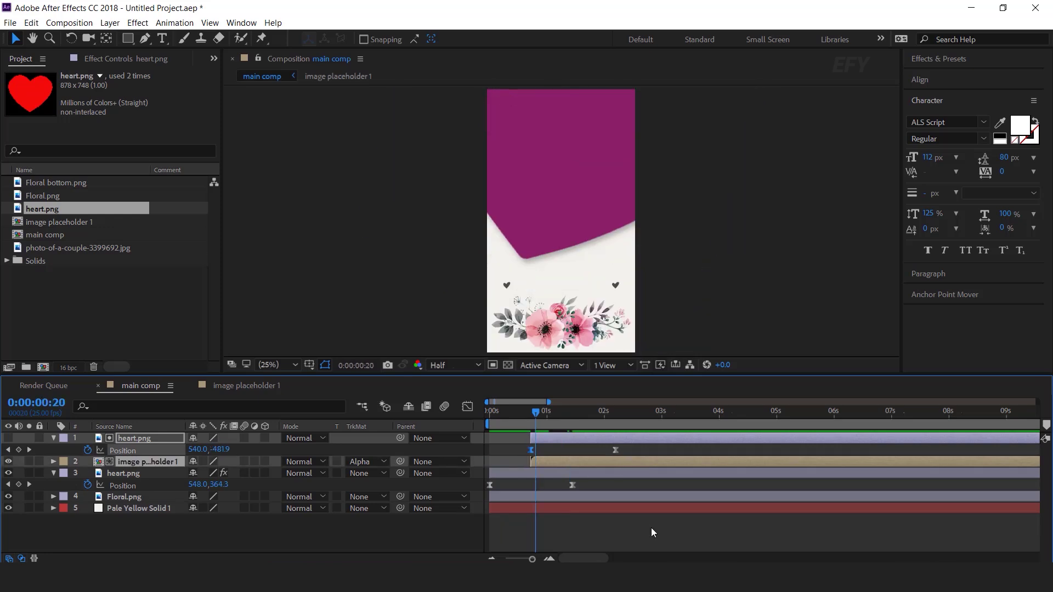
pyautogui.press('space')
pyautogui.moveTo(603, 413); pyautogui.dragTo(604, 454)
pyautogui.press('space')
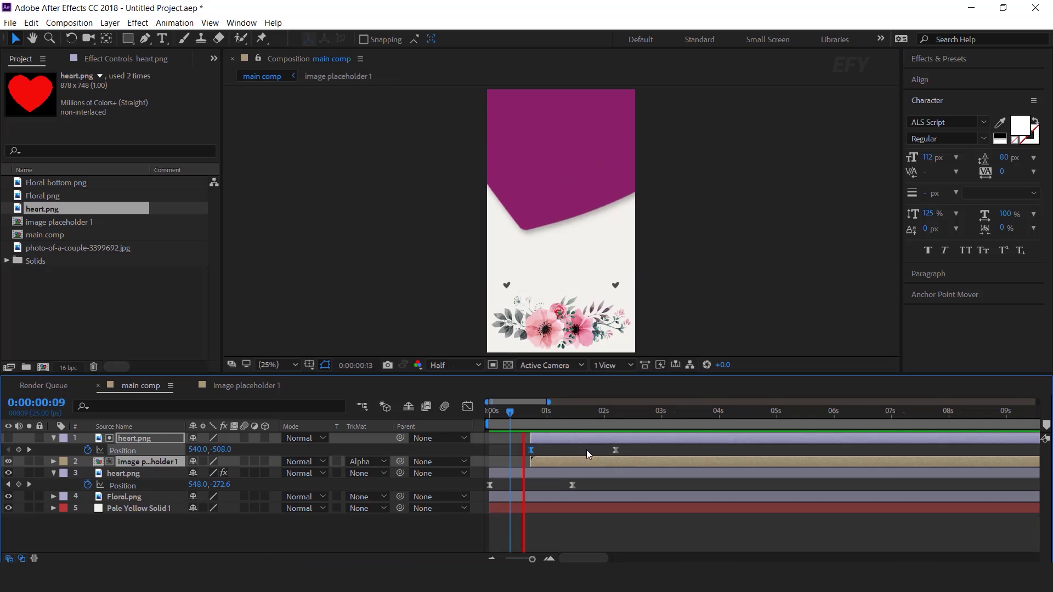
pyautogui.moveTo(634, 413); pyautogui.dragTo(650, 414)
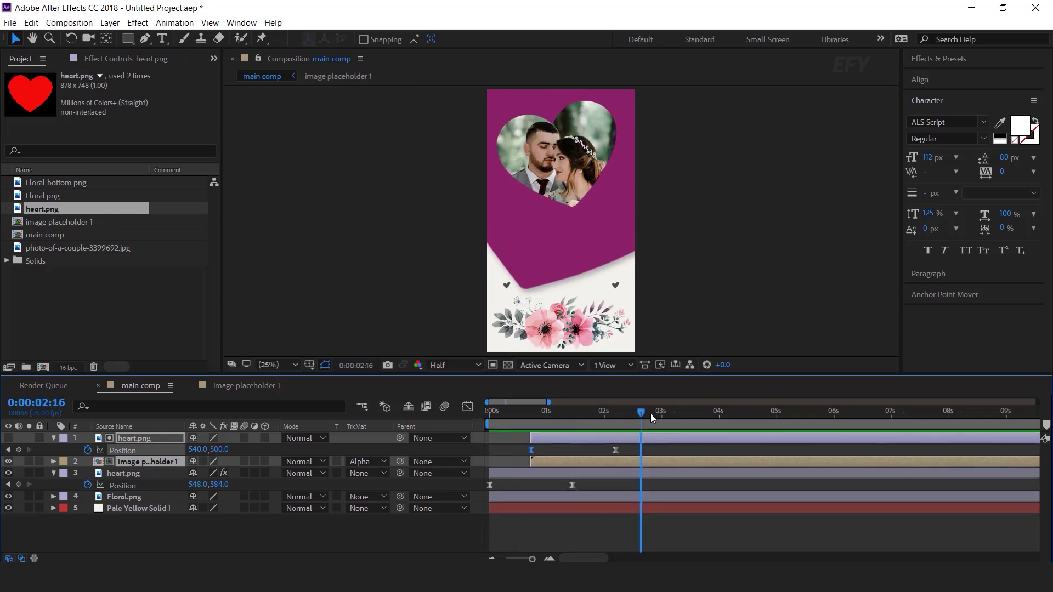
pyautogui.click(54, 439)
pyautogui.click(193, 524)
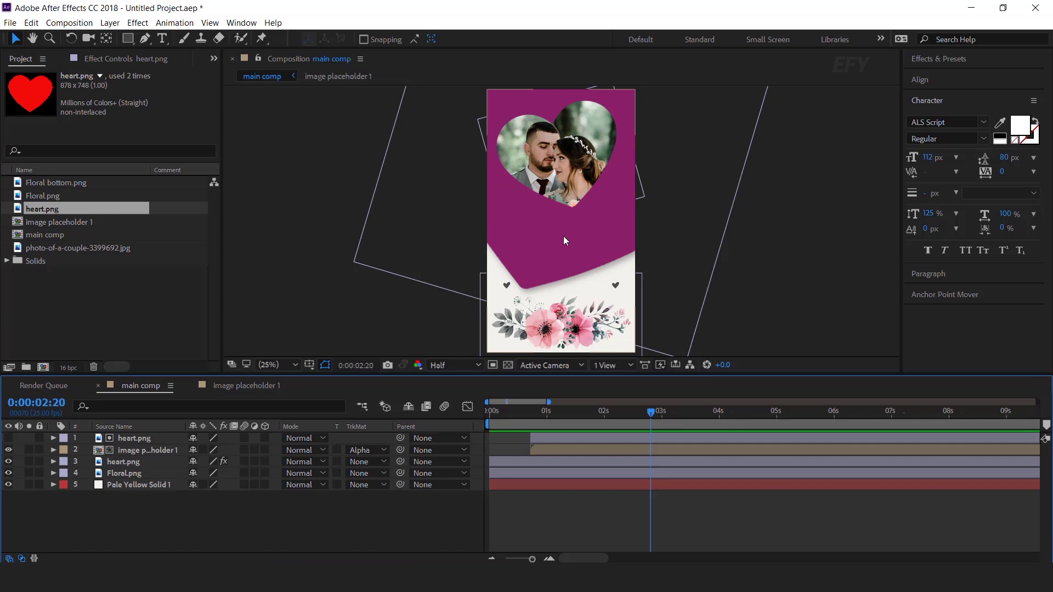
# Create a new composition named text 1 with a width of 1200 px and a height of 400 px
pyautogui.click(60, 350)
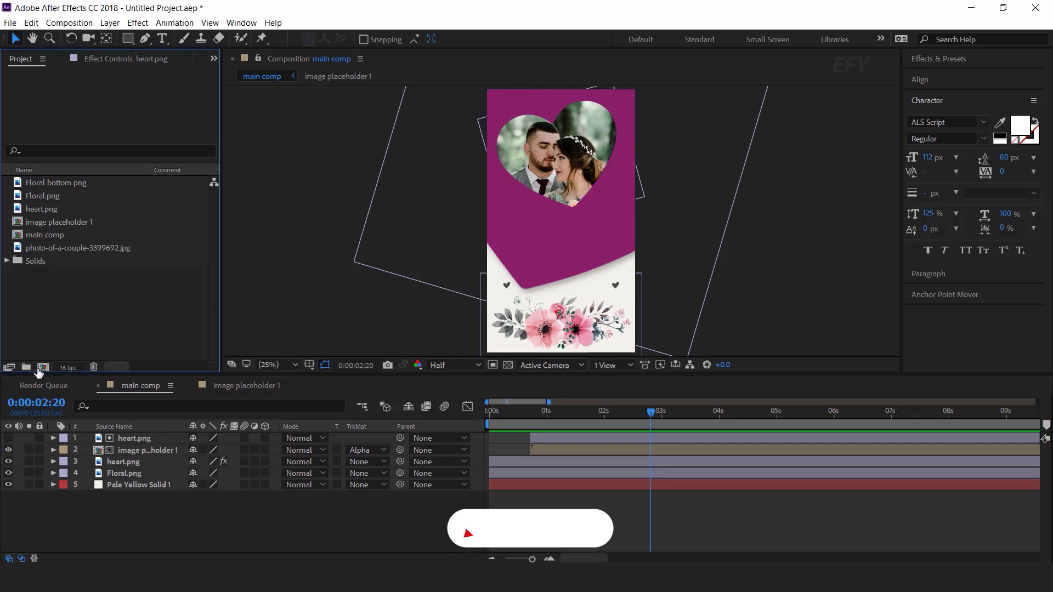
pyautogui.click(43, 367)
pyautogui.write('text 1')
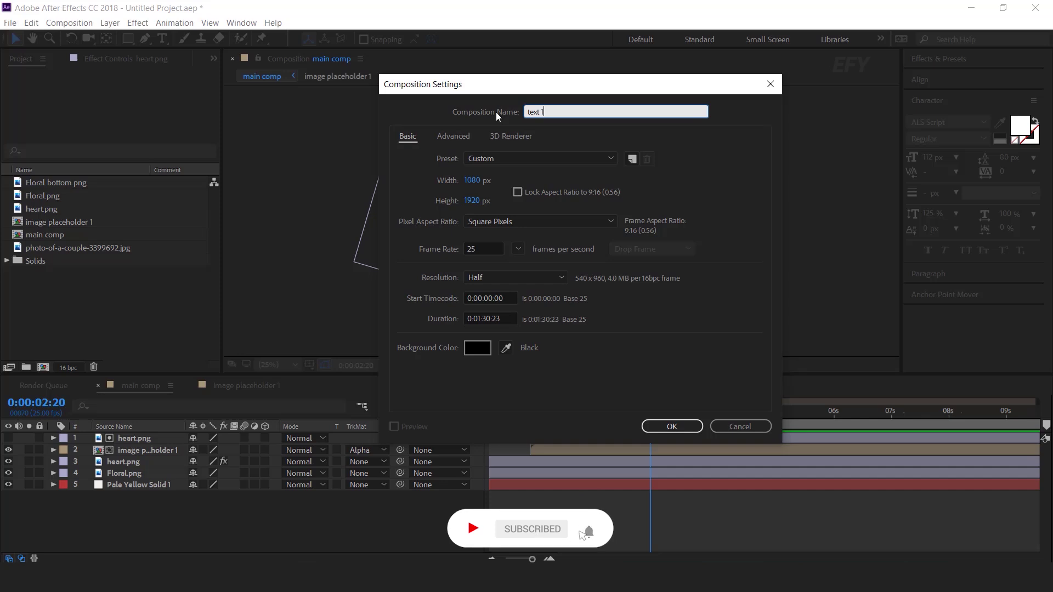
pyautogui.click(472, 181)
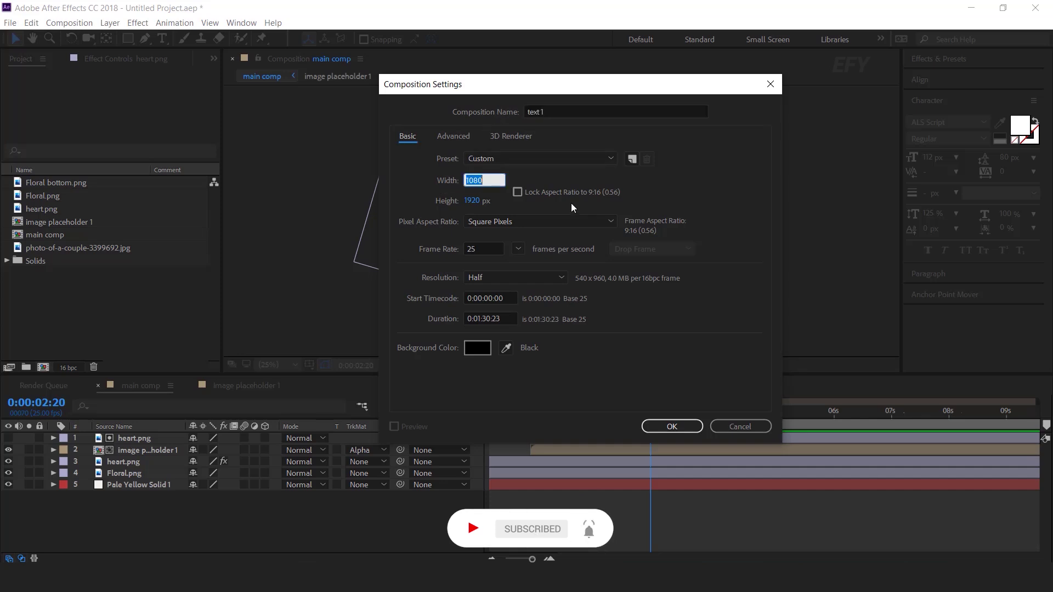
pyautogui.write('1200')
pyautogui.press('Tab')
pyautogui.write('400')
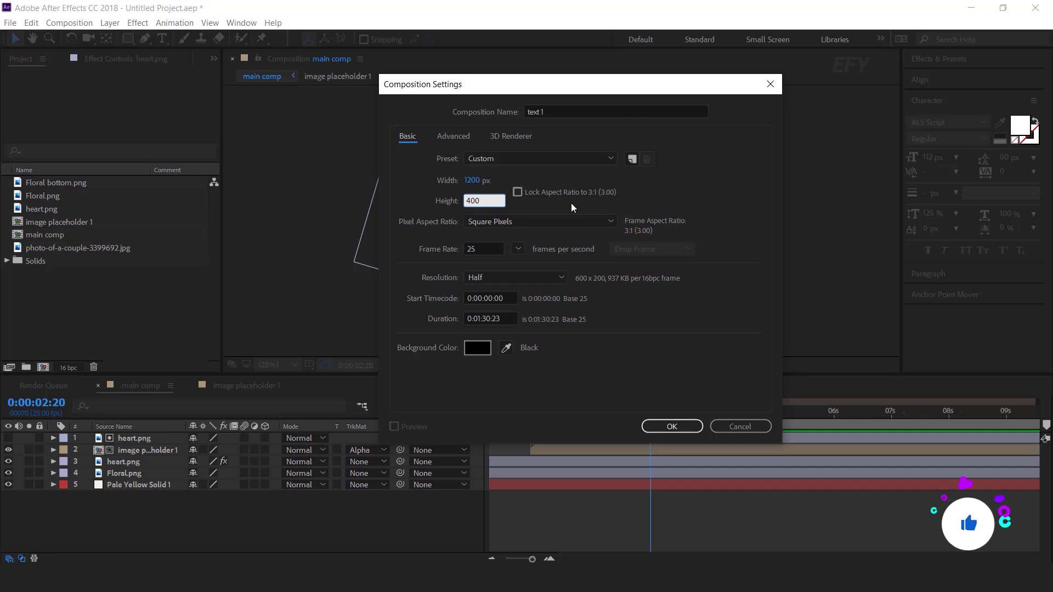
pyautogui.press('Return')
pyautogui.scroll(-1, 567, 203)
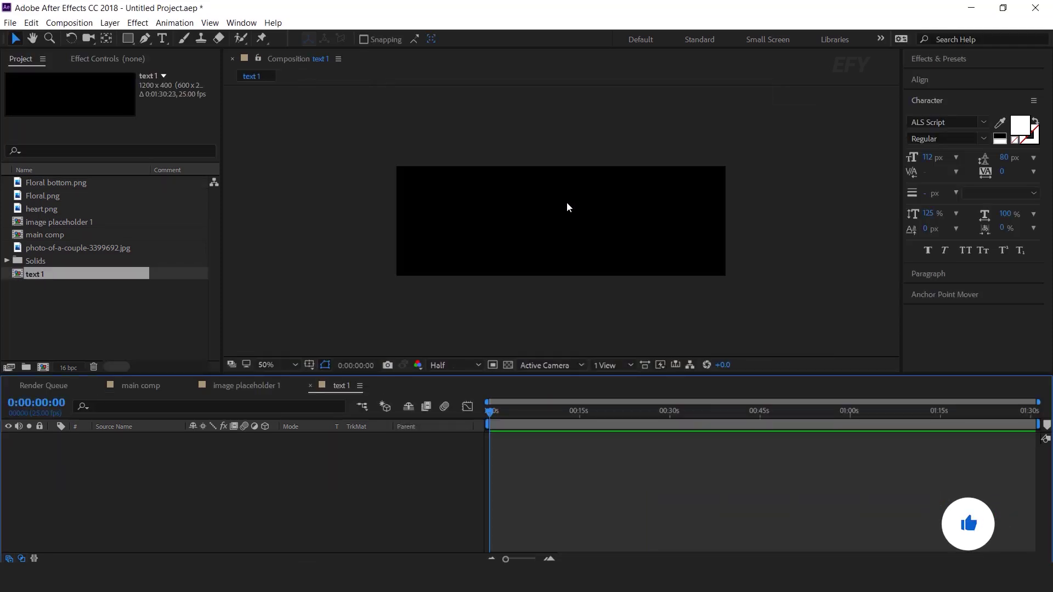
# Add a white text layer reading Invitation near the composition's centre in ALS Script at 147 px
pyautogui.hotkey('ctrl', 't')
pyautogui.click(457, 226)
pyautogui.write('Invitation')
pyautogui.click(429, 488)
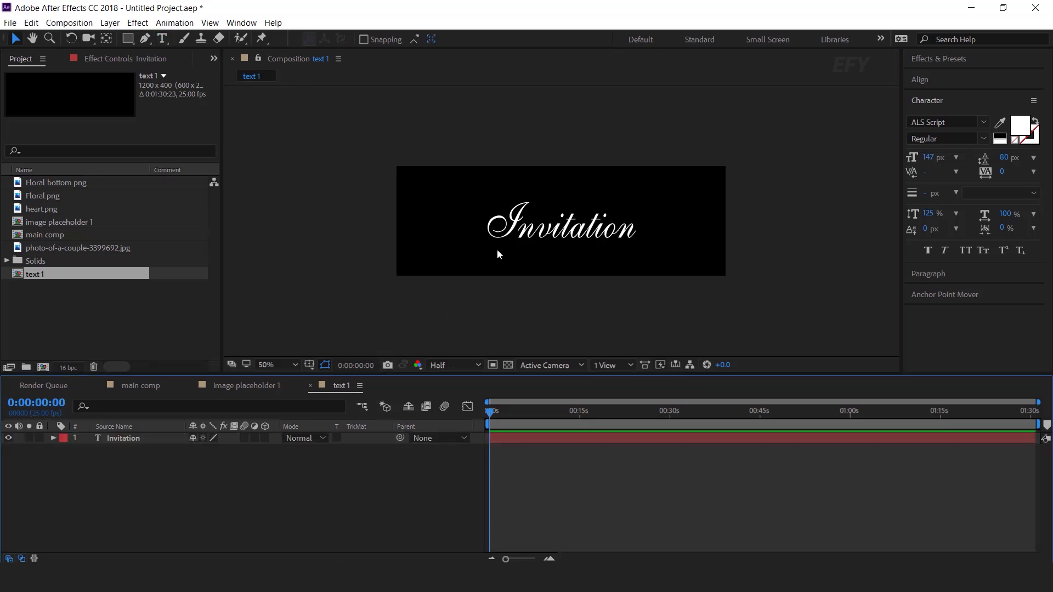
# Add a text animator with Rotation and Scale properties to the Invitation layer
pyautogui.click(124, 439)
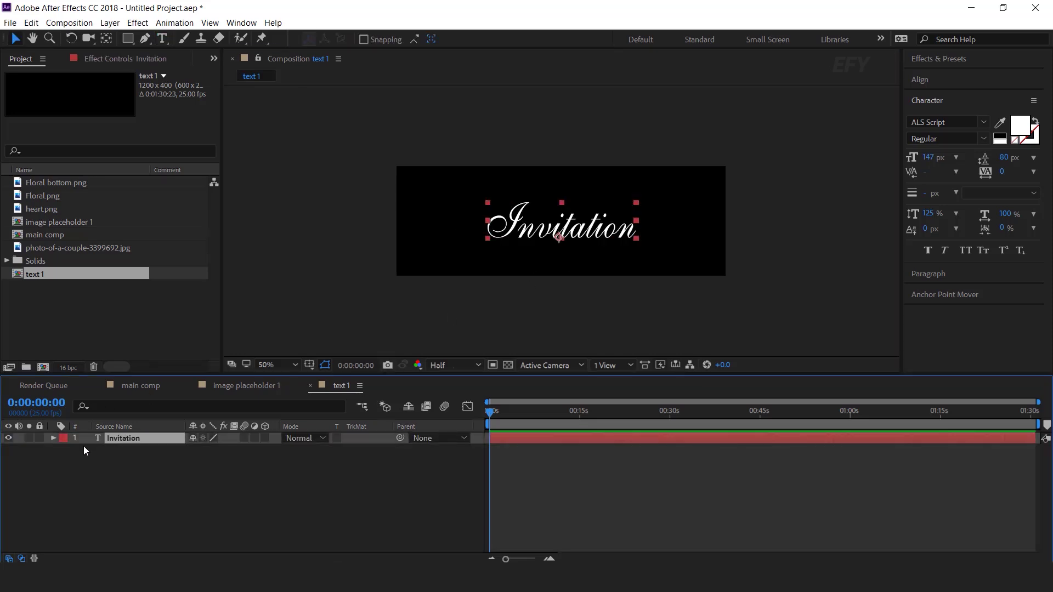
pyautogui.click(53, 438)
pyautogui.click(263, 450)
pyautogui.click(337, 279)
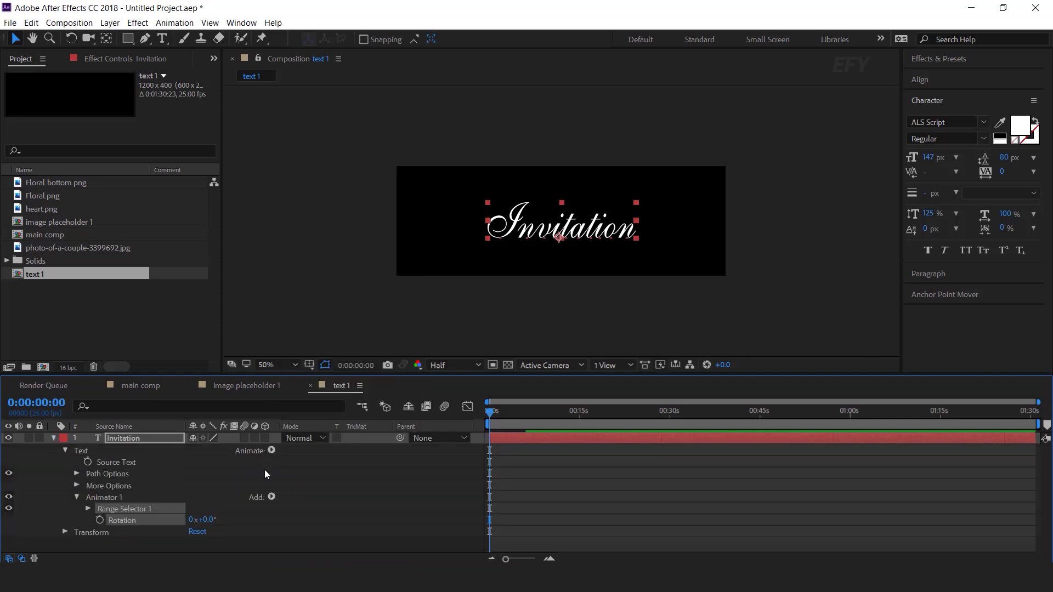
pyautogui.click(271, 450)
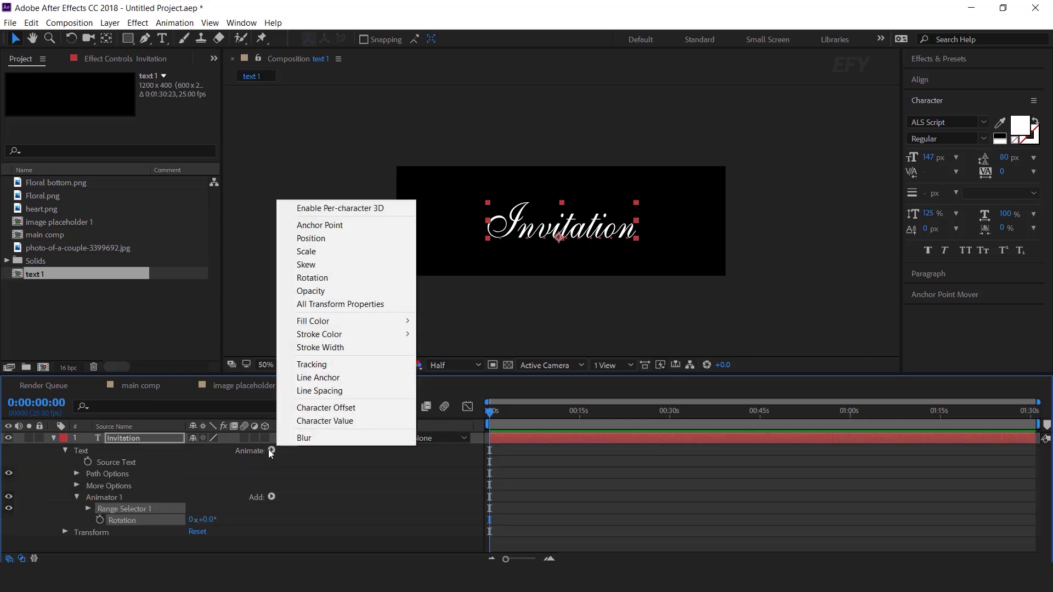
pyautogui.click(320, 251)
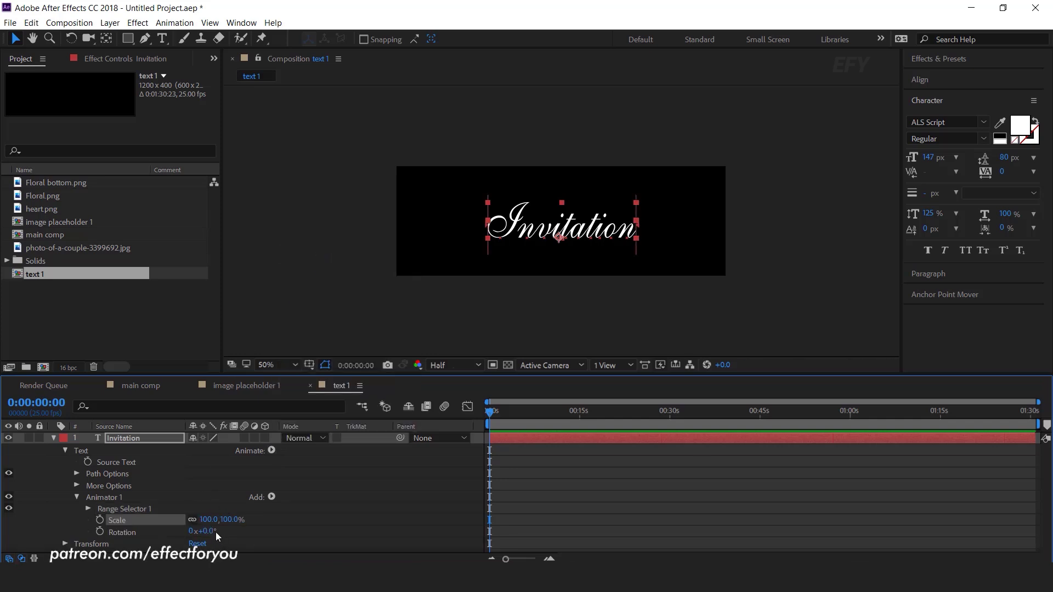
# Set the Invitation animator's Scale to 0% and its Rotation to 50°
pyautogui.click(232, 520)
pyautogui.write('0')
pyautogui.press('Return')
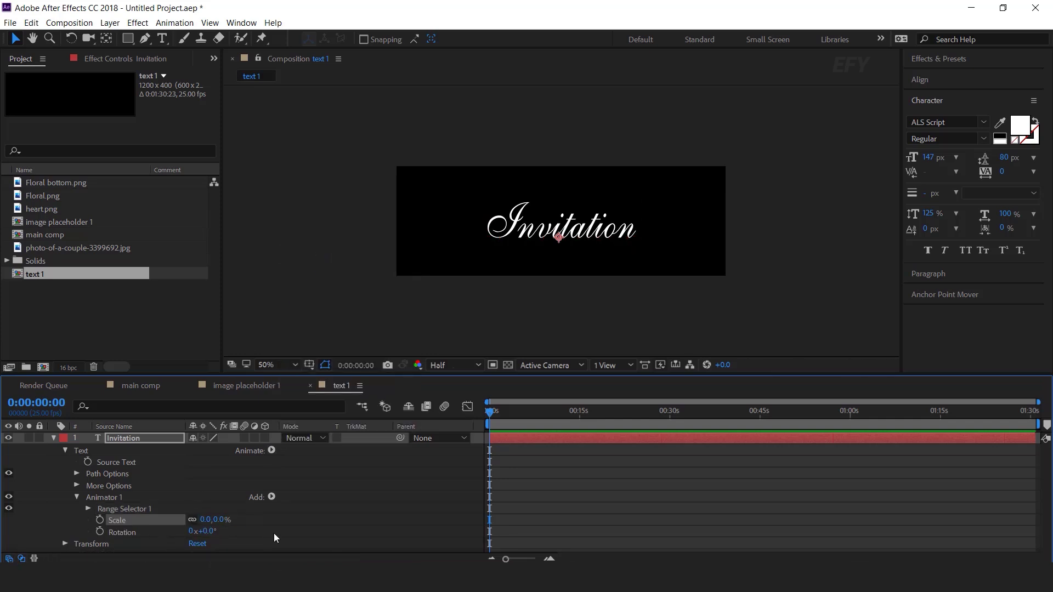
pyautogui.click(208, 530)
pyautogui.write('50')
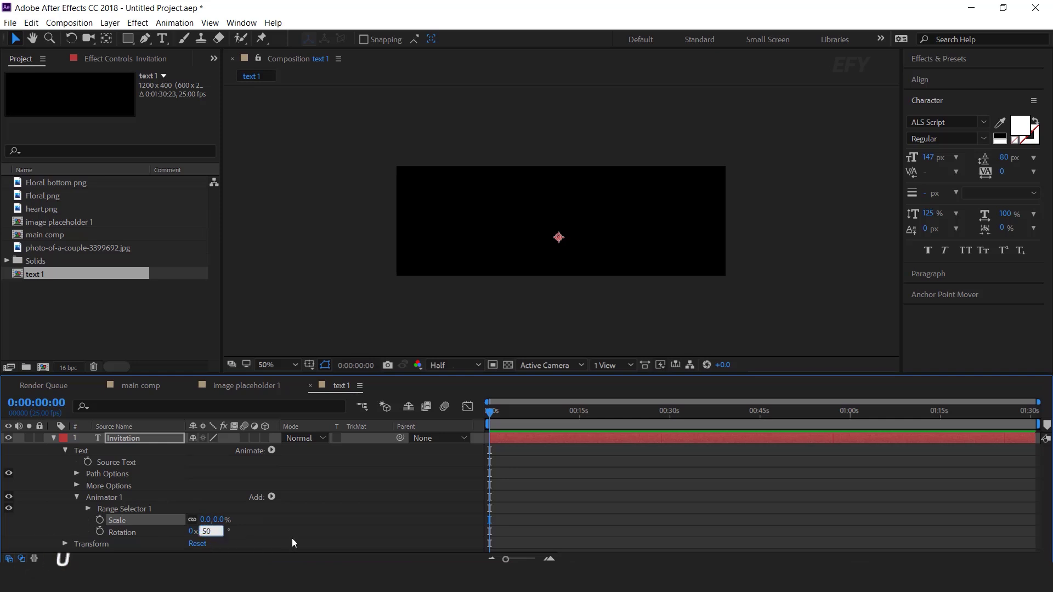
pyautogui.press('Return')
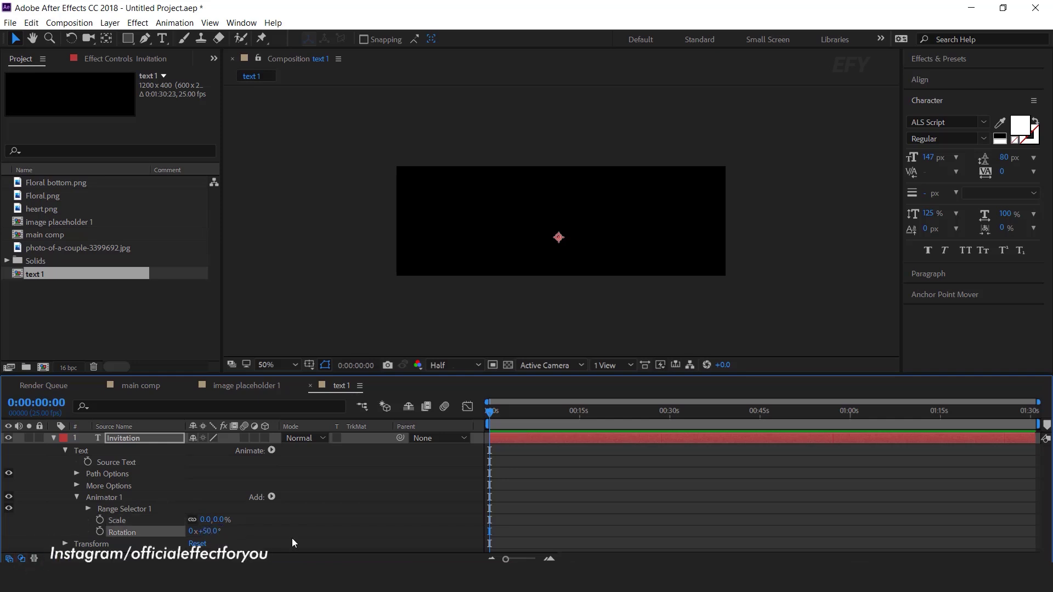
# Set the Range Selector's advanced Shape to Ramp Up and its Ease High to 100%, and collapse the advanced settings
pyautogui.click(101, 509)
pyautogui.click(89, 508)
pyautogui.click(123, 512)
pyautogui.click(100, 513)
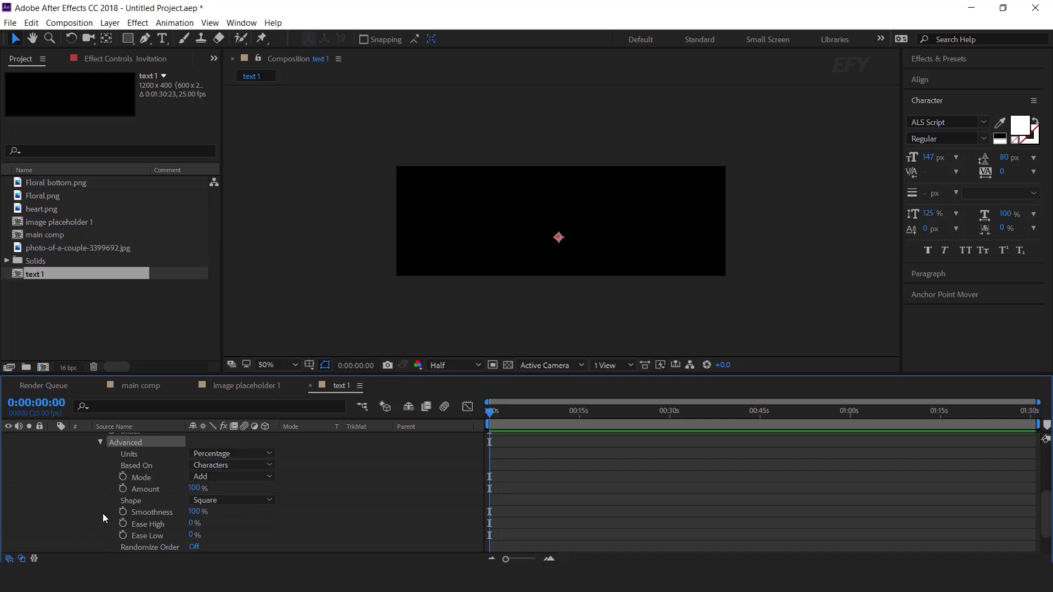
pyautogui.click(133, 501)
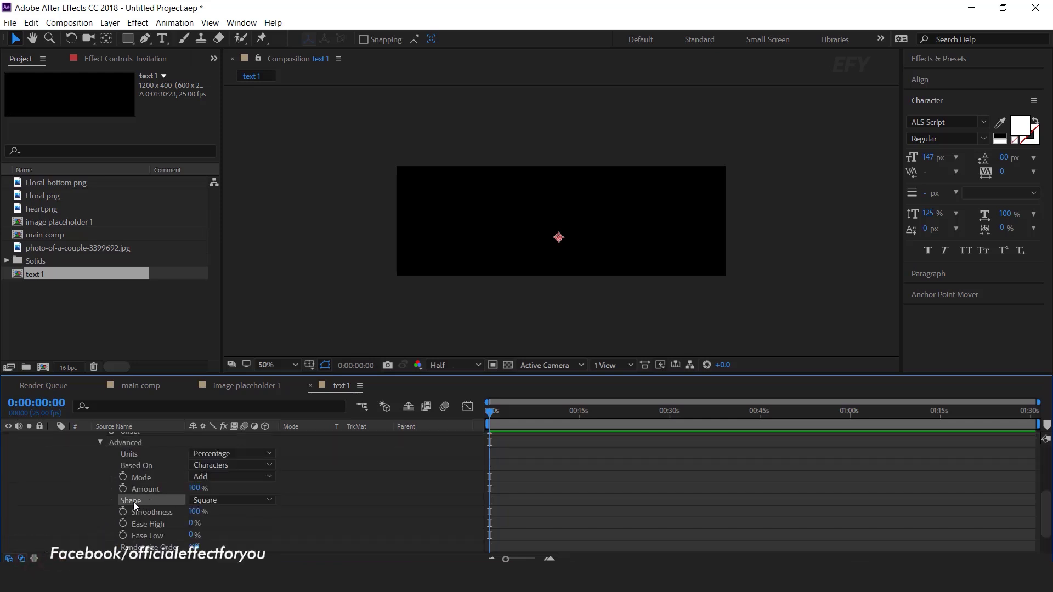
pyautogui.click(212, 500)
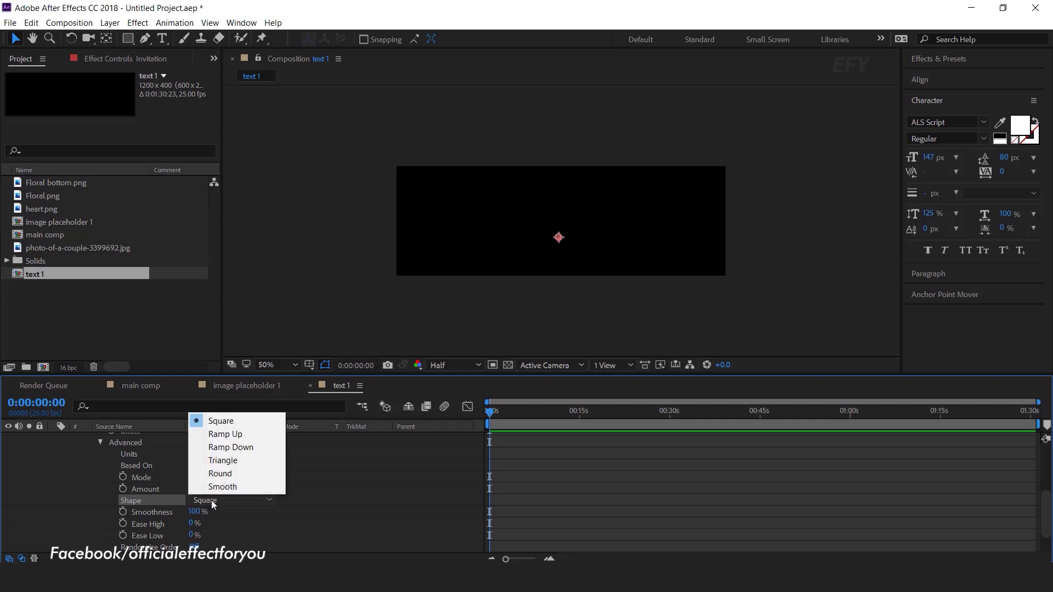
pyautogui.click(231, 437)
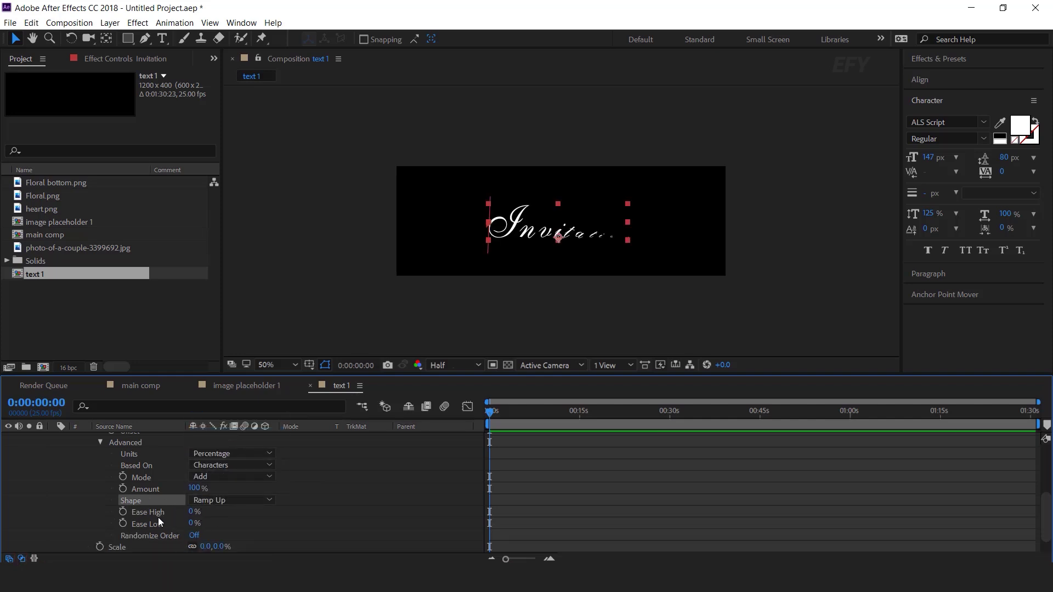
pyautogui.moveTo(191, 511); pyautogui.dragTo(339, 512)
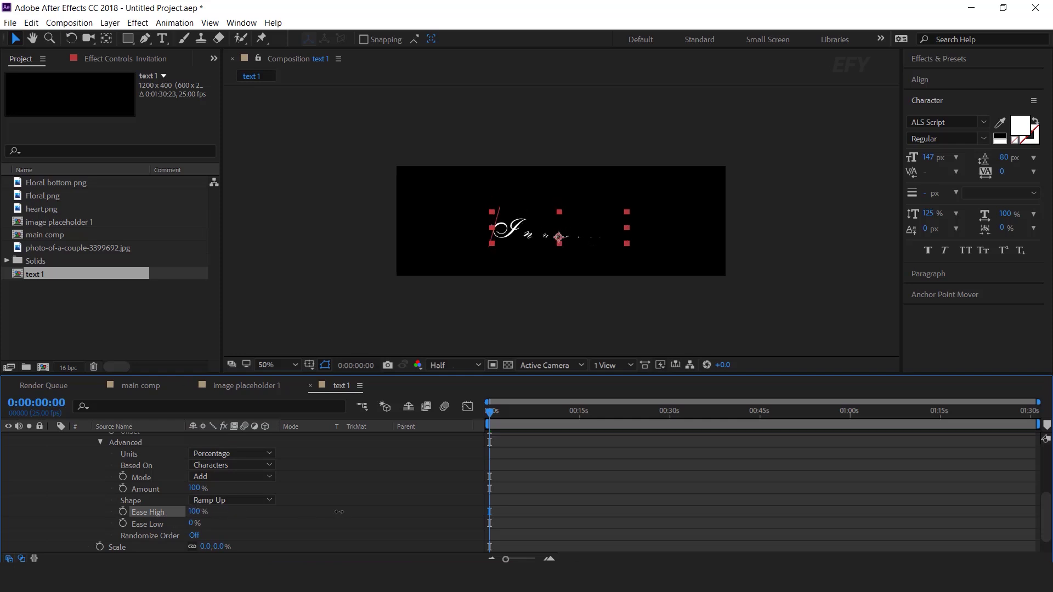
pyautogui.scroll(1, 159, 501)
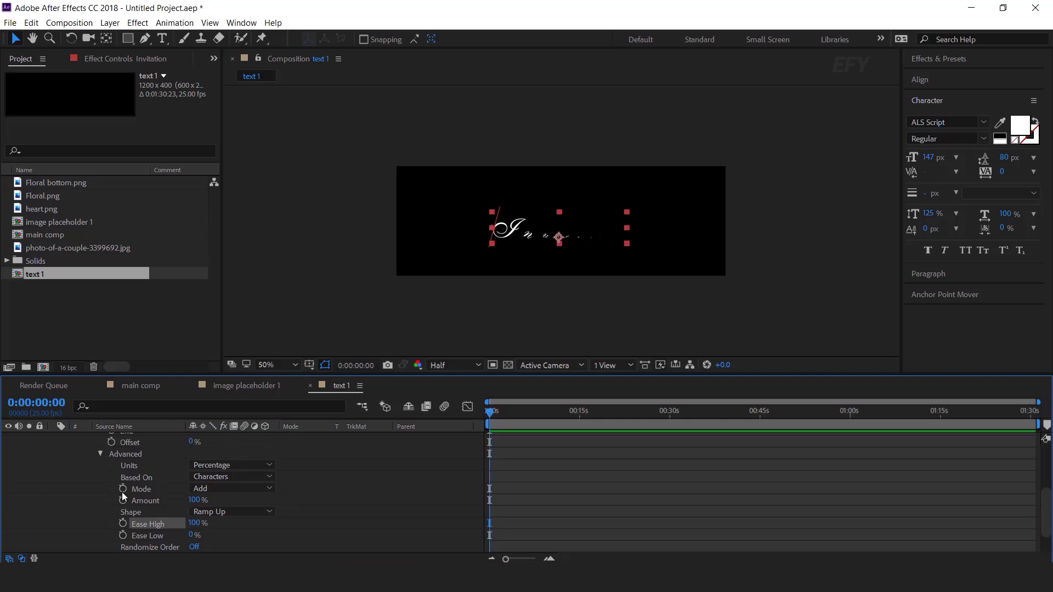
pyautogui.click(99, 454)
pyautogui.scroll(3, 88, 493)
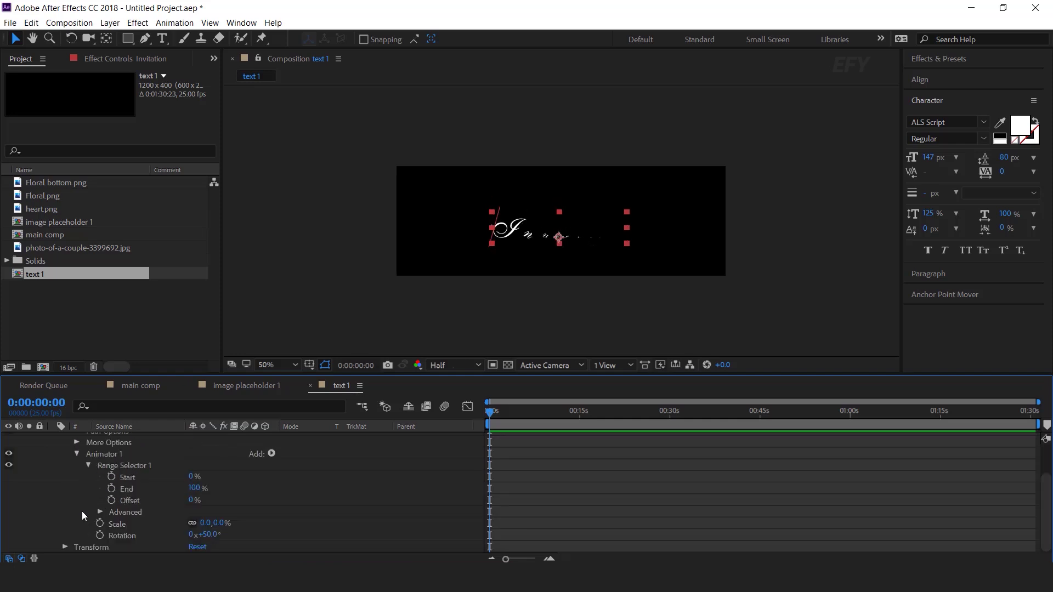
# Add an Expression selector to Animator 1 of the Invitation layer
pyautogui.click(110, 454)
pyautogui.click(271, 455)
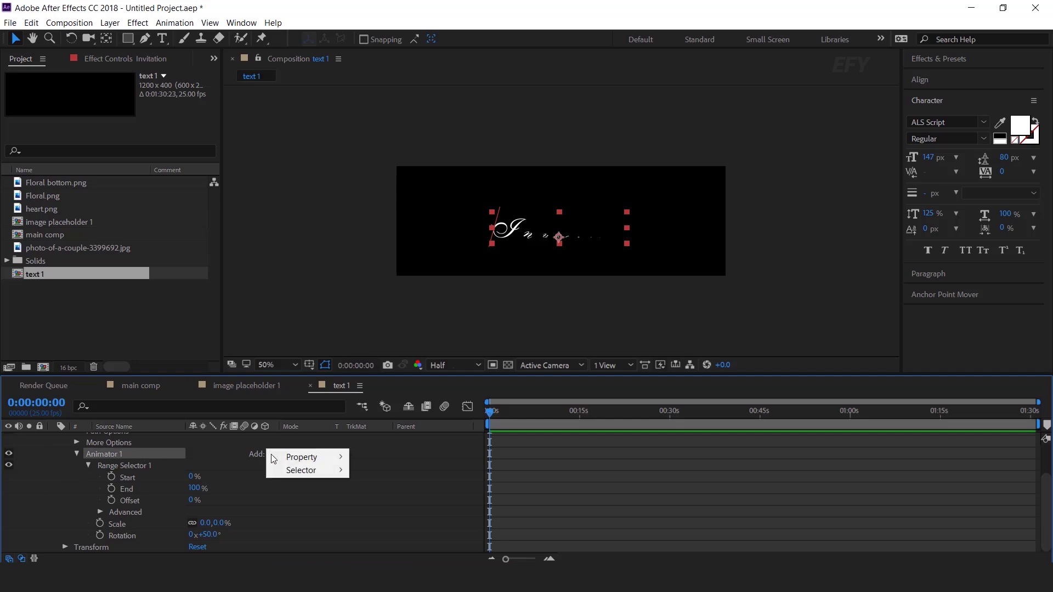
pyautogui.moveTo(287, 467)
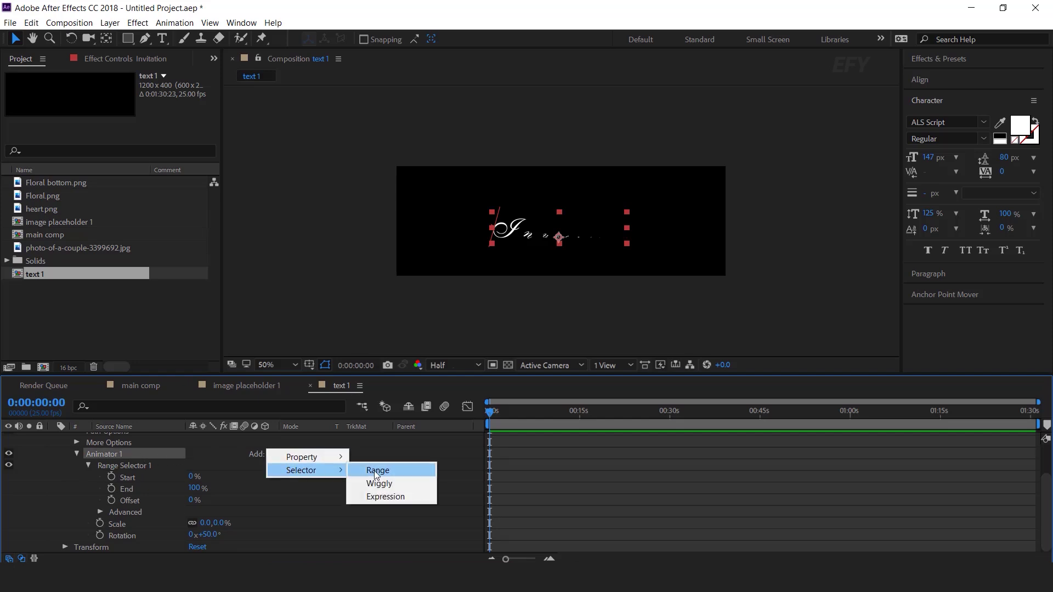
pyautogui.click(390, 497)
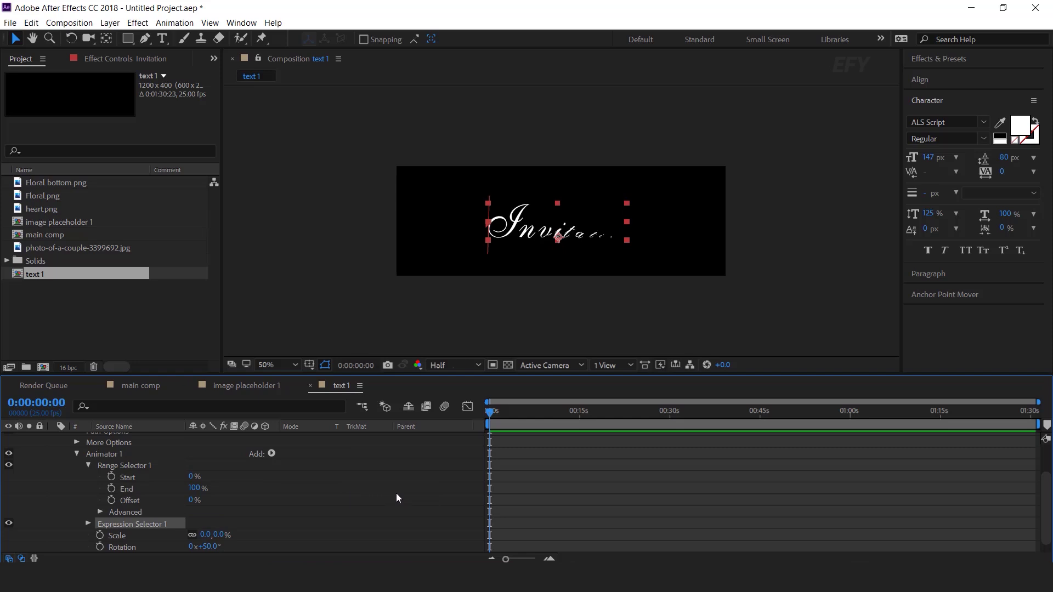
# Replace the default expression on the Expression Selector's Amount with the prepared one beginning "delay = .02;"
pyautogui.scroll(-1, 396, 493)
pyautogui.click(88, 512)
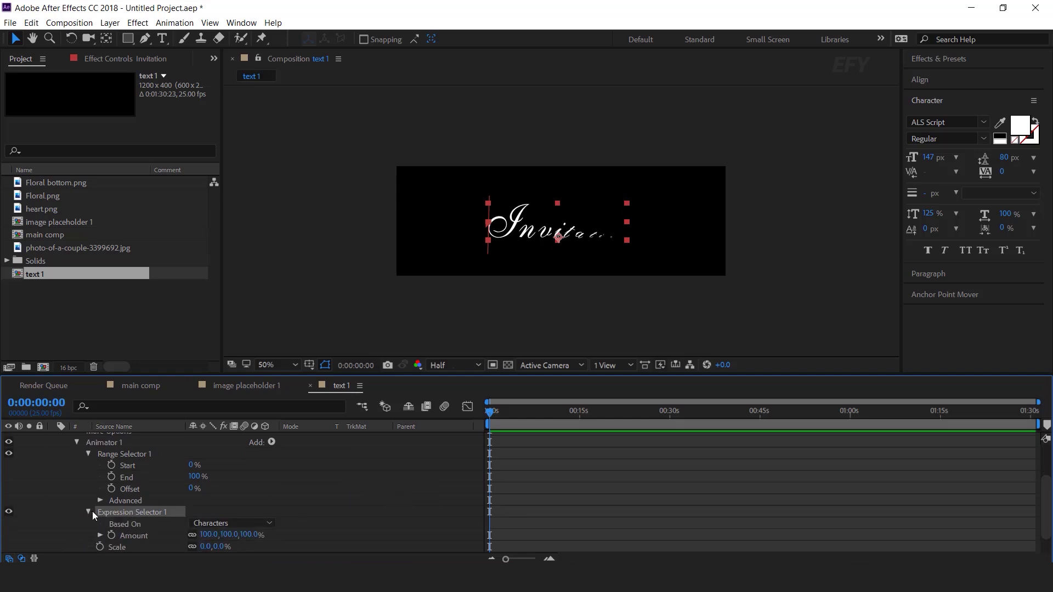
pyautogui.scroll(-2, 92, 512)
pyautogui.keyDown('alt'); pyautogui.click(112, 512); pyautogui.keyUp('alt')
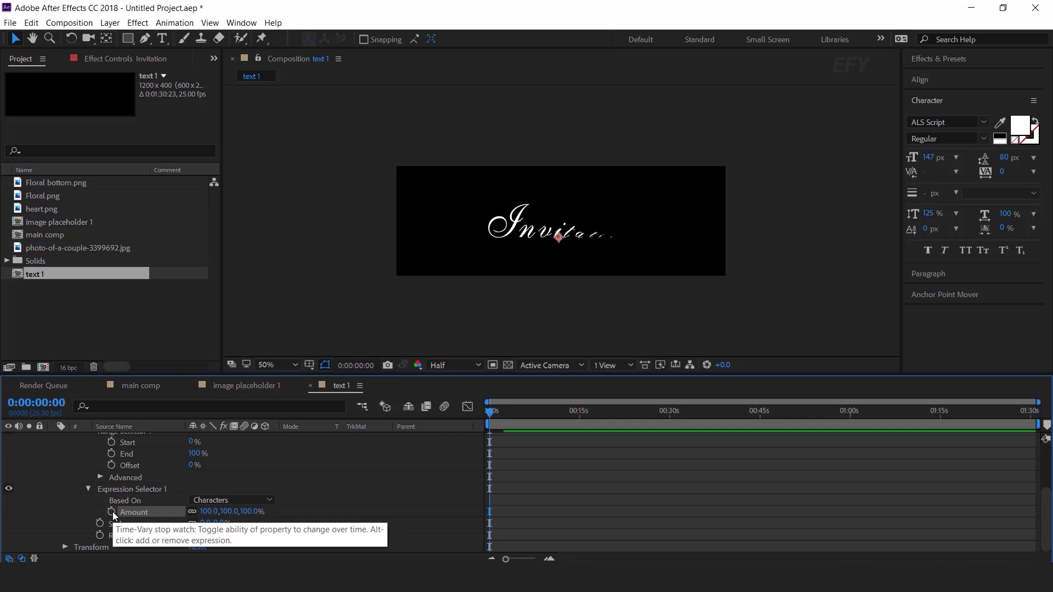
pyautogui.keyDown('alt'); pyautogui.click(112, 511); pyautogui.keyUp('alt')
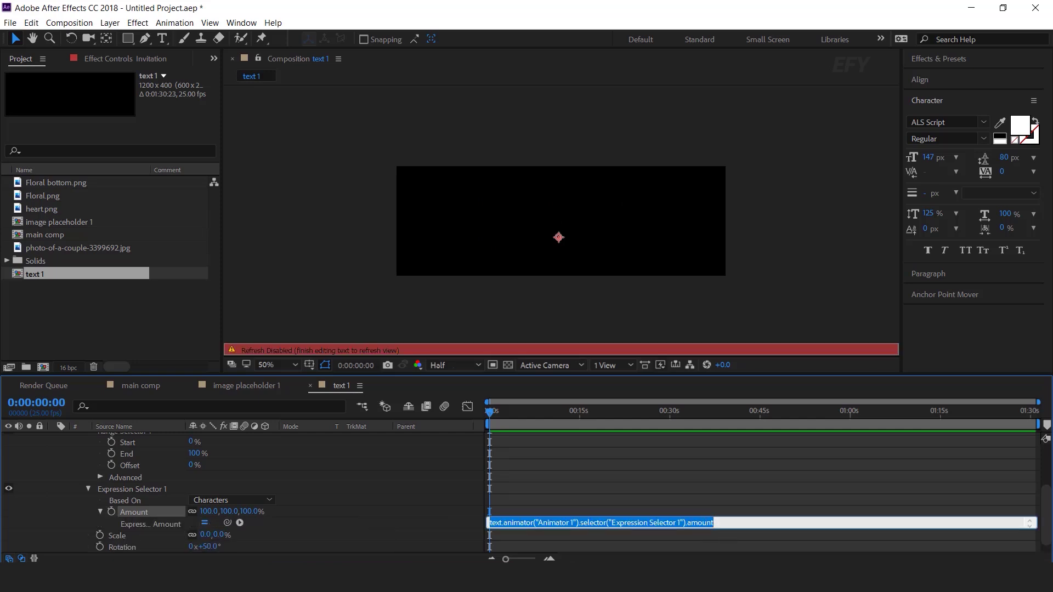
pyautogui.hotkey('alt', 'Tab')
pyautogui.hotkey('ctrl', 'a')
pyautogui.click(538, 108)
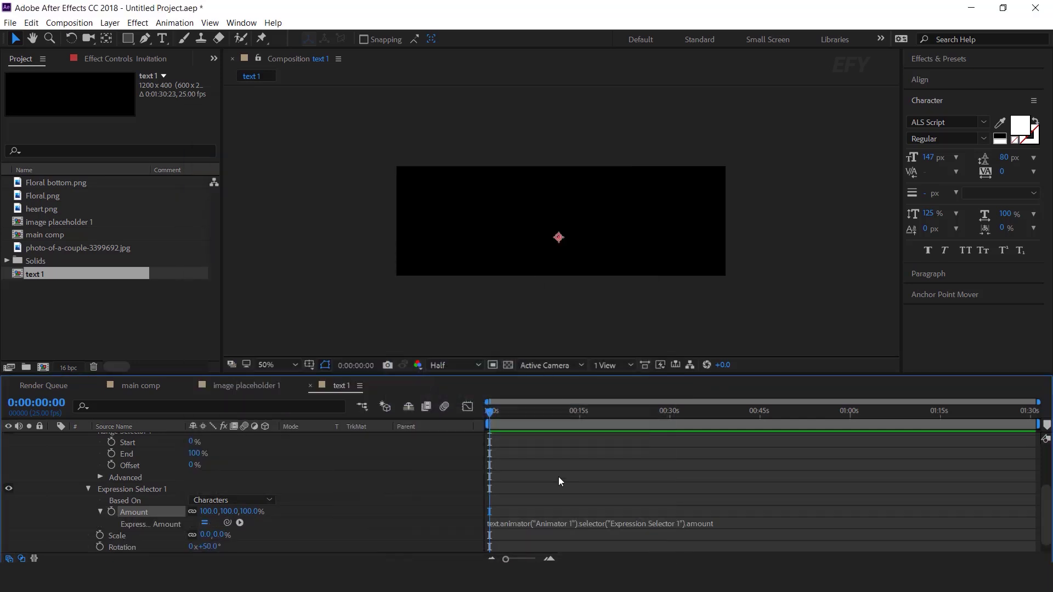
pyautogui.click(523, 525)
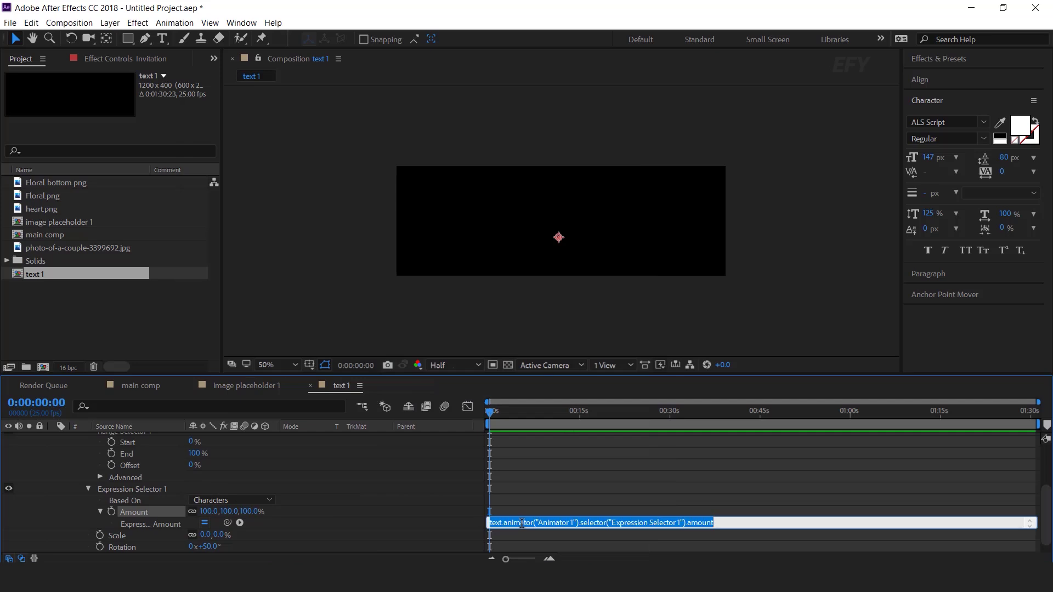
pyautogui.press('BackSpace')
pyautogui.click(488, 413)
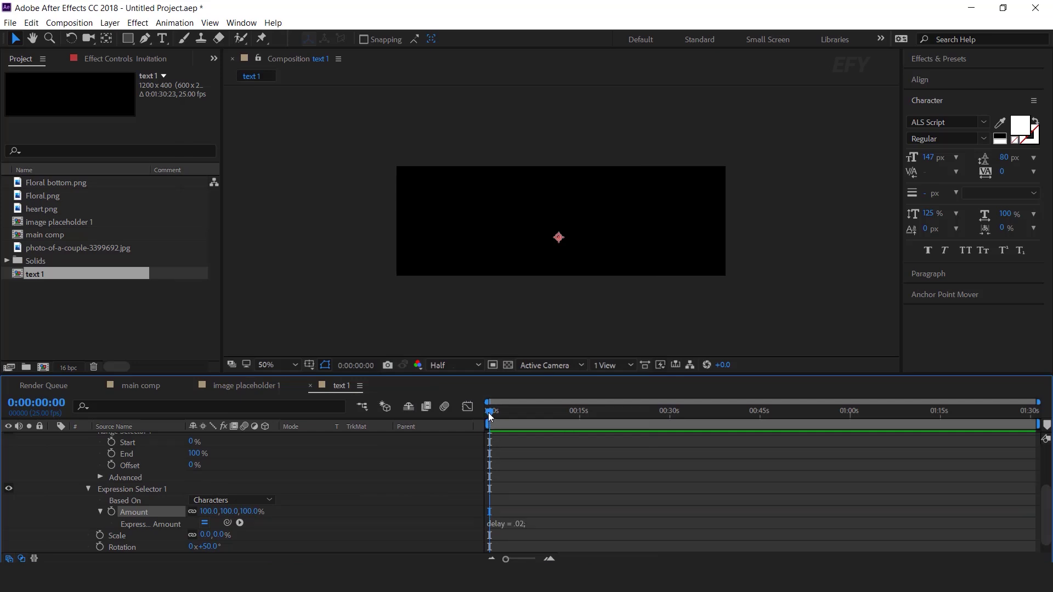
# Preview the Invitation text animation from the start and collapse the layer's properties
pyautogui.press('space')
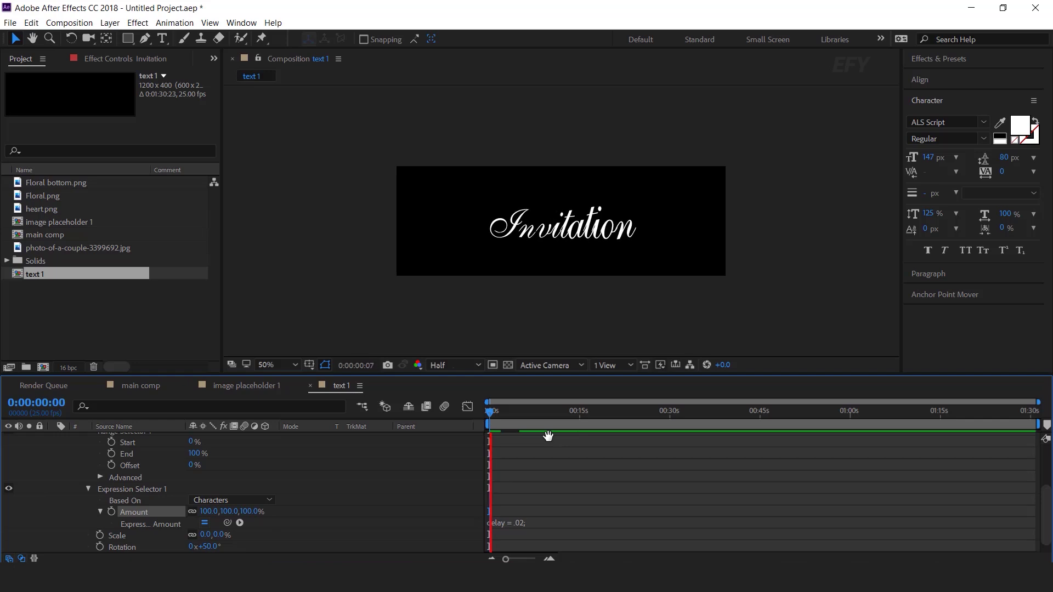
pyautogui.moveTo(490, 412); pyautogui.dragTo(551, 412)
pyautogui.scroll(3, 87, 483)
pyautogui.scroll(2, 82, 482)
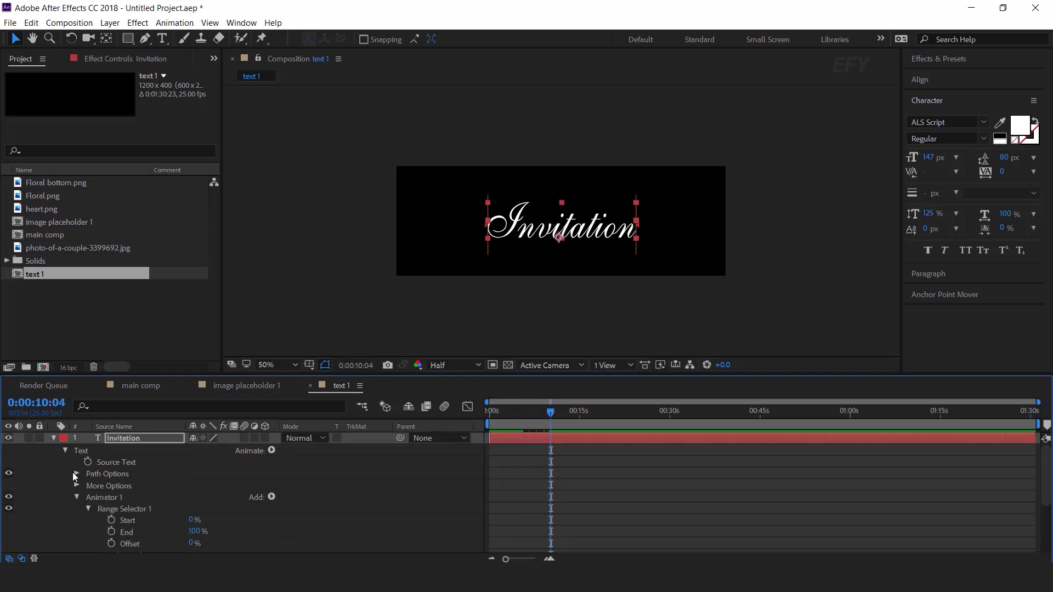
pyautogui.click(52, 439)
# Apply the 4-Color Gradient effect to the Invitation layer
pyautogui.click(536, 412)
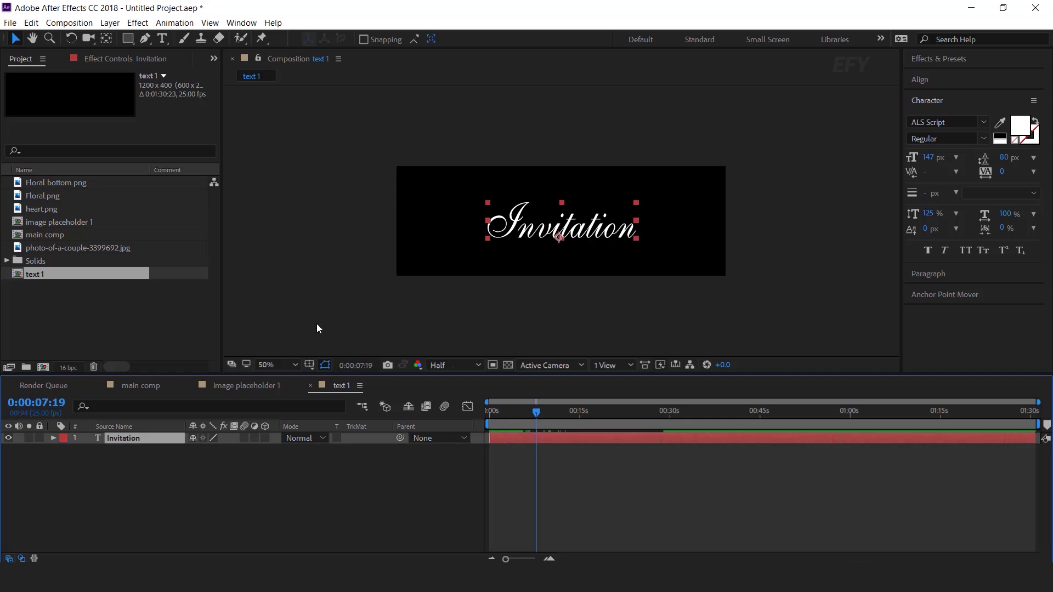
pyautogui.hotkey('ctrl', 'space')
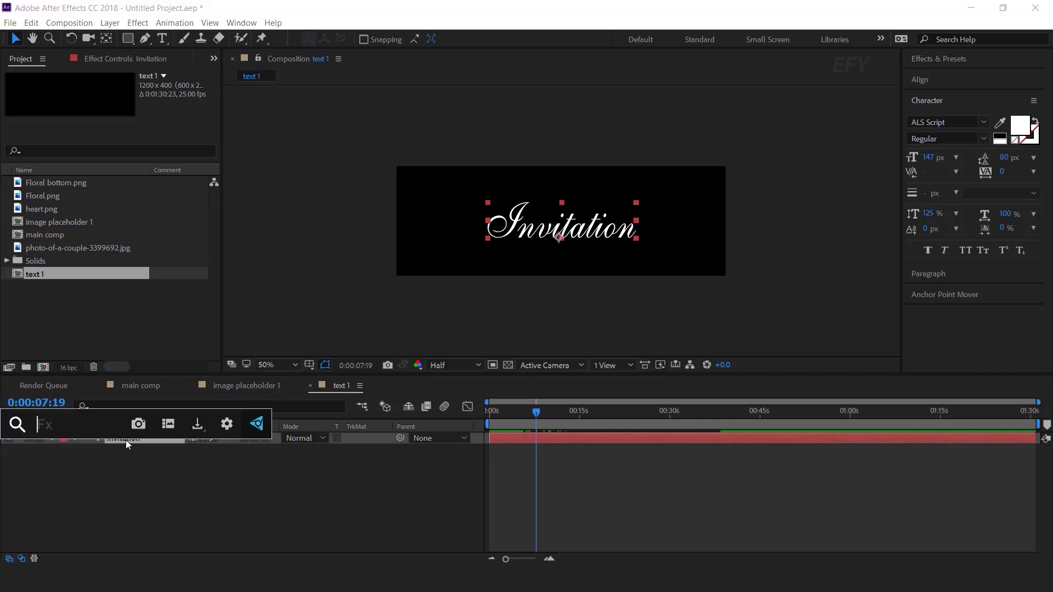
pyautogui.write('4')
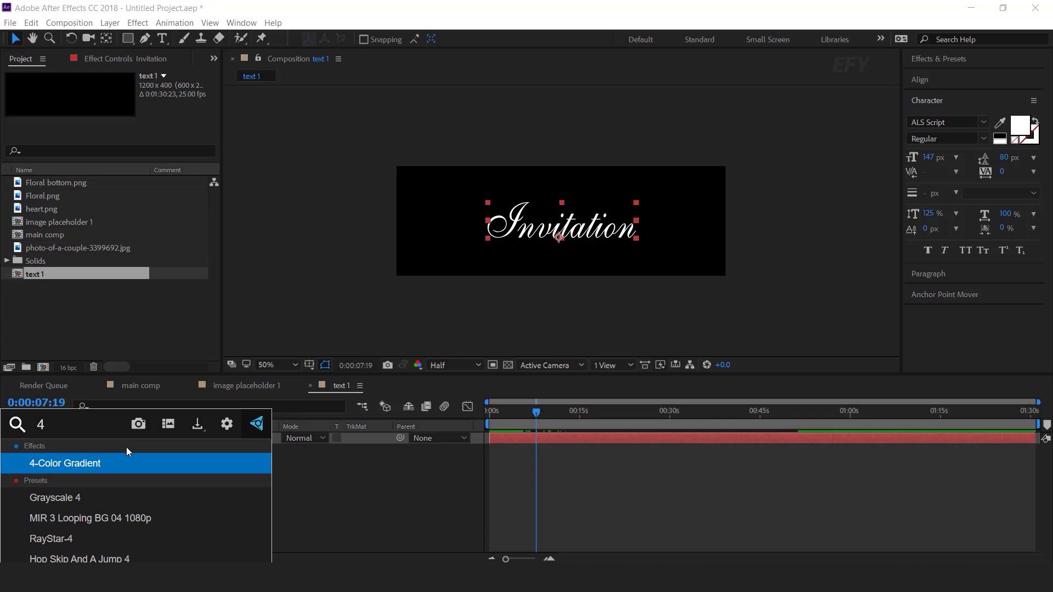
pyautogui.click(67, 463)
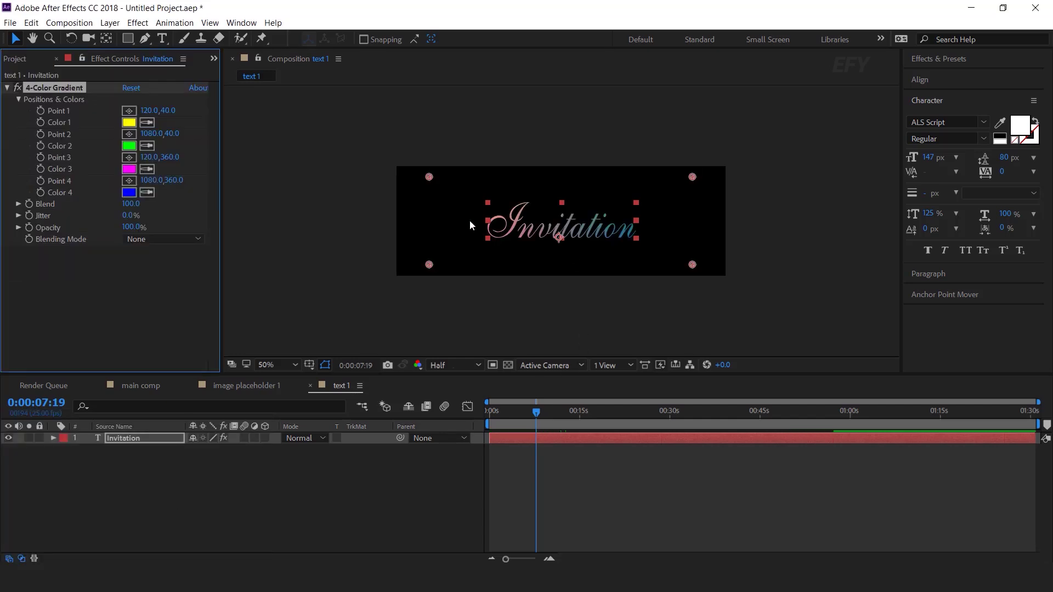
# Set the gradient's Colors 1 and 3 to golden yellow and Colors 2 and 4 to orange, and scrub through the result
pyautogui.click(129, 122)
pyautogui.moveTo(241, 277); pyautogui.dragTo(235, 286)
pyautogui.click(340, 132)
pyautogui.click(129, 146)
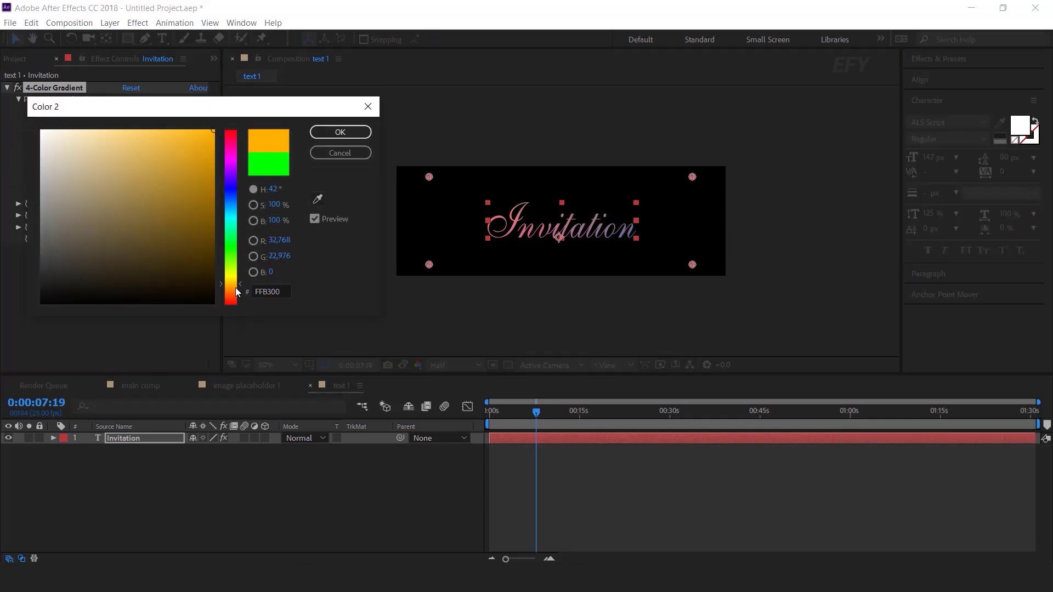
pyautogui.click(340, 132)
pyautogui.click(146, 192)
pyautogui.click(132, 147)
pyautogui.click(334, 478)
pyautogui.moveTo(515, 410); pyautogui.dragTo(583, 411)
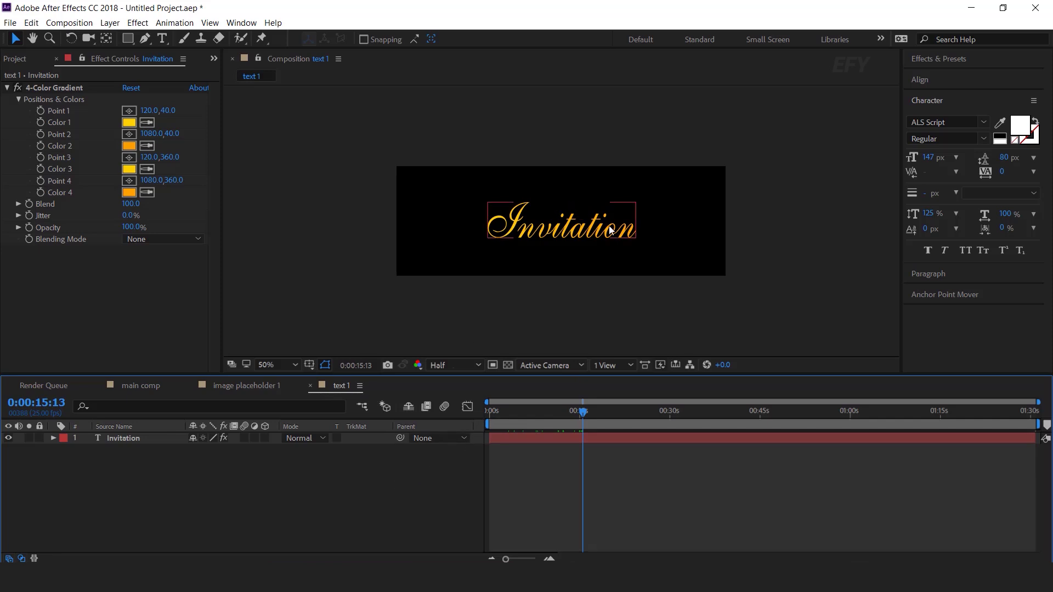
# Add a "Wedding" text layer above the word Invitation and give it one text animator with Position, Opacity and Blur
pyautogui.click(162, 38)
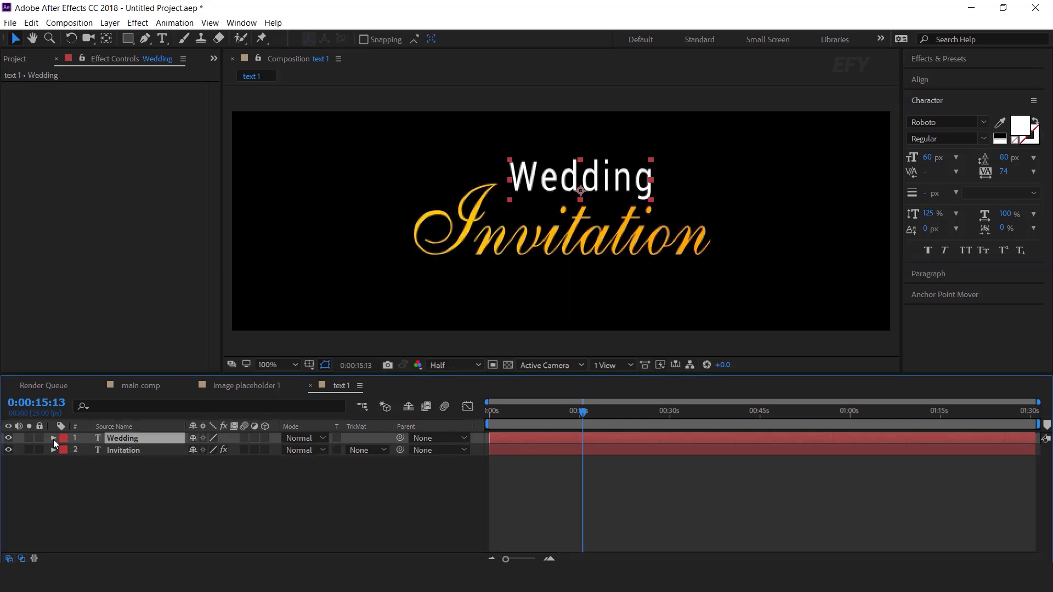
pyautogui.click(53, 438)
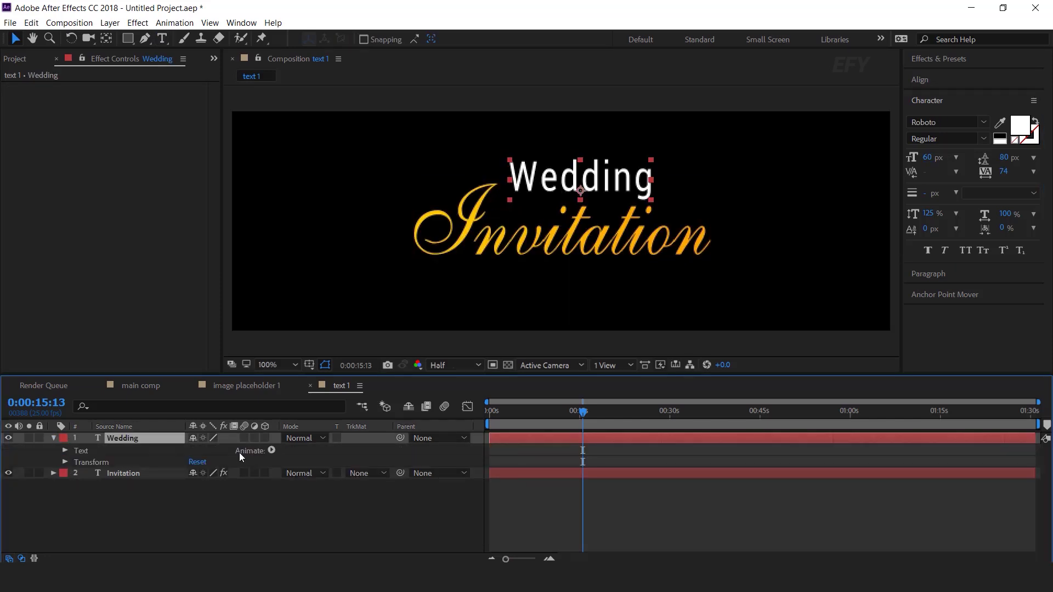
pyautogui.click(271, 450)
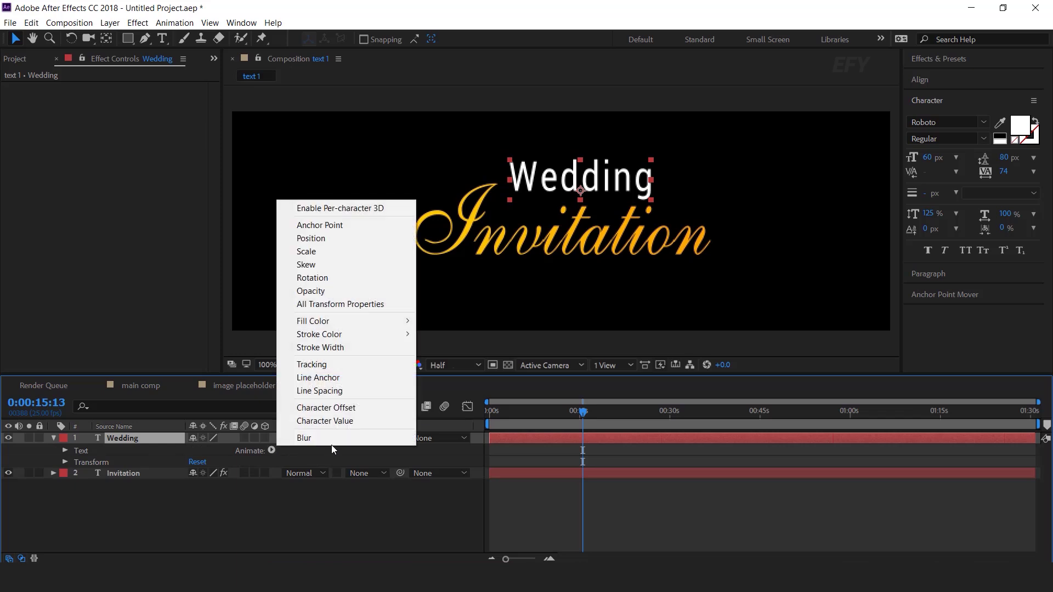
pyautogui.click(311, 238)
pyautogui.click(271, 451)
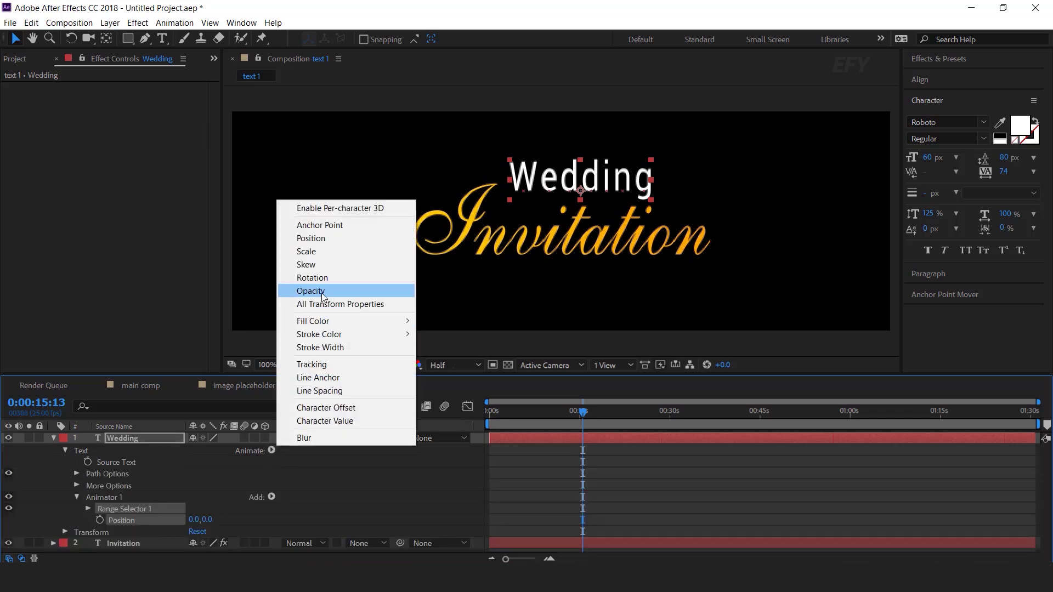
pyautogui.click(322, 291)
pyautogui.click(271, 451)
pyautogui.click(303, 442)
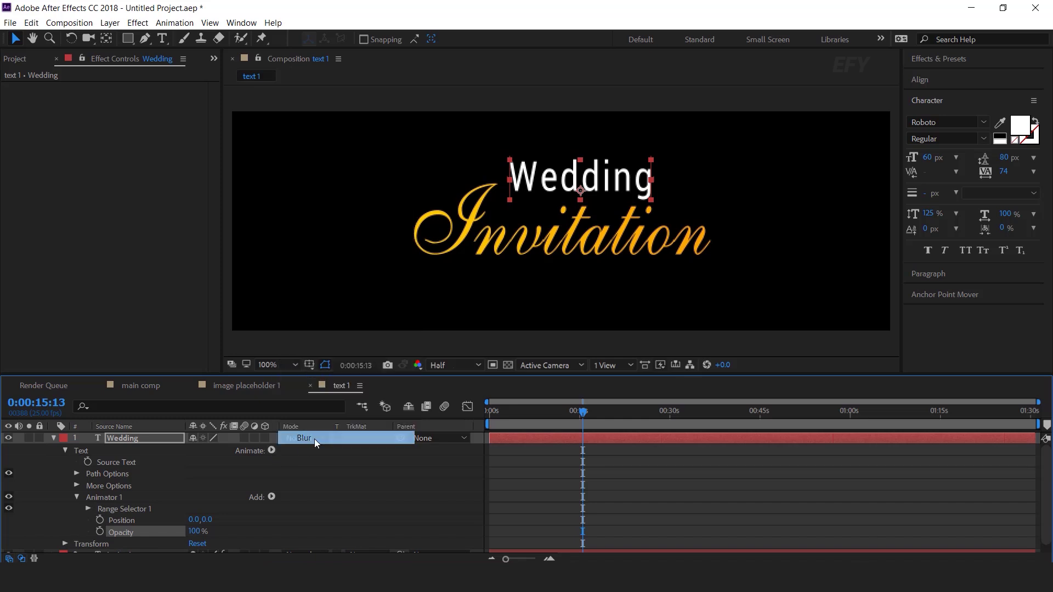
# Set the Wedding animator's Position to 0, 80, Opacity to 0% and Blur to 20
pyautogui.click(122, 522)
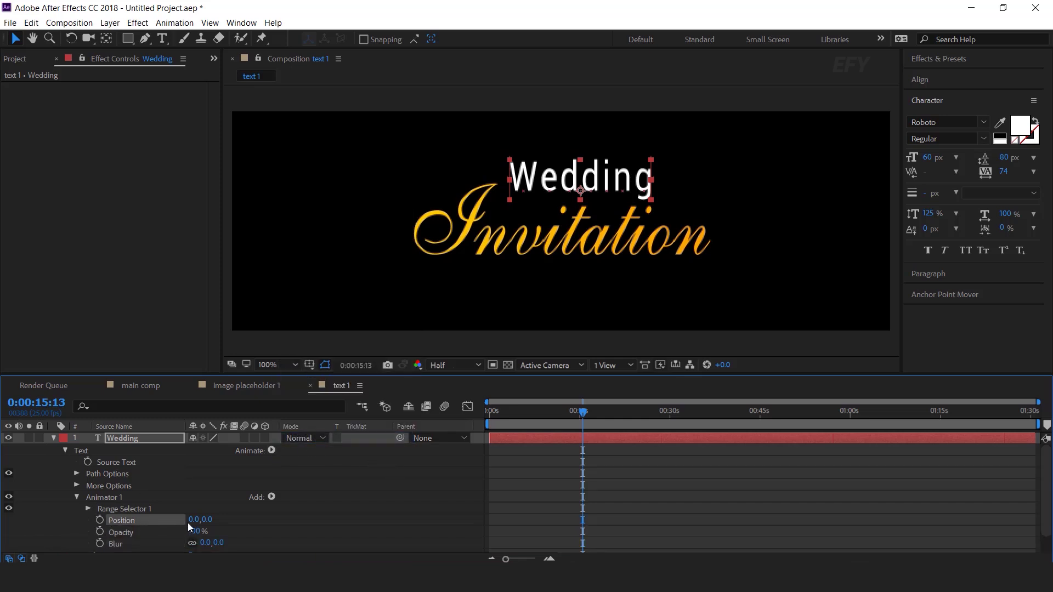
pyautogui.click(207, 520)
pyautogui.write('80')
pyautogui.press('Return')
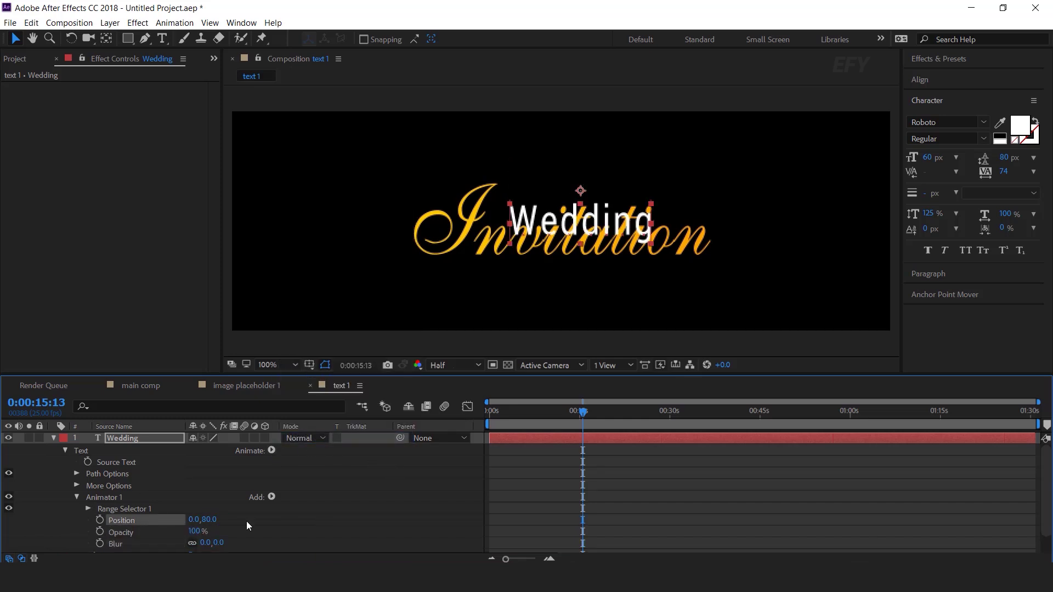
pyautogui.scroll(-1, 275, 523)
pyautogui.moveTo(193, 513); pyautogui.dragTo(69, 516)
pyautogui.click(218, 523)
pyautogui.write('20')
pyautogui.press('Return')
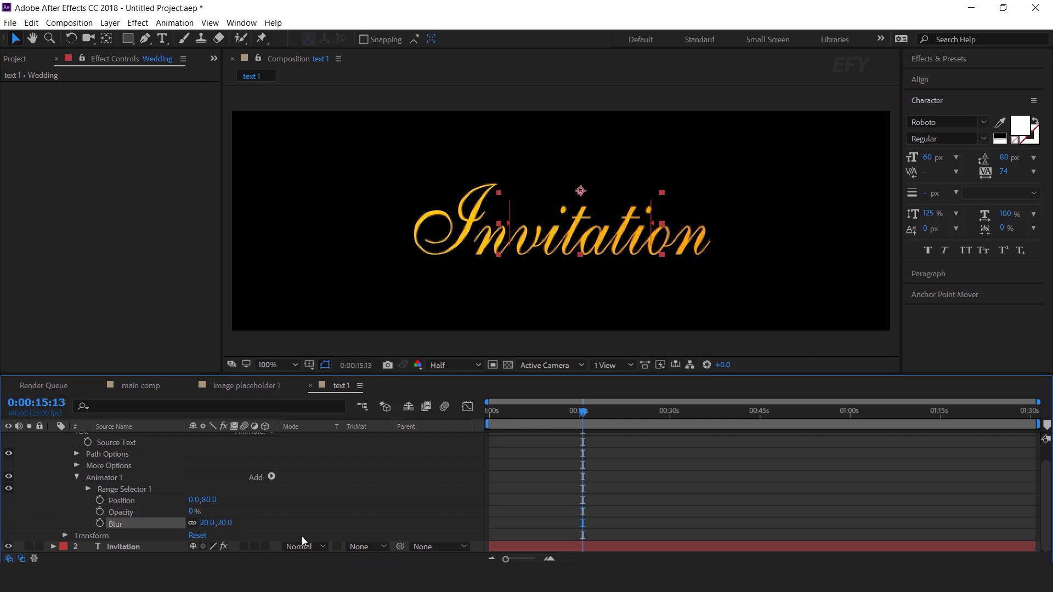
# In the Wedding Range Selector's advanced options, set Shape to Ramp Up and Ease High to 100%
pyautogui.scroll(1, 302, 536)
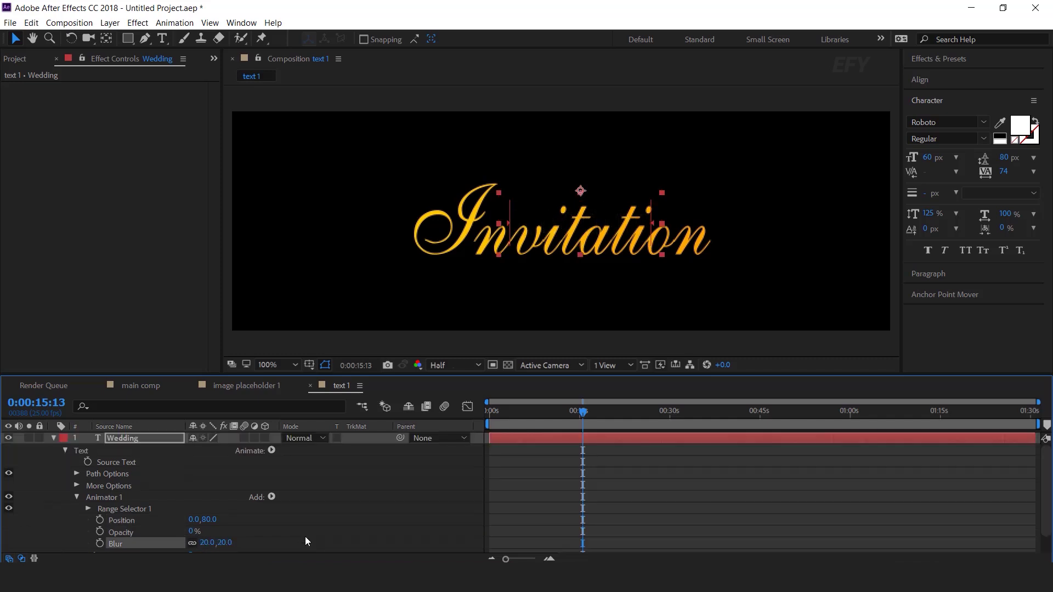
pyautogui.click(88, 509)
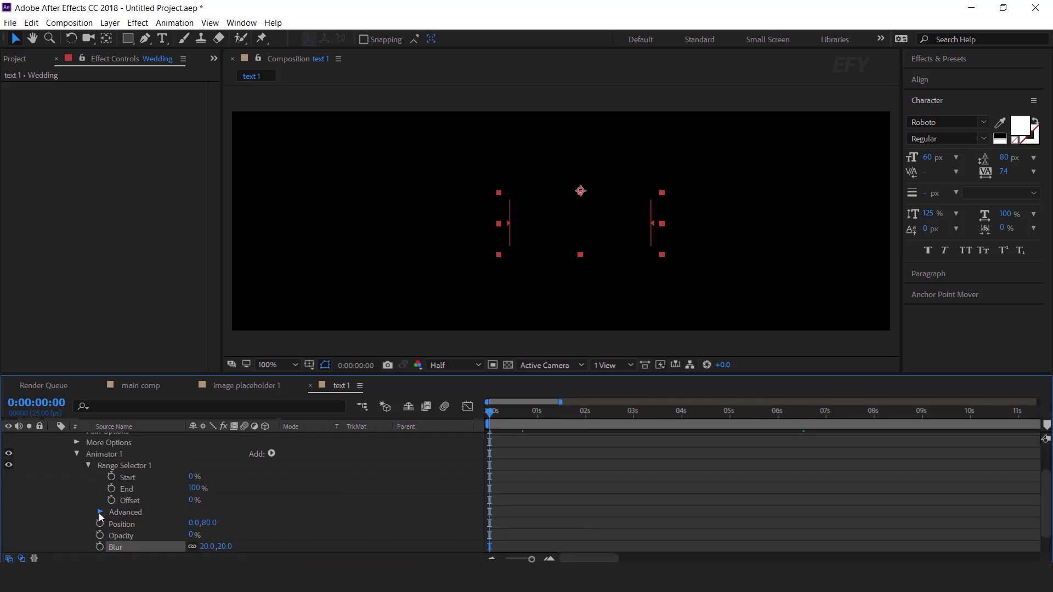
pyautogui.click(101, 512)
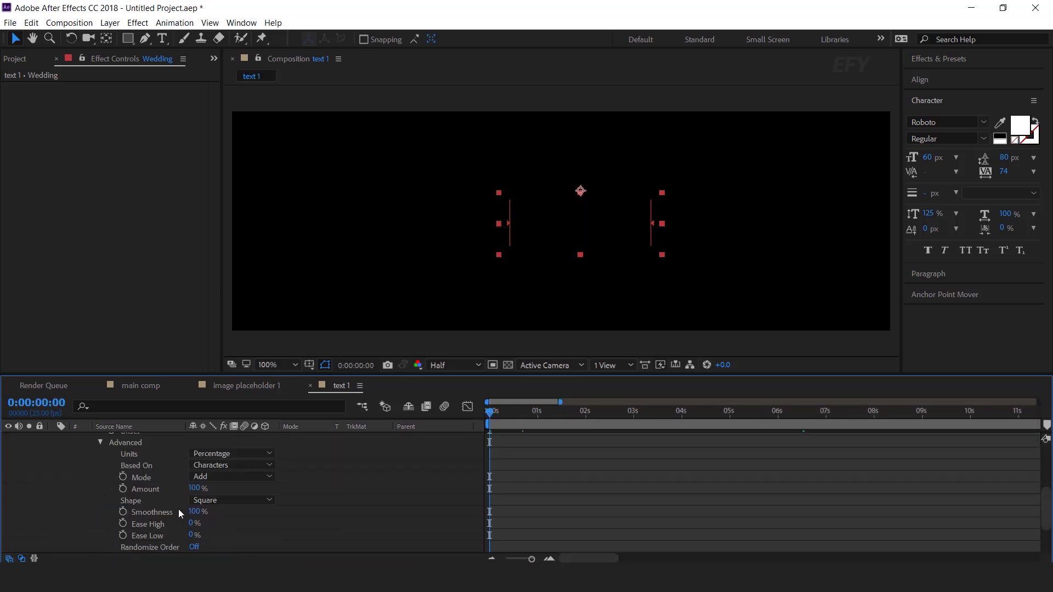
pyautogui.click(225, 500)
pyautogui.click(239, 435)
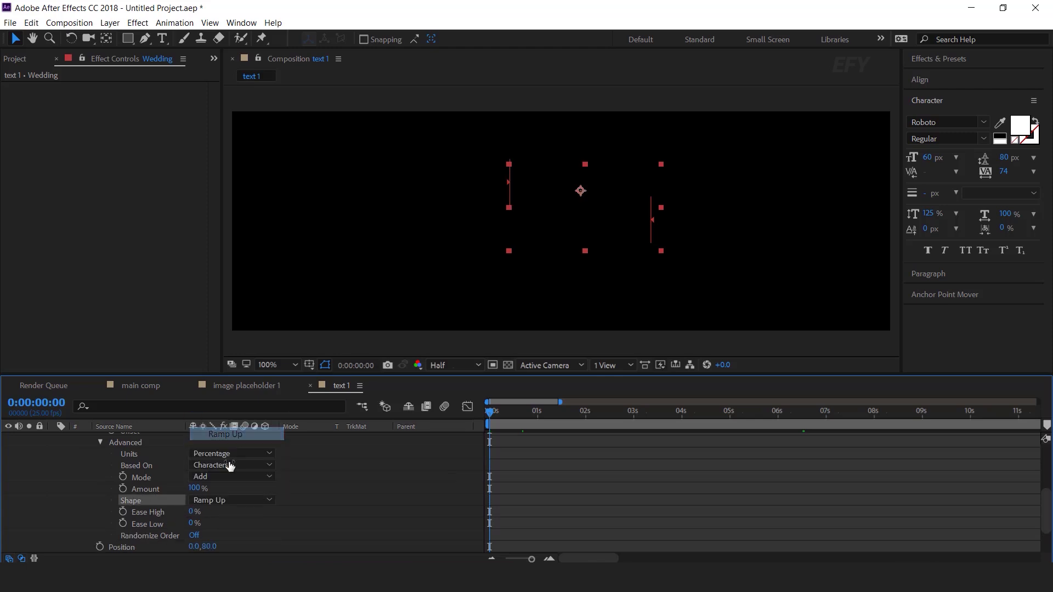
pyautogui.moveTo(192, 513); pyautogui.dragTo(429, 511)
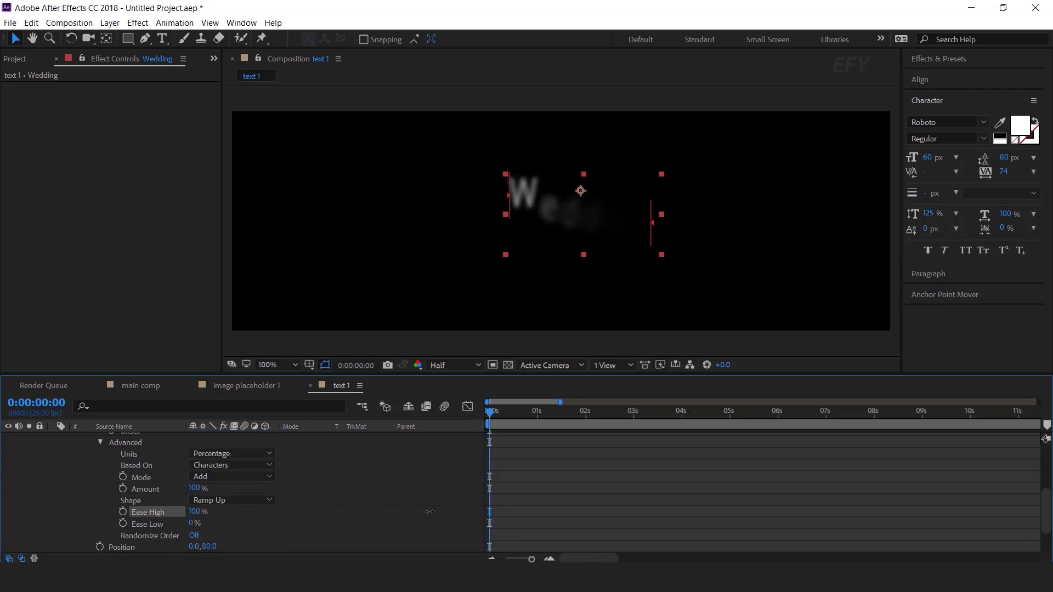
# Keyframe the Wedding Range Selector's Offset at -100% at the start of the timeline
pyautogui.scroll(1, 85, 511)
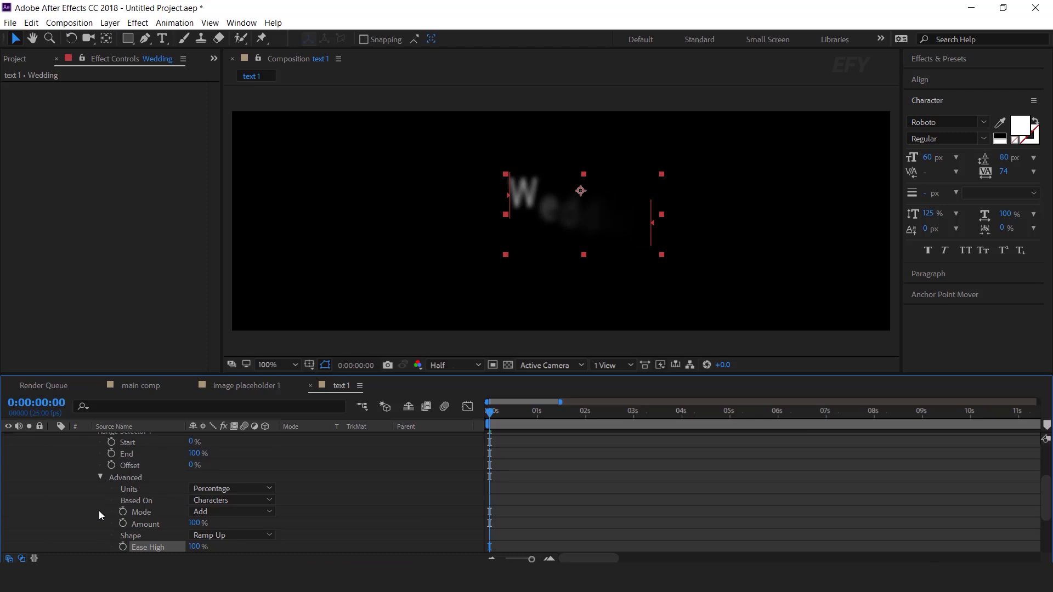
pyautogui.scroll(1, 98, 511)
pyautogui.click(131, 500)
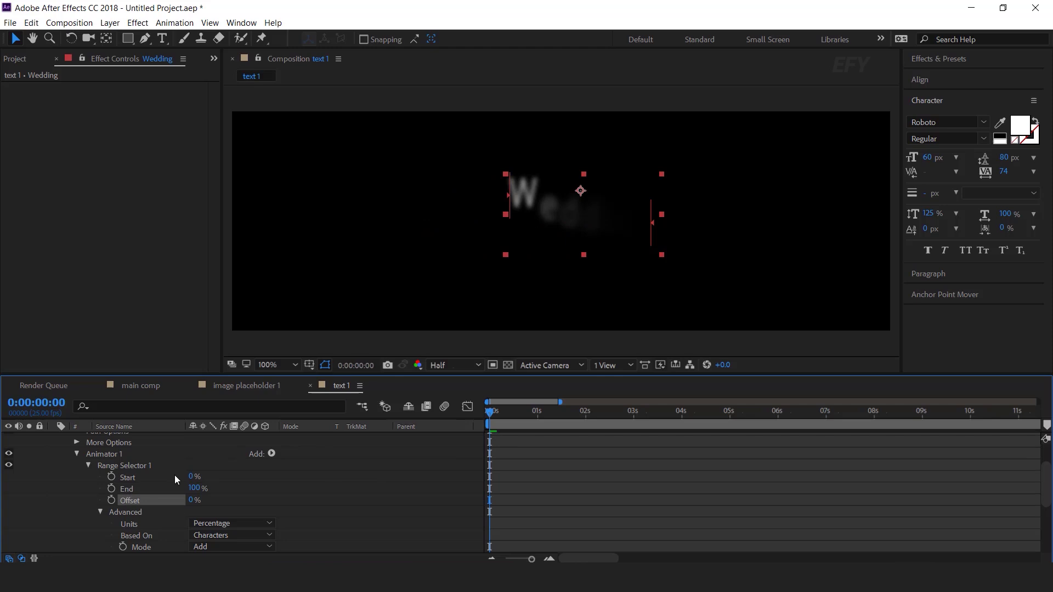
pyautogui.click(194, 500)
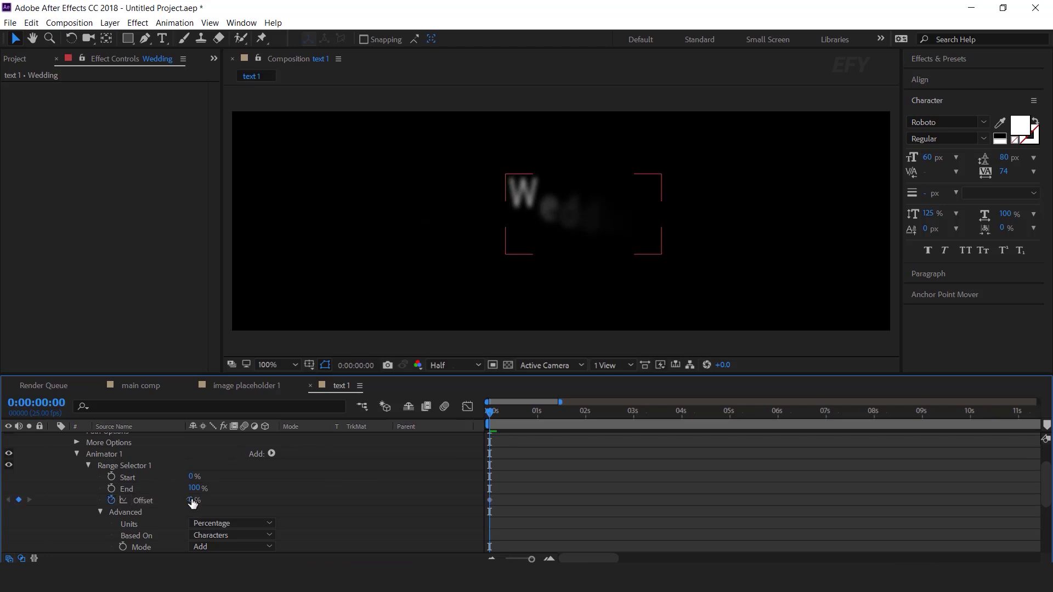
pyautogui.write('-100')
pyautogui.press('Return')
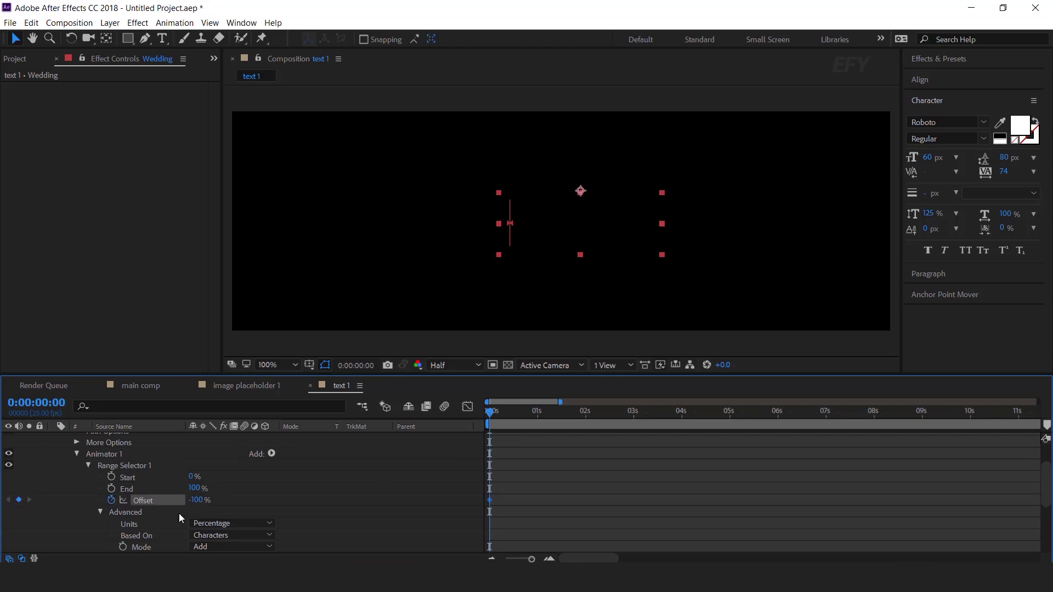
# Add a second Offset keyframe of 100% at 1 second for the Wedding text
pyautogui.click(549, 559)
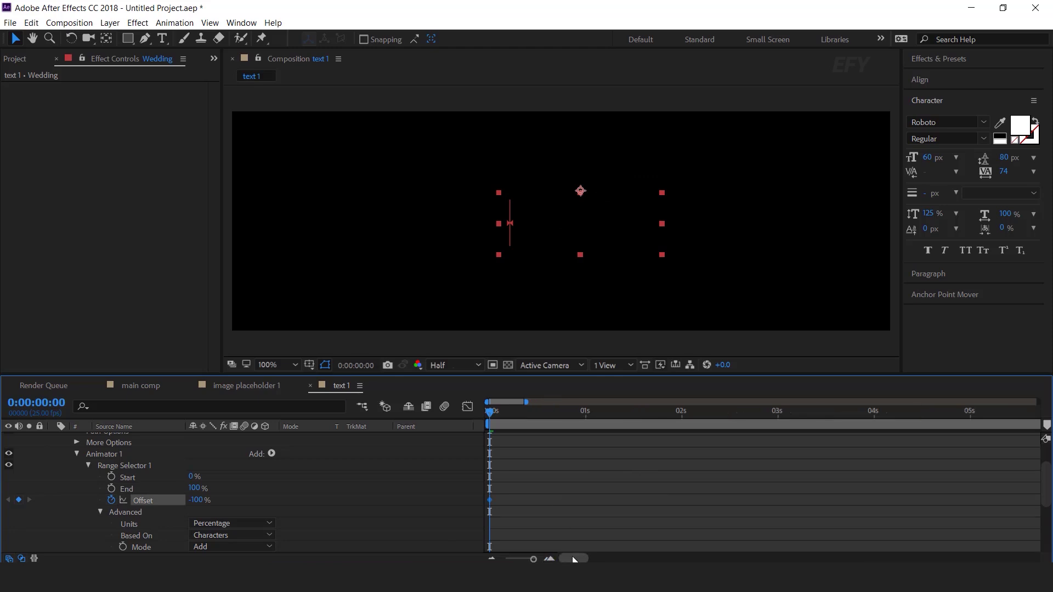
pyautogui.moveTo(544, 413); pyautogui.dragTo(584, 412)
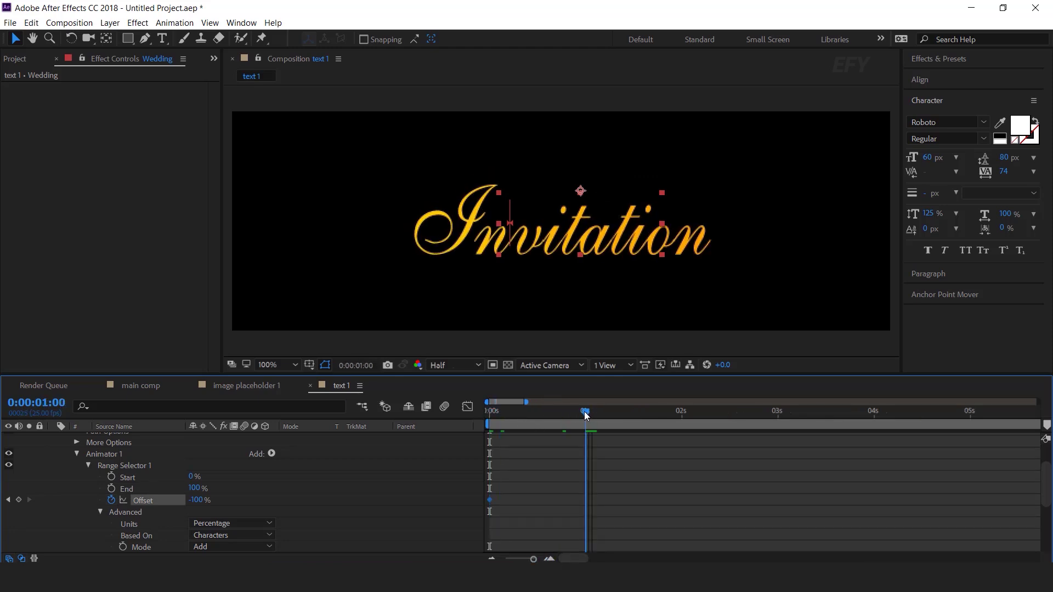
pyautogui.click(198, 500)
pyautogui.write('100')
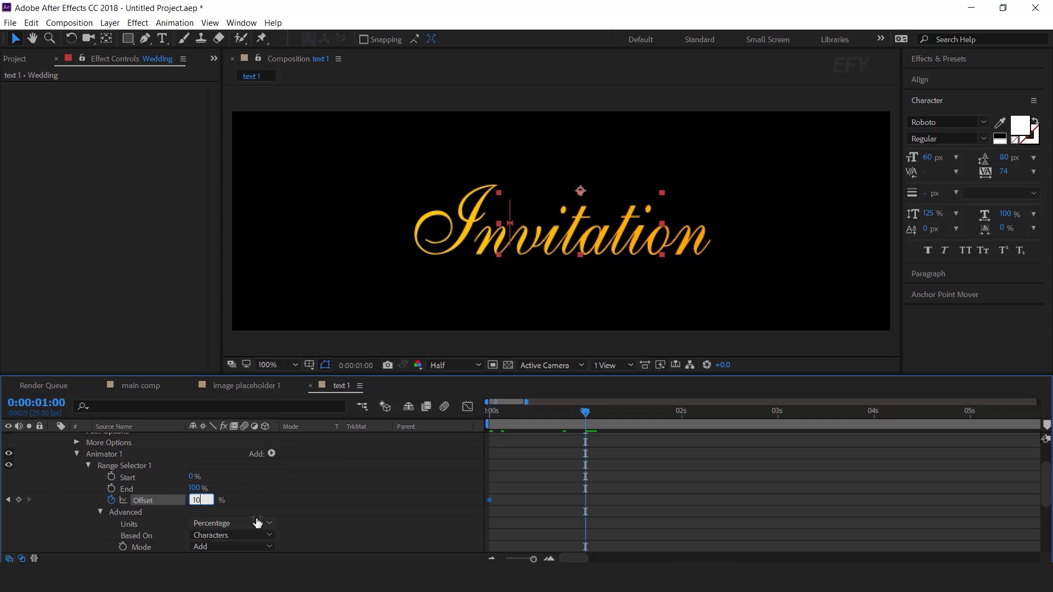
pyautogui.press('Return')
# Preview the Wedding text animation from the start and collapse the layer's properties
pyautogui.press('space')
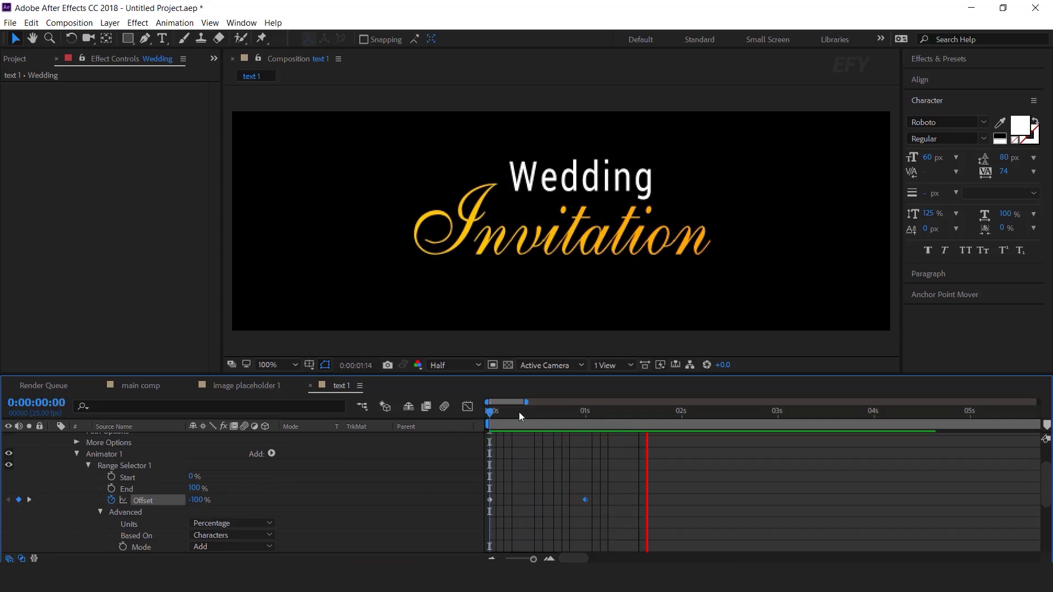
pyautogui.press('space')
pyautogui.press('space')
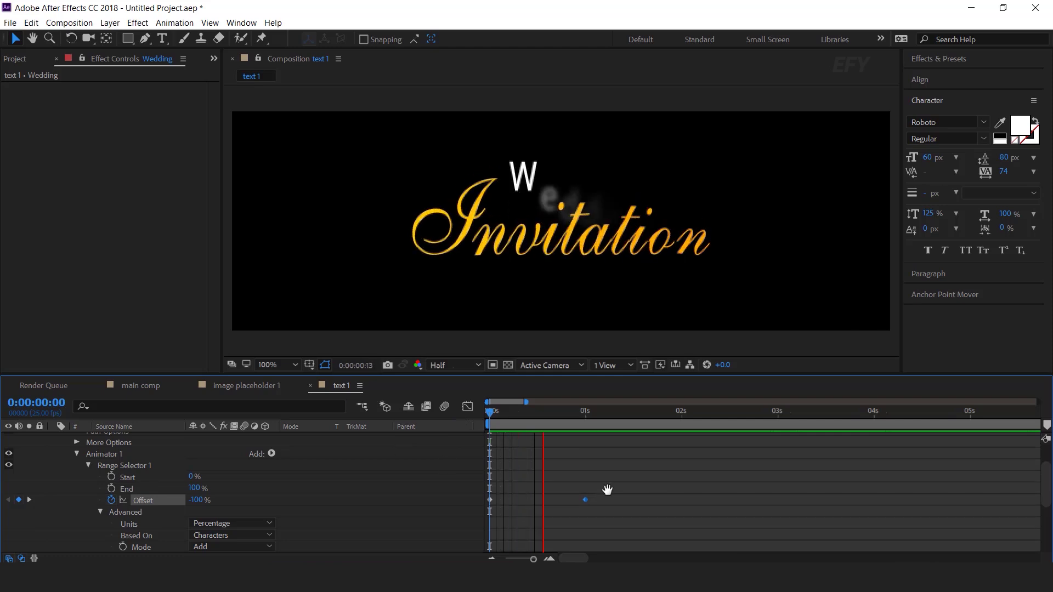
pyautogui.click(524, 411)
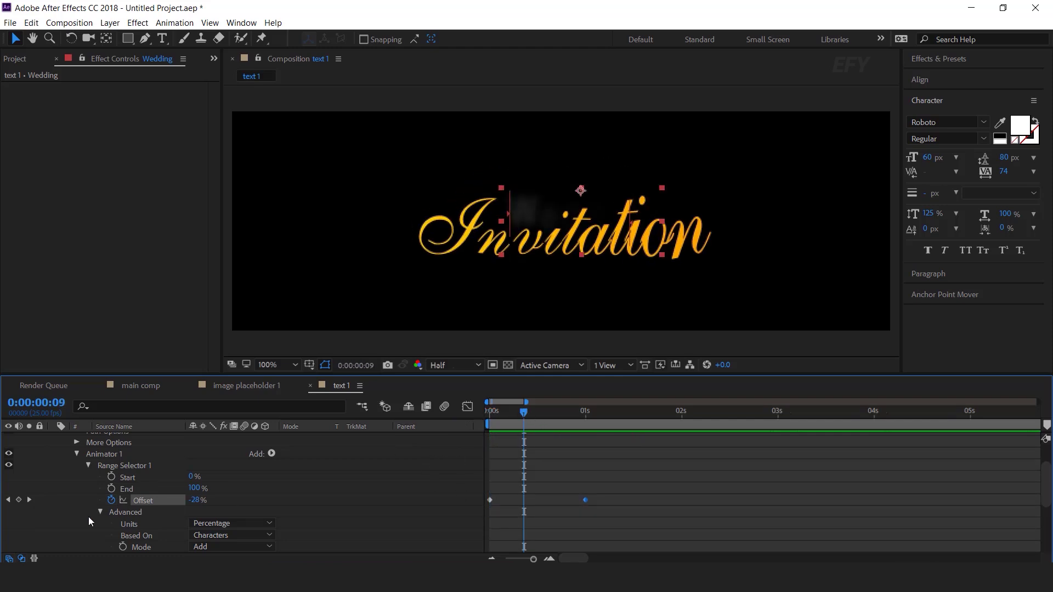
pyautogui.scroll(3, 72, 508)
pyautogui.click(54, 438)
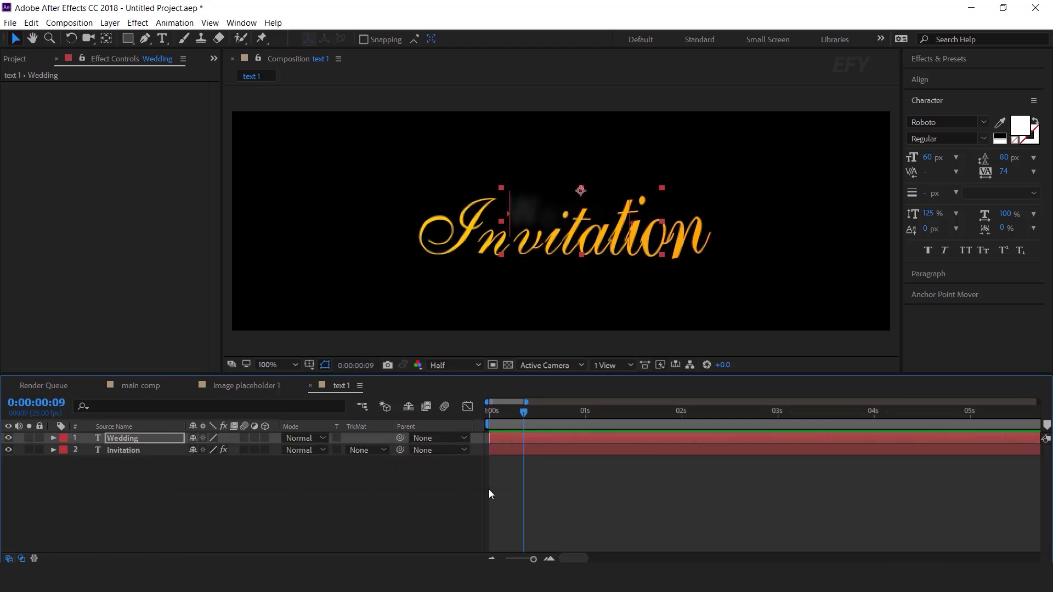
# Shift the Invitation layer to start about 0.2 seconds after the Wedding layer and preview the timing
pyautogui.click(540, 452)
pyautogui.moveTo(561, 453); pyautogui.dragTo(579, 451)
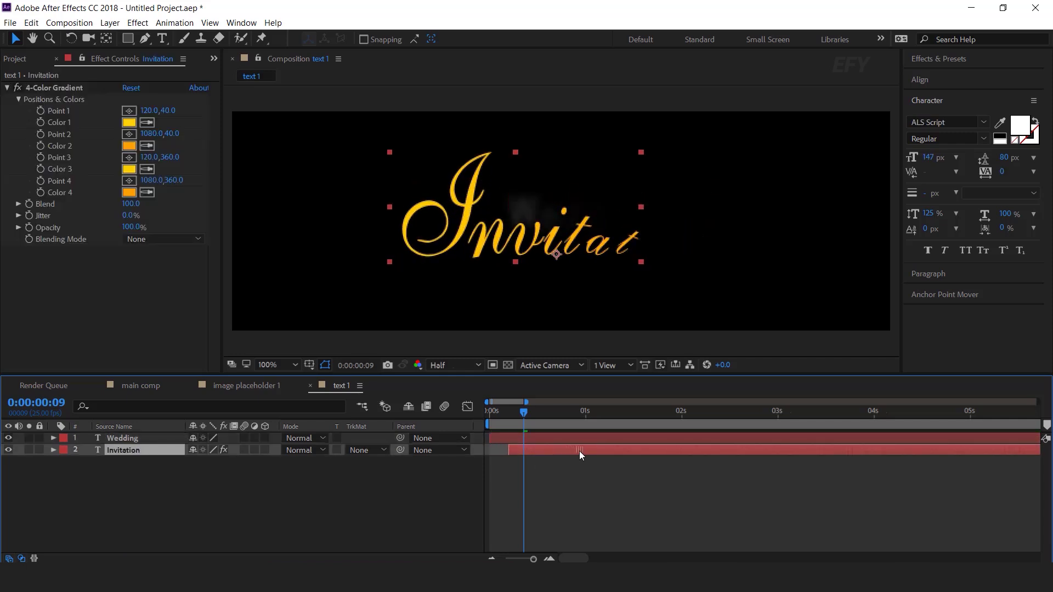
pyautogui.press('space')
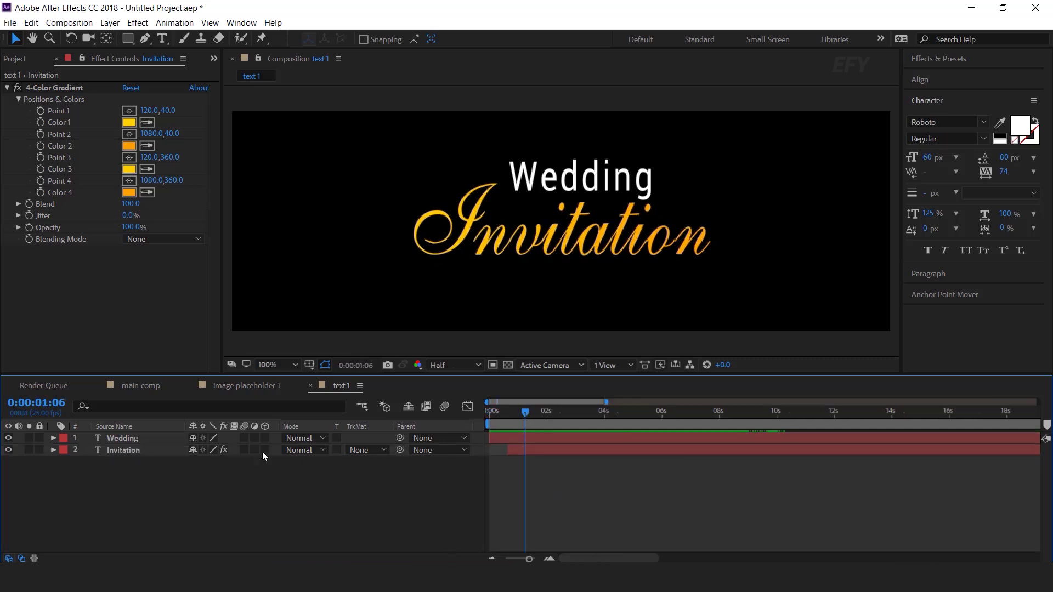
# Place the text 1 composition as the top layer of main comp and check it below the couple photo
pyautogui.click(141, 386)
pyautogui.click(22, 60)
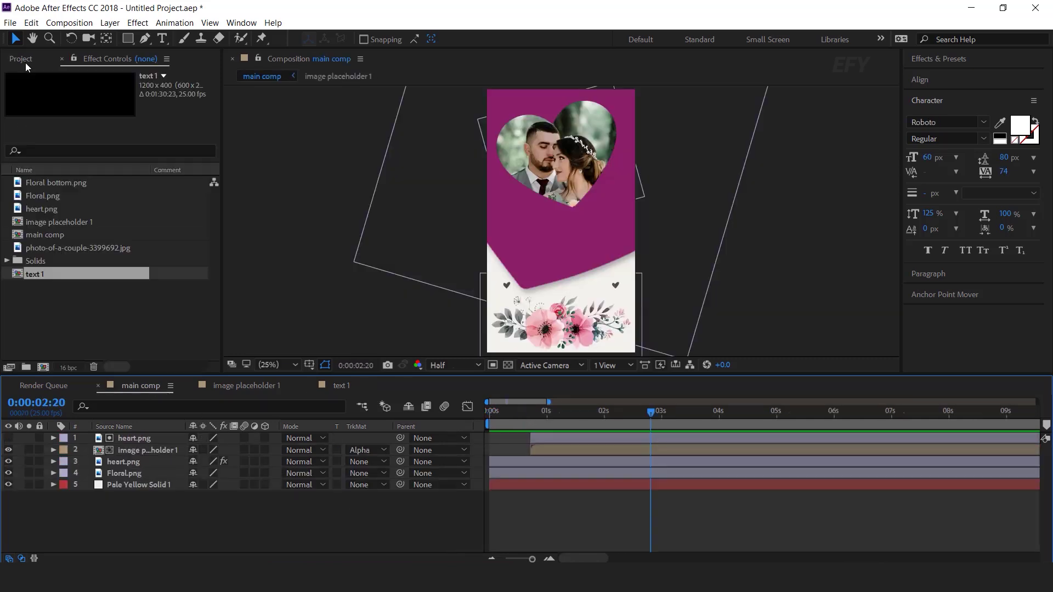
pyautogui.moveTo(29, 276); pyautogui.dragTo(138, 440)
pyautogui.scroll(2, 557, 220)
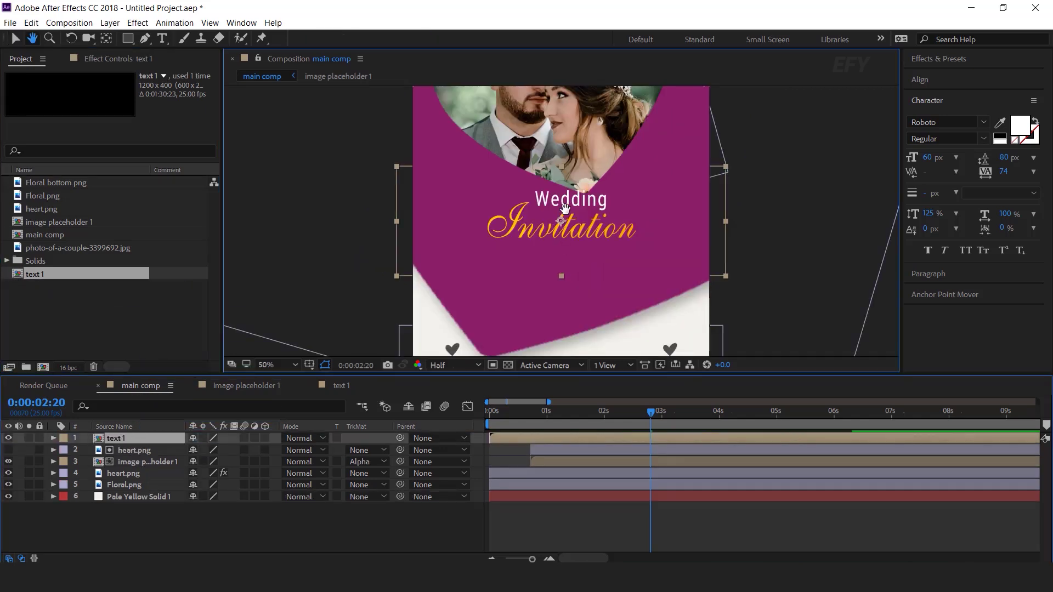
pyautogui.scroll(-2, 557, 219)
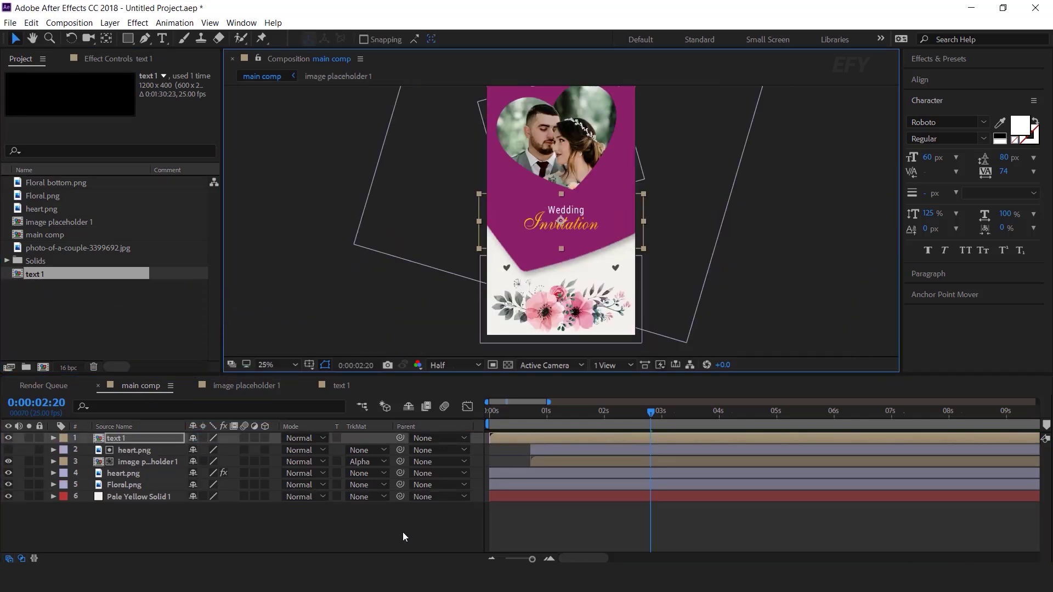
# In the text 1 composition, set the Wedding text's size to 44 px and switch it to all caps
pyautogui.doubleClick(566, 211)
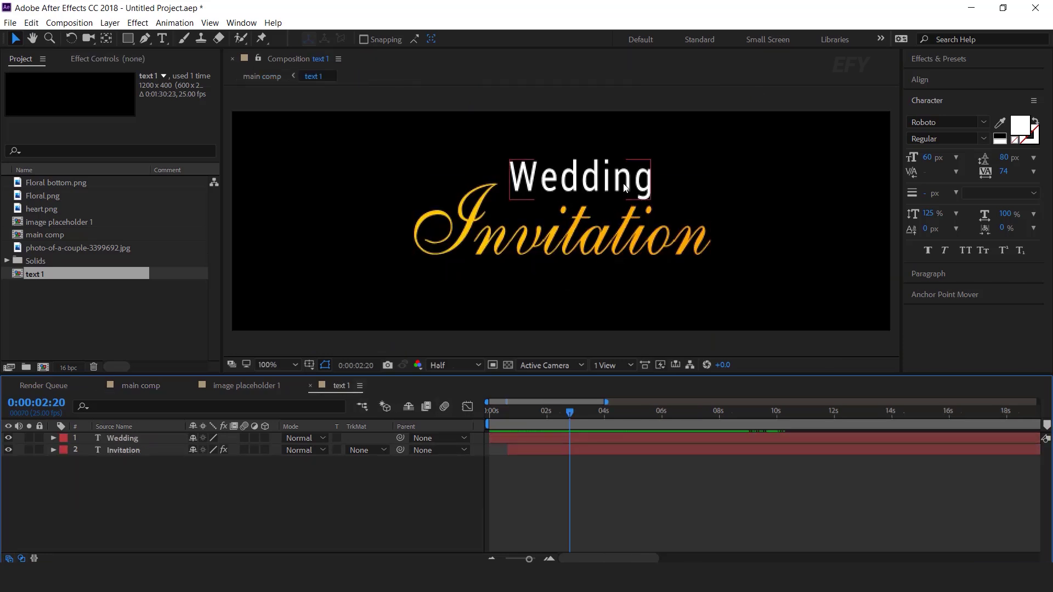
pyautogui.moveTo(927, 158); pyautogui.dragTo(918, 158)
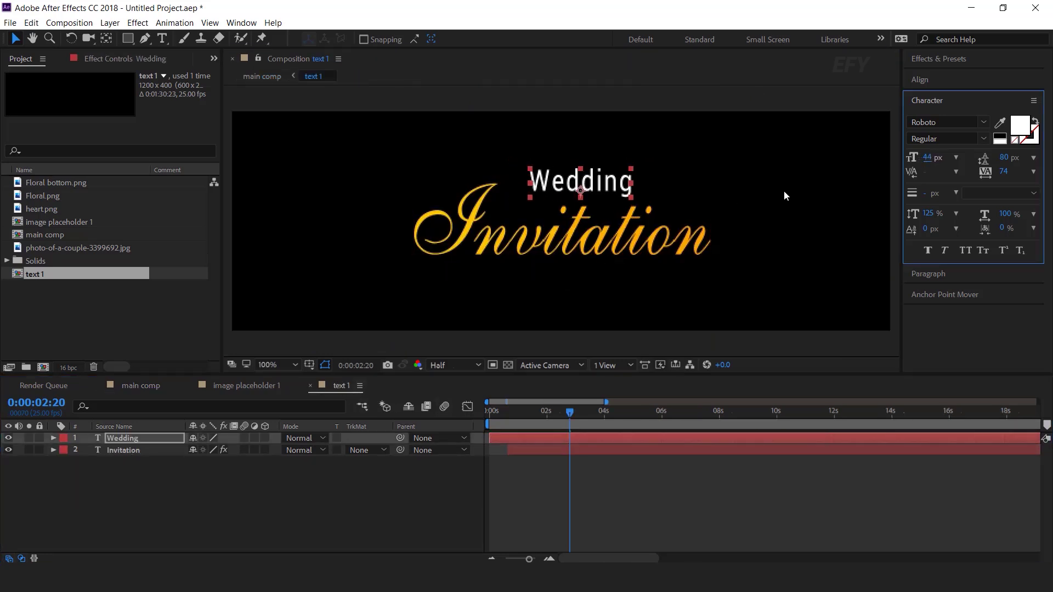
pyautogui.click(966, 250)
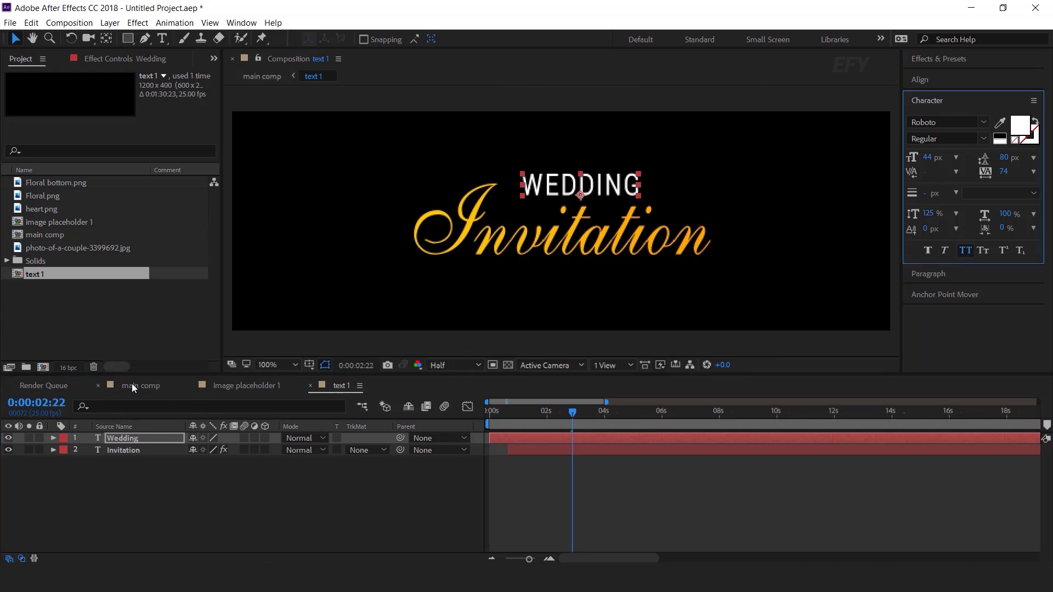
# In main comp, delay the text 1 layer to start at about 0.8 seconds and preview the animation
pyautogui.click(131, 385)
pyautogui.press('space')
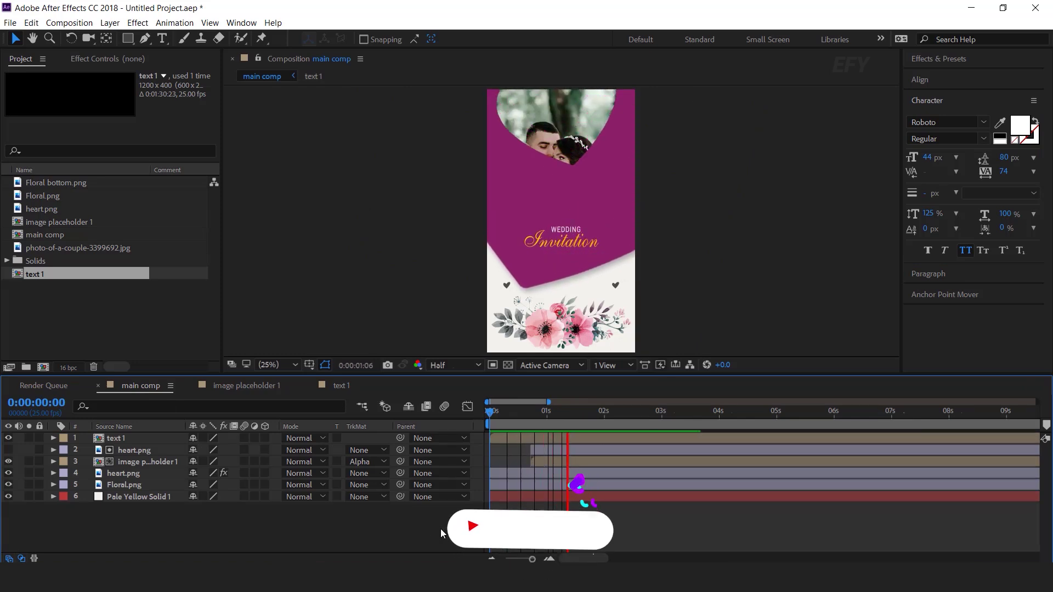
pyautogui.click(526, 413)
pyautogui.moveTo(541, 412); pyautogui.dragTo(560, 435)
pyautogui.press('space')
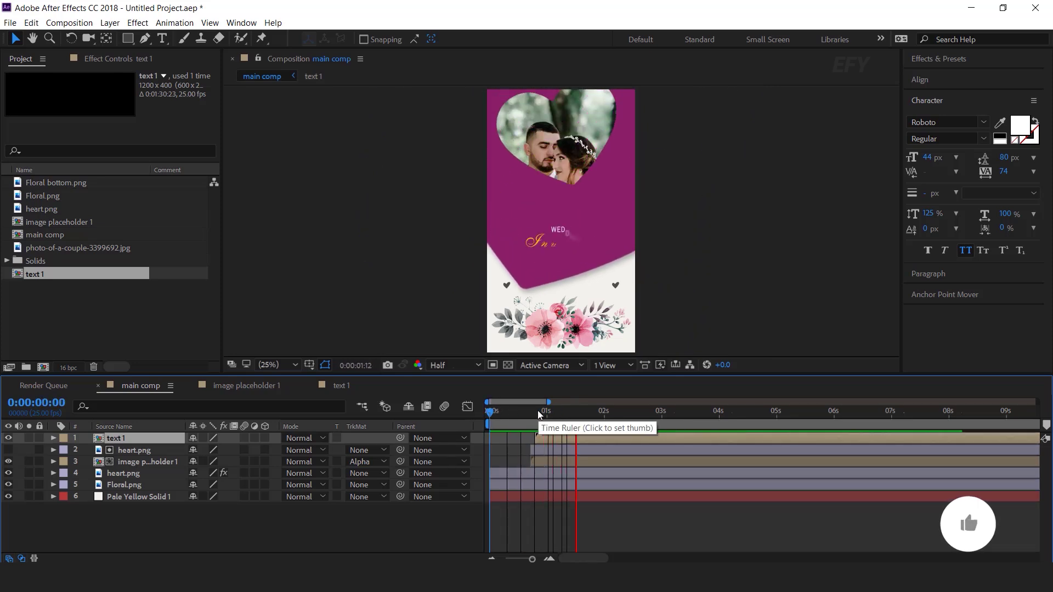
pyautogui.moveTo(538, 410); pyautogui.dragTo(624, 415)
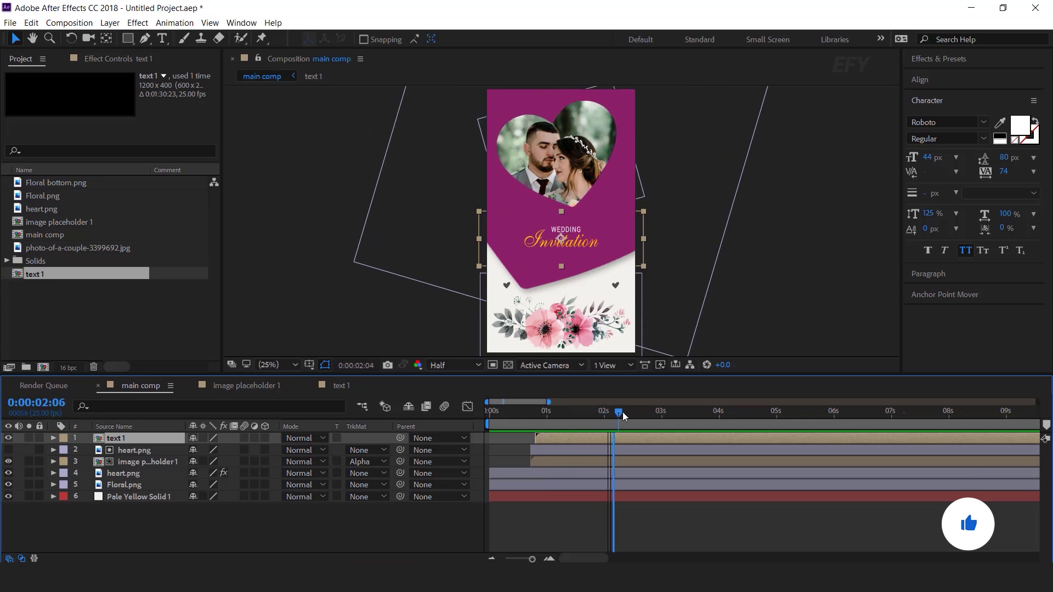
# Add a Position keyframe at 0:00:02:16 to the large purple heart background layer in main comp
pyautogui.click(639, 506)
pyautogui.moveTo(623, 413); pyautogui.dragTo(641, 413)
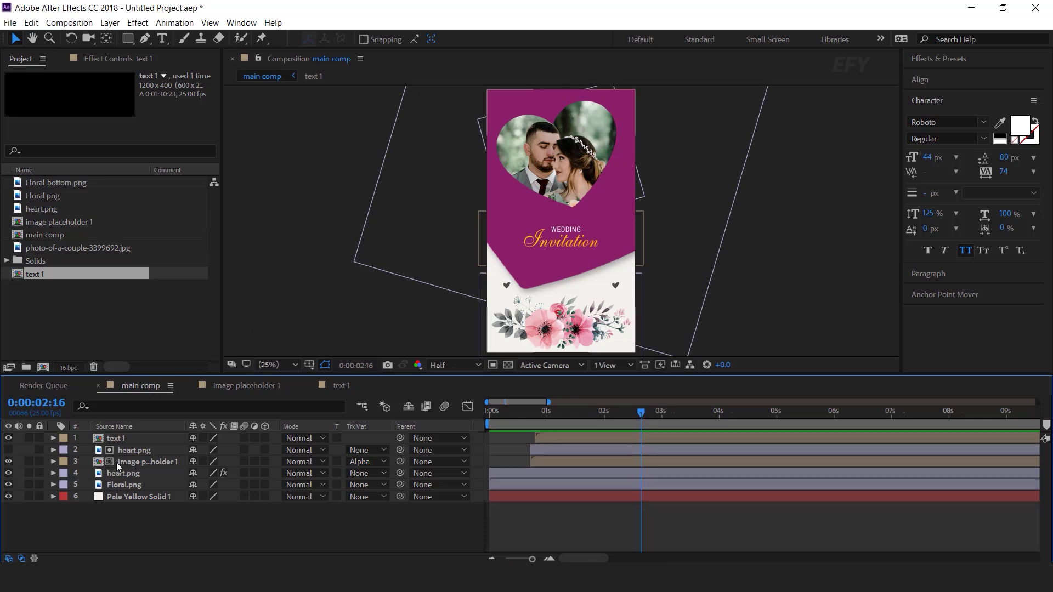
pyautogui.click(142, 474)
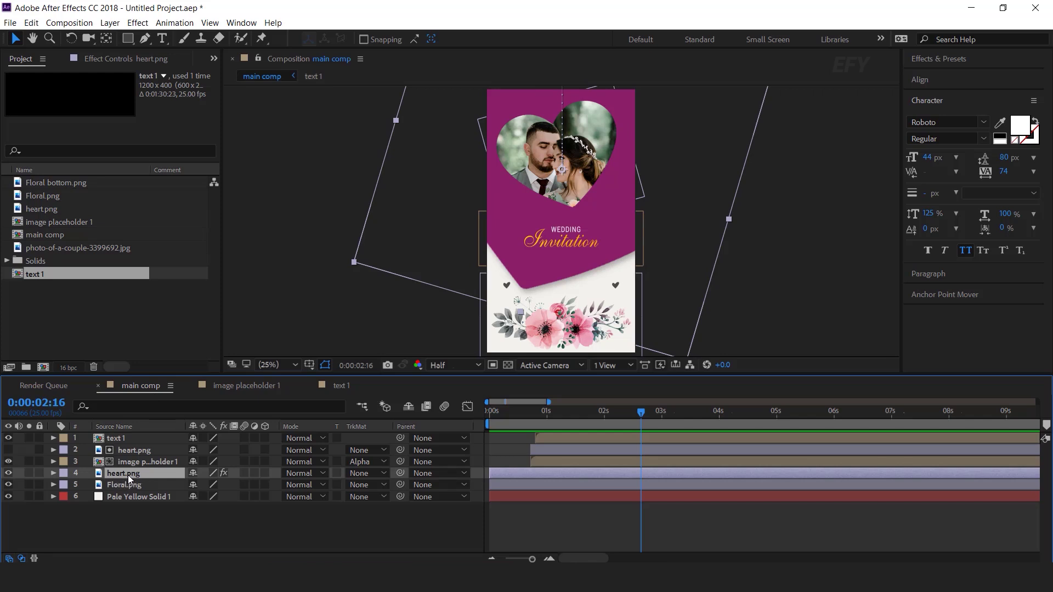
pyautogui.press('p')
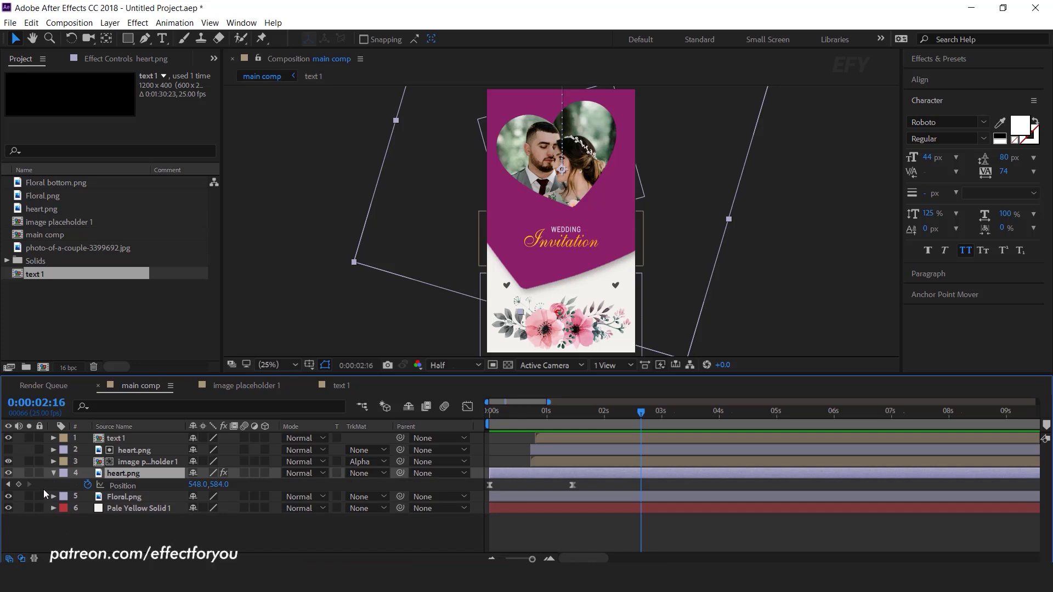
pyautogui.click(19, 485)
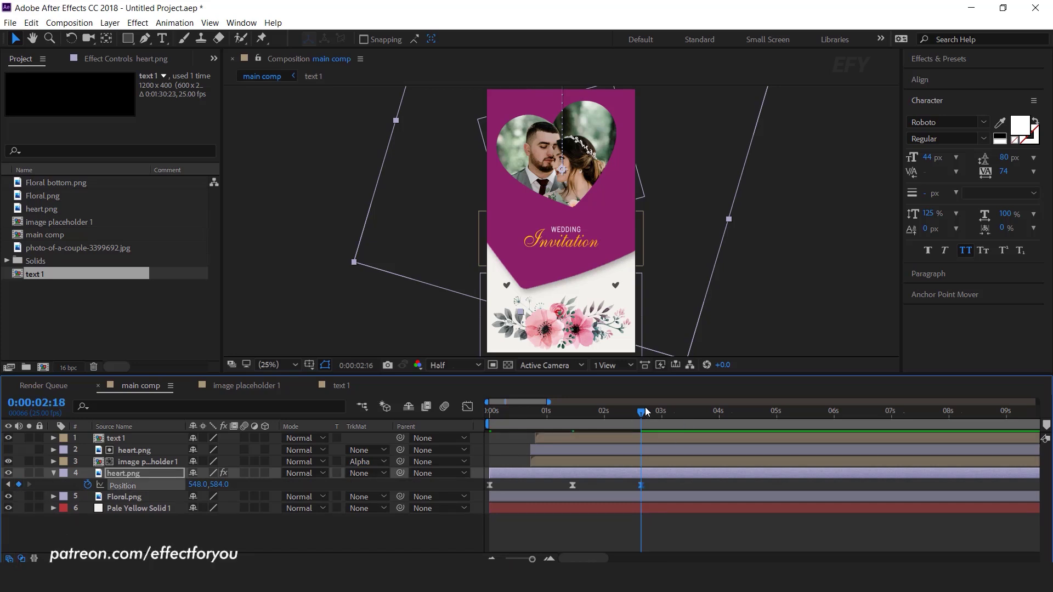
# Move the large purple heart up beyond the top of the frame at 0:00:03:12
pyautogui.moveTo(646, 411); pyautogui.dragTo(689, 411)
pyautogui.press(',')
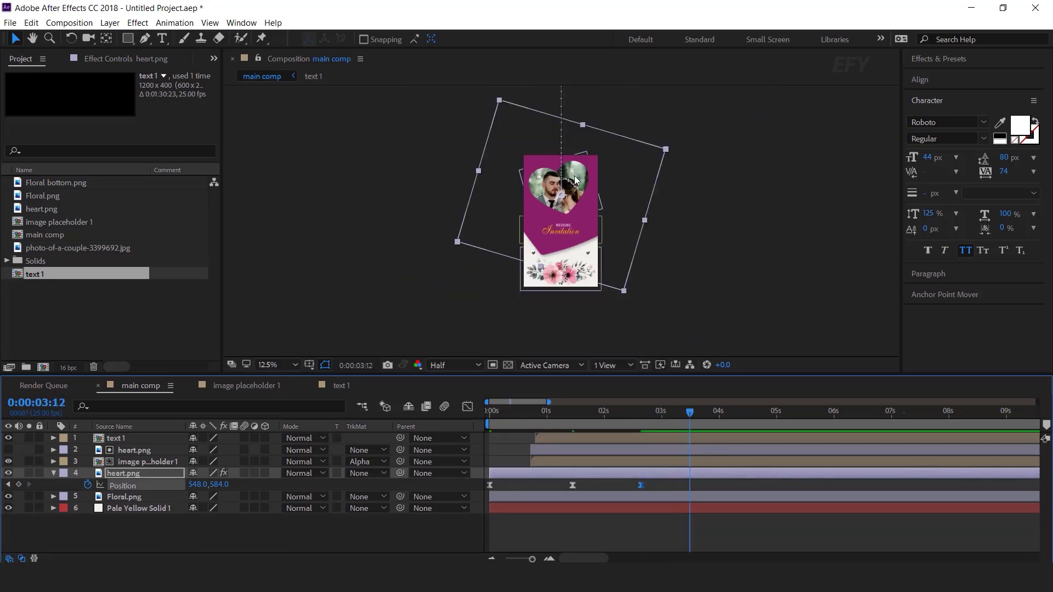
pyautogui.moveTo(219, 488); pyautogui.dragTo(132, 482)
# Retime the purple heart's exit keyframes to about 3.0 and 4.6 seconds and preview the exit
pyautogui.click(643, 447)
pyautogui.moveTo(624, 413); pyautogui.dragTo(647, 411)
pyautogui.moveTo(692, 486); pyautogui.dragTo(733, 486)
pyautogui.keyDown('shift'); pyautogui.click(643, 485); pyautogui.keyUp('shift')
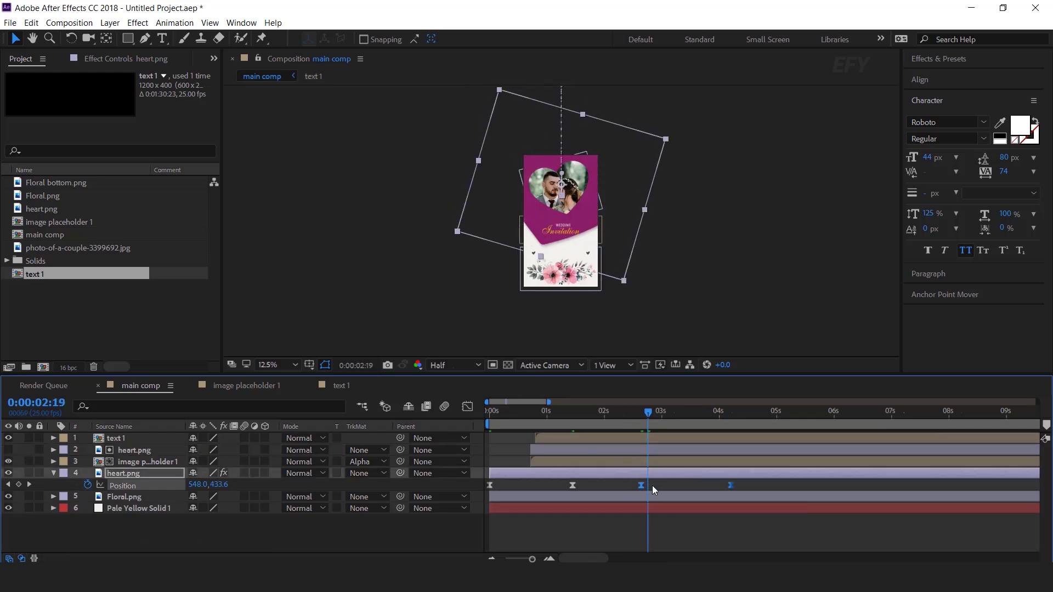
pyautogui.moveTo(647, 486); pyautogui.dragTo(662, 486)
pyautogui.press('space')
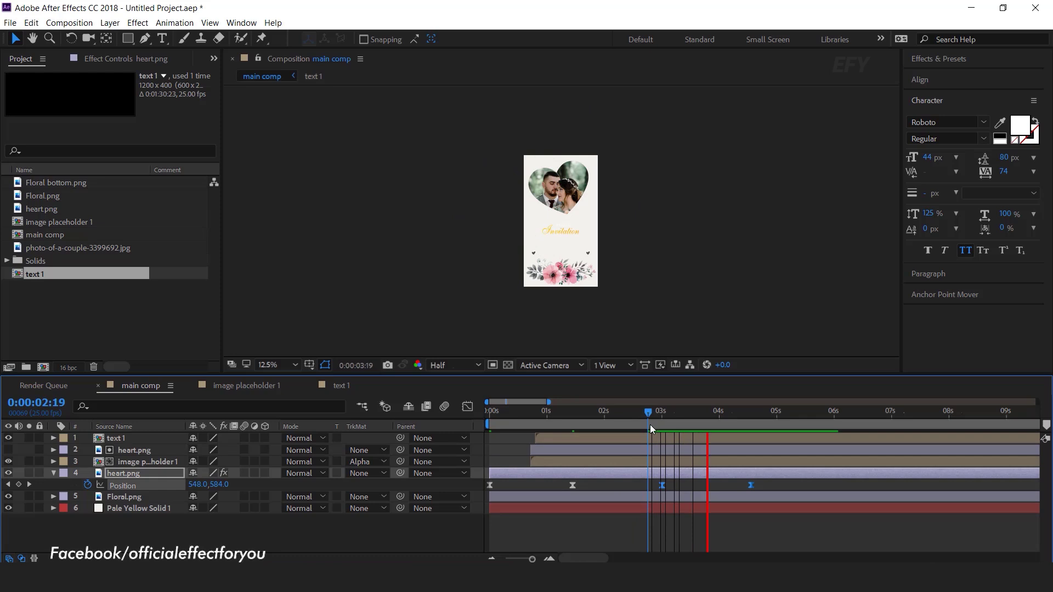
# Animate the photo's heart matte out of frame: hold its Position at 0:00:03:09, then set it to 540, -590 at 0:00:04:10
pyautogui.moveTo(634, 414); pyautogui.dragTo(683, 420)
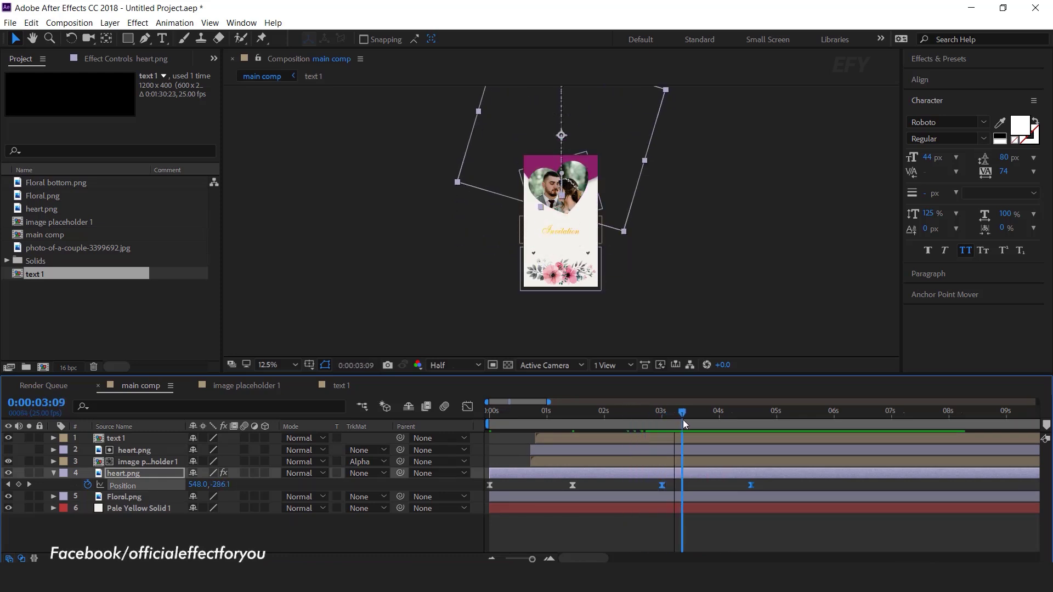
pyautogui.click(133, 450)
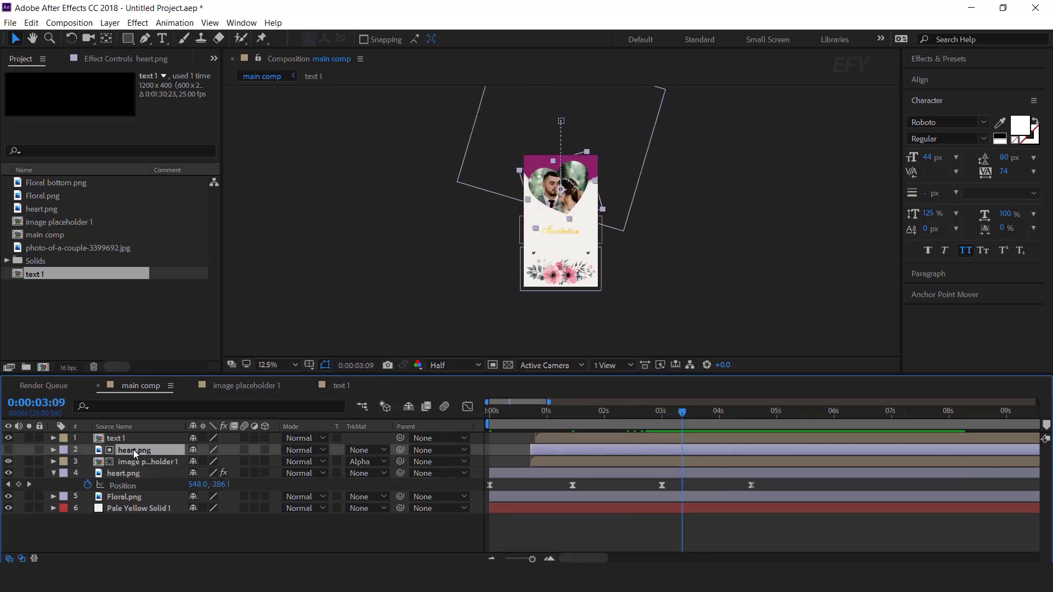
pyautogui.press('p')
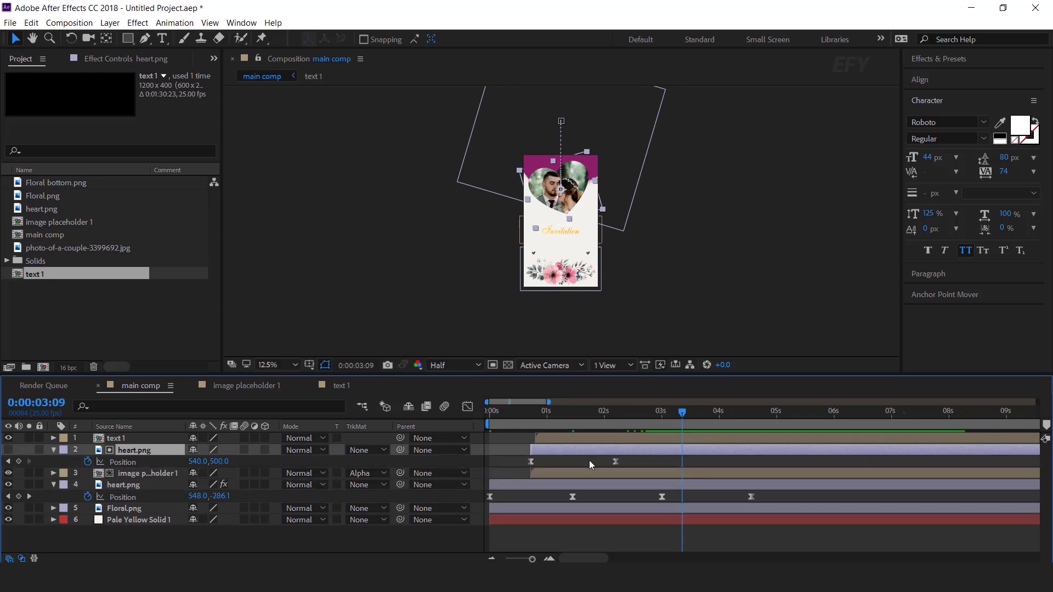
pyautogui.click(19, 462)
pyautogui.moveTo(696, 414); pyautogui.dragTo(745, 413)
pyautogui.moveTo(219, 461); pyautogui.dragTo(388, 482)
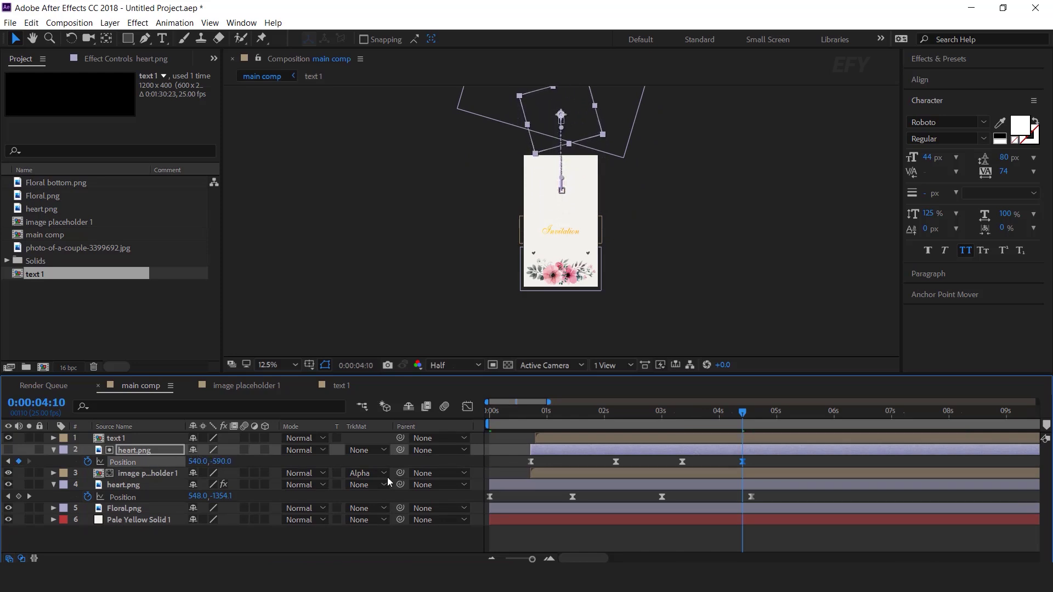
# Preview the exit, then lengthen and shift the heart matte's exit keyframes to about 3.1 and 4.5 seconds
pyautogui.moveTo(634, 413); pyautogui.dragTo(623, 449)
pyautogui.press('space')
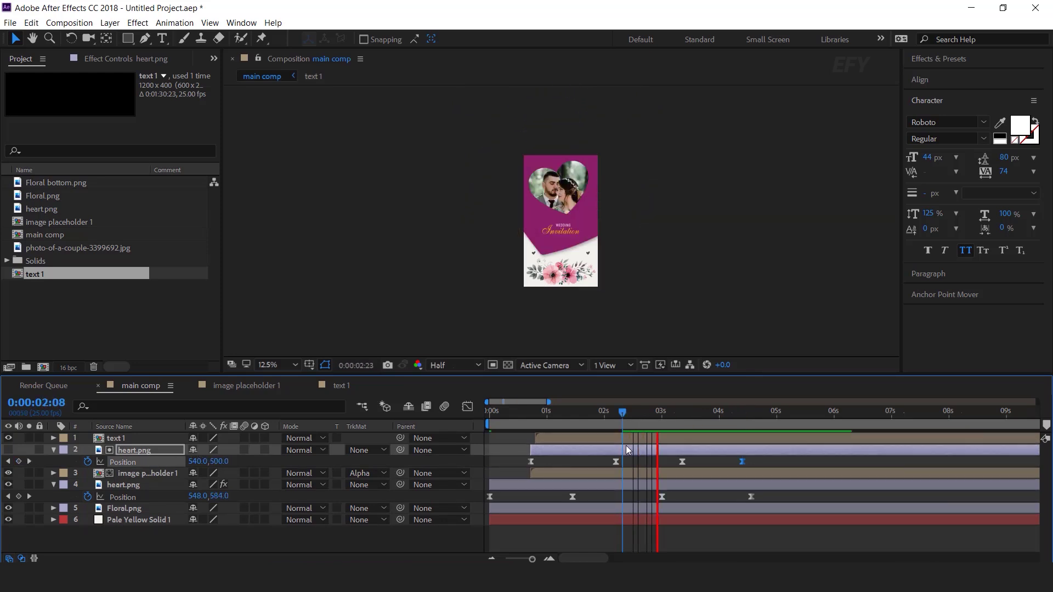
pyautogui.moveTo(681, 410); pyautogui.dragTo(711, 410)
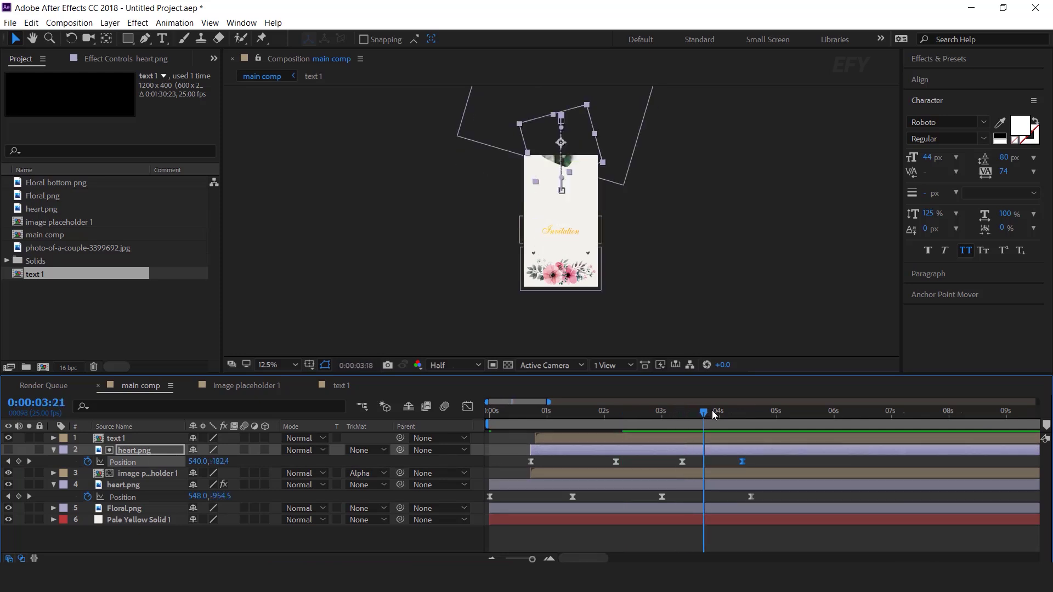
pyautogui.moveTo(652, 465); pyautogui.dragTo(652, 465)
pyautogui.click(757, 465)
pyautogui.moveTo(742, 463); pyautogui.dragTo(690, 462)
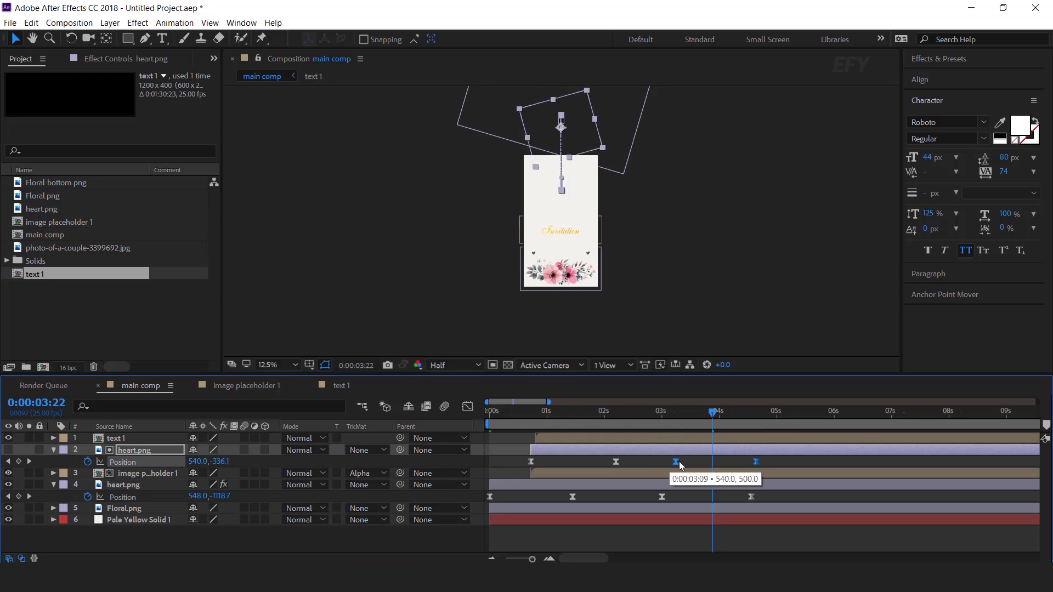
pyautogui.click(630, 410)
pyautogui.press('space')
# Delay the exit keyframes to about 4.1 and 5.7 seconds for the purple heart and 3.7 and 5.1 for the matte, then preview
pyautogui.moveTo(638, 410); pyautogui.dragTo(658, 413)
pyautogui.moveTo(769, 491); pyautogui.dragTo(716, 497)
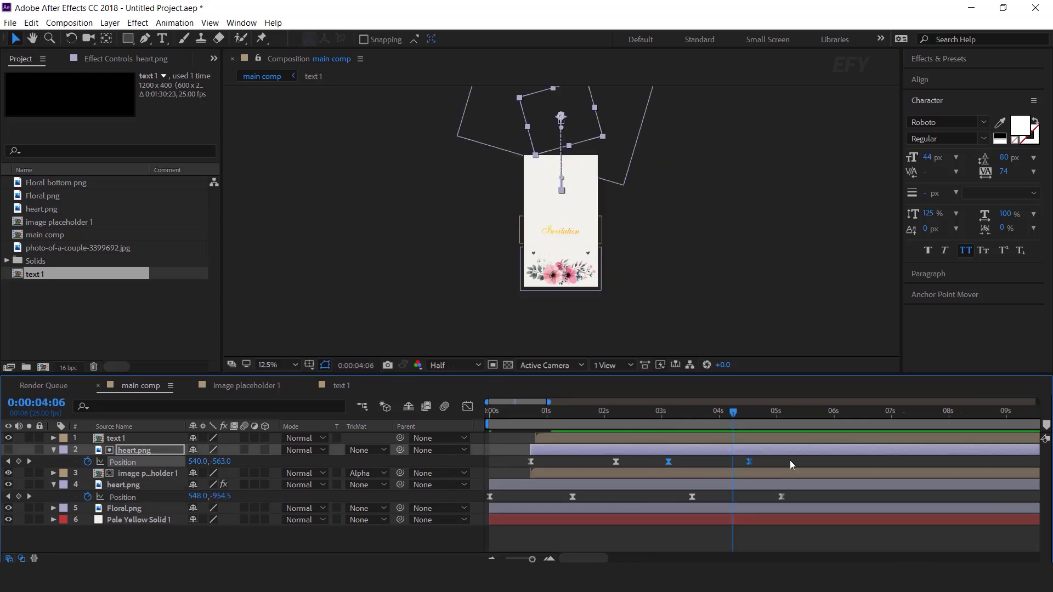
pyautogui.moveTo(806, 459); pyautogui.dragTo(722, 499)
pyautogui.click(613, 410)
pyautogui.press('space')
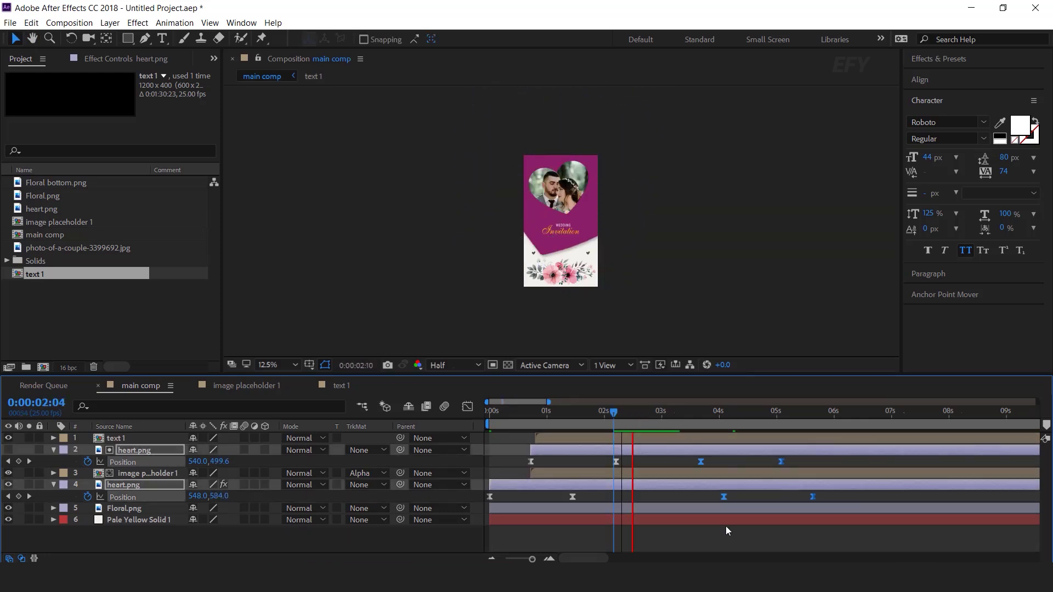
# Shift the purple heart's exit to about 4.0–5.5 seconds, extend the matte's exit to about 5.5 seconds, and preview
pyautogui.moveTo(695, 415); pyautogui.dragTo(726, 421)
pyautogui.moveTo(834, 493); pyautogui.dragTo(715, 499)
pyautogui.moveTo(821, 459); pyautogui.dragTo(772, 466)
pyautogui.moveTo(783, 461); pyautogui.dragTo(803, 460)
pyautogui.click(682, 412)
pyautogui.press('space')
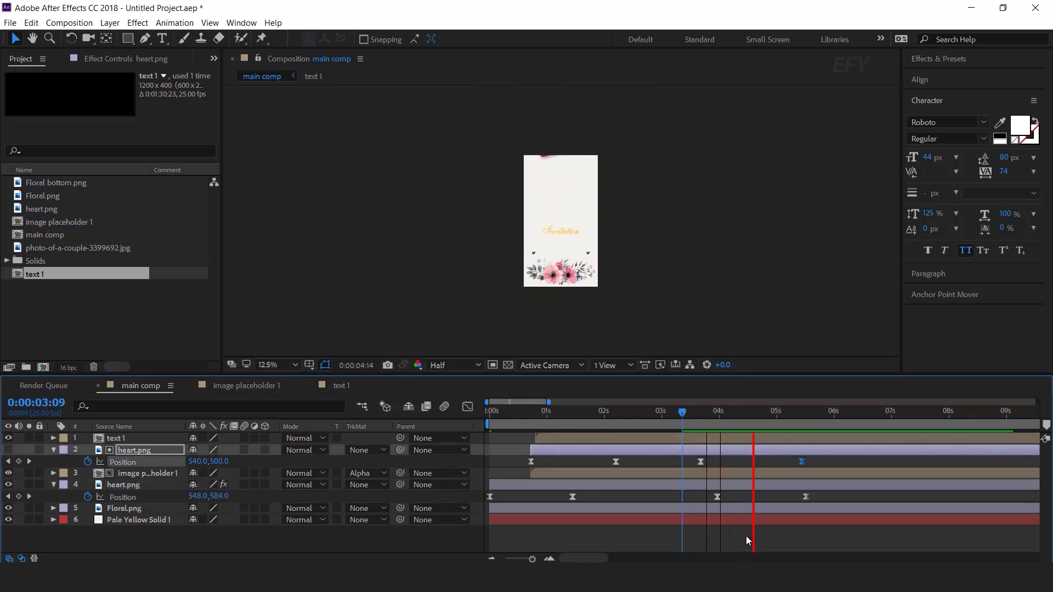
# Fade the text 1 layer's Opacity from 100% to 0% between about 4.0 and 4.3 seconds and preview it
pyautogui.moveTo(713, 412); pyautogui.dragTo(674, 427)
pyautogui.scroll(2, 572, 244)
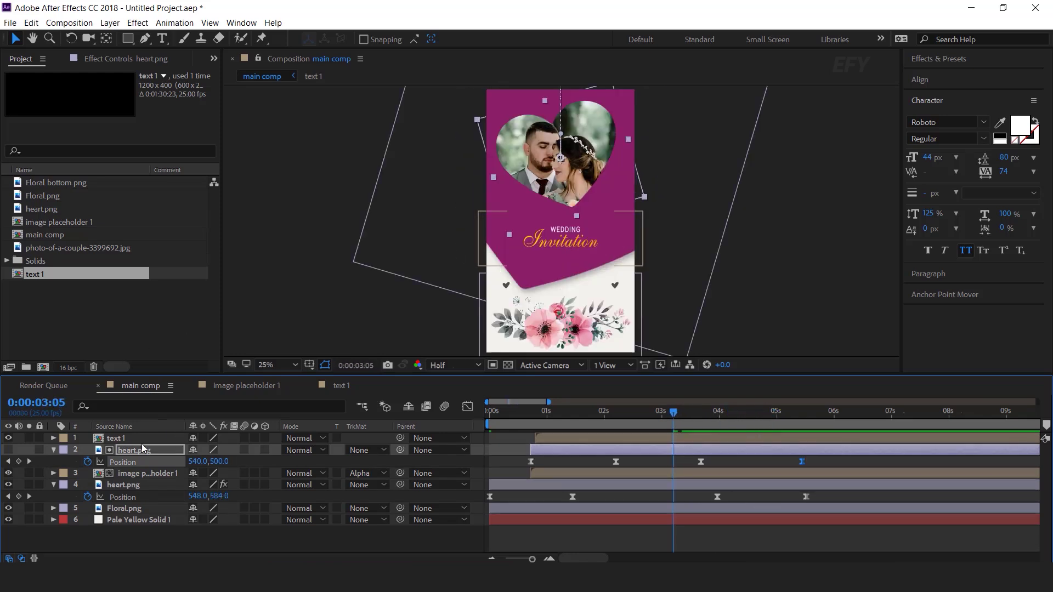
pyautogui.click(121, 439)
pyautogui.press('t')
pyautogui.moveTo(672, 414); pyautogui.dragTo(737, 412)
pyautogui.click(87, 449)
pyautogui.moveTo(51, 450); pyautogui.dragTo(47, 451)
pyautogui.click(695, 410)
pyautogui.press('space')
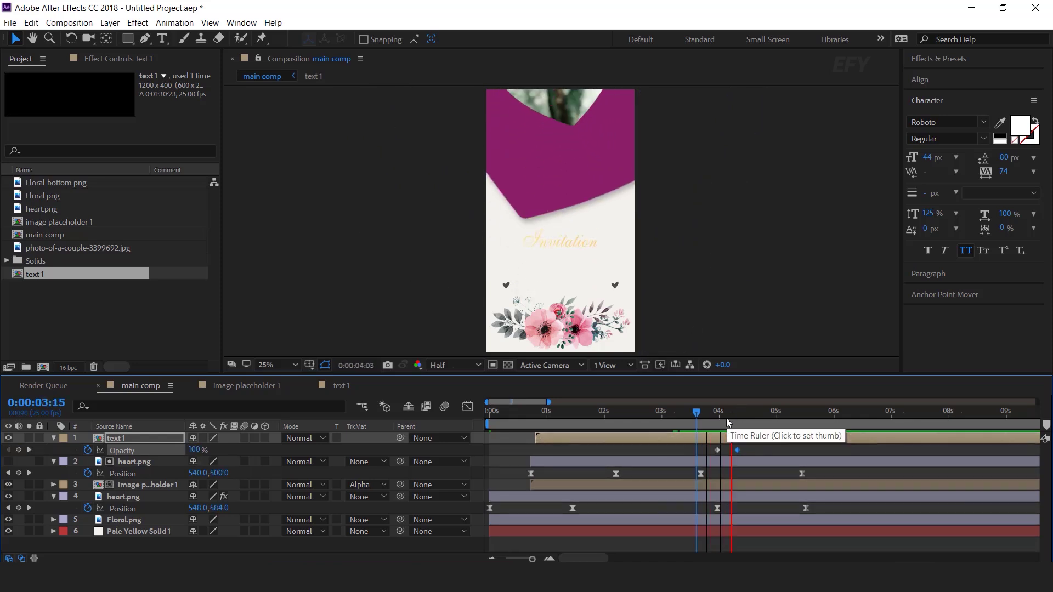
# Shift the text 1 fade-out keyframes earlier to about 3.8 and 4.2 seconds and preview the fade
pyautogui.moveTo(714, 411); pyautogui.dragTo(728, 412)
pyautogui.moveTo(755, 457); pyautogui.dragTo(710, 452)
pyautogui.click(693, 414)
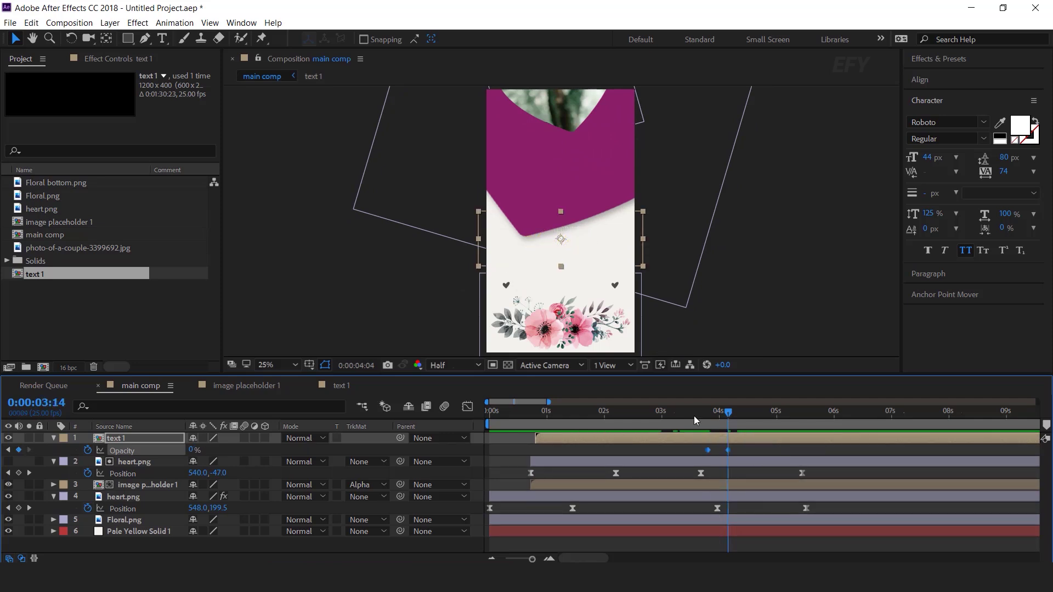
pyautogui.press('space')
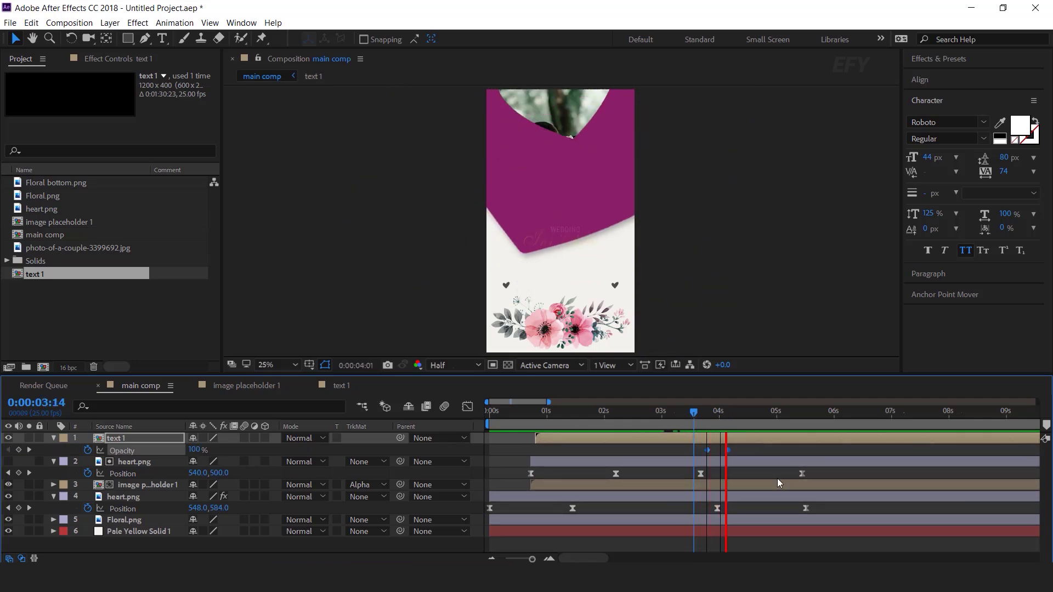
# Collapse the expanded properties of the text 1 and both heart.png layers
pyautogui.click(744, 412)
pyautogui.click(53, 461)
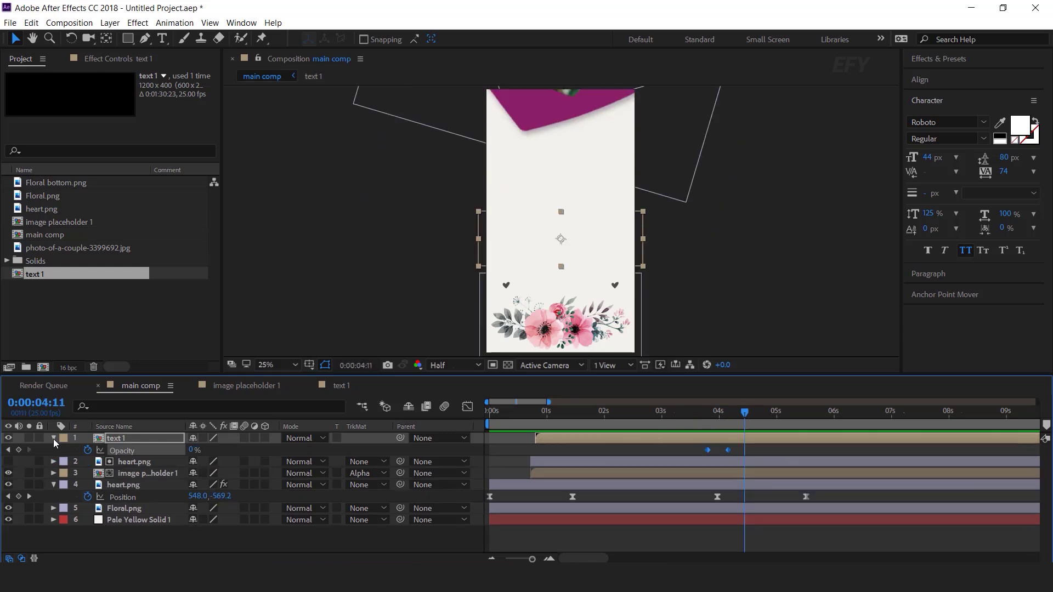
pyautogui.click(54, 438)
pyautogui.click(53, 473)
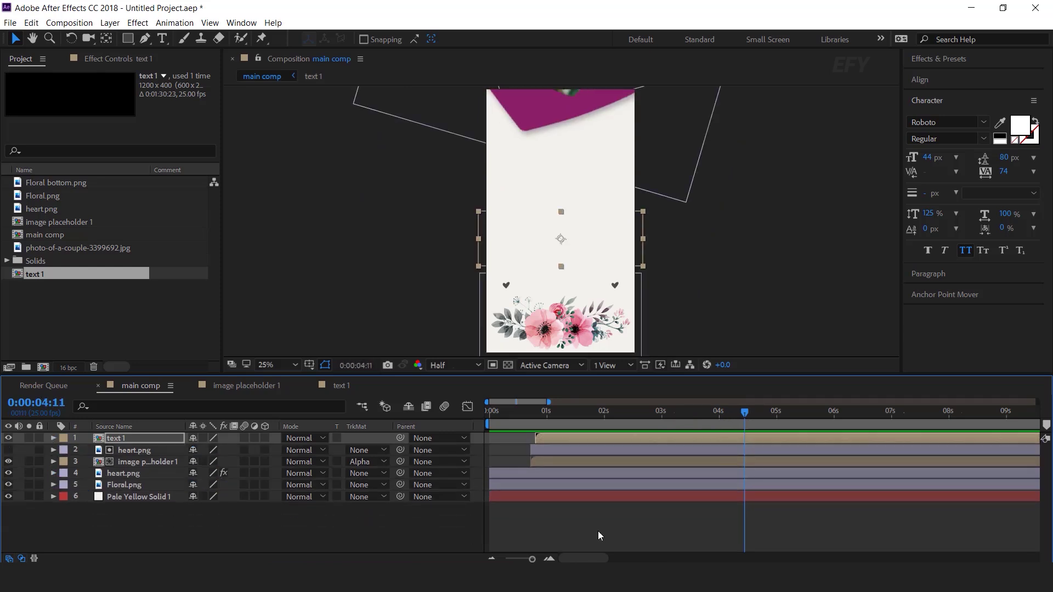
# At 0:00:05:04, draw a cream rectangle slightly wider than the composition over roughly its lower three quarters
pyautogui.click(786, 412)
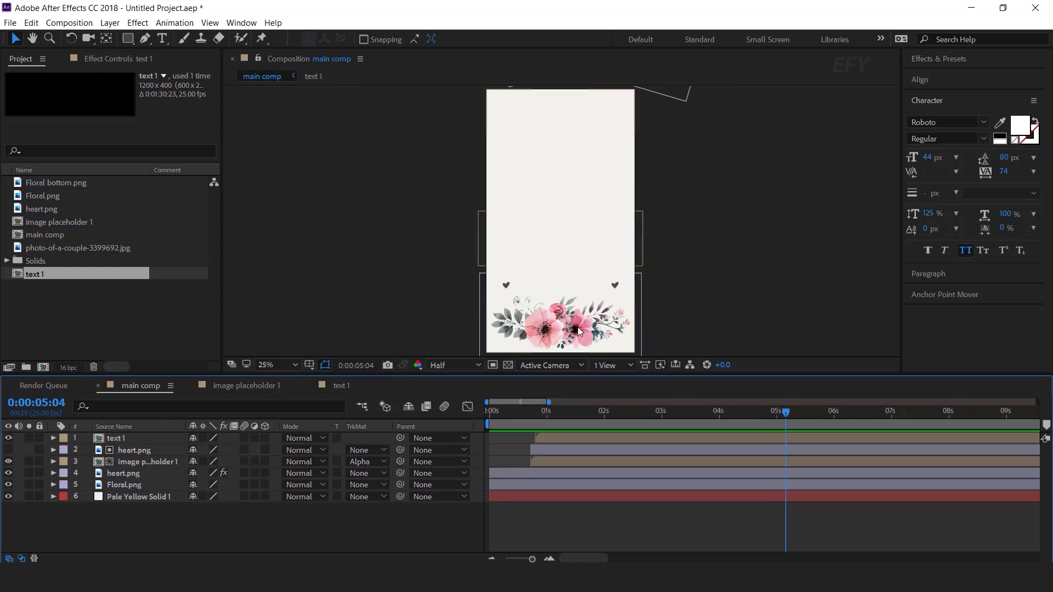
pyautogui.moveTo(581, 332); pyautogui.dragTo(568, 324)
pyautogui.click(128, 39)
pyautogui.moveTo(575, 200); pyautogui.dragTo(570, 176)
pyautogui.moveTo(458, 150)
pyautogui.mouseDown()
pyautogui.moveTo(499, 340)
pyautogui.moveTo(644, 336)
pyautogui.moveTo(630, 333)
pyautogui.mouseUp()
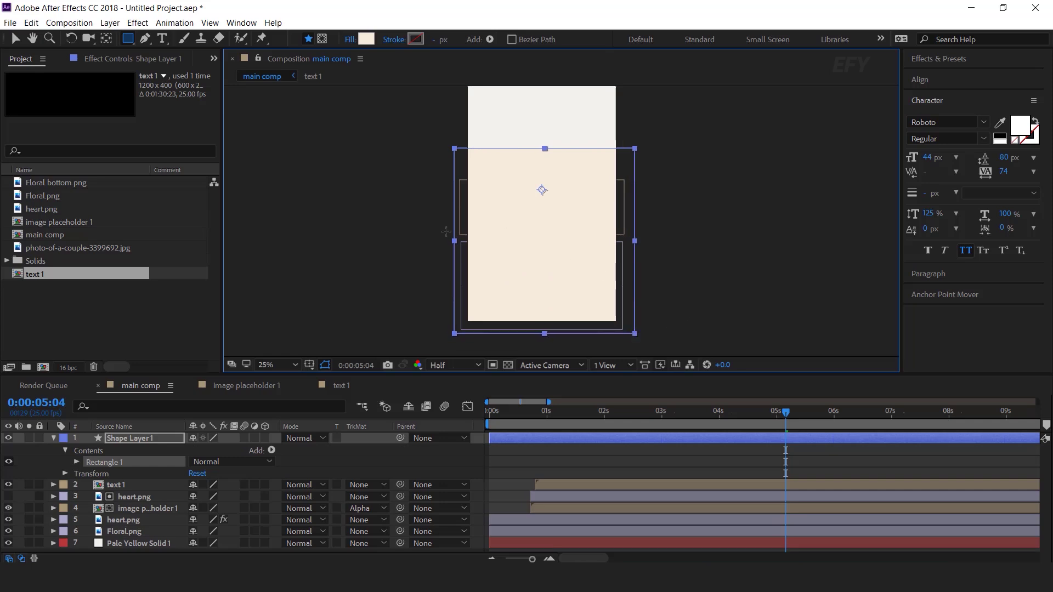
# Set the Skew of the cream rectangle's own transform to 20 and collapse the shape layer
pyautogui.click(76, 461)
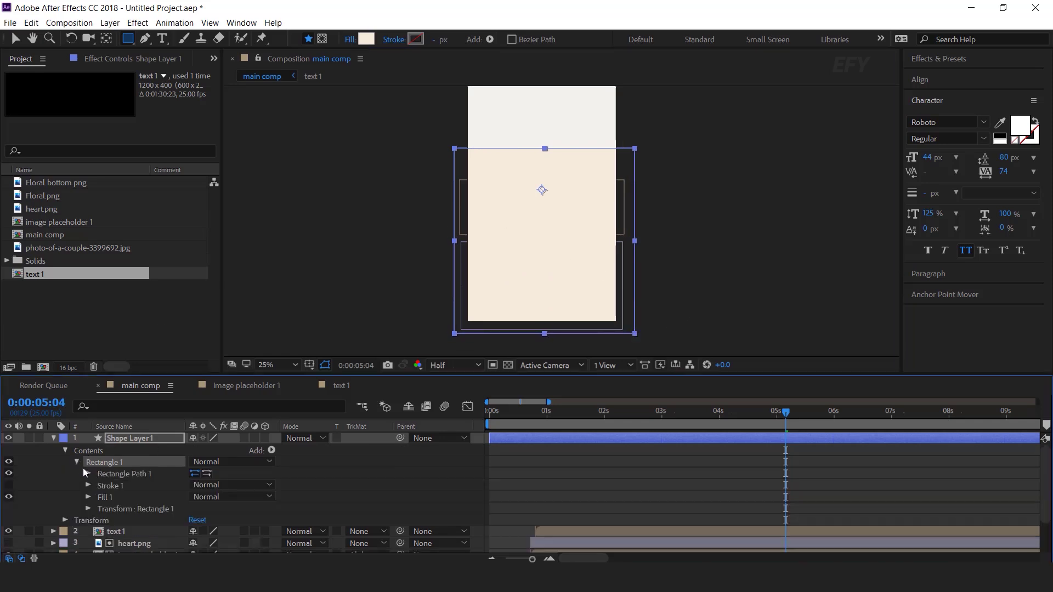
pyautogui.click(88, 508)
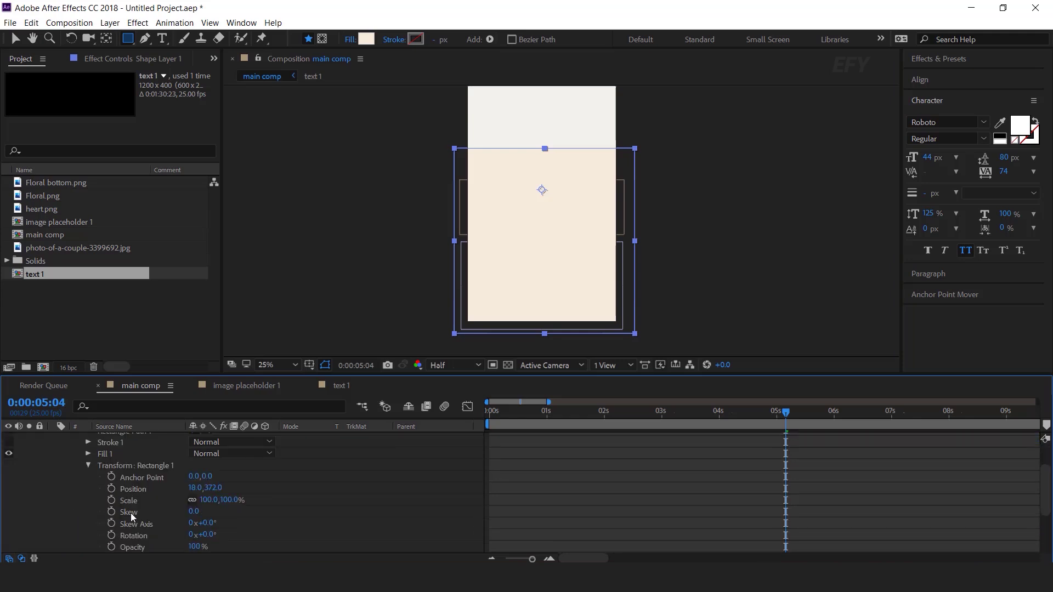
pyautogui.write('20')
pyautogui.press('Return')
pyautogui.scroll(3, 79, 477)
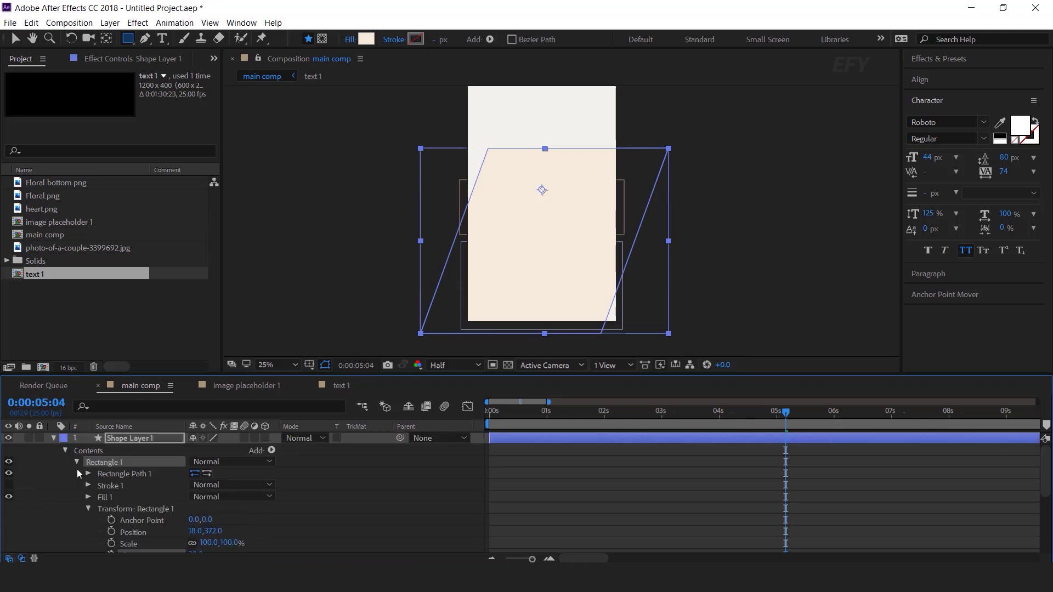
pyautogui.click(54, 439)
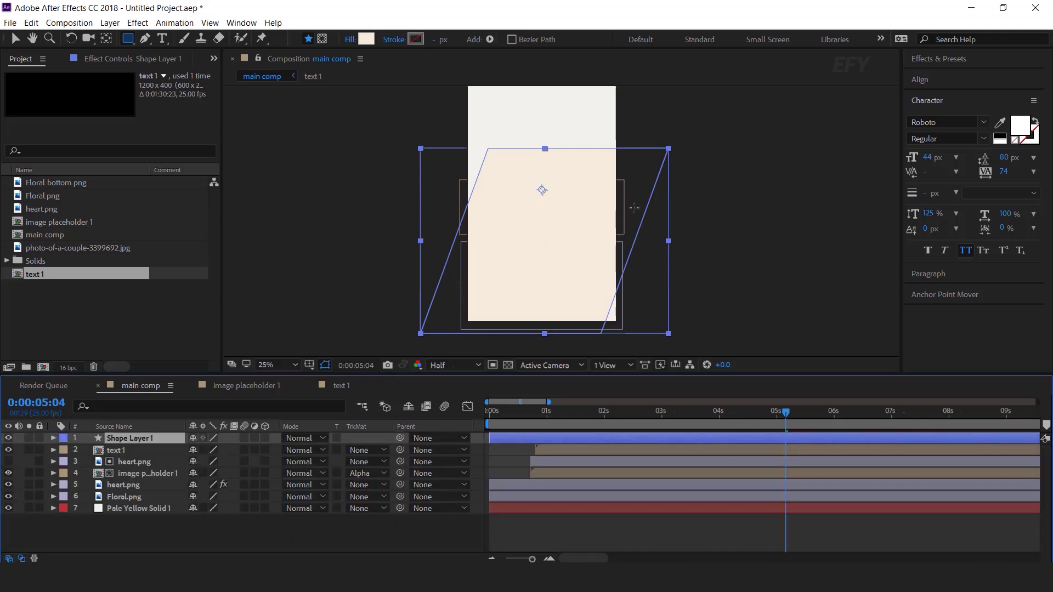
# Rotate the skewed shape until its slanted sides stand vertical and lower it to cover the lower frame with a diagonal upper edge
pyautogui.press('w')
pyautogui.moveTo(635, 208); pyautogui.dragTo(636, 125)
pyautogui.press('v')
pyautogui.moveTo(575, 236); pyautogui.dragTo(559, 276)
pyautogui.press('space')
pyautogui.moveTo(580, 245); pyautogui.dragTo(575, 268)
# Duplicate the slanted shape layer and rotate the copy half a turn to cover the upper part of the frame
pyautogui.click(138, 439)
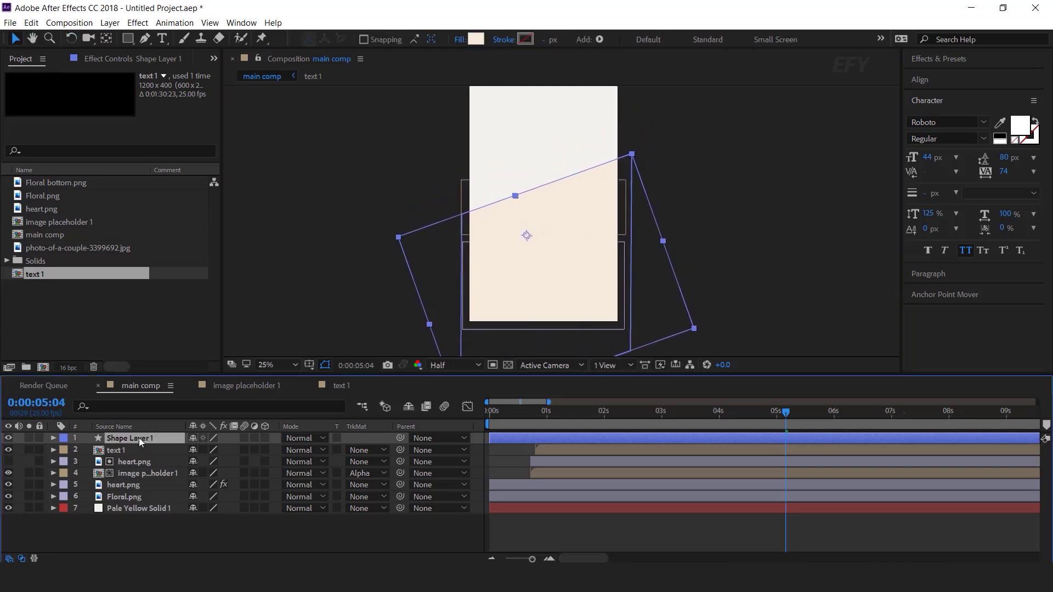
pyautogui.hotkey('ctrl', 'd')
pyautogui.press('w')
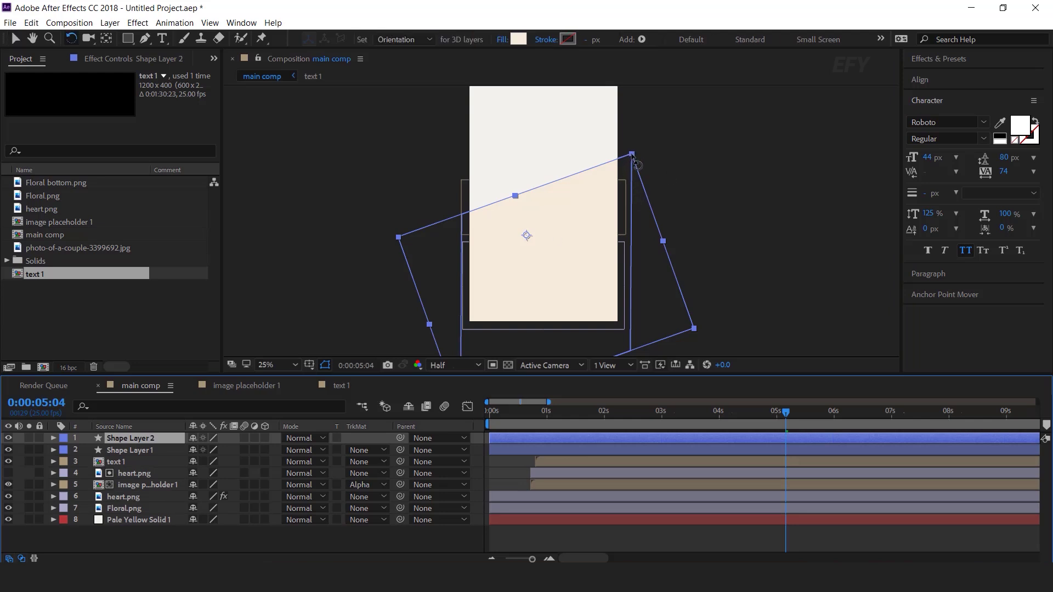
pyautogui.moveTo(629, 162); pyautogui.dragTo(339, 324)
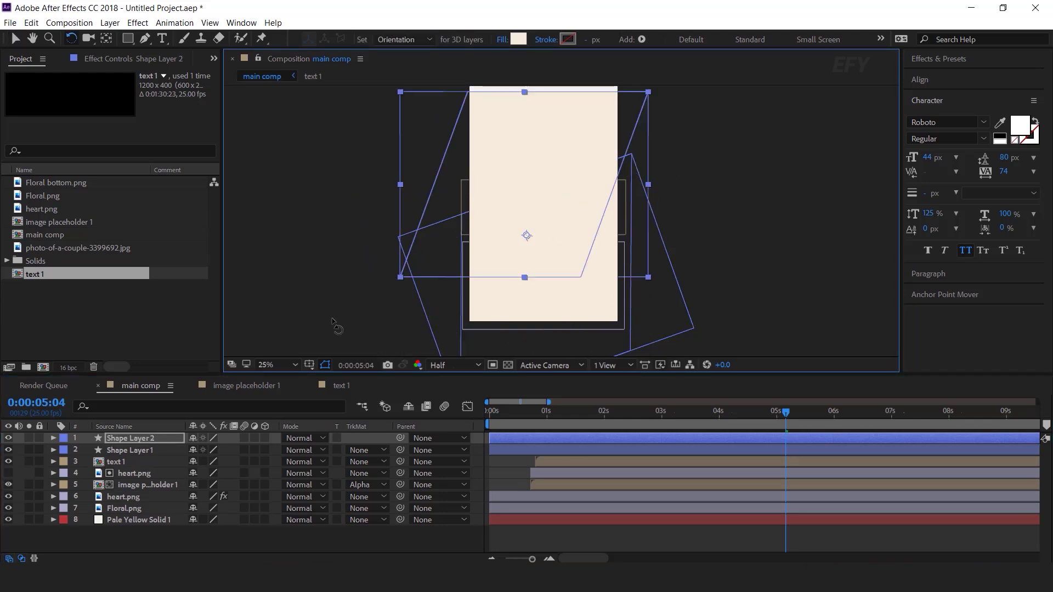
pyautogui.press('v')
pyautogui.moveTo(553, 257); pyautogui.dragTo(566, 219)
pyautogui.press('space')
pyautogui.press('w')
pyautogui.moveTo(664, 236); pyautogui.dragTo(748, 192)
pyautogui.press('v')
# Position the upper slanted shape so its diagonal edge meets the lower shape's edge without a gap
pyautogui.scroll(2, 532, 238)
pyautogui.press('space')
pyautogui.moveTo(527, 242); pyautogui.dragTo(566, 164)
pyautogui.moveTo(501, 172); pyautogui.dragTo(476, 202)
pyautogui.scroll(3, 463, 234)
pyautogui.press('space')
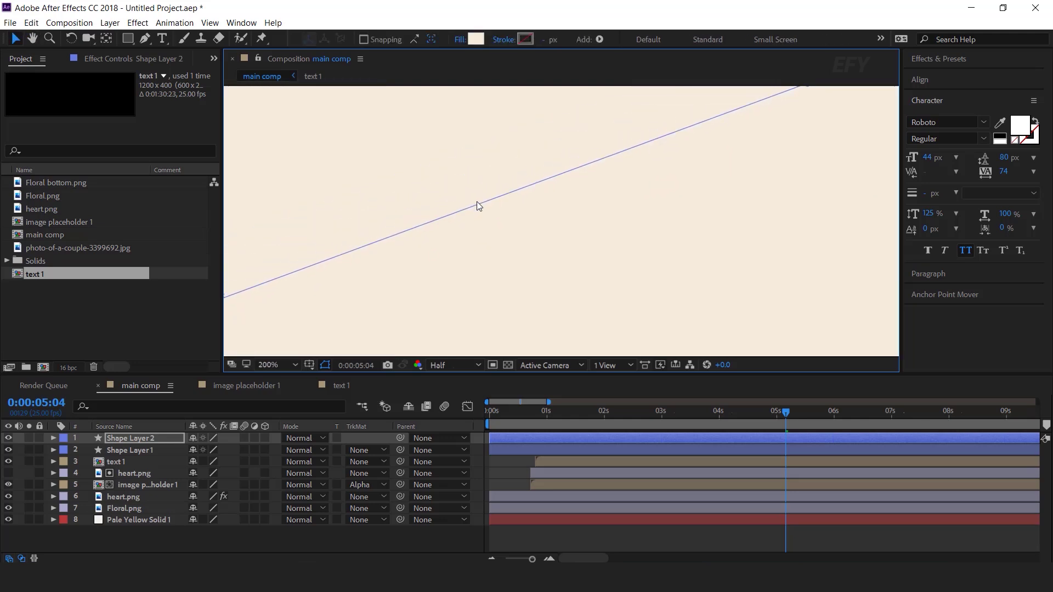
pyautogui.scroll(-4, 476, 202)
pyautogui.scroll(-2, 485, 206)
# Move both slanted shape layers in the timeline so they start at 5 seconds
pyautogui.click(739, 179)
pyautogui.press('space')
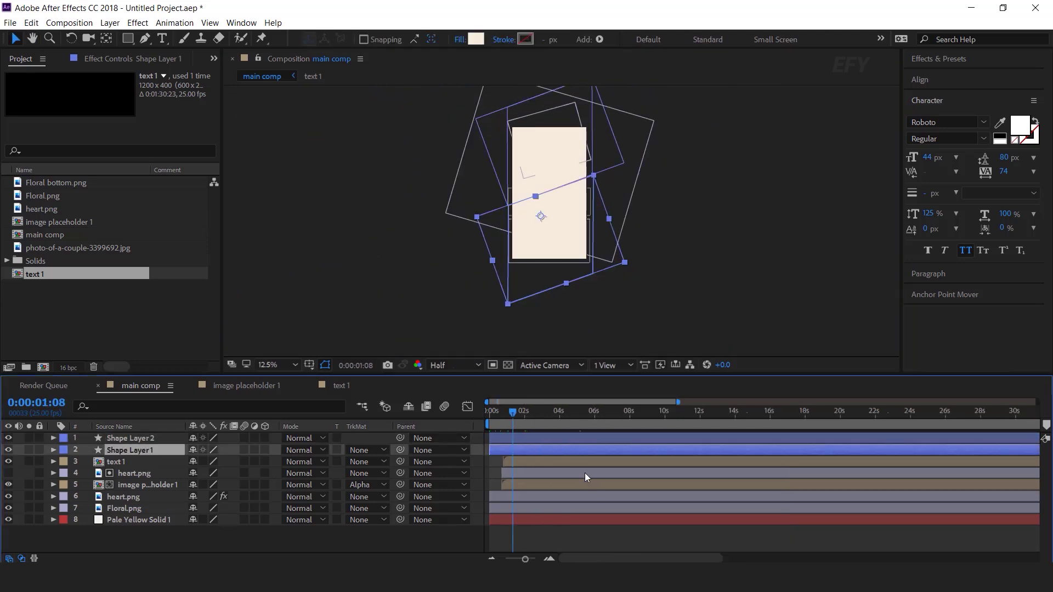
pyautogui.click(598, 442)
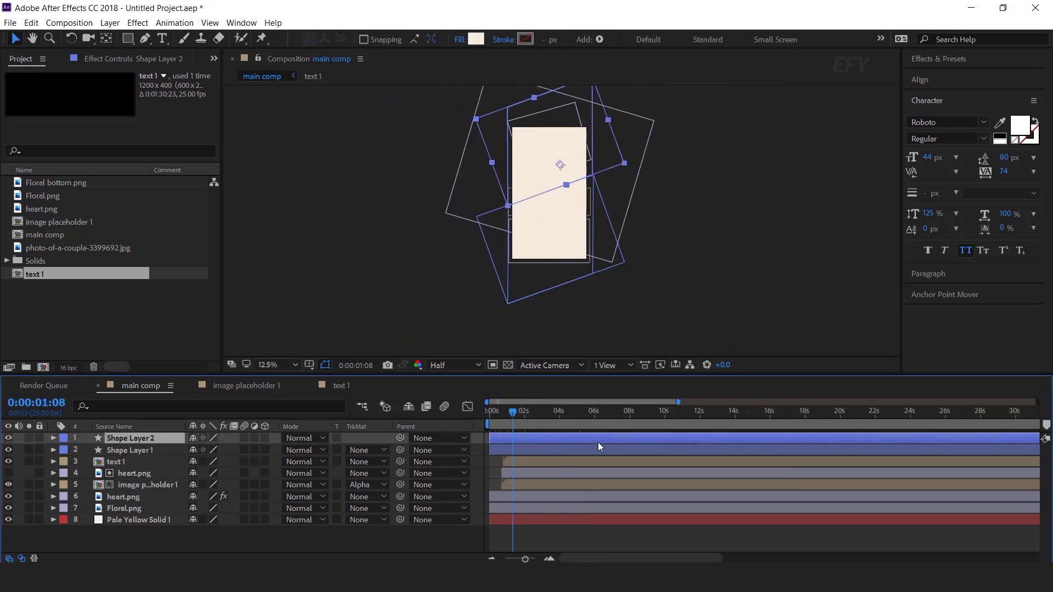
pyautogui.keyDown('shift'); pyautogui.click(509, 452); pyautogui.keyUp('shift')
pyautogui.moveTo(501, 453); pyautogui.dragTo(668, 448)
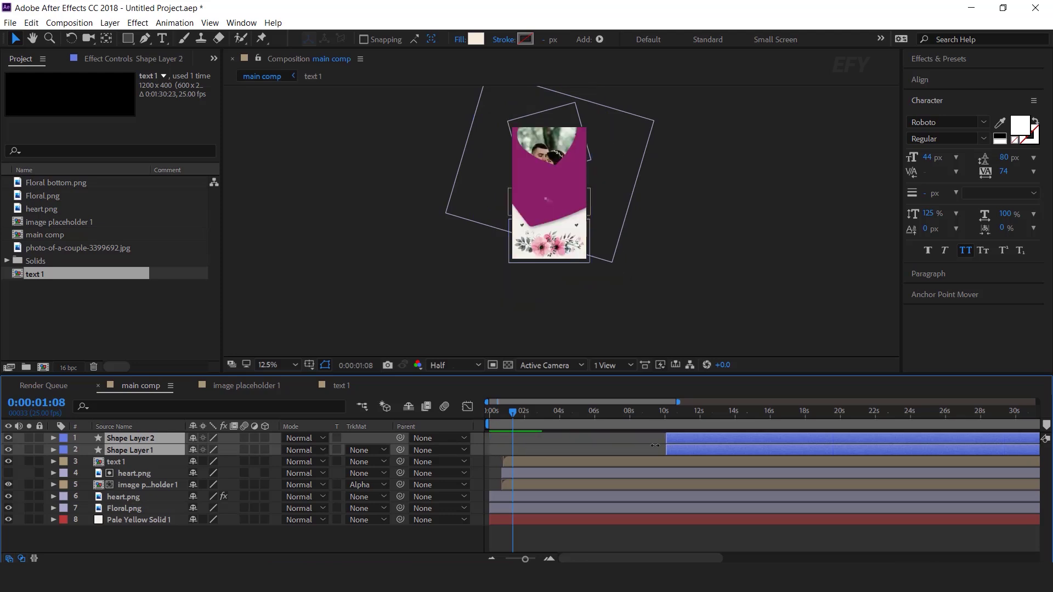
pyautogui.moveTo(510, 411); pyautogui.dragTo(531, 411)
pyautogui.click(548, 558)
pyautogui.click(548, 558)
pyautogui.moveTo(666, 412); pyautogui.dragTo(671, 457)
pyautogui.scroll(-3, 838, 419)
pyautogui.scroll(4, 639, 447)
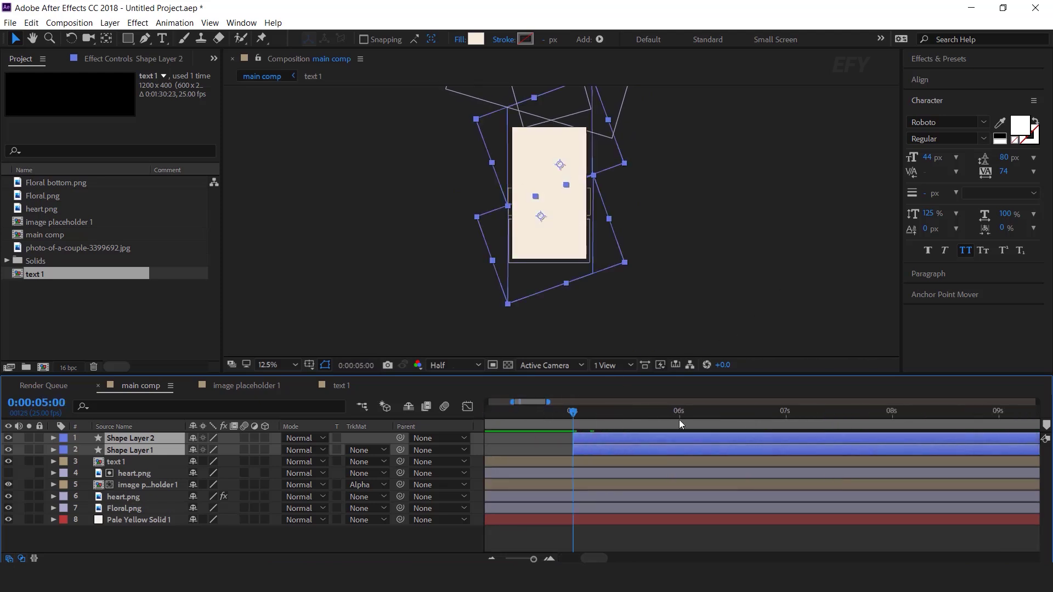
# Keyframe the lower slanted shape's Position to rise from below the frame, about 416, 2764 at 0:00:05:00, to its current place at 0:00:05:15
pyautogui.click(552, 450)
pyautogui.click(607, 453)
pyautogui.press('p')
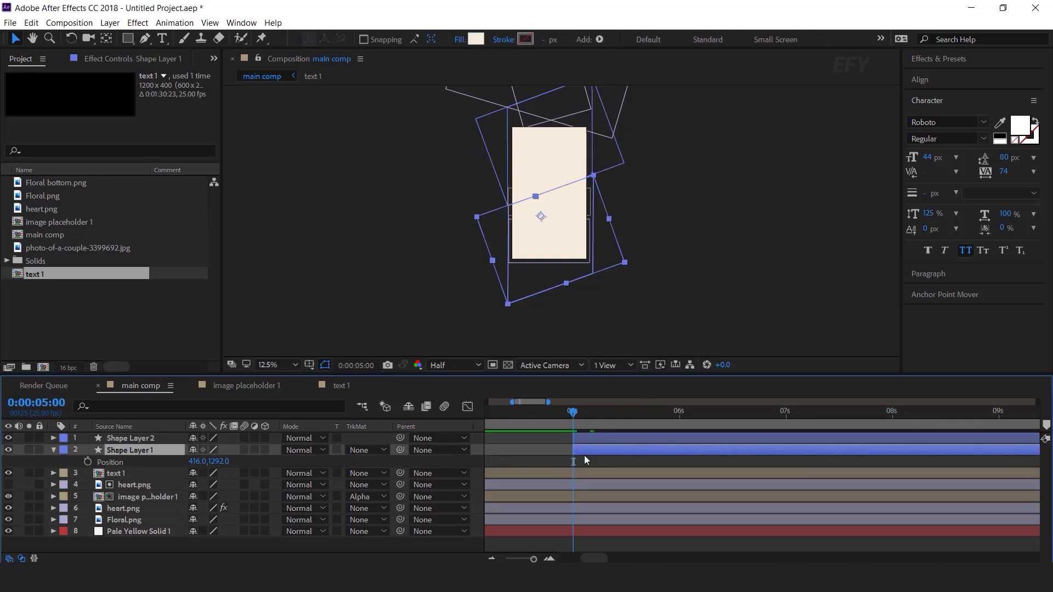
pyautogui.scroll(2, 588, 410)
pyautogui.moveTo(587, 410); pyautogui.dragTo(689, 411)
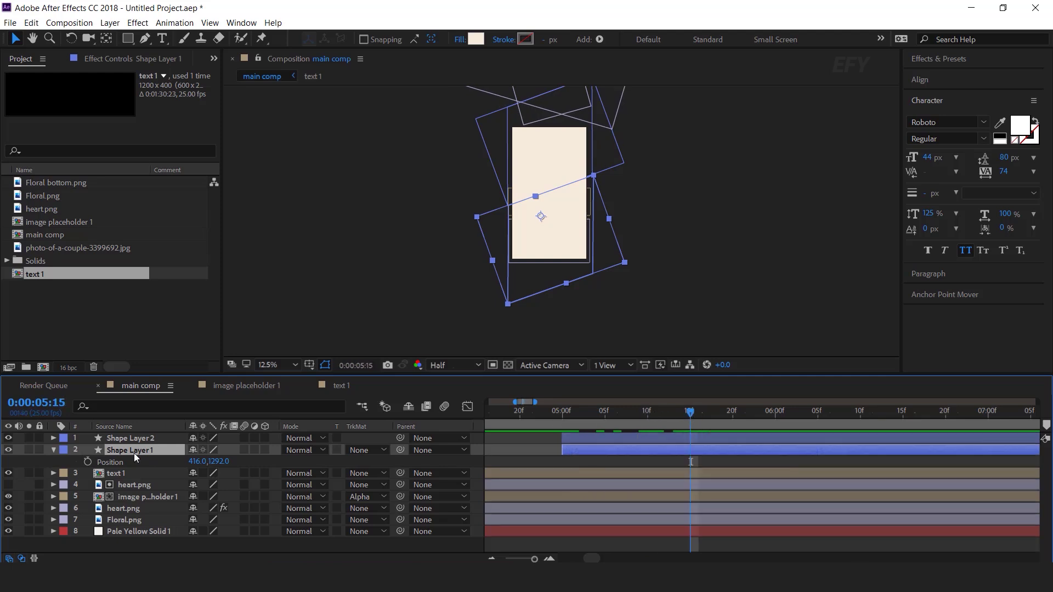
pyautogui.click(88, 462)
pyautogui.click(564, 413)
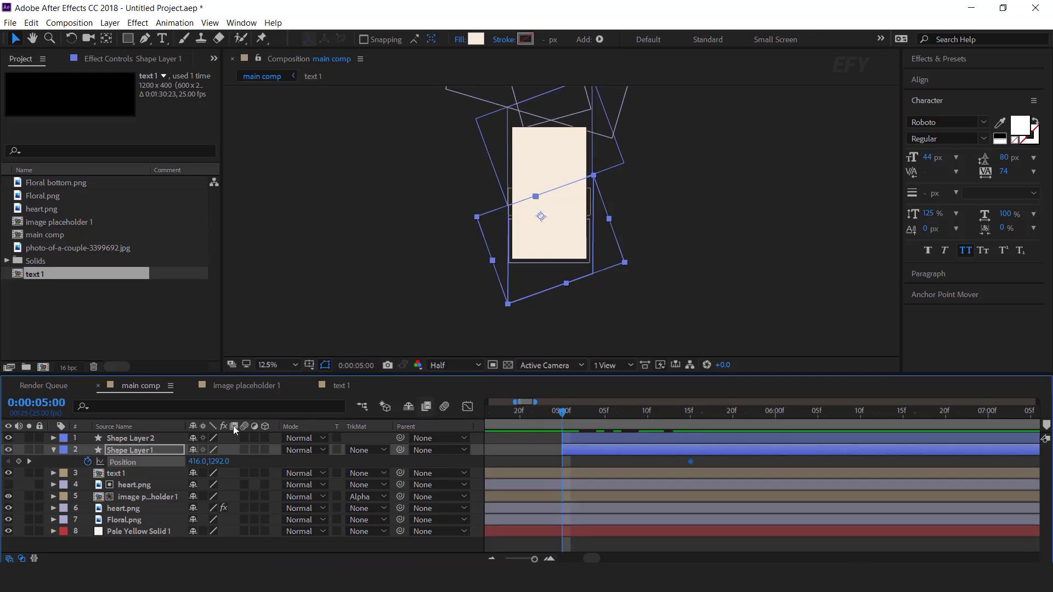
pyautogui.moveTo(553, 224); pyautogui.dragTo(562, 316)
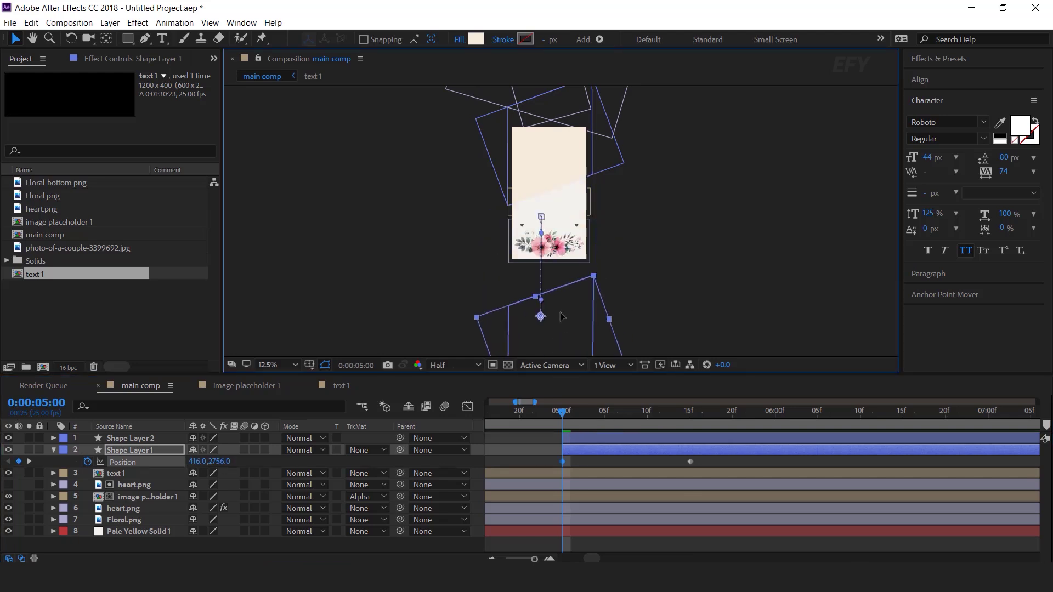
pyautogui.press('space')
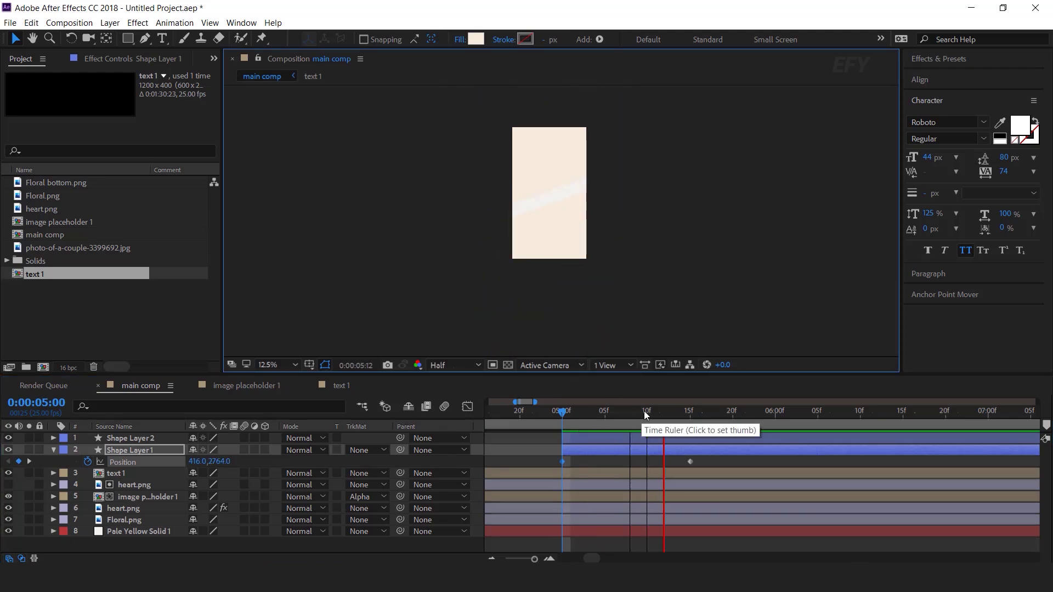
# Keyframe the upper slanted shape's Position to drop from above the frame, about 693.5, -698.3 at 0:00:05:00, to its current place at 0:00:05:15
pyautogui.moveTo(622, 413); pyautogui.dragTo(691, 417)
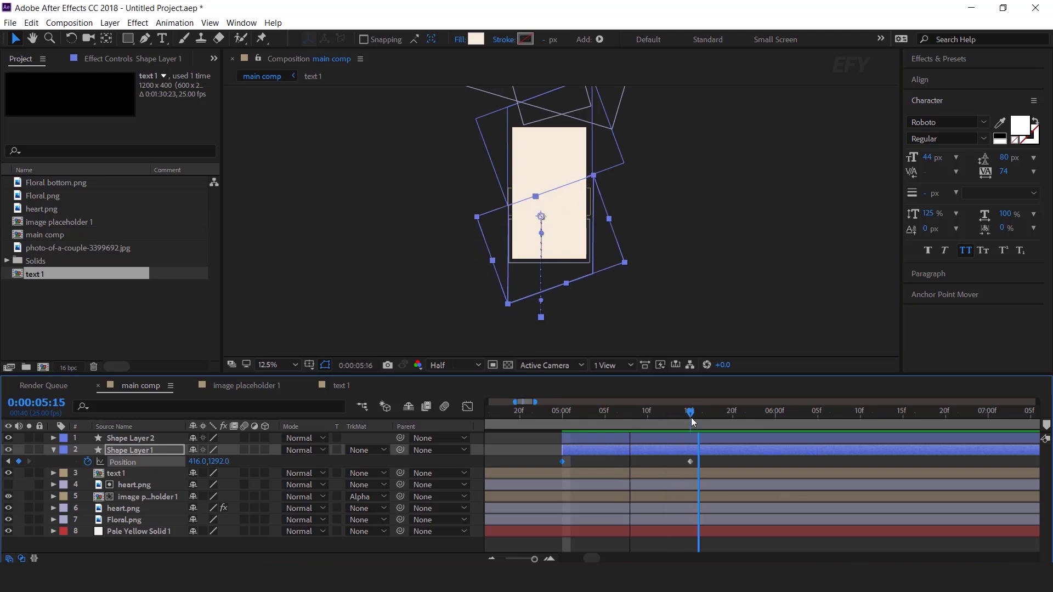
pyautogui.click(696, 439)
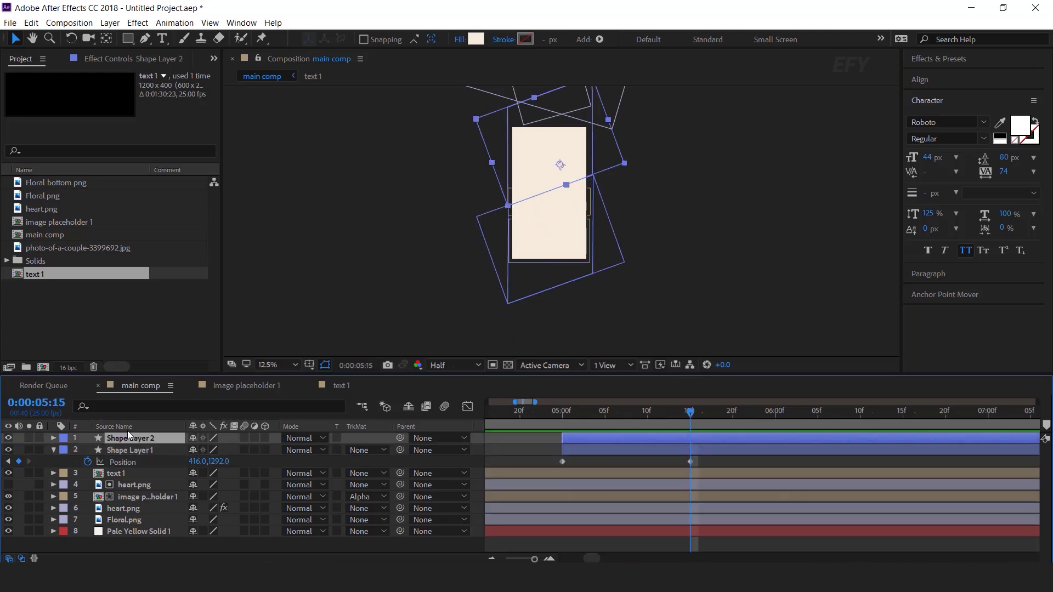
pyautogui.press('p')
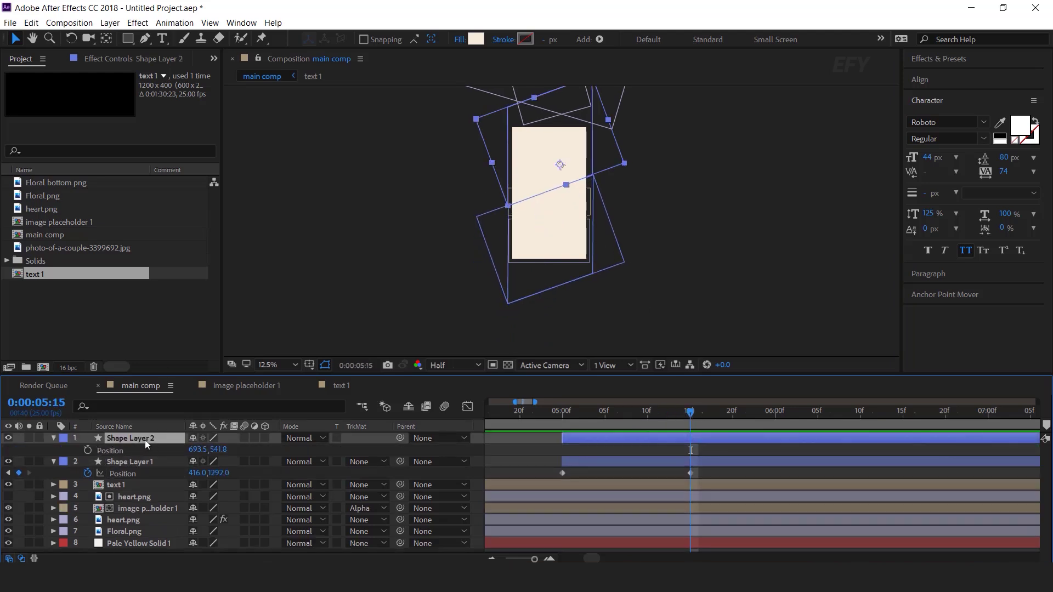
pyautogui.click(87, 451)
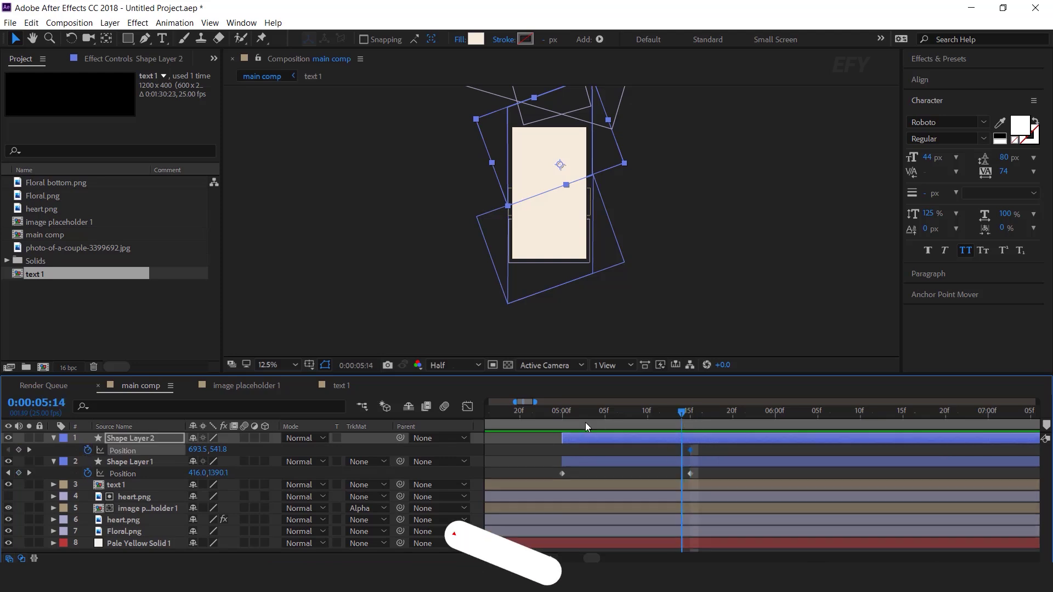
pyautogui.click(550, 422)
pyautogui.moveTo(549, 426); pyautogui.dragTo(562, 423)
pyautogui.press('space')
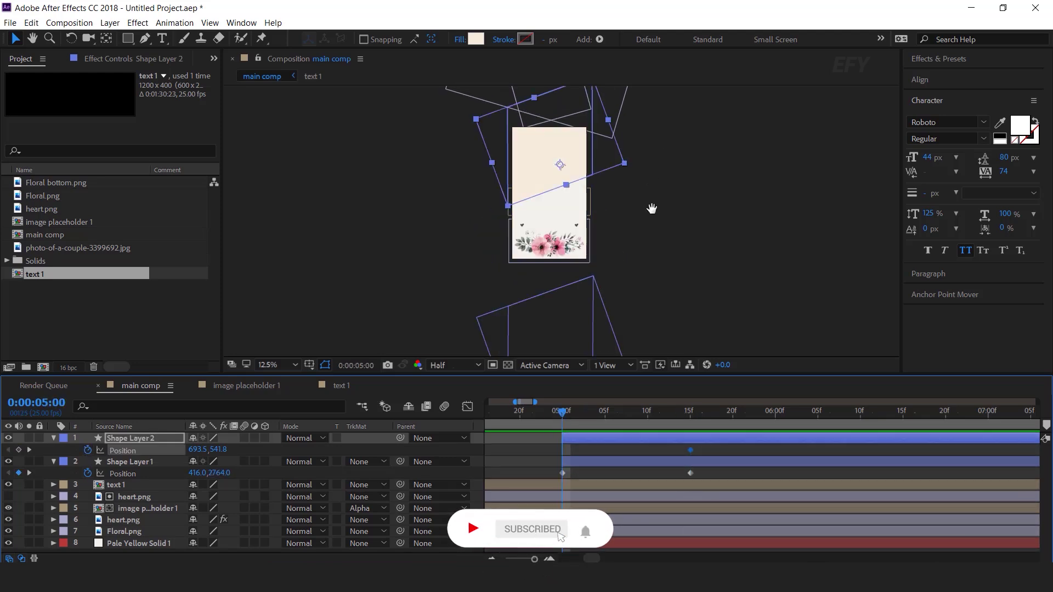
pyautogui.moveTo(652, 208); pyautogui.dragTo(651, 283)
pyautogui.moveTo(553, 256); pyautogui.dragTo(547, 169)
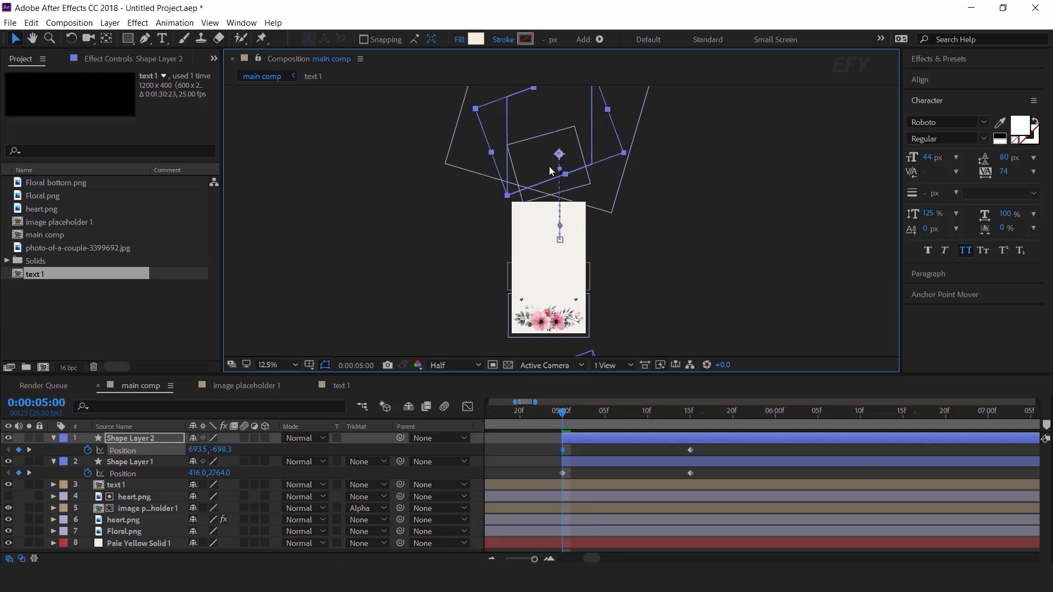
# Apply Easy Ease to both shapes' Position keyframes, raise the end keyframes' incoming influence to about 91% in the speed graph, and preview
pyautogui.press('space')
pyautogui.moveTo(677, 298); pyautogui.dragTo(677, 270)
pyautogui.moveTo(706, 446); pyautogui.dragTo(557, 469)
pyautogui.rightClick(689, 449)
pyautogui.moveTo(778, 374)
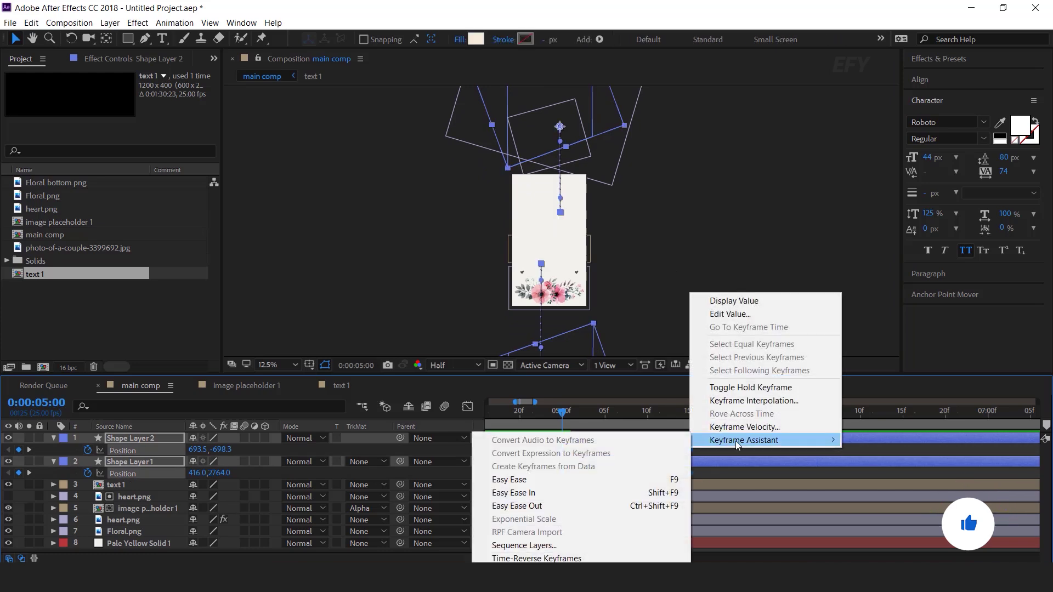
pyautogui.click(515, 410)
pyautogui.click(467, 406)
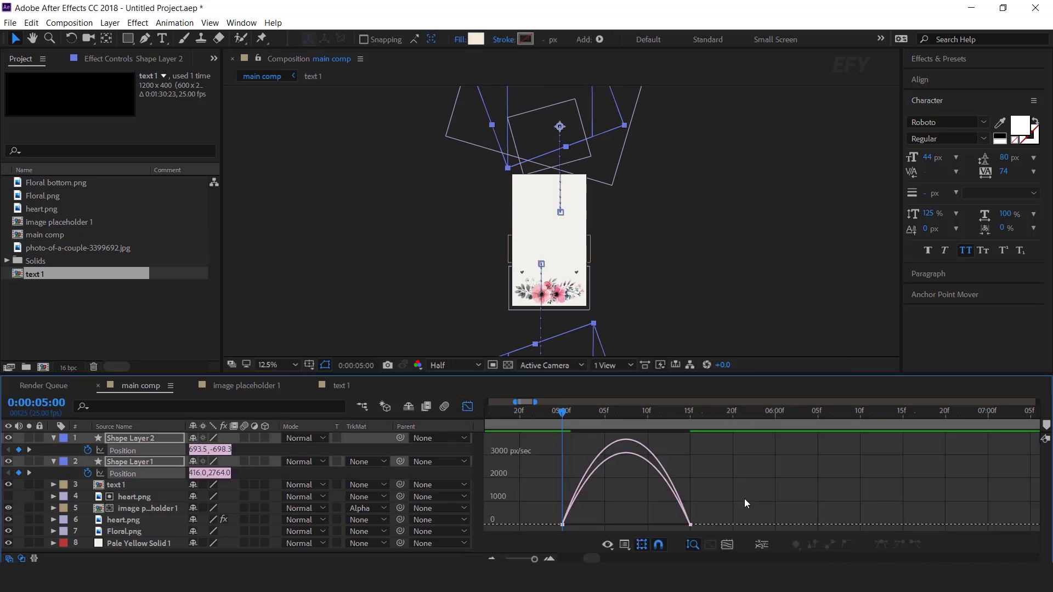
pyautogui.moveTo(669, 519); pyautogui.dragTo(625, 521)
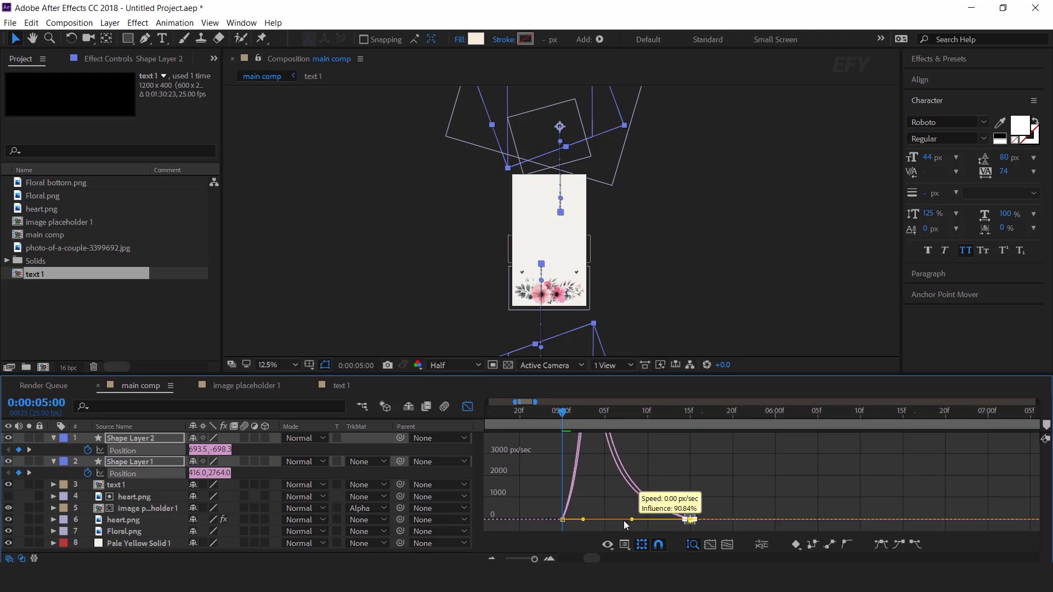
pyautogui.press('space')
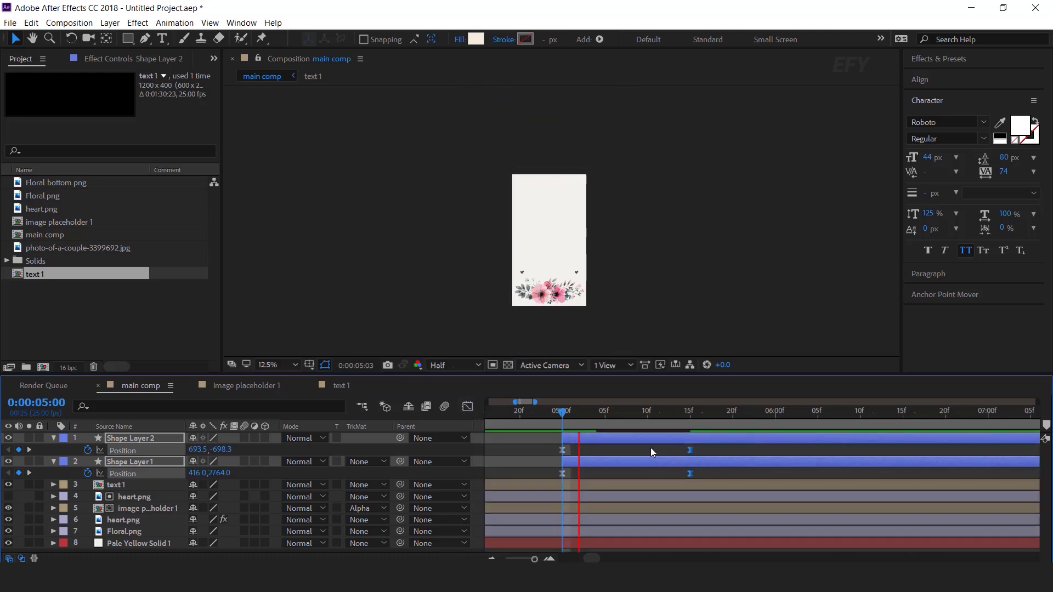
pyautogui.click(542, 412)
pyautogui.press('space')
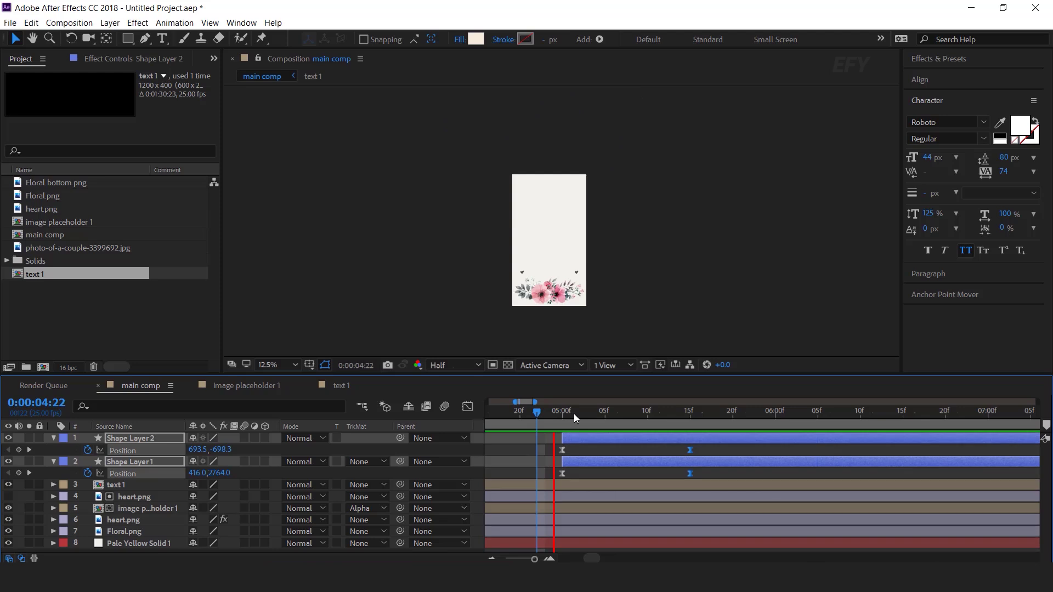
# Shift the upper slanted shape layer three frames later so it starts at 0:00:05:03, and check the staggered motion
pyautogui.click(604, 412)
pyautogui.click(631, 412)
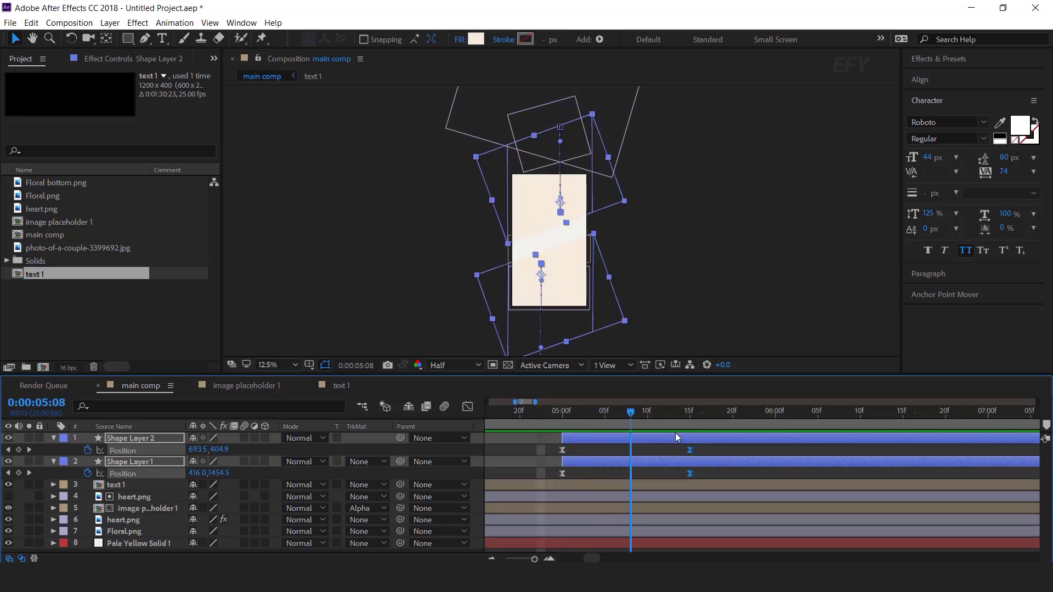
pyautogui.click(703, 456)
pyautogui.moveTo(709, 439); pyautogui.dragTo(735, 442)
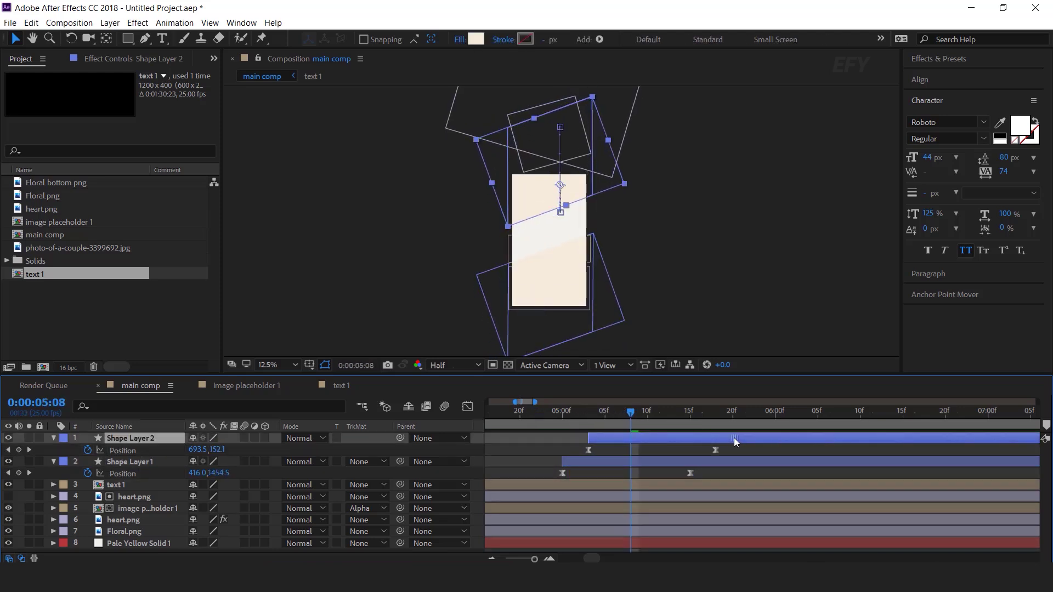
pyautogui.press('space')
pyautogui.click(621, 412)
pyautogui.moveTo(657, 416); pyautogui.dragTo(719, 416)
pyautogui.click(527, 318)
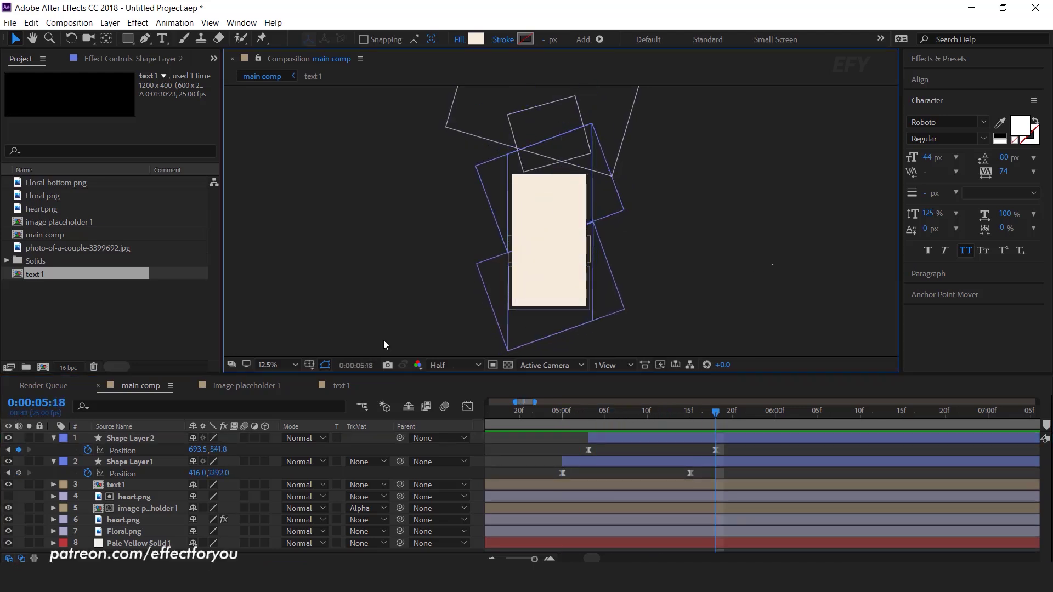
# Place a duplicate of the image placeholder 1 composition directly beneath the upper slanted shape layer and give it an Alpha Matte from that shape
pyautogui.click(54, 461)
pyautogui.click(153, 460)
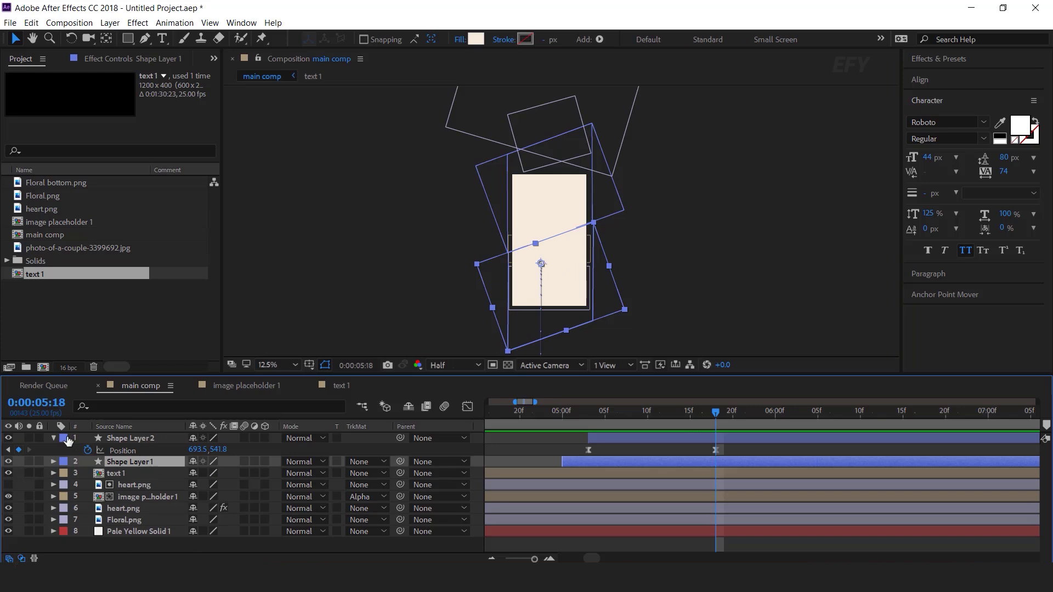
pyautogui.click(54, 437)
pyautogui.click(137, 439)
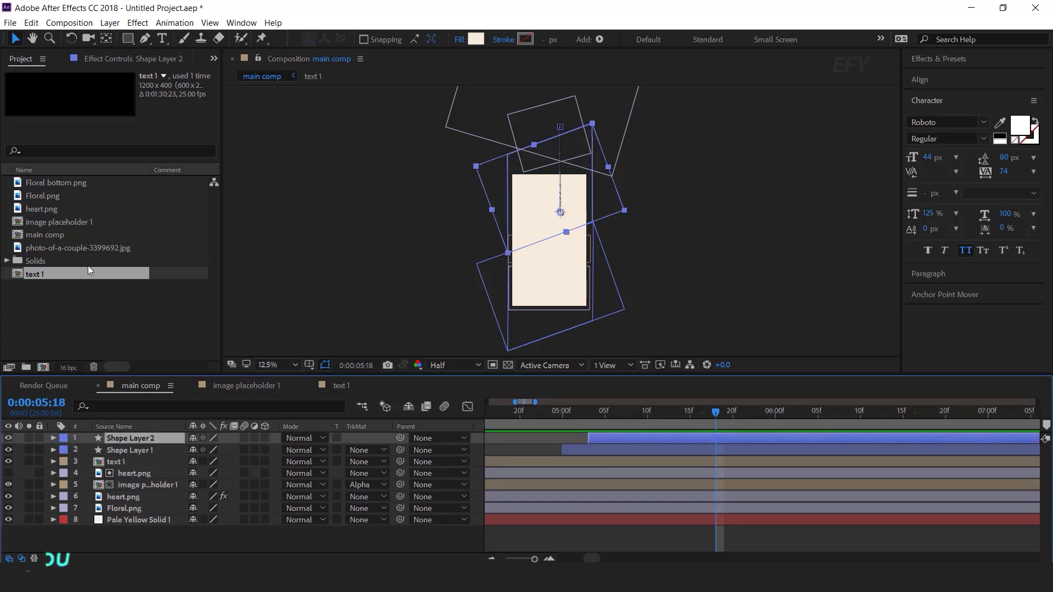
pyautogui.click(99, 289)
pyautogui.click(54, 223)
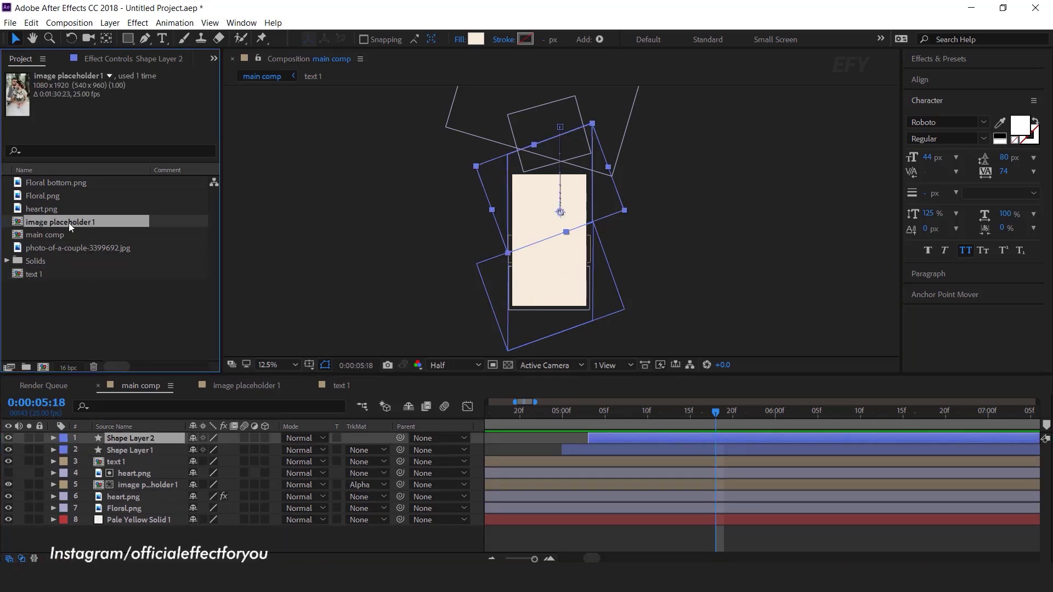
pyautogui.hotkey('ctrl', 'd')
pyautogui.moveTo(31, 238); pyautogui.dragTo(140, 447)
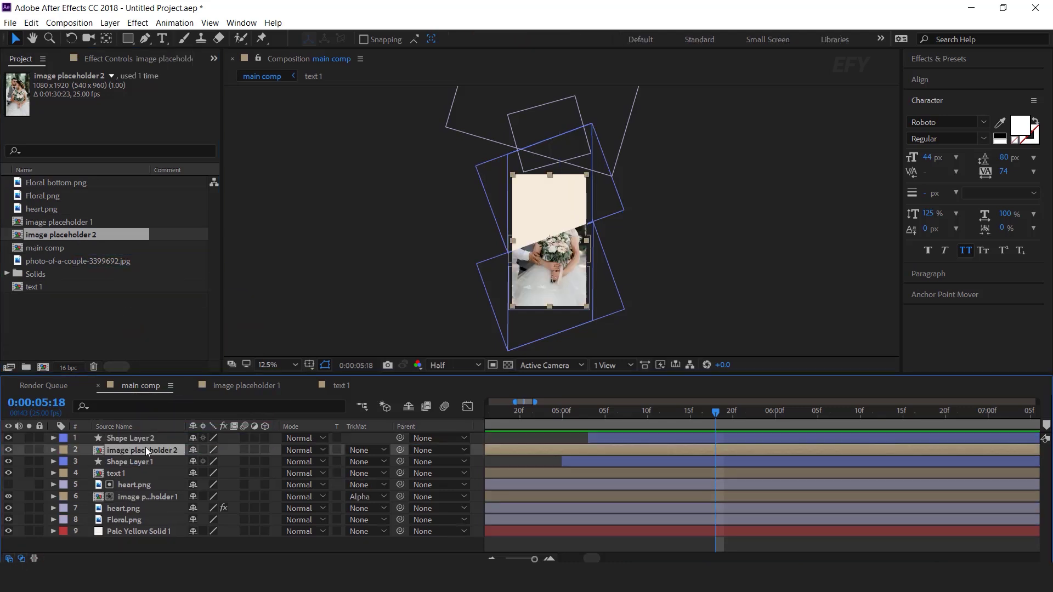
pyautogui.click(386, 449)
pyautogui.click(406, 482)
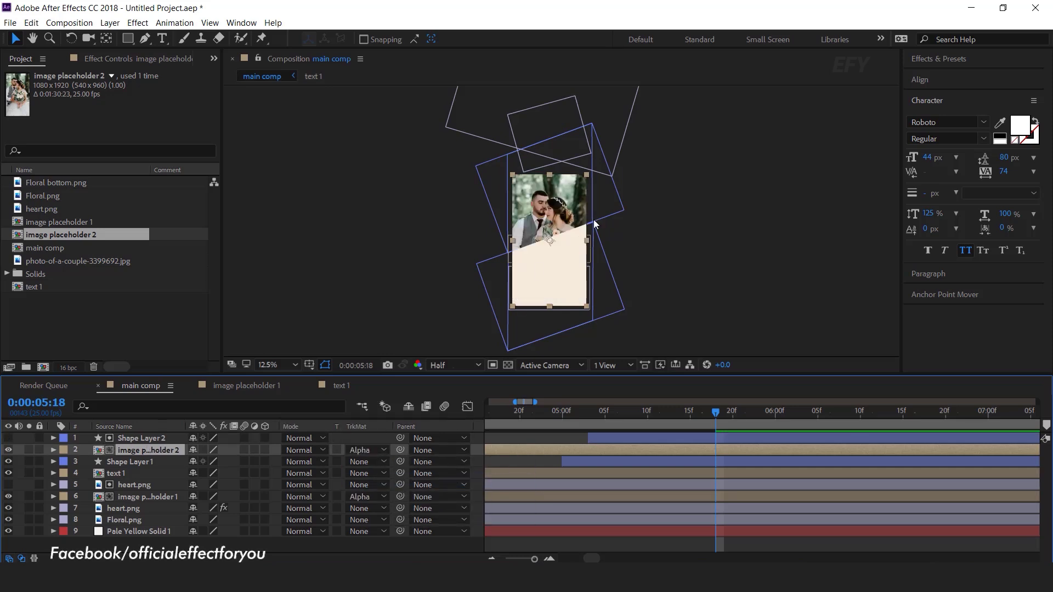
# Open the image placeholder 2 composition, move the couple photo upward and enlarge it to fill the frame
pyautogui.doubleClick(127, 451)
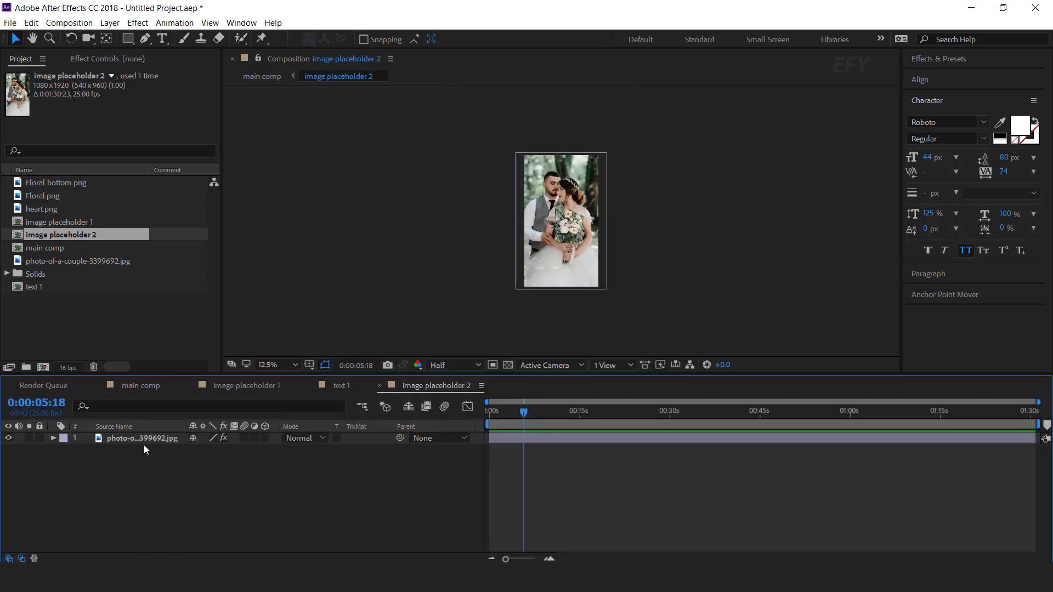
pyautogui.moveTo(595, 233); pyautogui.dragTo(595, 222)
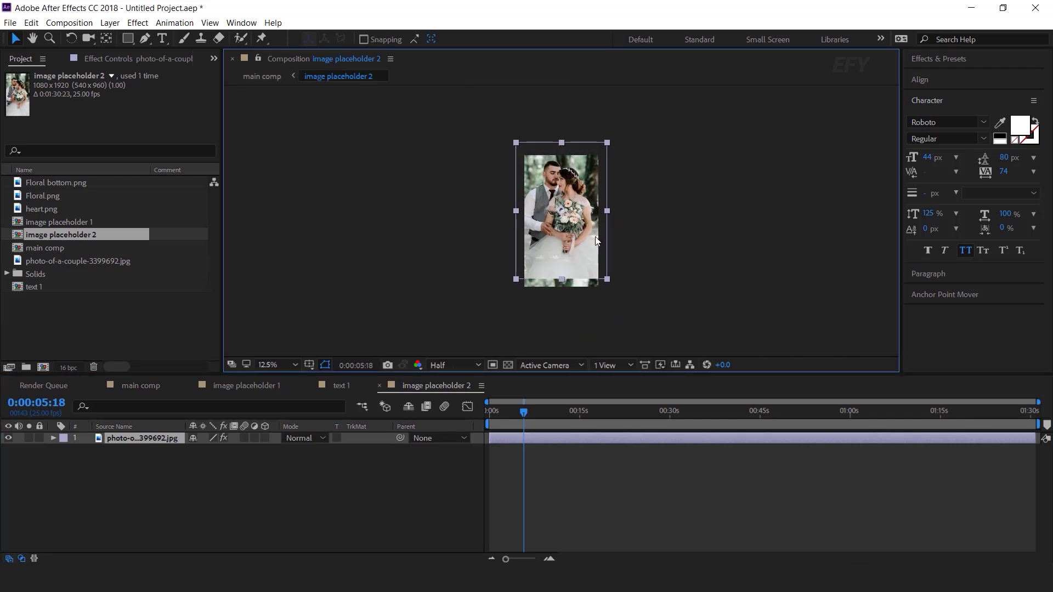
pyautogui.moveTo(607, 279); pyautogui.dragTo(579, 260)
# Keyframe the couple photo's Scale from 33.8% at 0:00:00:00 to about 41.1% at 0:00:29:19 for a slow zoom
pyautogui.moveTo(524, 413); pyautogui.dragTo(367, 426)
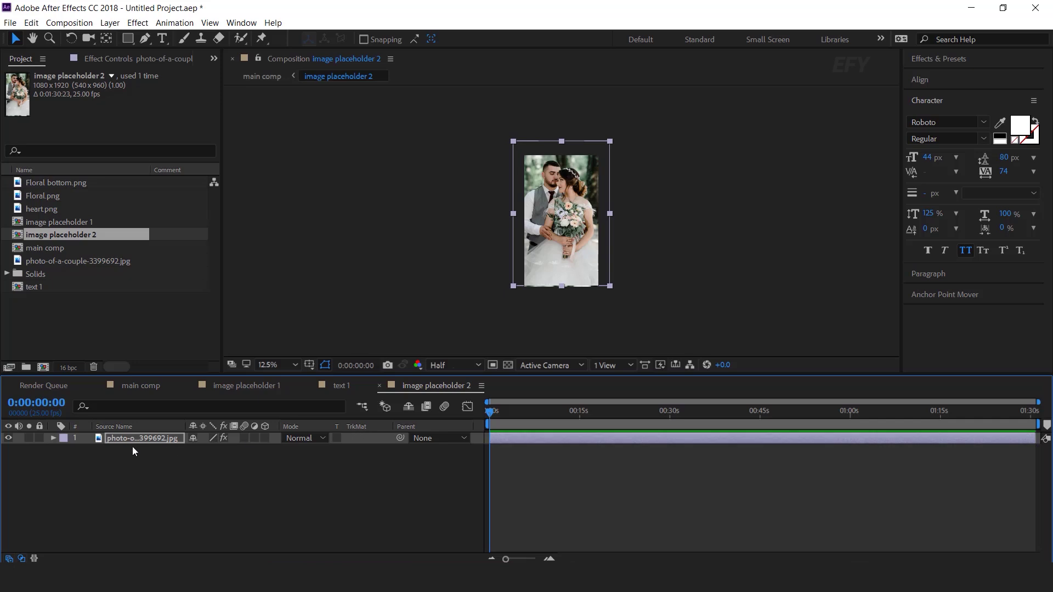
pyautogui.press('s')
pyautogui.click(87, 450)
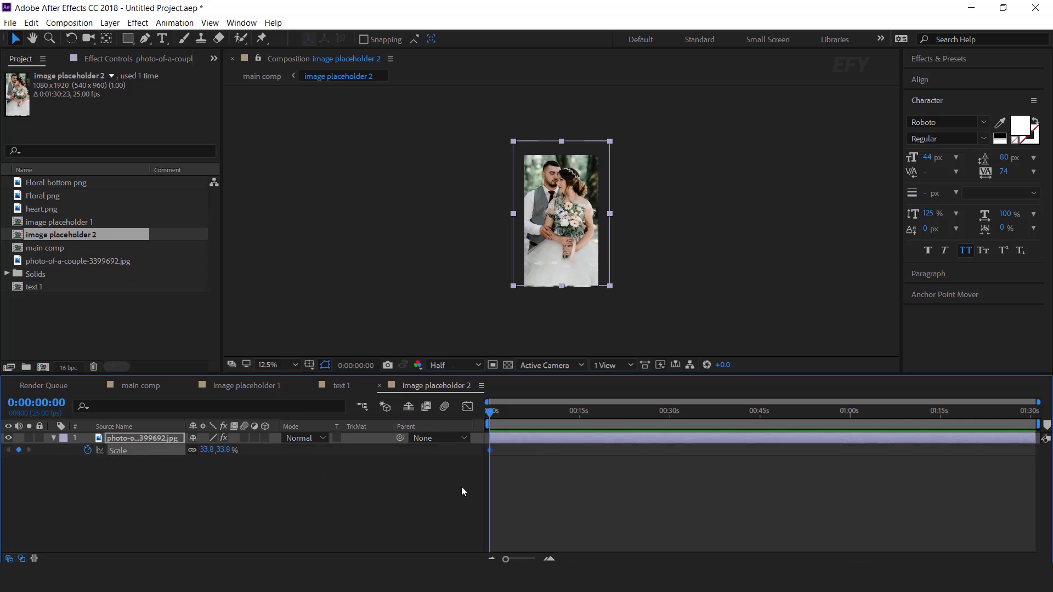
pyautogui.moveTo(534, 410); pyautogui.dragTo(669, 413)
pyautogui.moveTo(227, 451); pyautogui.dragTo(584, 233)
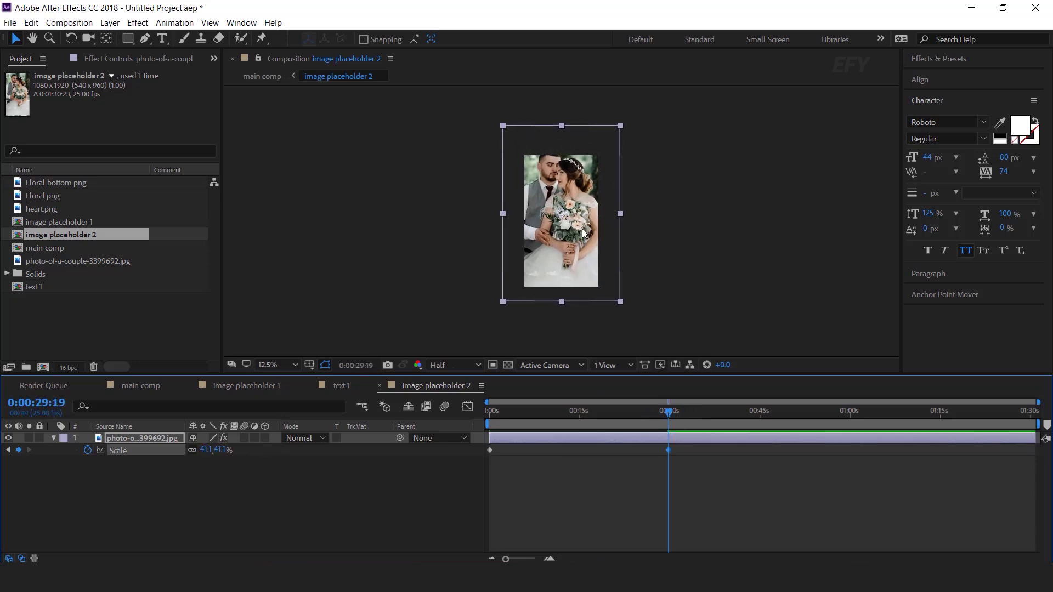
# Preview the photo transition in the main comp and trim the image placeholder 2 layer to start at 0:00:05:00
pyautogui.click(143, 387)
pyautogui.press('space')
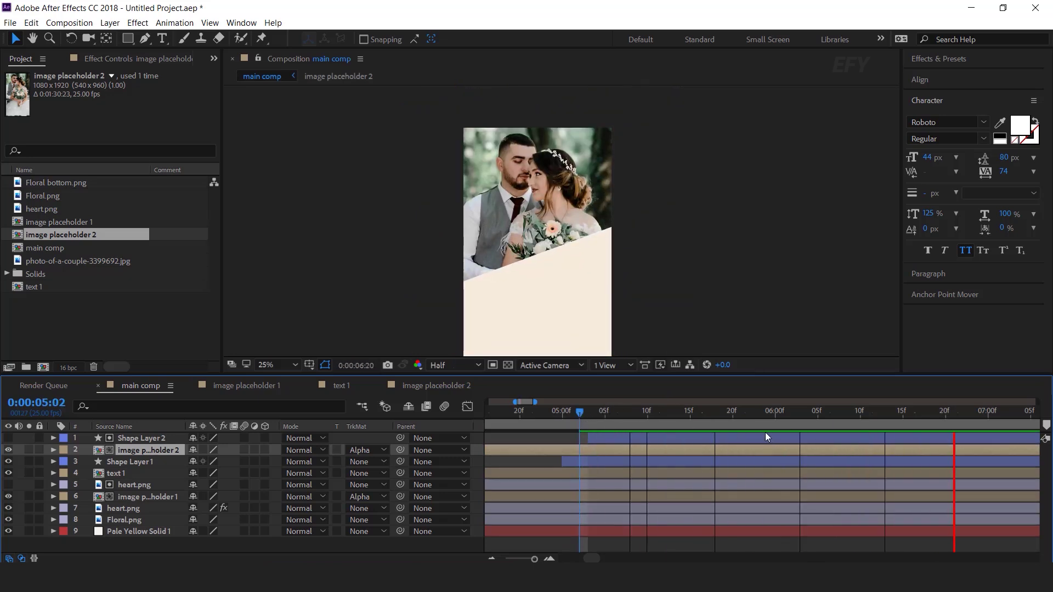
pyautogui.click(561, 411)
pyautogui.scroll(-5, 644, 464)
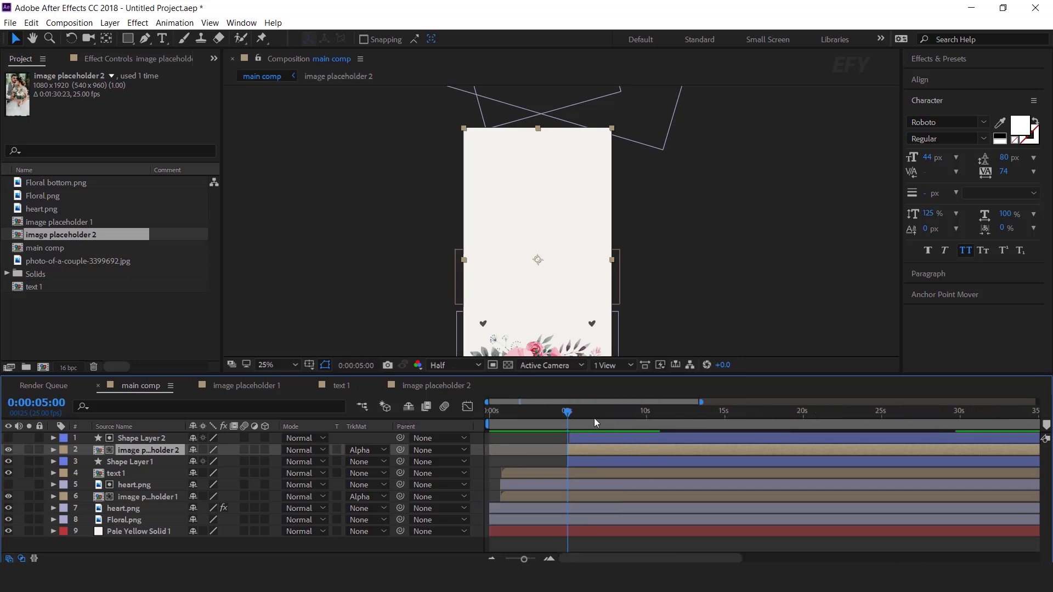
# Delay the ending Position keyframes of both slanted shape layers to about 0:00:06:00 and preview the transition
pyautogui.click(525, 411)
pyautogui.press('space')
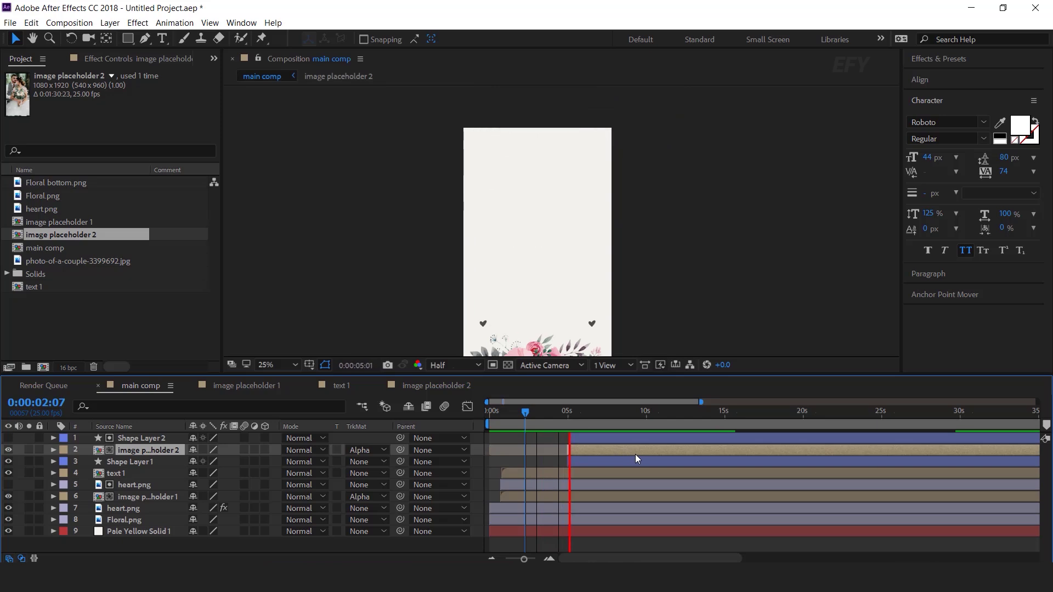
pyautogui.click(569, 413)
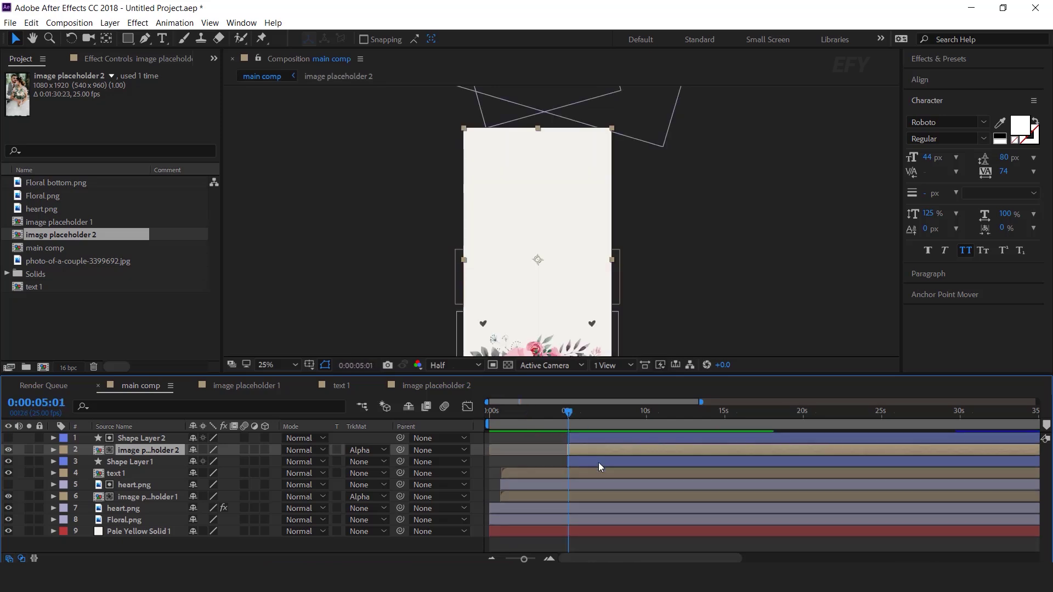
pyautogui.click(598, 462)
pyautogui.keyDown('ctrl'); pyautogui.click(600, 436); pyautogui.keyUp('ctrl')
pyautogui.press('p')
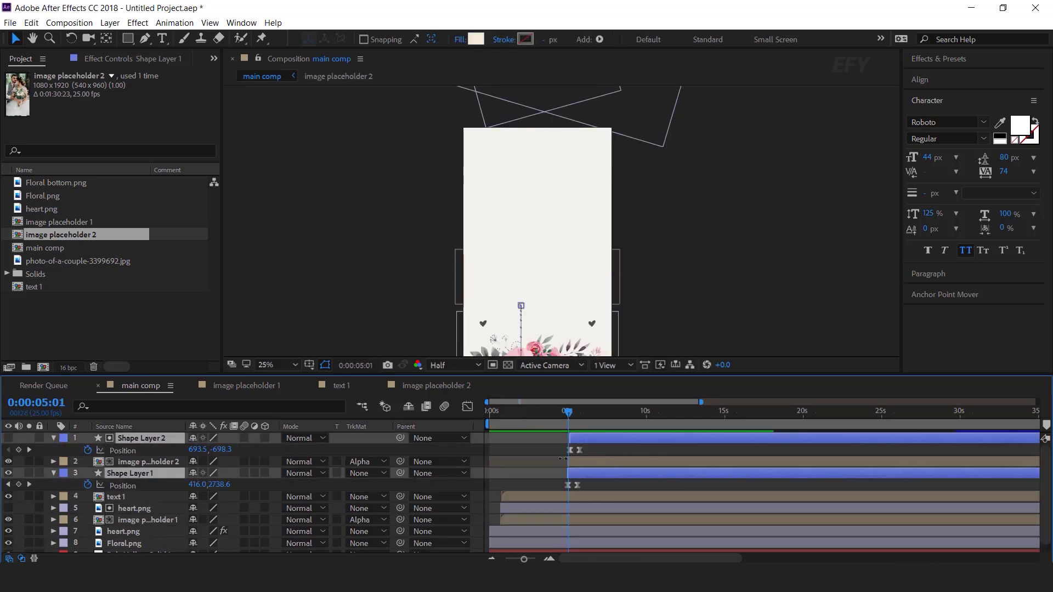
pyautogui.scroll(1, 563, 459)
pyautogui.moveTo(605, 446); pyautogui.dragTo(605, 487)
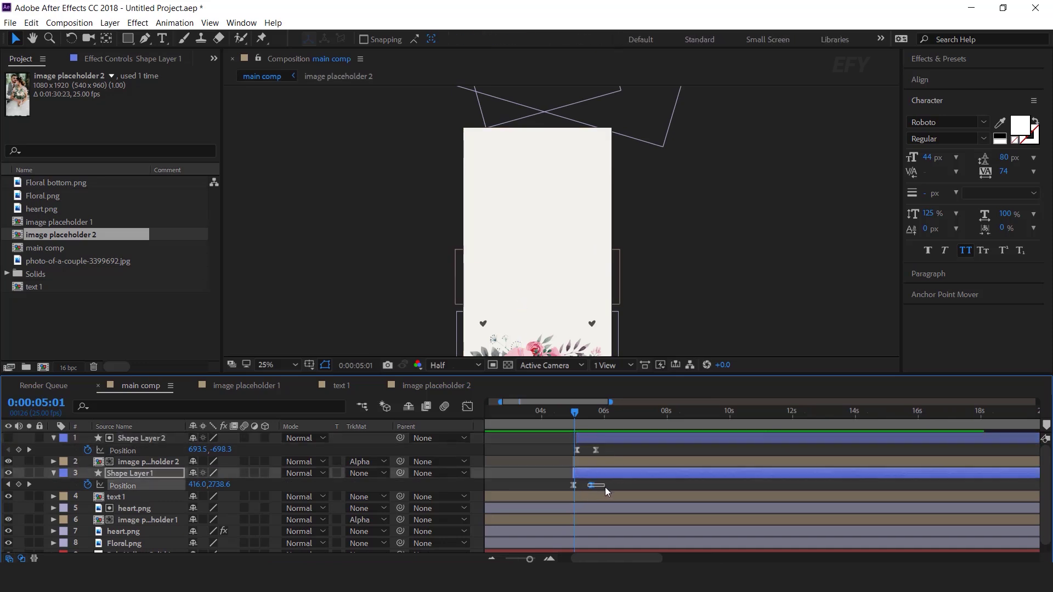
pyautogui.moveTo(607, 447); pyautogui.dragTo(602, 488)
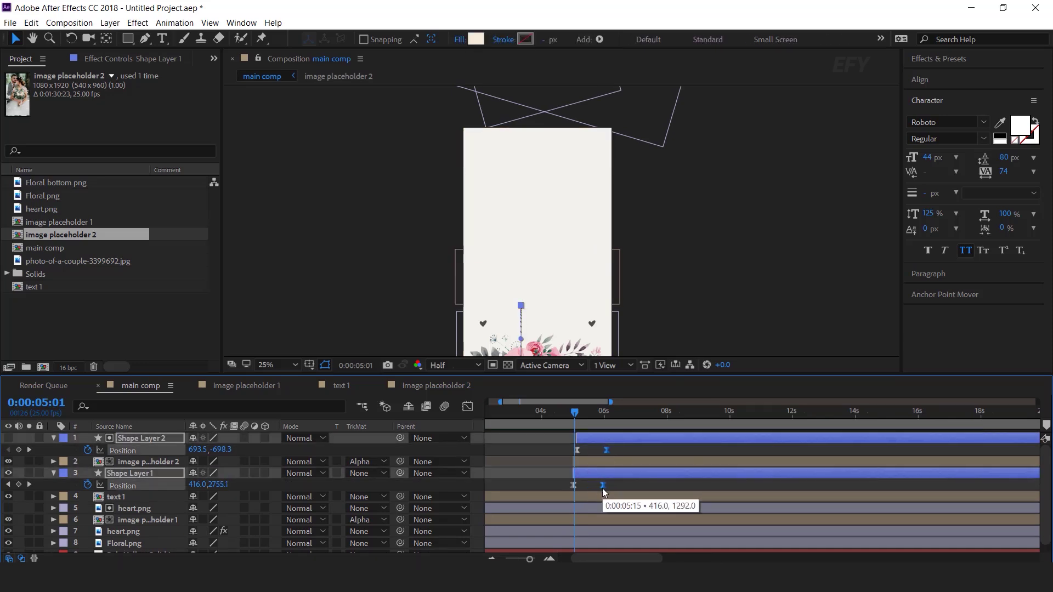
pyautogui.press('space')
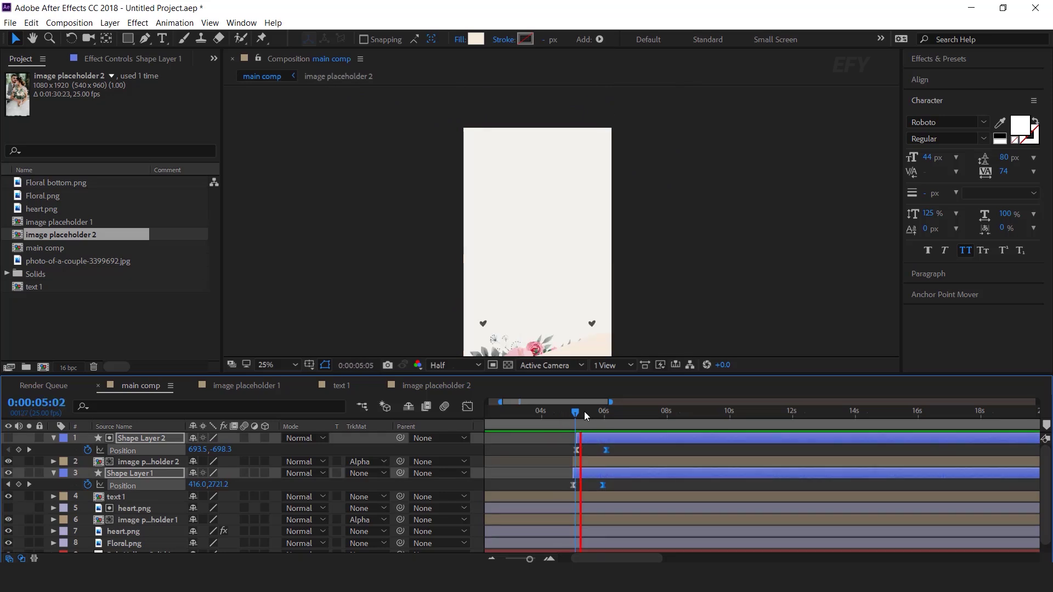
# Slow the slanted-panel transition further by moving both shape layers' ending Position keyframes to about 0:00:06:10, and check the result
pyautogui.moveTo(607, 452); pyautogui.dragTo(619, 450)
pyautogui.press('space')
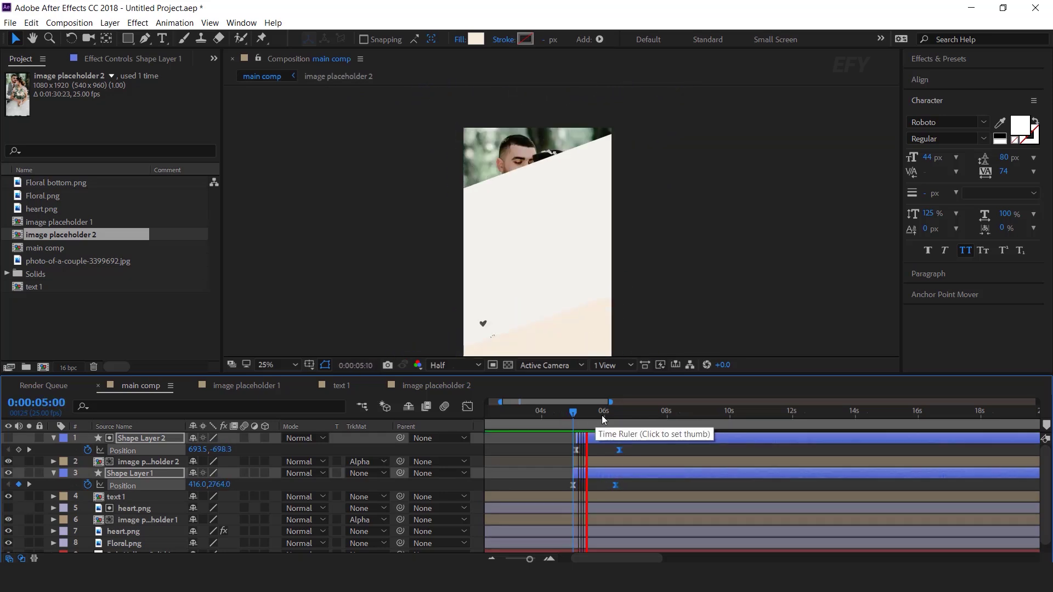
pyautogui.click(614, 417)
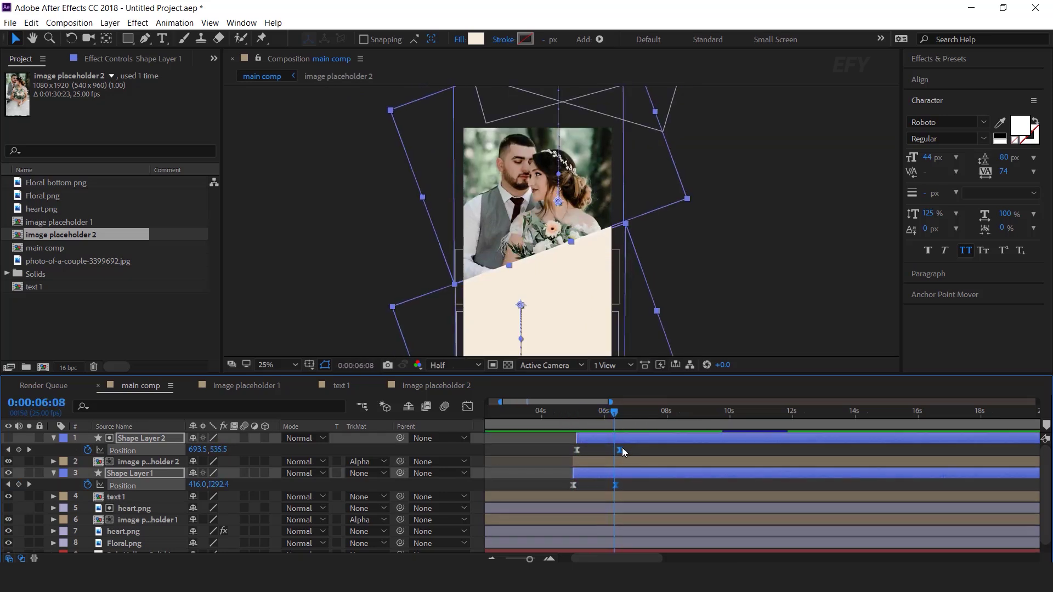
pyautogui.click(632, 449)
pyautogui.click(620, 414)
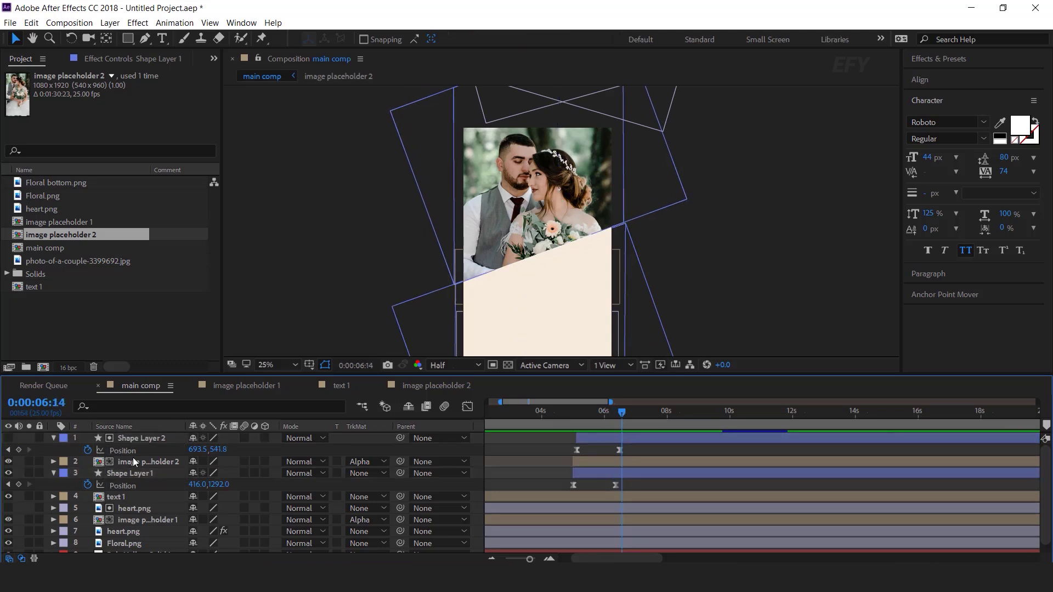
pyautogui.click(54, 473)
pyautogui.click(54, 438)
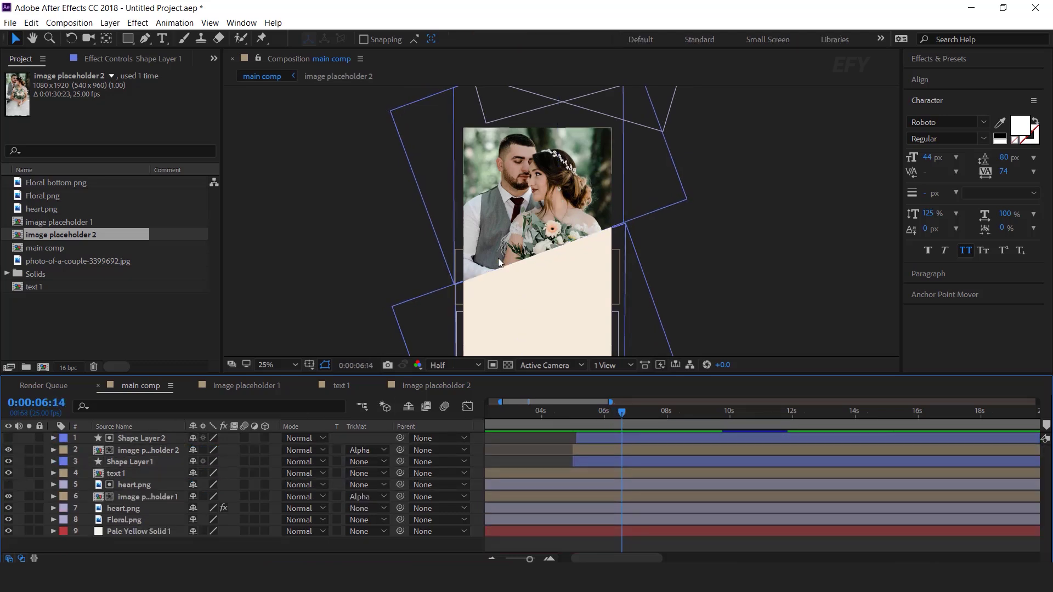
# Add heart.png as the top layer, tilt it counterclockwise, scale it down and place it near the middle of the frame
pyautogui.click(135, 326)
pyautogui.click(44, 208)
pyautogui.moveTo(20, 211); pyautogui.dragTo(558, 254)
pyautogui.press('w')
pyautogui.moveTo(552, 166); pyautogui.dragTo(573, 173)
pyautogui.press('v')
pyautogui.moveTo(566, 294); pyautogui.dragTo(586, 317)
pyautogui.moveTo(557, 271); pyautogui.dragTo(558, 272)
pyautogui.hotkey('ctrl', 'shift', 'a')
pyautogui.click(578, 286)
pyautogui.moveTo(592, 320); pyautogui.dragTo(581, 313)
pyautogui.moveTo(564, 287); pyautogui.dragTo(564, 294)
# Trim the start of the new top heart.png layer to 0:00:05:01
pyautogui.click(572, 409)
pyautogui.moveTo(573, 412); pyautogui.dragTo(577, 413)
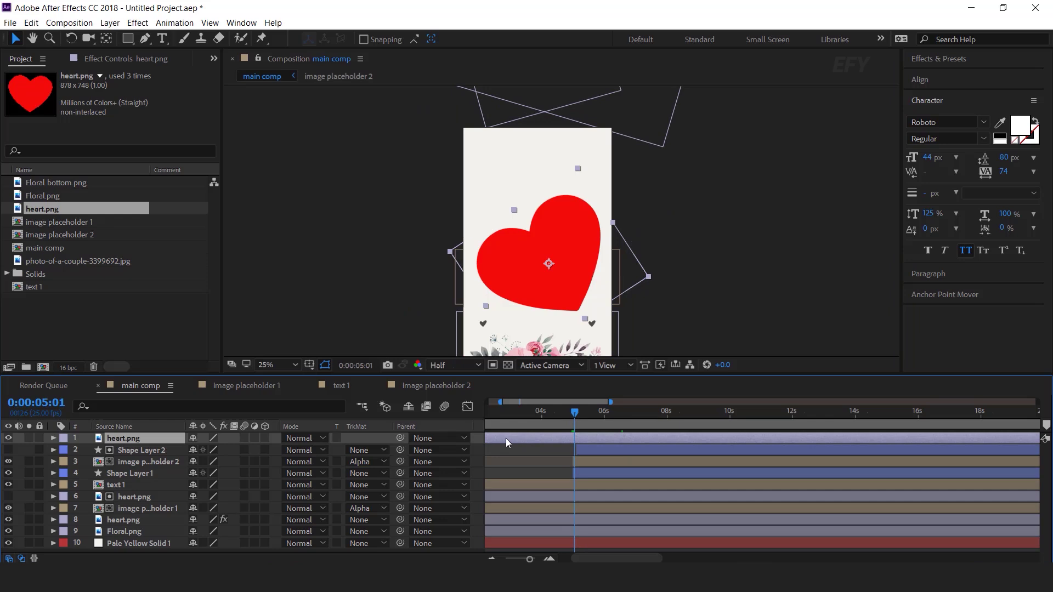
pyautogui.hotkey('alt', '[')
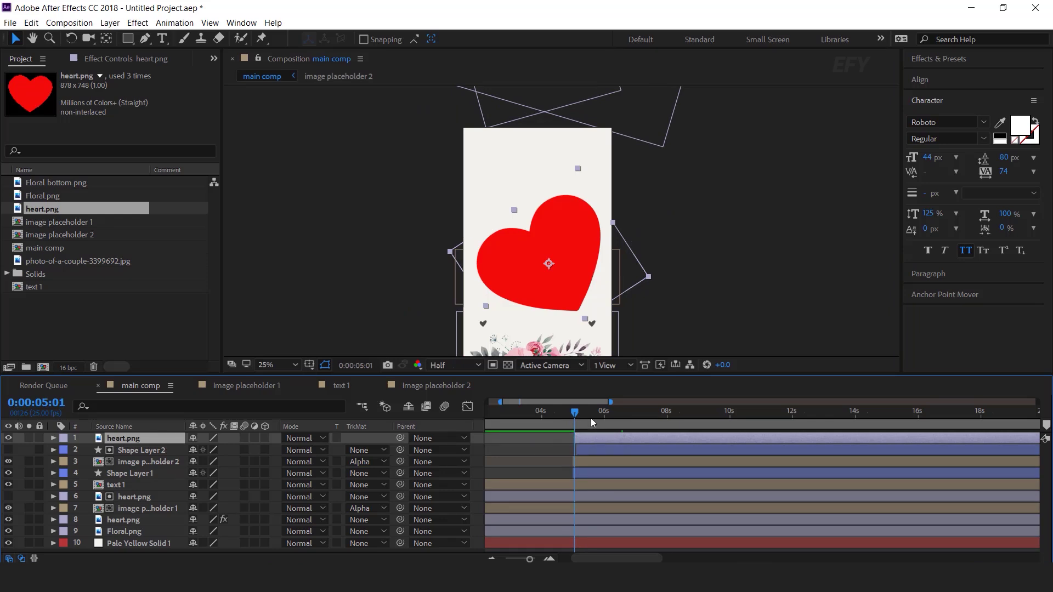
# Keyframe the large heart's Position from 624, 2784 below the frame at 0:00:05:08 to 624, 992 at 0:00:06:24 and preview it
pyautogui.press(',')
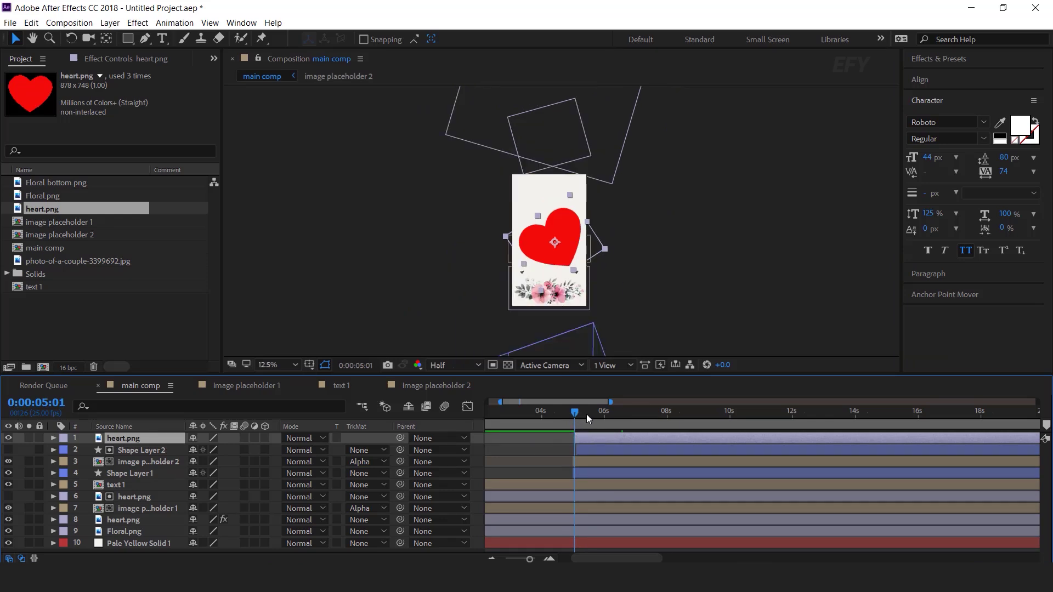
pyautogui.moveTo(586, 413); pyautogui.dragTo(634, 413)
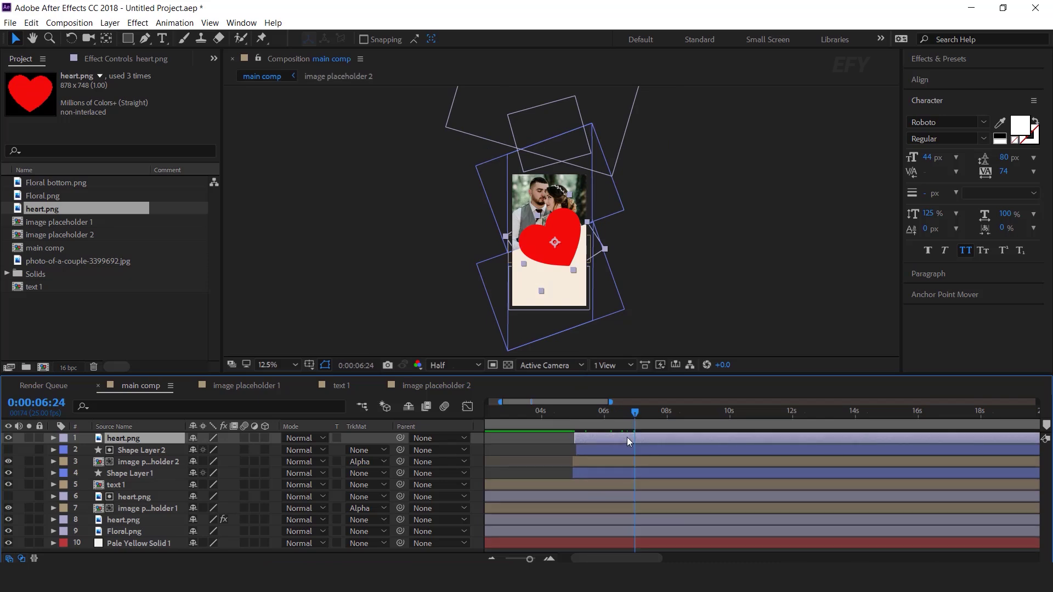
pyautogui.press('p')
pyautogui.click(87, 450)
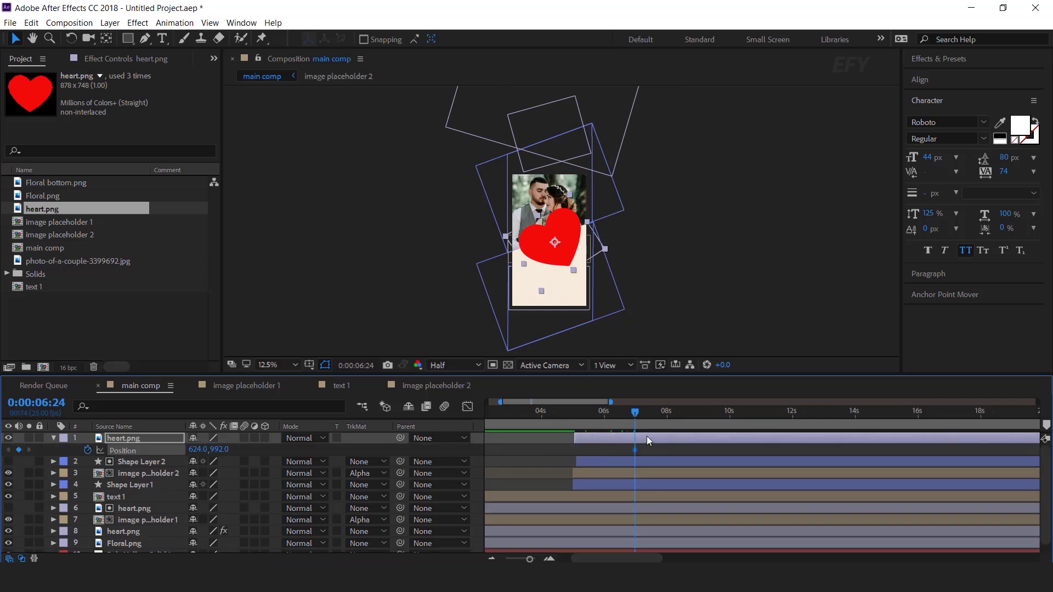
pyautogui.click(583, 414)
pyautogui.moveTo(560, 238); pyautogui.dragTo(579, 344)
pyautogui.scroll(1, 615, 319)
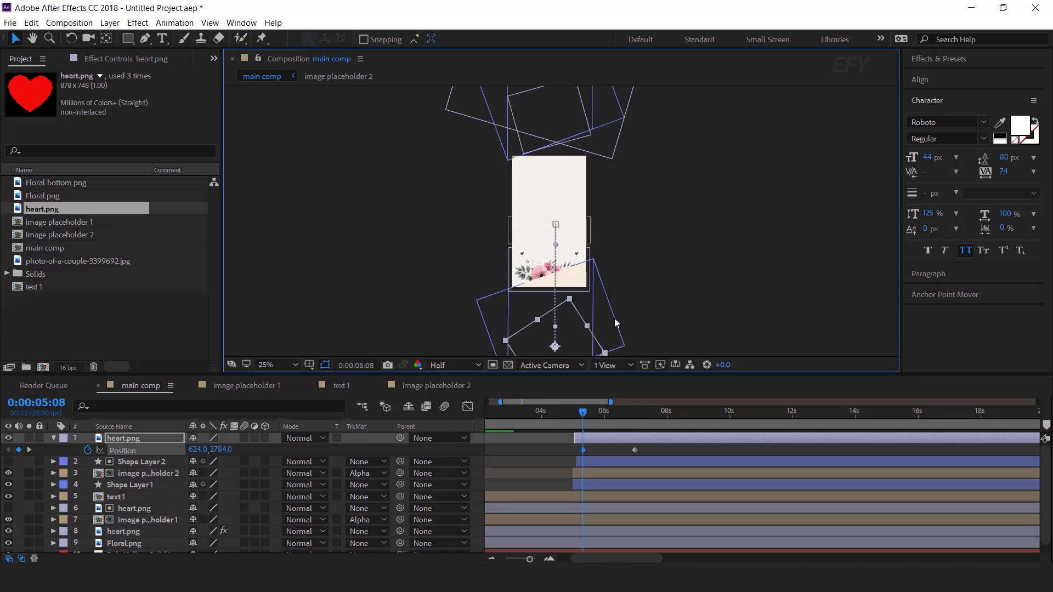
pyautogui.press('space')
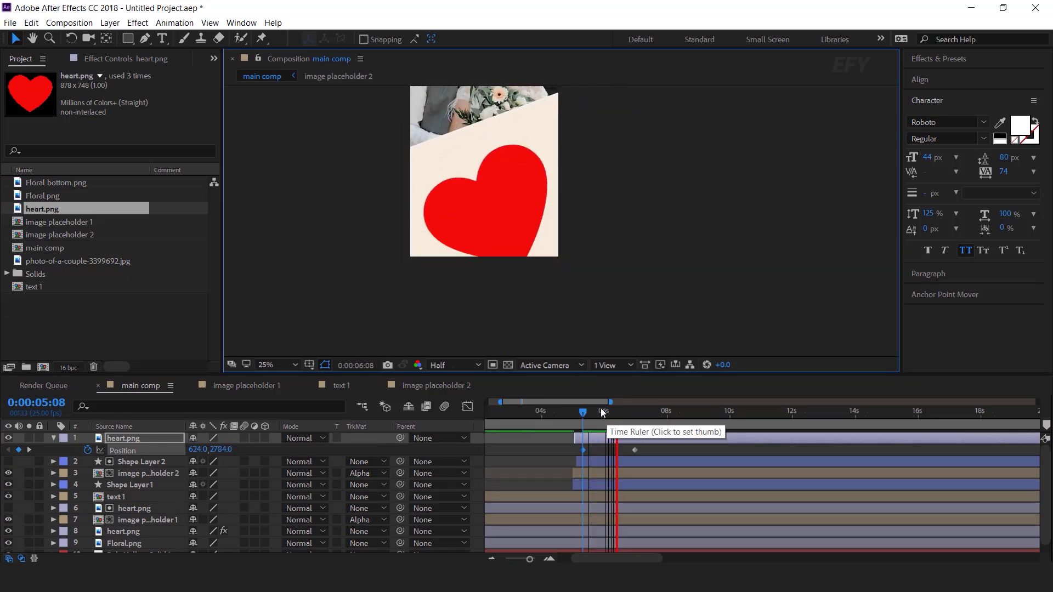
pyautogui.click(603, 415)
# Apply Easy Ease to both of the large heart's Position keyframes and lengthen the ease into the final one in the speed graph
pyautogui.moveTo(664, 458); pyautogui.dragTo(562, 453)
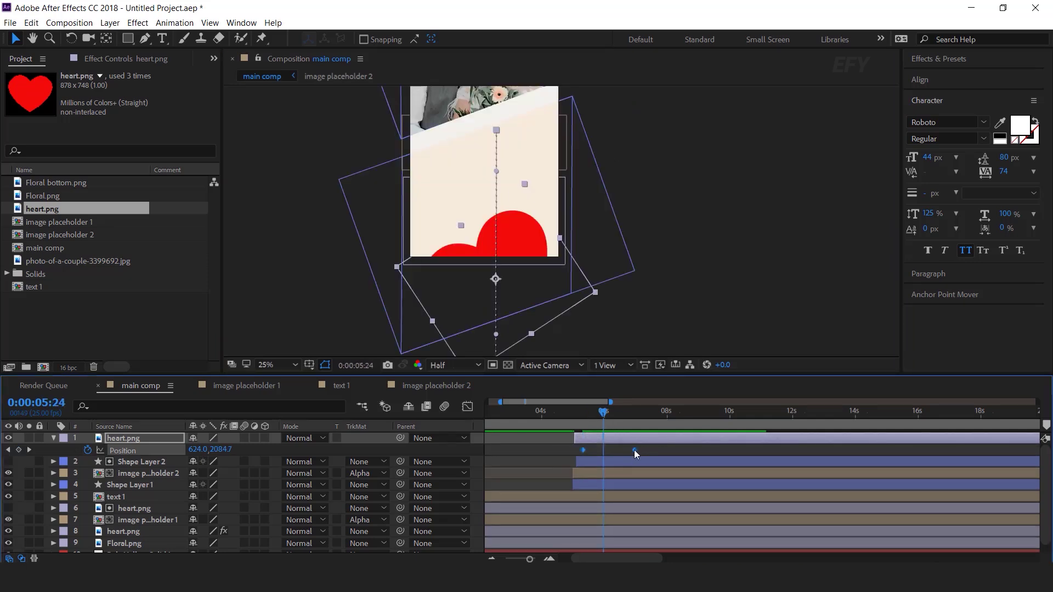
pyautogui.rightClick(634, 450)
pyautogui.moveTo(680, 439)
pyautogui.click(820, 481)
pyautogui.click(467, 407)
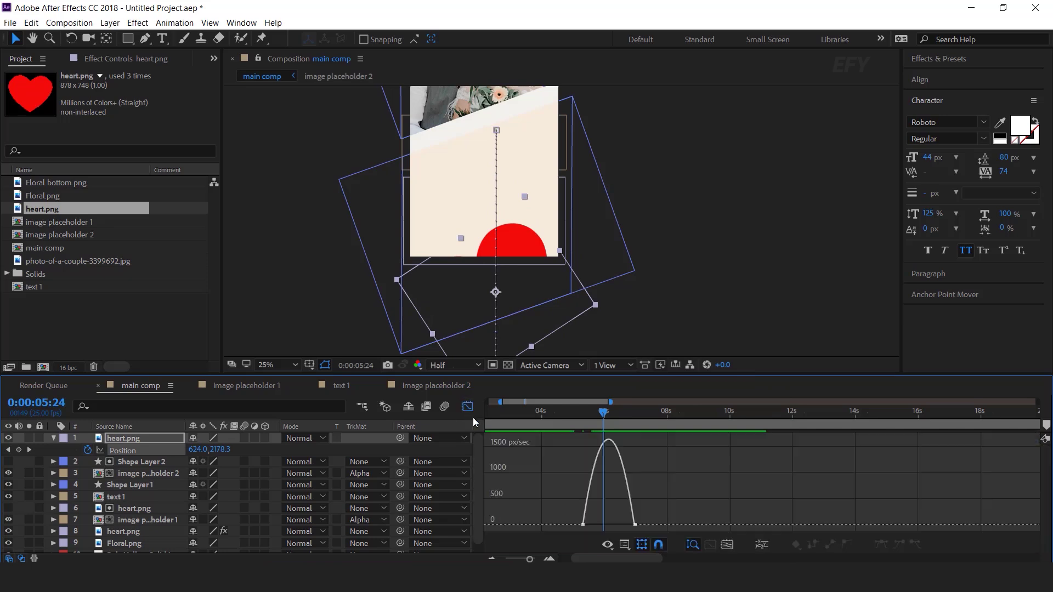
pyautogui.moveTo(636, 525); pyautogui.dragTo(602, 525)
pyautogui.click(467, 407)
# Shift the large heart layer about one second later, starting at about 0:00:06:02, and preview its entrance after the slanted-panel transition
pyautogui.moveTo(603, 436); pyautogui.dragTo(667, 442)
pyautogui.click(518, 414)
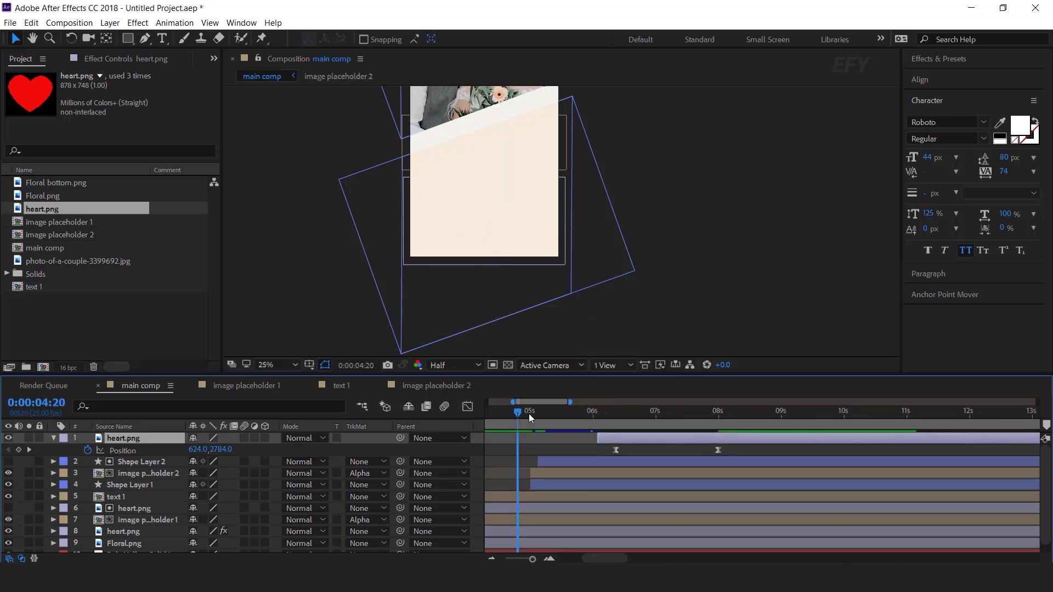
pyautogui.press('space')
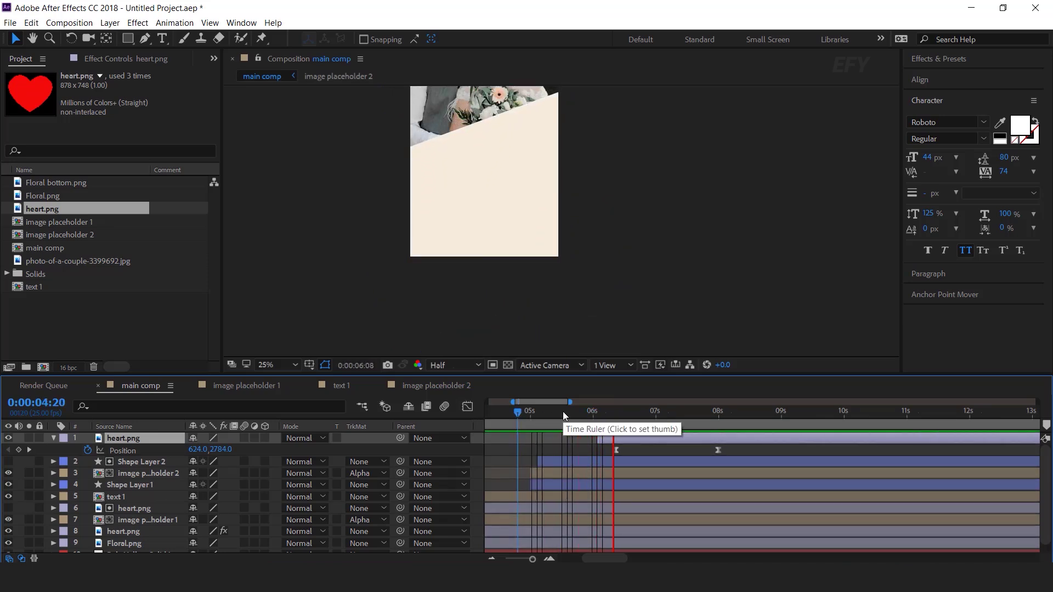
pyautogui.click(562, 412)
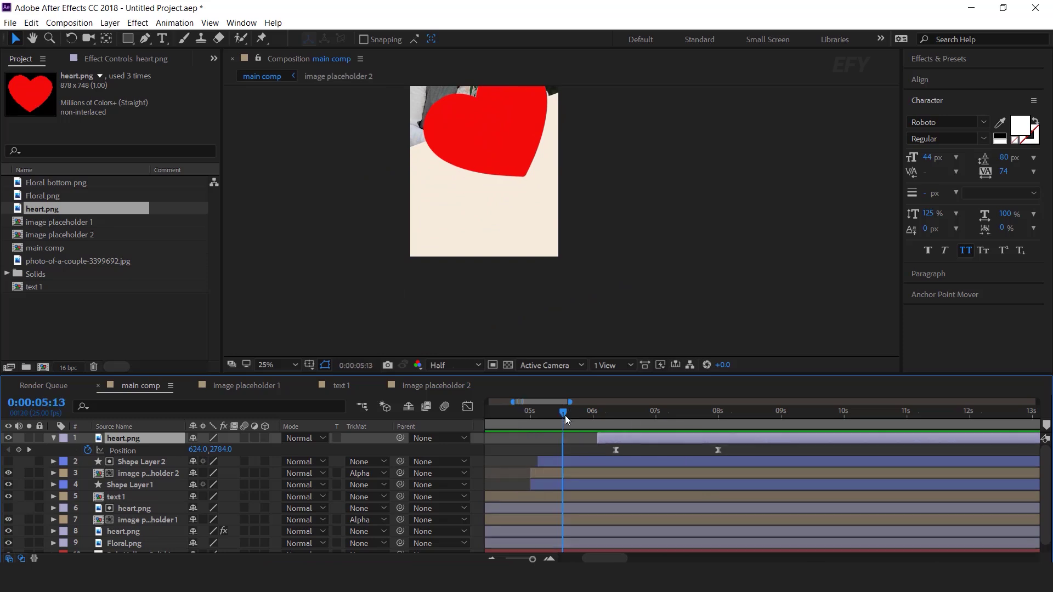
pyautogui.moveTo(566, 404); pyautogui.dragTo(541, 411)
pyautogui.press('space')
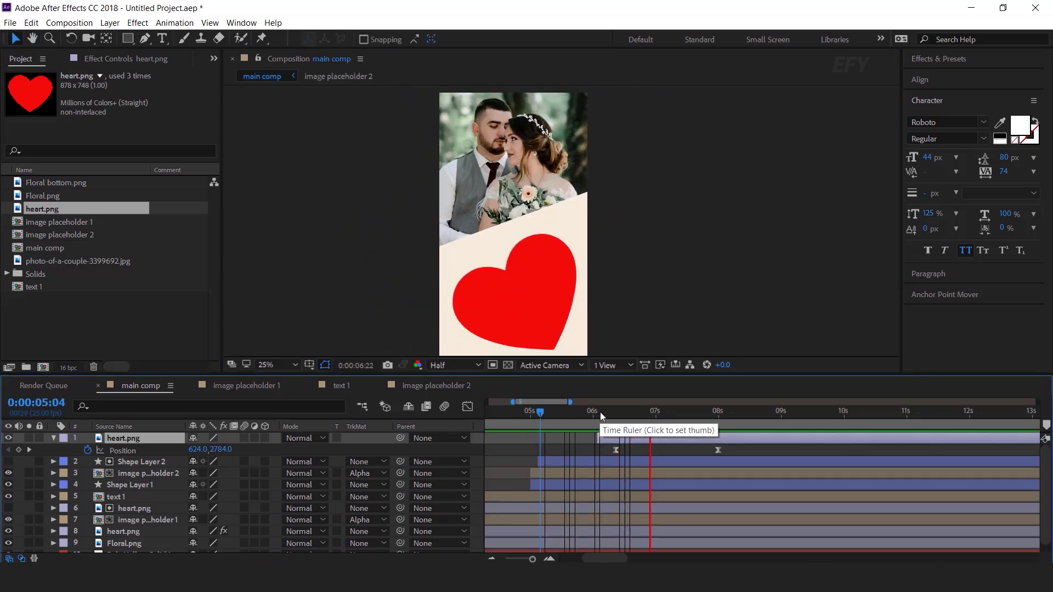
pyautogui.click(633, 412)
pyautogui.moveTo(646, 412); pyautogui.dragTo(686, 415)
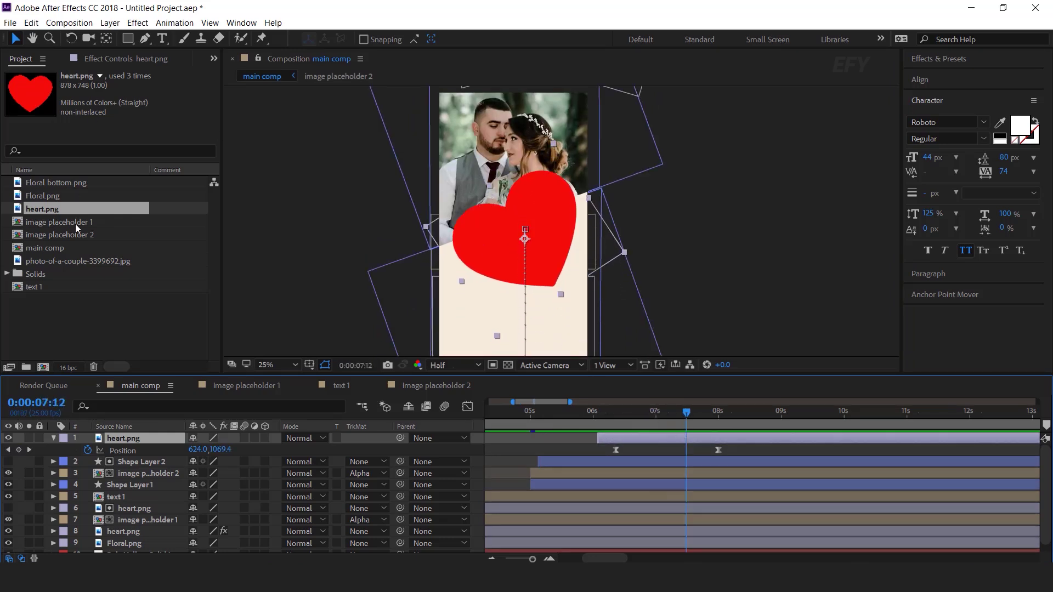
# Apply the Fill effect to the topmost heart.png layer in the main comp
pyautogui.hotkey('ctrl', 'space')
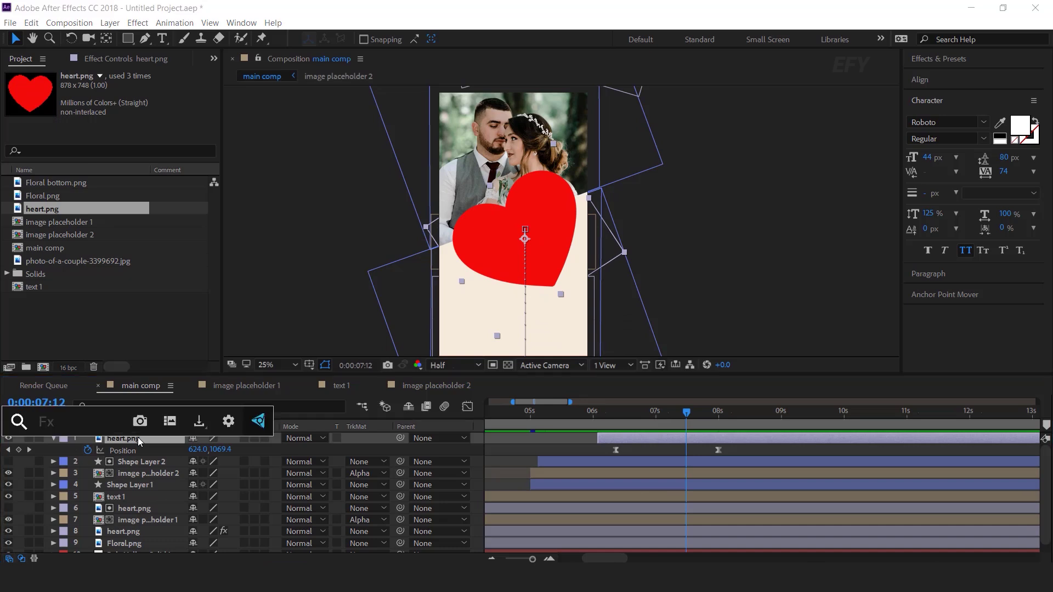
pyautogui.write('fill')
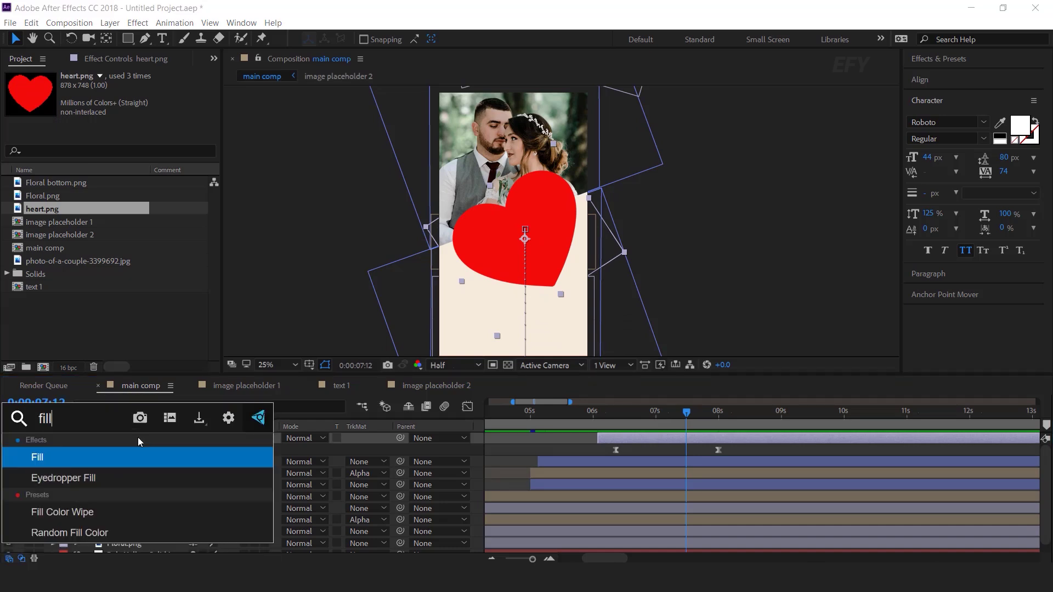
pyautogui.press('Return')
# Copy the Fill colour 8A1F68 from the lower heart.png layer and use it as the topmost heart's Fill colour
pyautogui.click(134, 525)
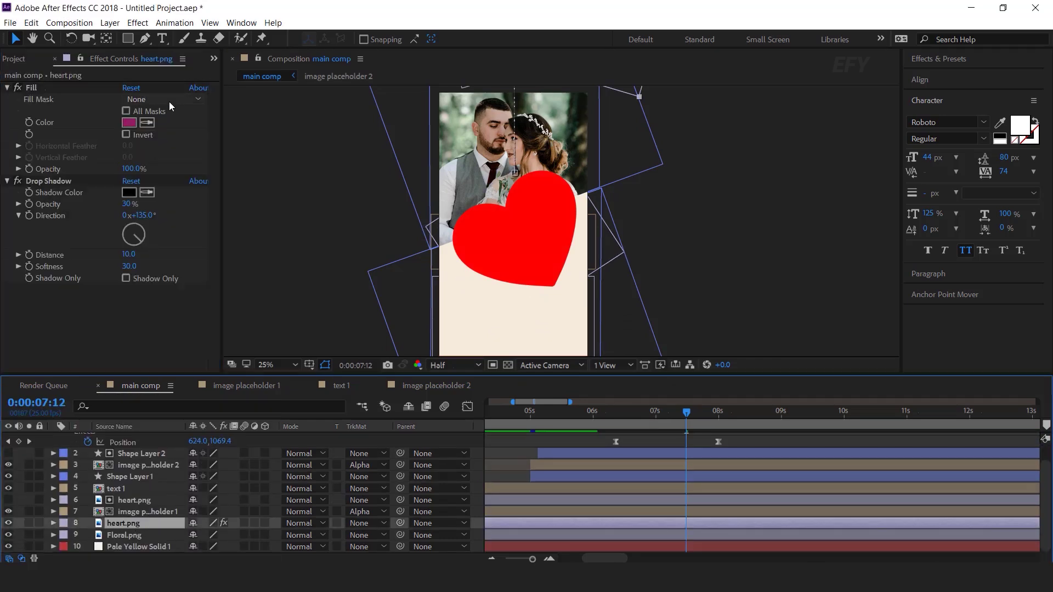
pyautogui.click(129, 123)
pyautogui.hotkey('ctrl', 'c')
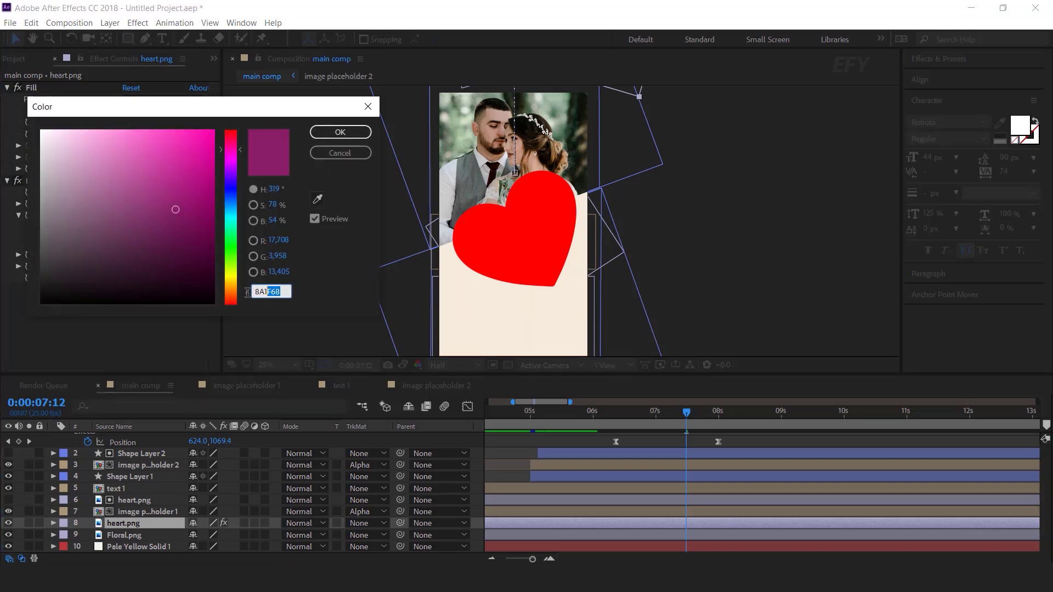
pyautogui.click(343, 134)
pyautogui.scroll(2, 132, 483)
pyautogui.click(129, 439)
pyautogui.click(127, 127)
pyautogui.hotkey('ctrl', 'v')
pyautogui.click(340, 132)
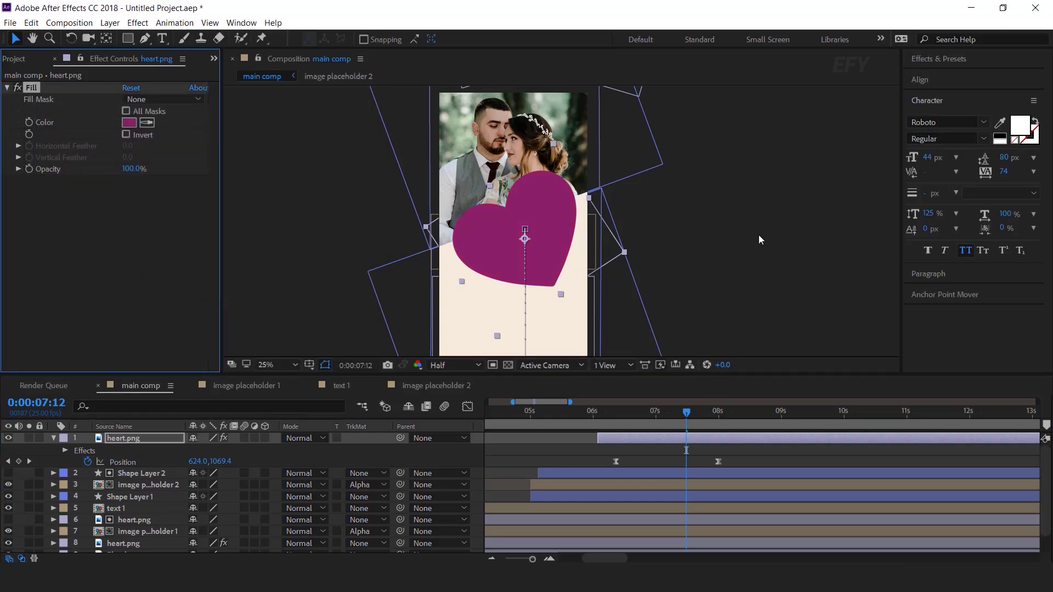
# Lower the topmost heart at 0:00:08:00 to position 624, 1260 and preview its animation from 0:00:06:00
pyautogui.click(594, 412)
pyautogui.press('space')
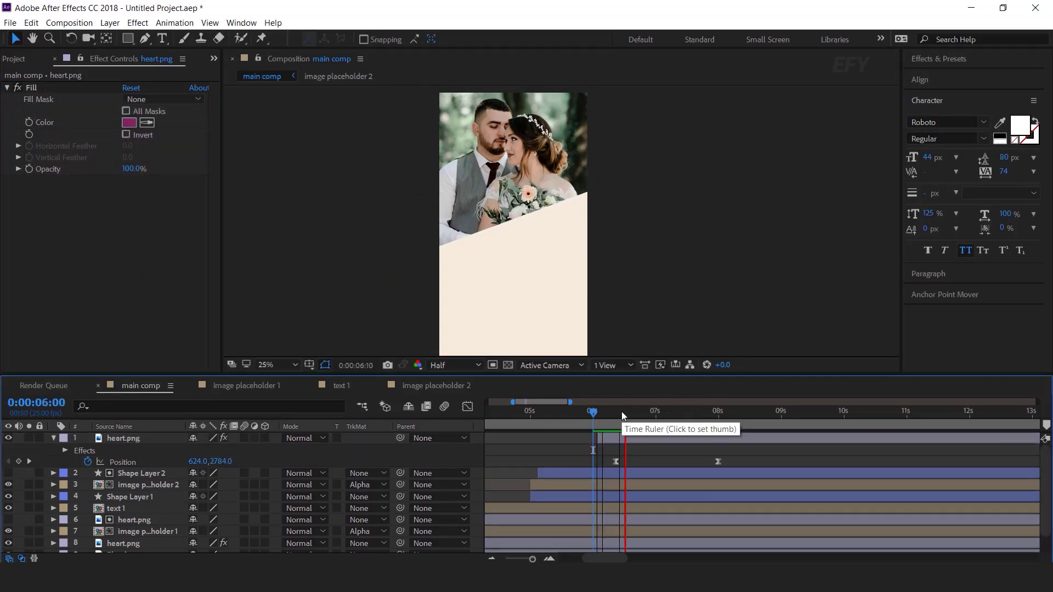
pyautogui.click(726, 417)
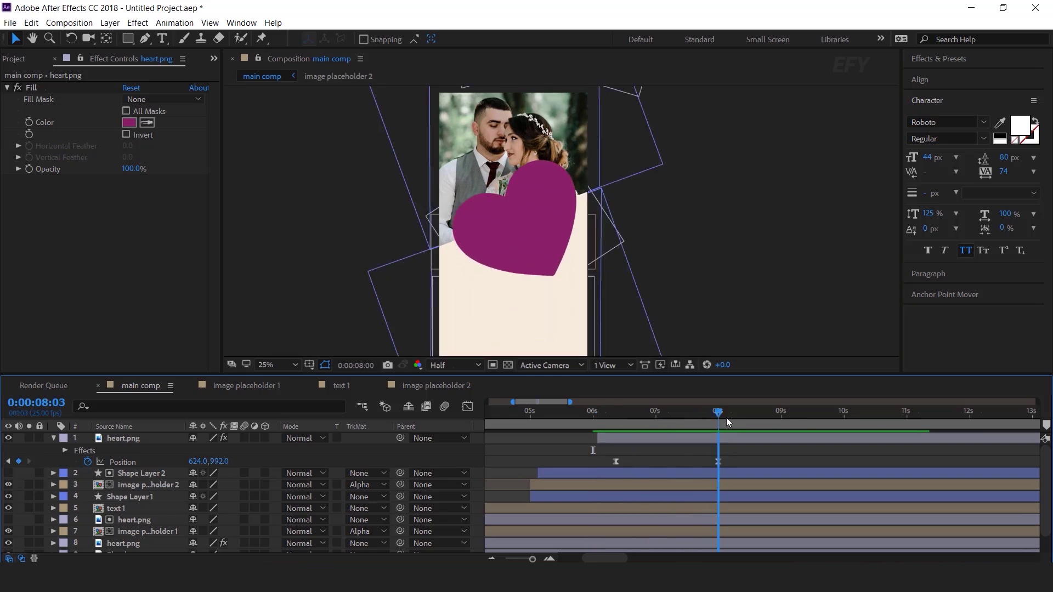
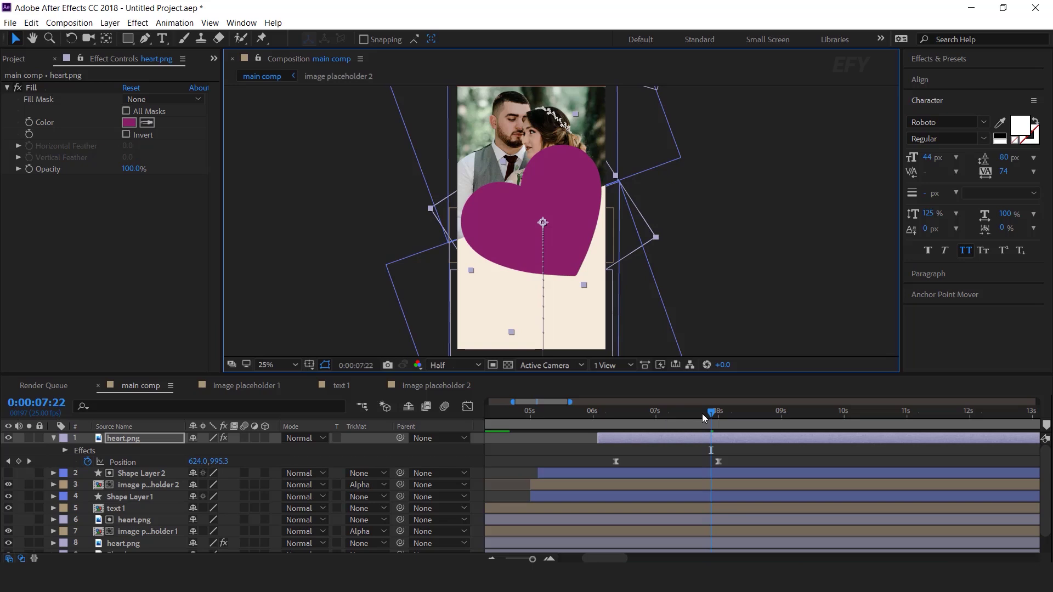
pyautogui.click(717, 417)
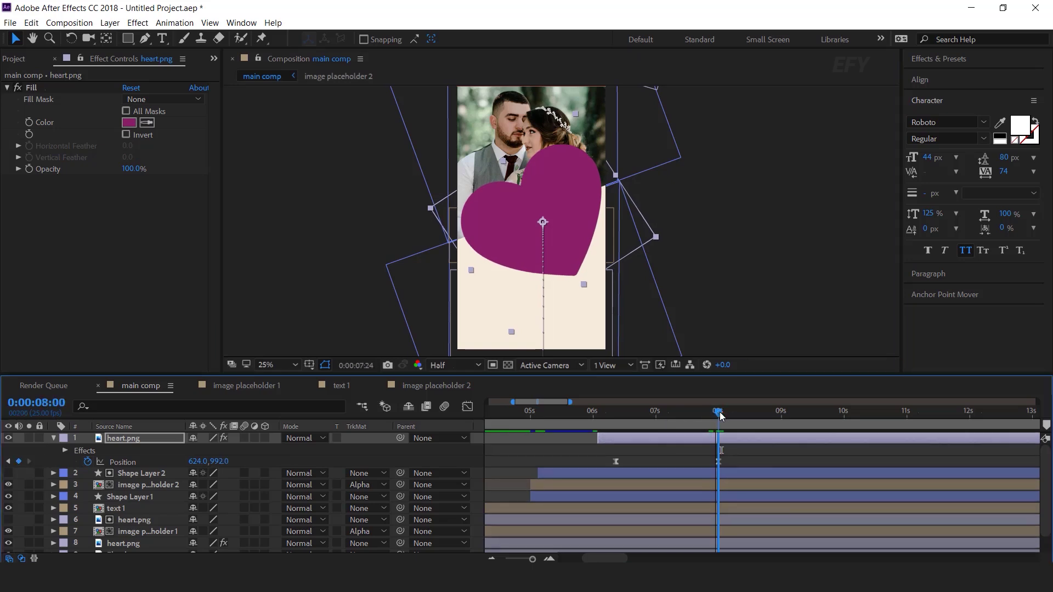
pyautogui.moveTo(565, 235); pyautogui.dragTo(571, 275)
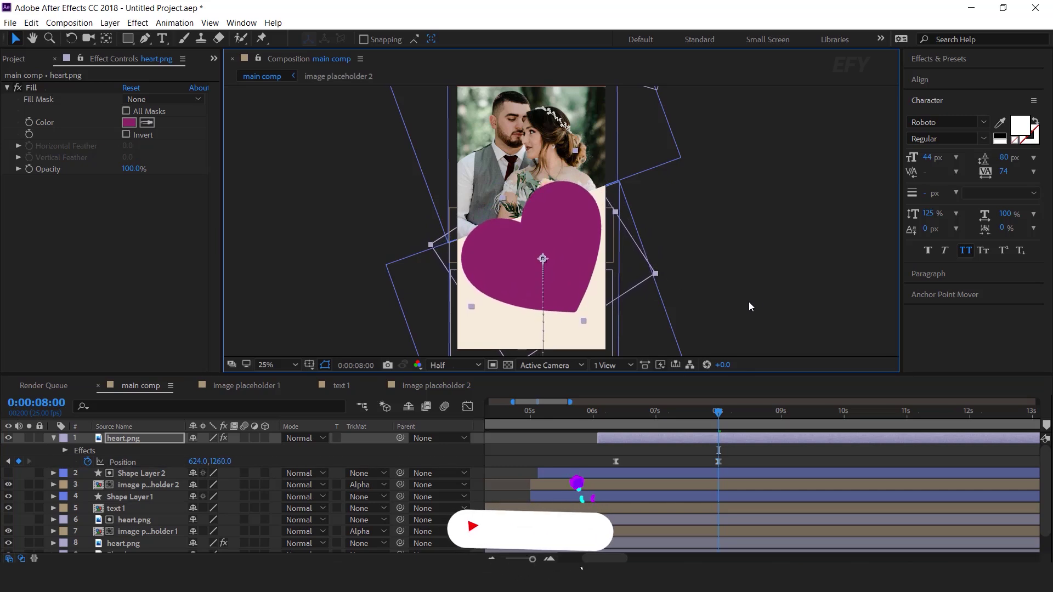
pyautogui.click(767, 300)
pyautogui.click(593, 411)
pyautogui.press('space')
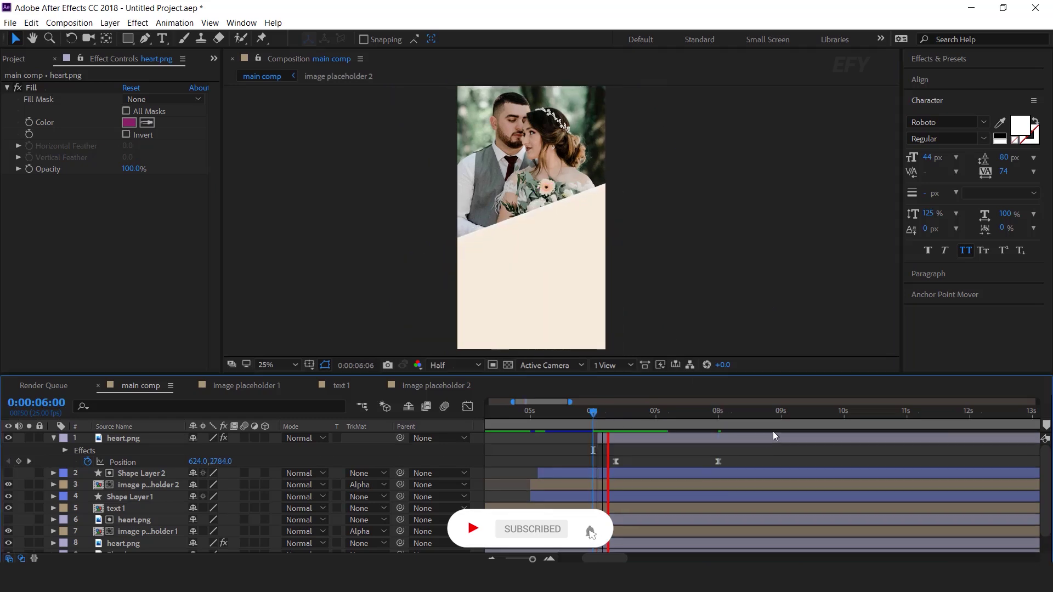
# Duplicate the text 1 composition as text 2 and place it as the top layer of main comp, centred over the purple heart
pyautogui.moveTo(705, 413); pyautogui.dragTo(718, 415)
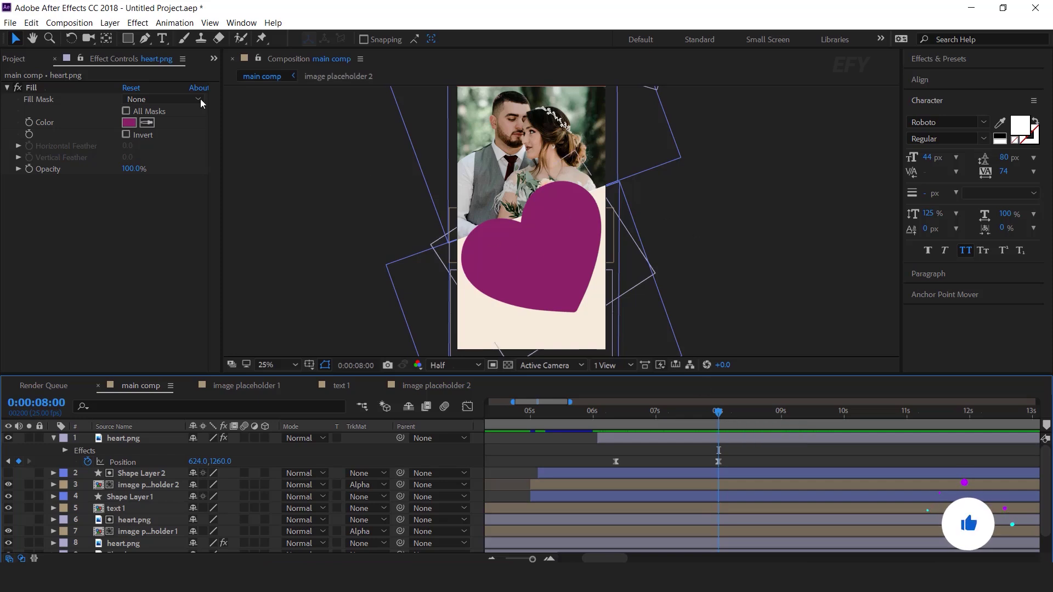
pyautogui.click(12, 58)
pyautogui.click(54, 439)
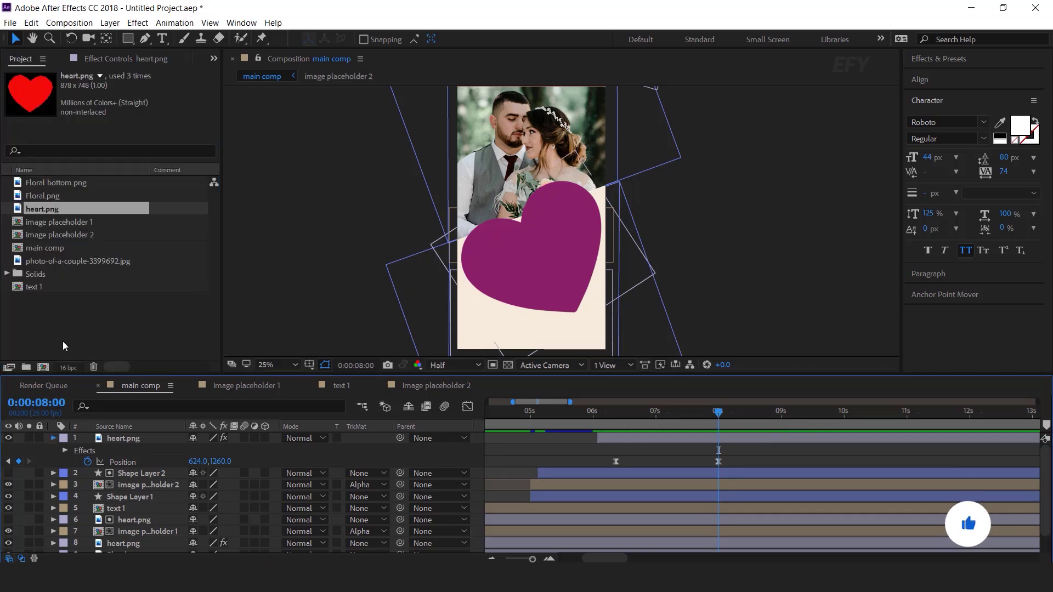
pyautogui.click(28, 277)
pyautogui.click(35, 289)
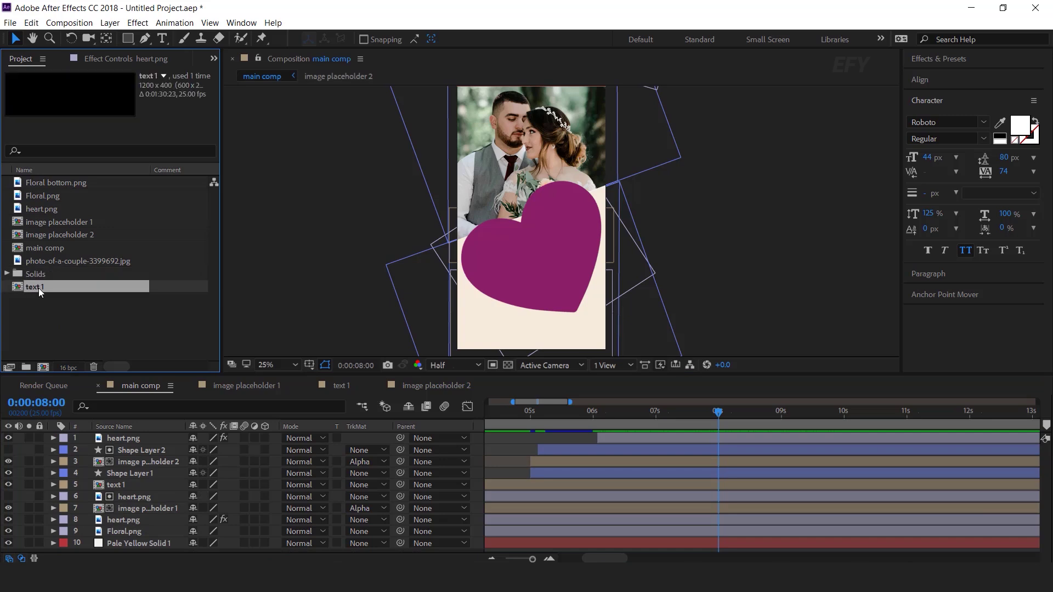
pyautogui.hotkey('ctrl', 'd')
pyautogui.moveTo(26, 298); pyautogui.dragTo(160, 436)
pyautogui.click(532, 260)
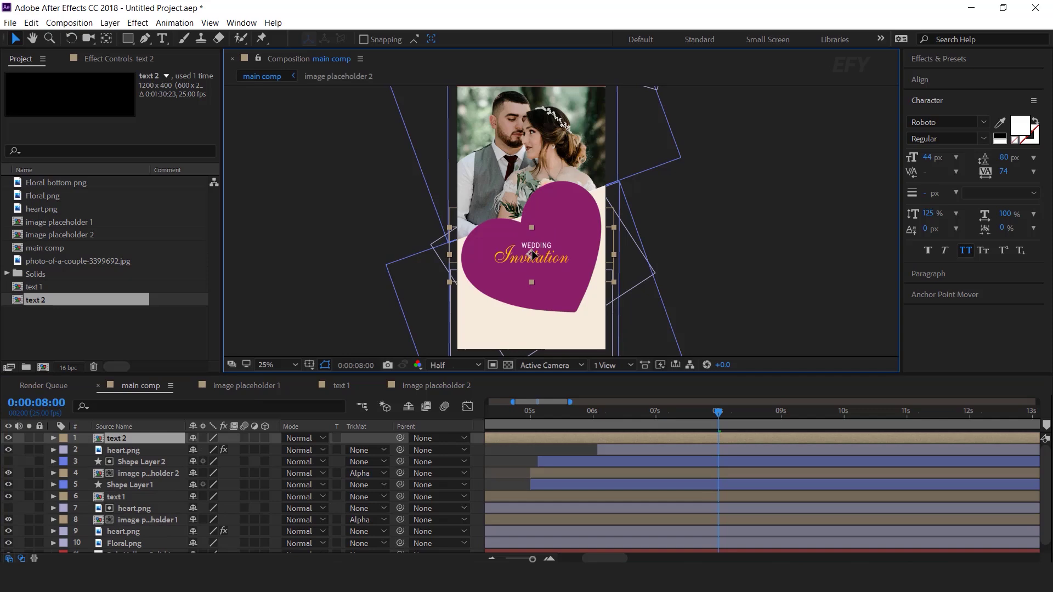
# Change the text 2 composition to show "Bride", "VS" and "Groom" on staggered lines, and return to main comp
pyautogui.doubleClick(119, 439)
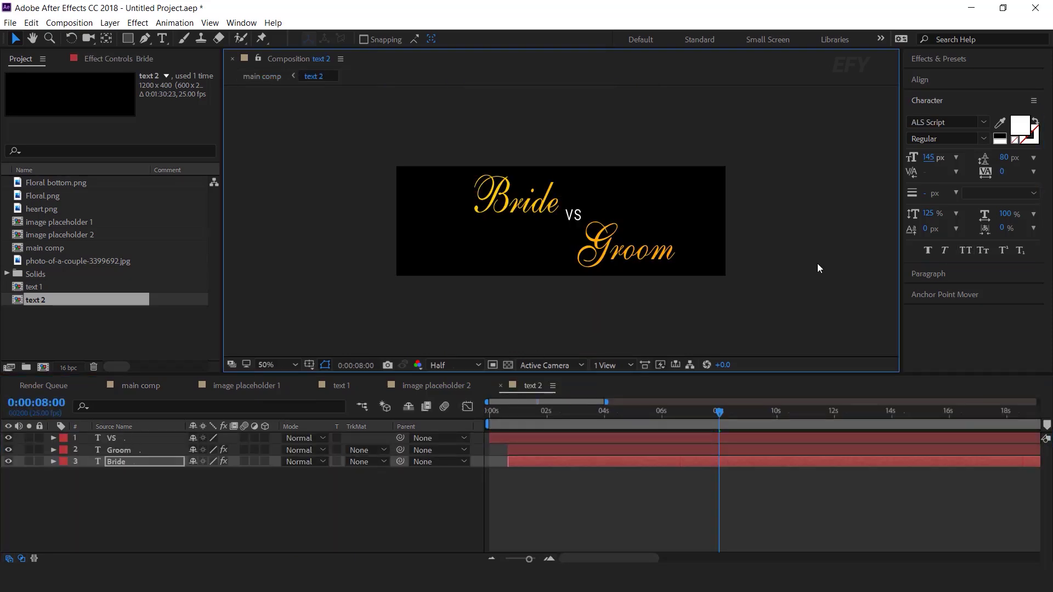
pyautogui.click(638, 254)
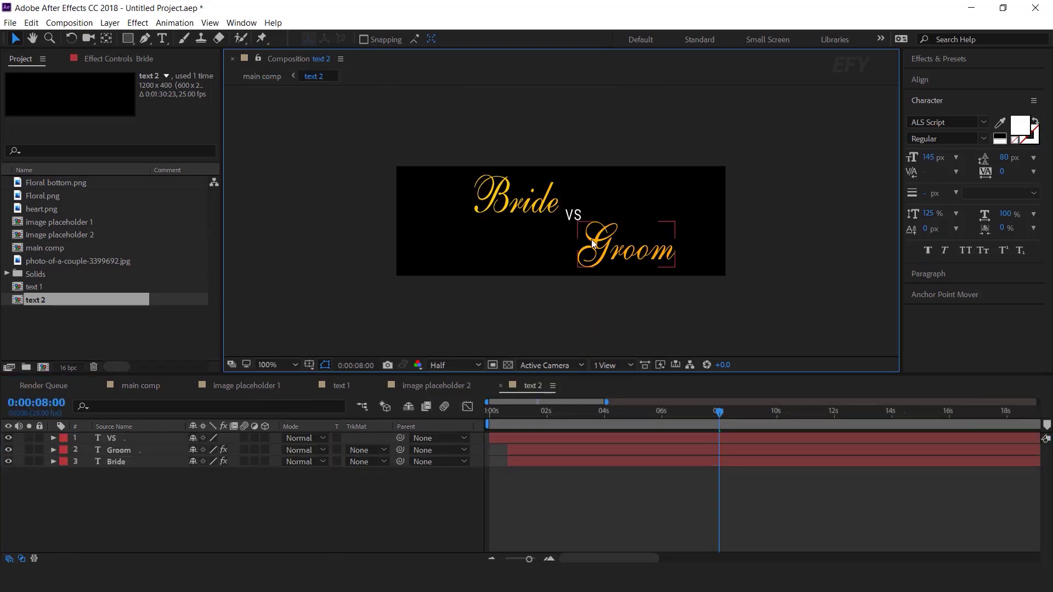
pyautogui.click(623, 252)
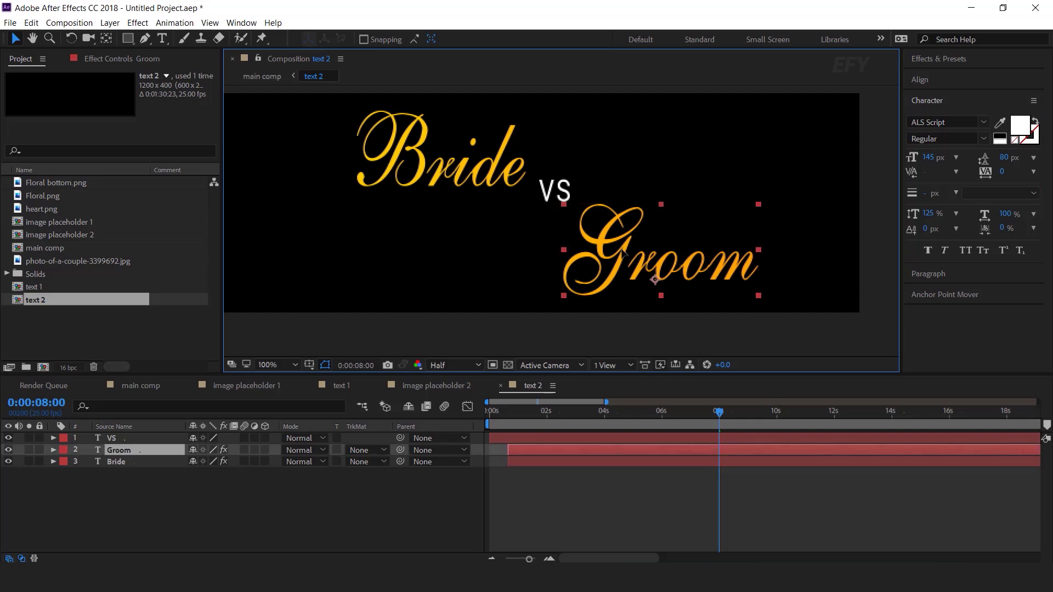
pyautogui.click(314, 510)
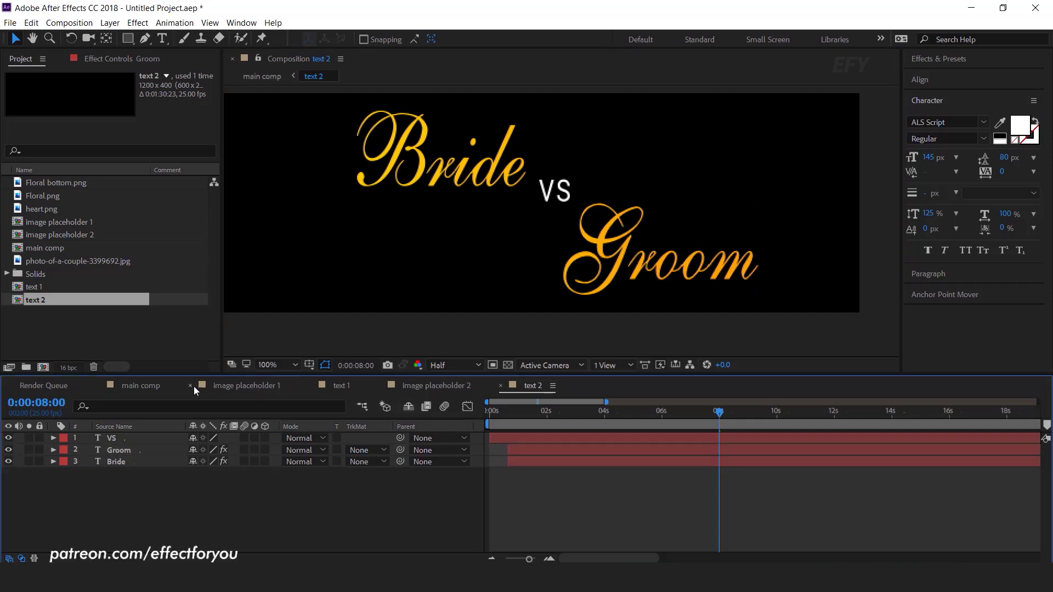
pyautogui.click(142, 386)
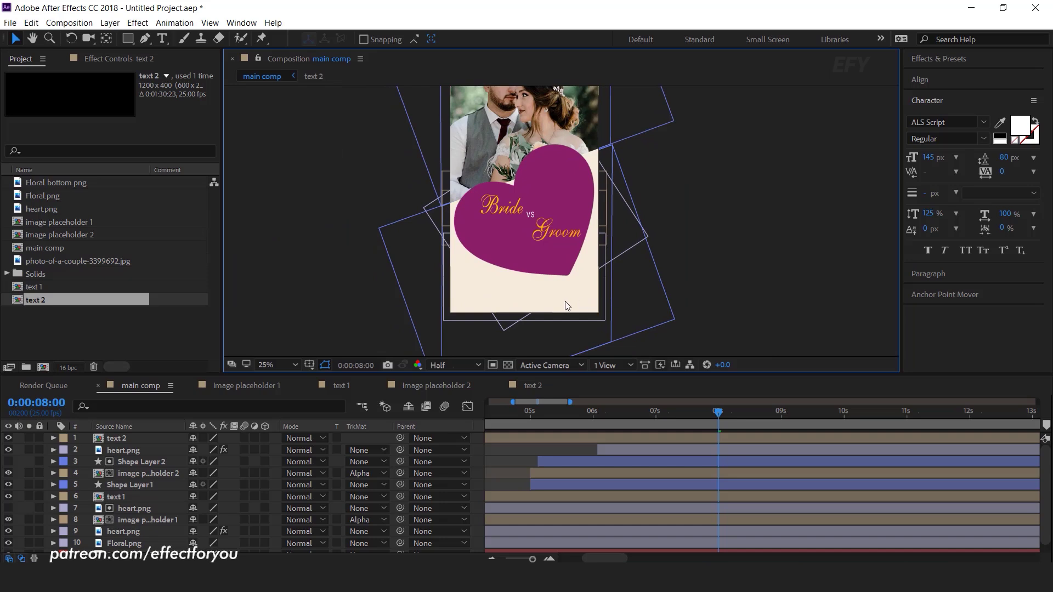
# Duplicate the text 2 composition as text 3, add it on top in main comp, and place it below the heart
pyautogui.click(34, 300)
pyautogui.hotkey('ctrl', 'd')
pyautogui.moveTo(61, 313); pyautogui.dragTo(149, 437)
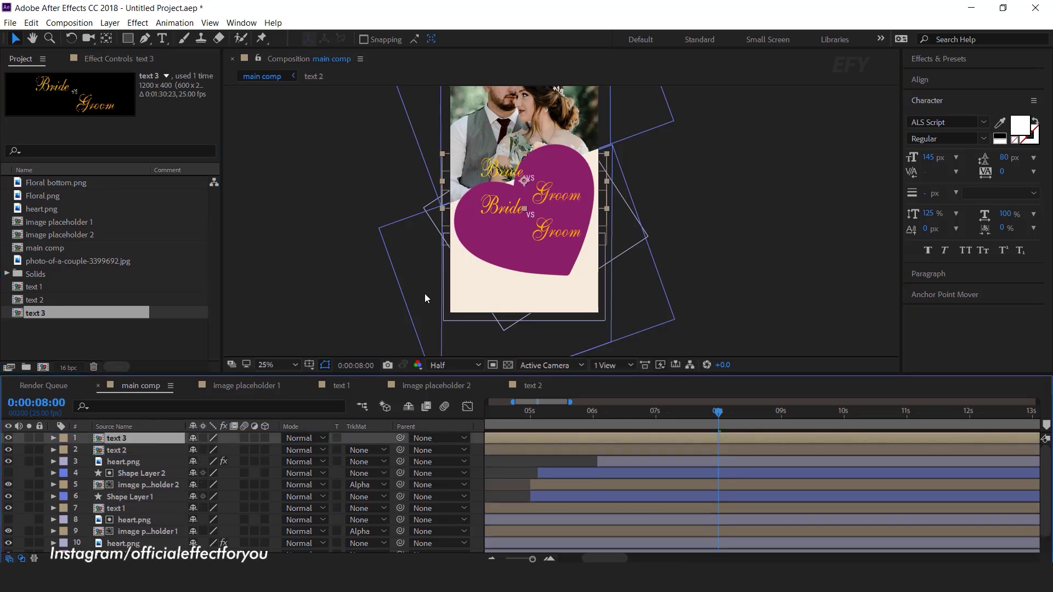
pyautogui.moveTo(522, 183); pyautogui.dragTo(526, 298)
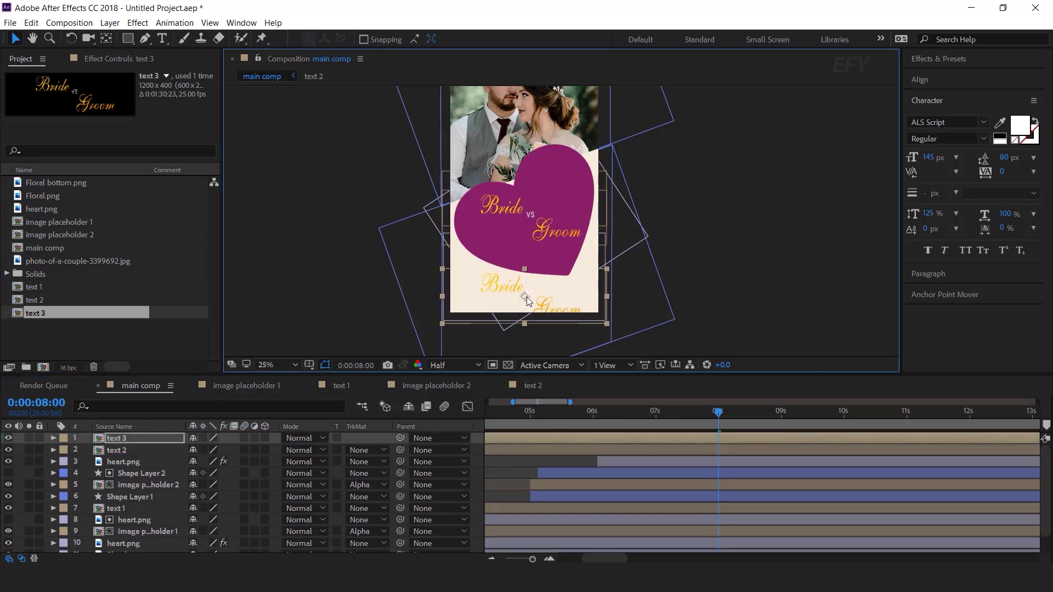
# In the text 3 composition, hide the Groom and Bride layers and replace the VS text with a centred "Type your text here"
pyautogui.doubleClick(117, 438)
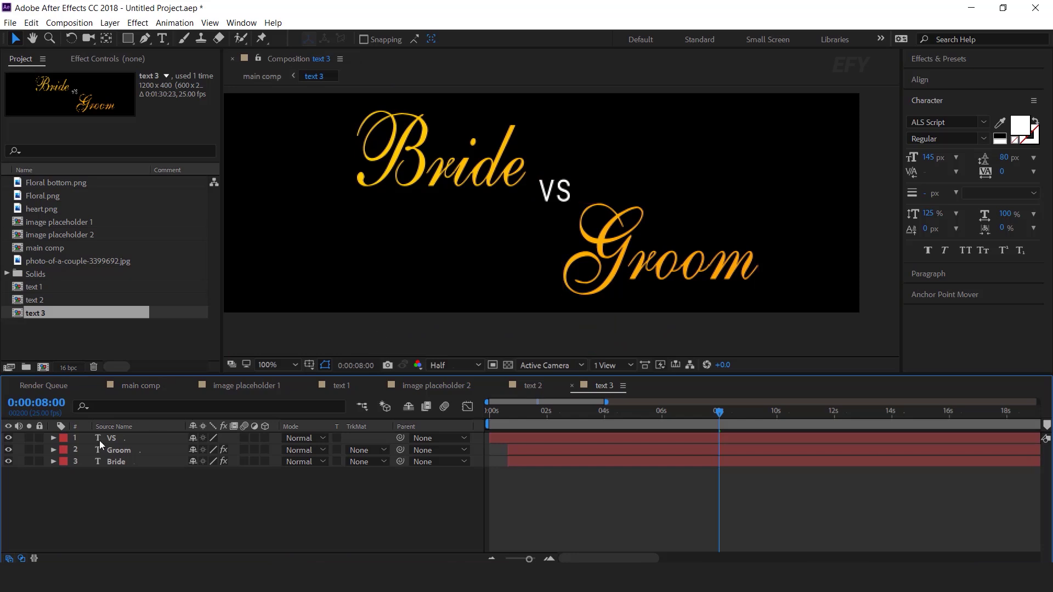
pyautogui.moveTo(8, 462); pyautogui.dragTo(9, 449)
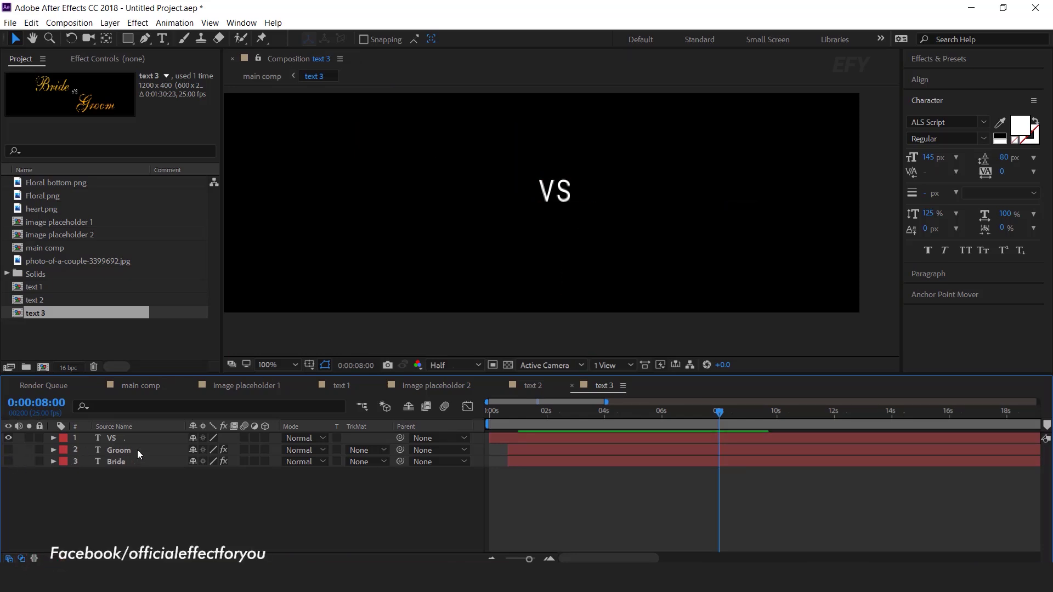
pyautogui.click(564, 195)
pyautogui.hotkey('ctrl', 't')
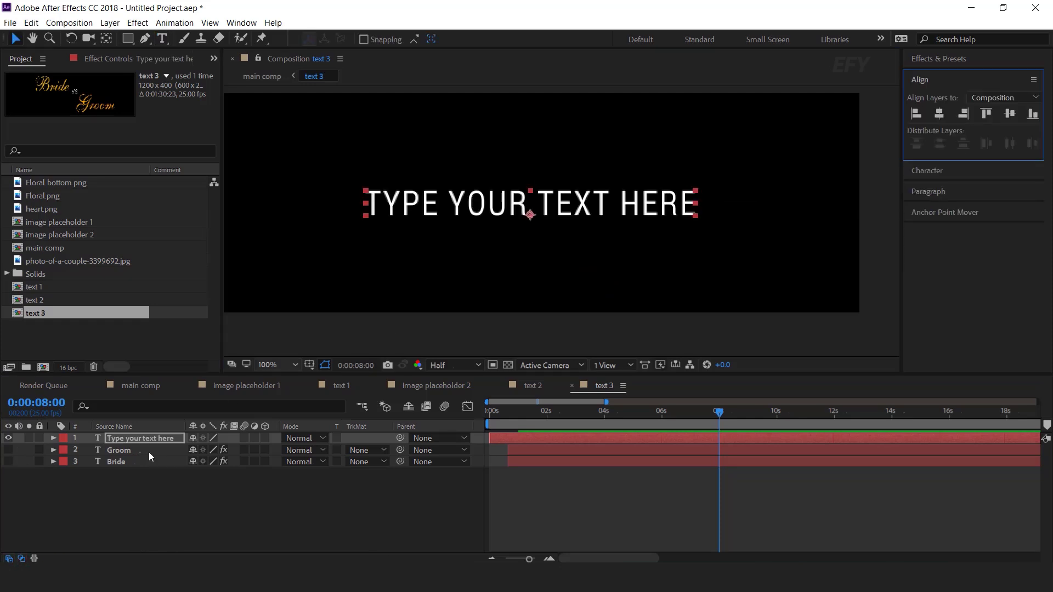
pyautogui.click(228, 502)
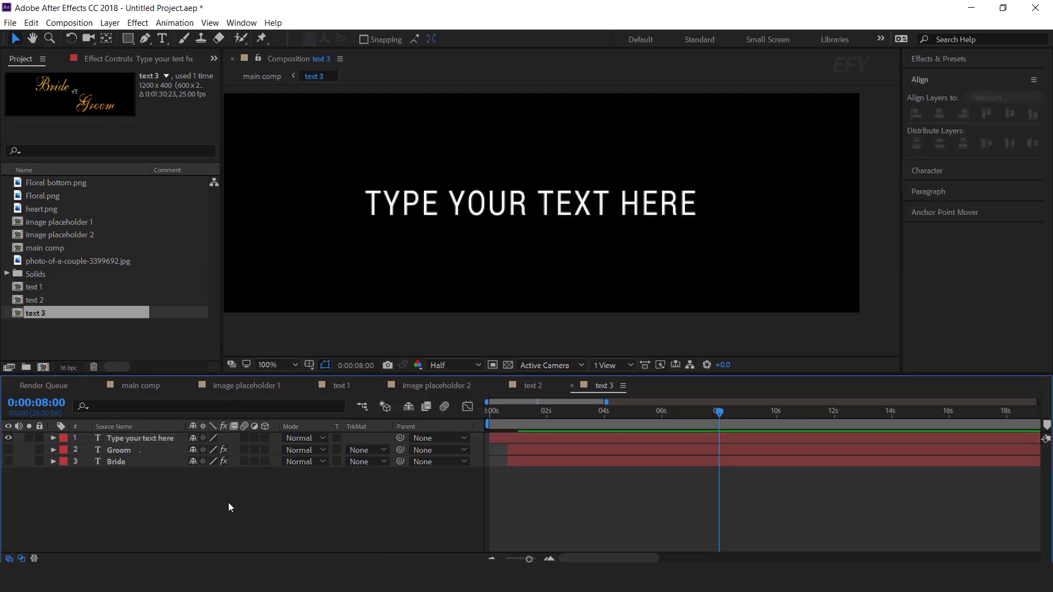
# Apply the Fill effect to the text 3 layer in main comp, sampling the heart's purple as its colour
pyautogui.click(118, 385)
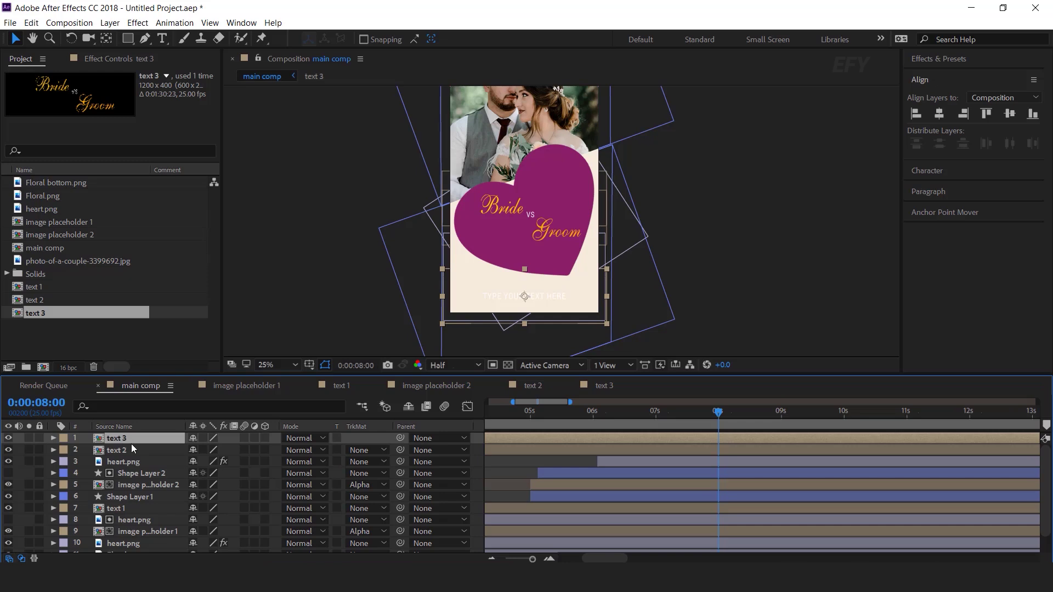
pyautogui.hotkey('ctrl', 'space')
pyautogui.write('fi')
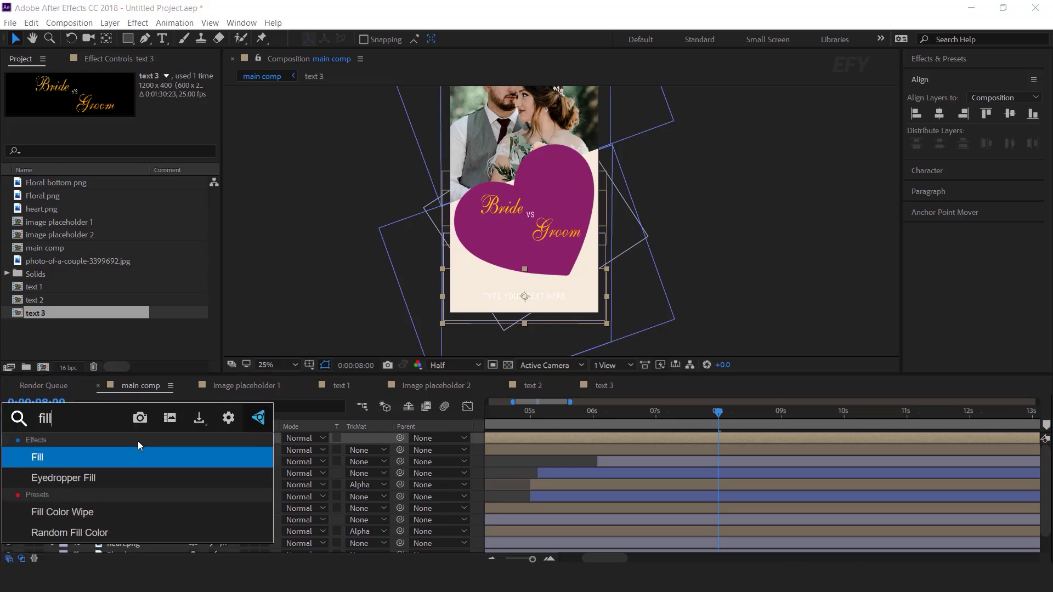
pyautogui.press('Return')
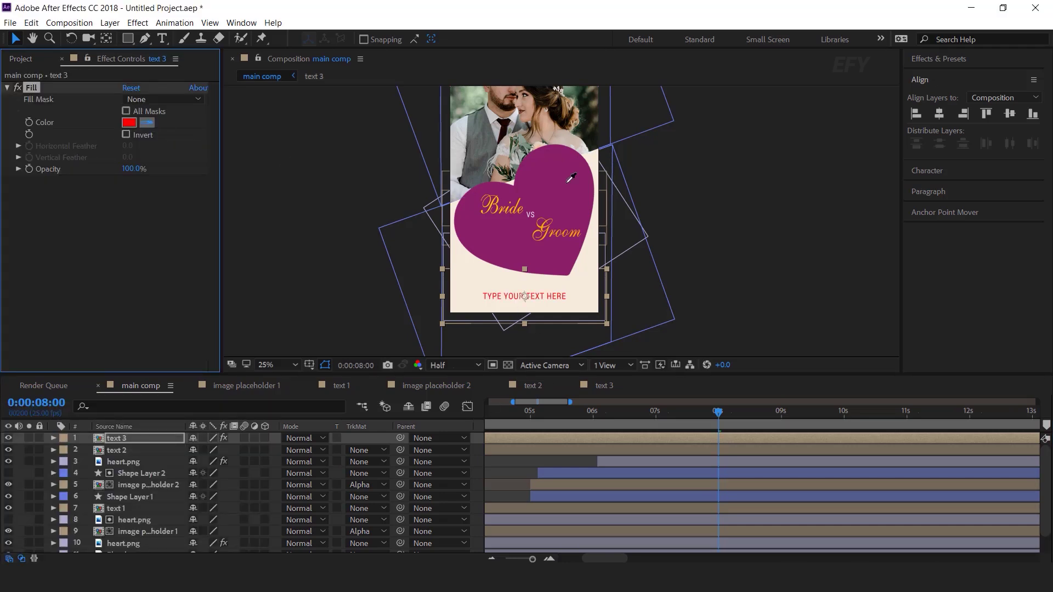
pyautogui.click(9, 91)
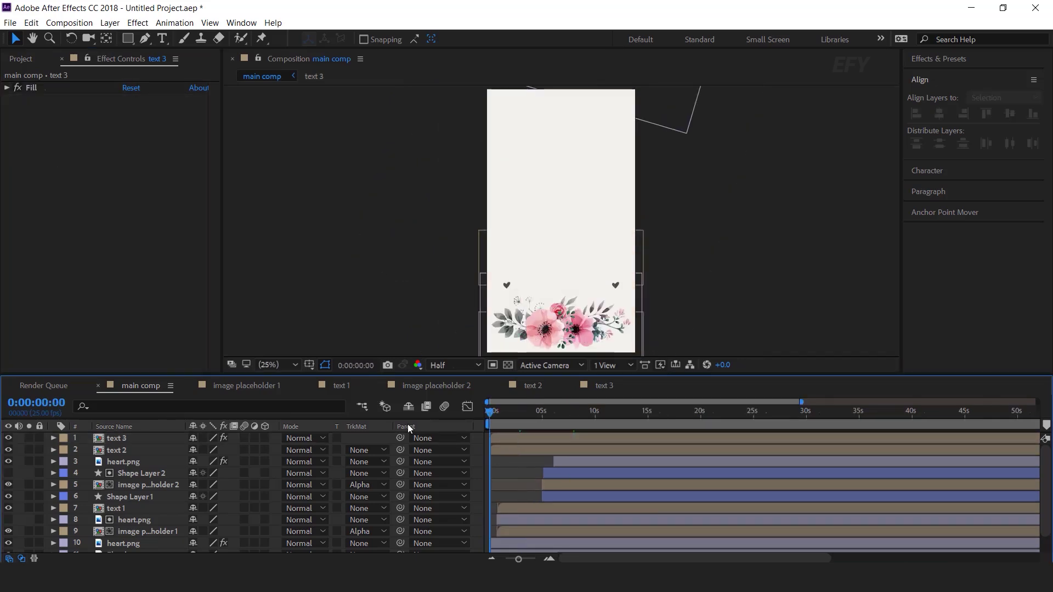
# Shift the text 2 and text 3 layers together so they start at about 6.5 seconds, just after the top heart layer begins
pyautogui.press('space')
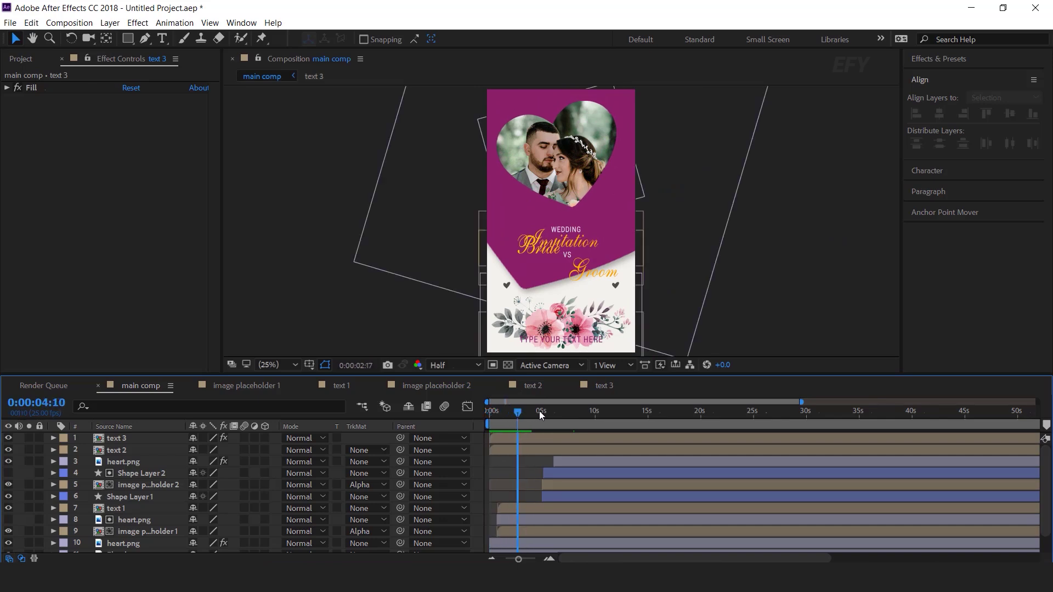
pyautogui.click(535, 450)
pyautogui.keyDown('shift'); pyautogui.click(551, 438); pyautogui.keyUp('shift')
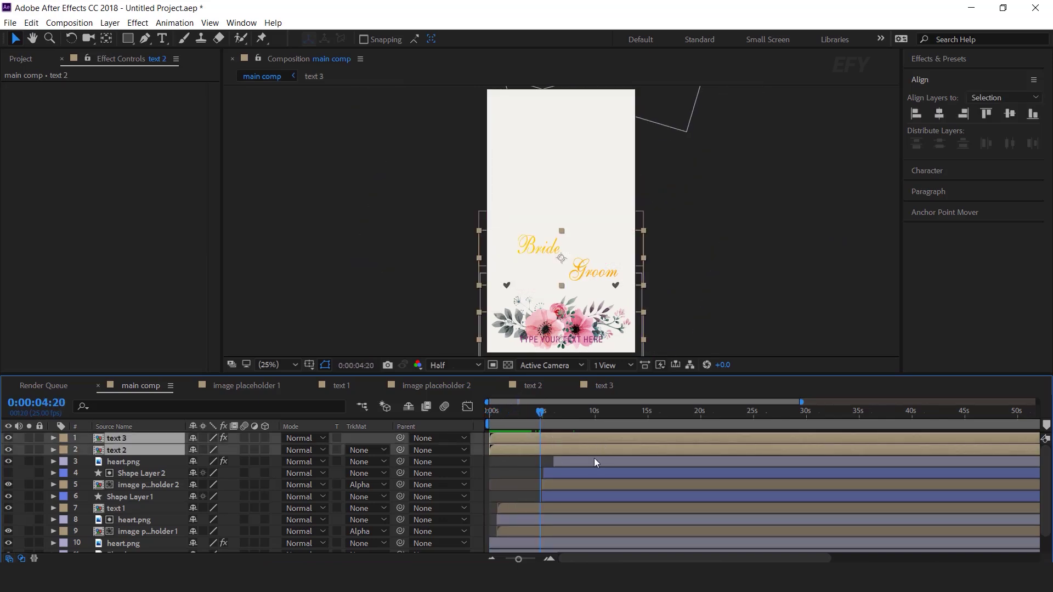
pyautogui.moveTo(595, 448); pyautogui.dragTo(620, 447)
# Preview the main comp from the start through about 8 seconds to check the timing of the text and heart
pyautogui.moveTo(540, 413); pyautogui.dragTo(443, 431)
pyautogui.press('space')
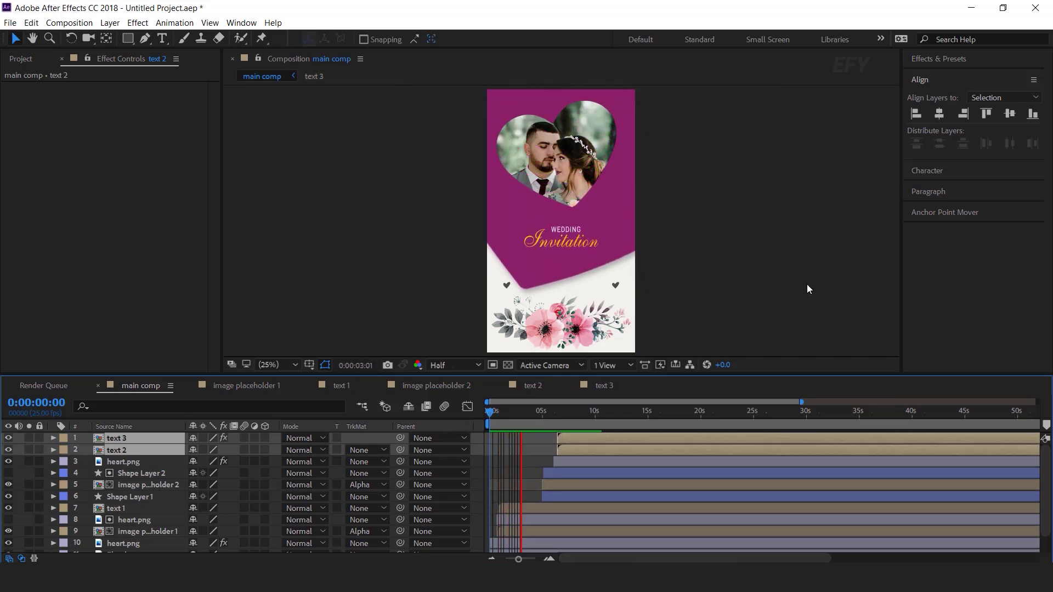
pyautogui.click(549, 556)
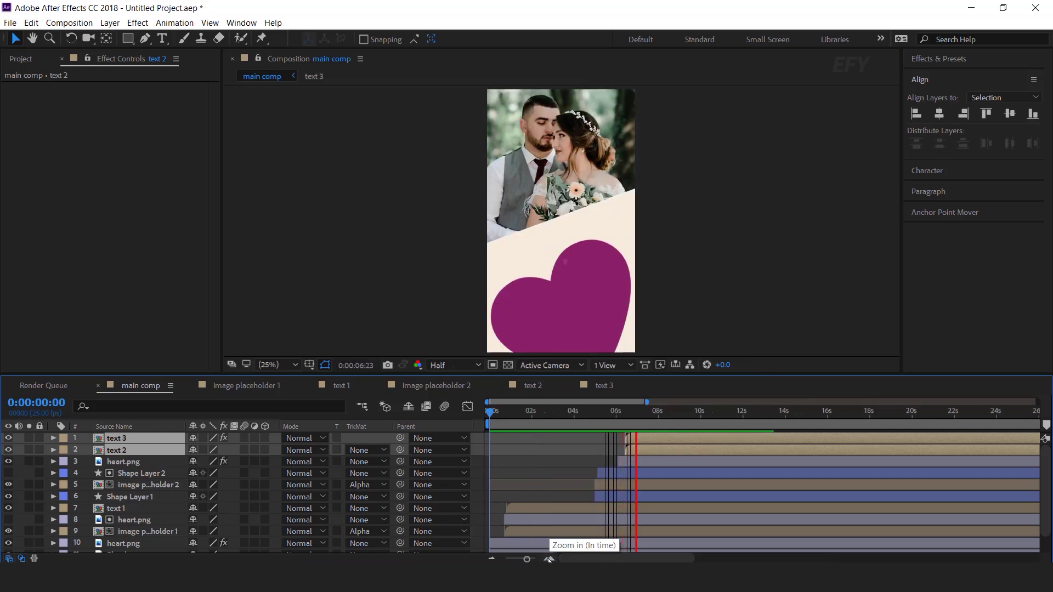
pyautogui.click(660, 412)
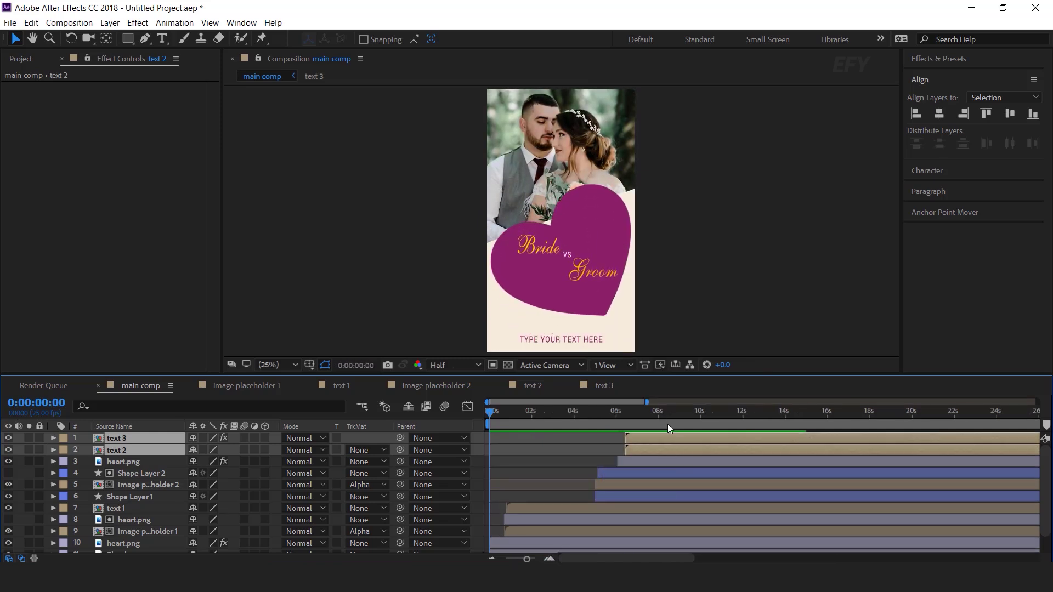
# Shift the text 2 and text 3 layers together to start at about 7 seconds and preview the timing
pyautogui.moveTo(680, 436); pyautogui.dragTo(694, 436)
pyautogui.press('space')
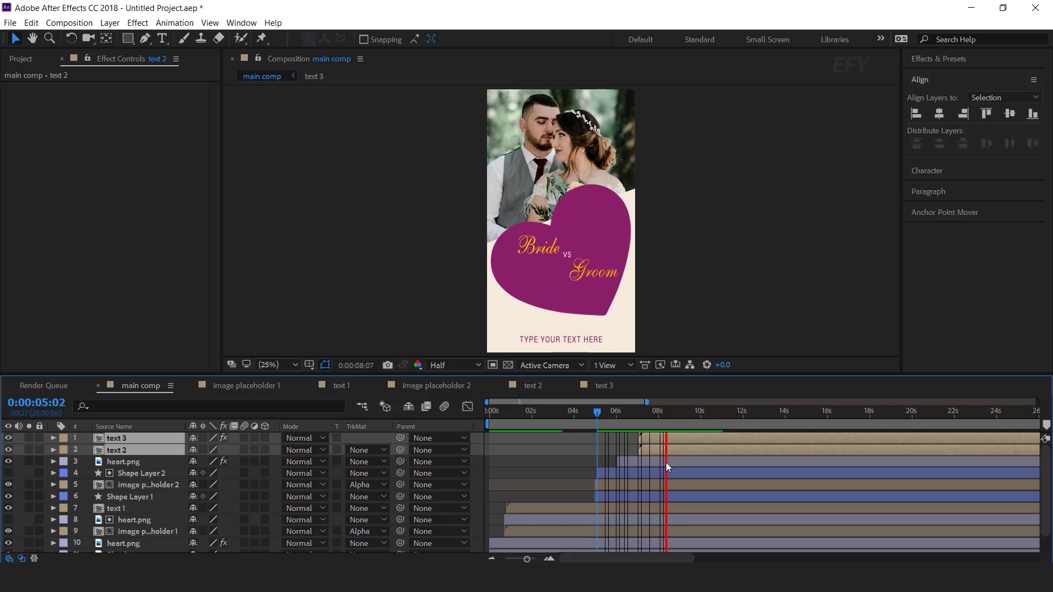
pyautogui.click(674, 266)
# Keyframe the large purple heart's scale at 10:06 and enlarge it to 692.2% at 12:05 so it fills the frame
pyautogui.click(616, 195)
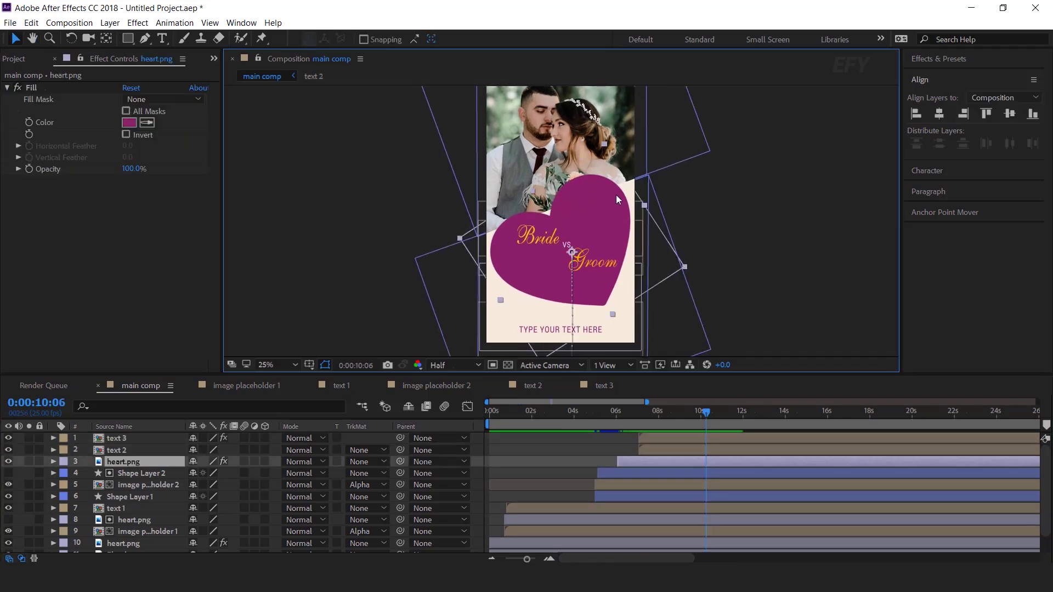
pyautogui.press('s')
pyautogui.click(88, 473)
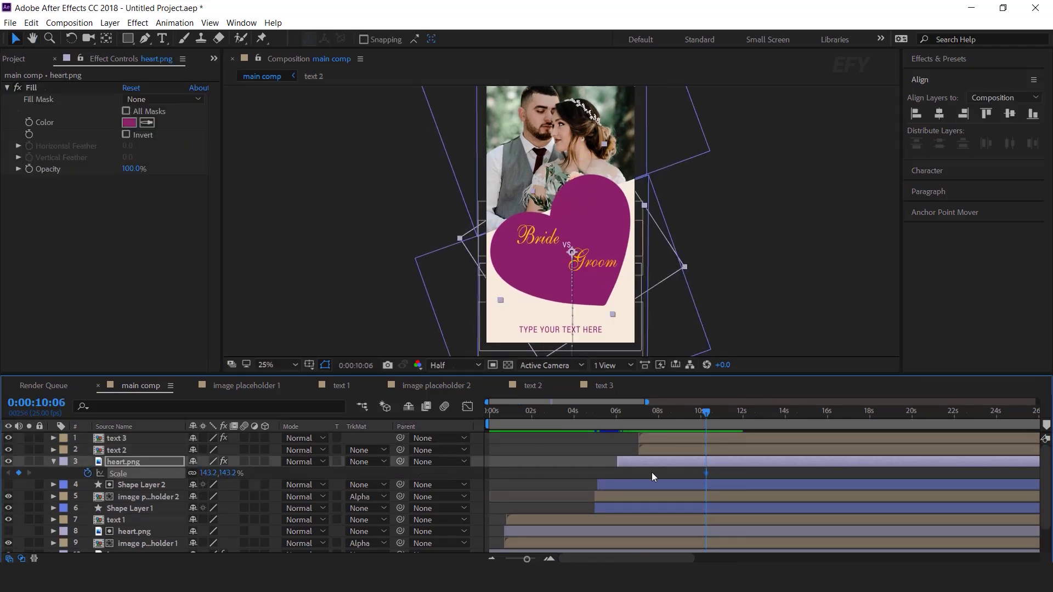
pyautogui.moveTo(706, 410); pyautogui.dragTo(747, 410)
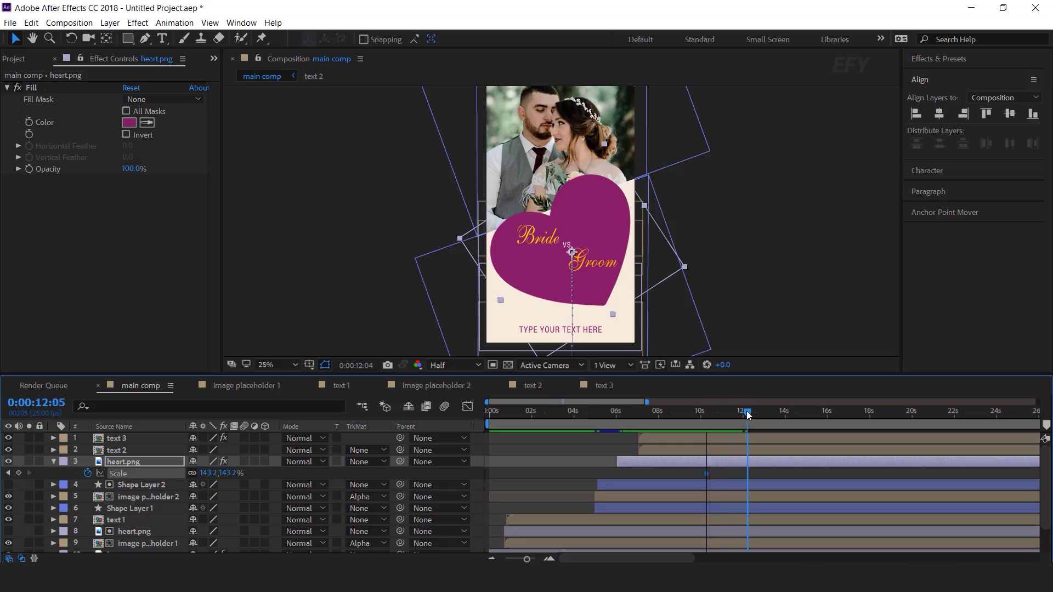
pyautogui.moveTo(233, 472); pyautogui.dragTo(308, 472)
pyautogui.press(',')
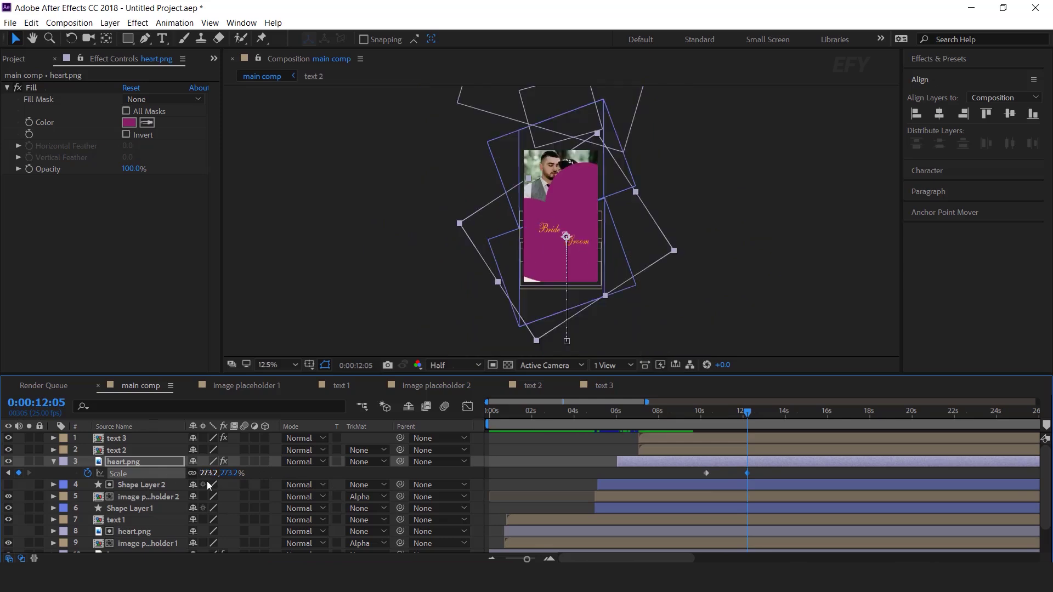
pyautogui.moveTo(231, 473); pyautogui.dragTo(544, 497)
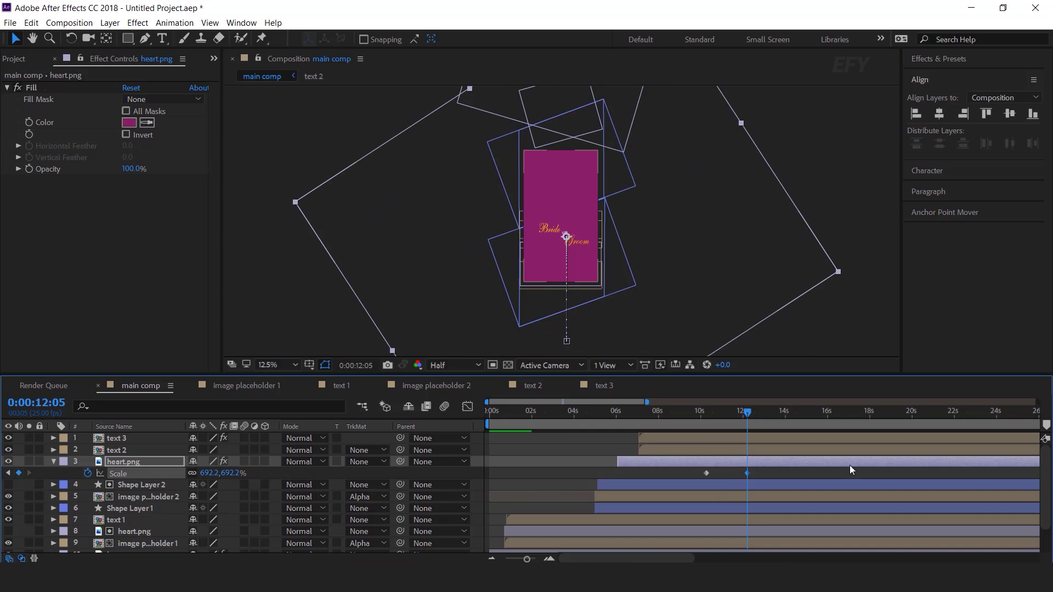
# Apply Easy Ease to the large heart's last two scale keyframes and stretch the final keyframe's easing towards the start in the graph
pyautogui.moveTo(777, 470); pyautogui.dragTo(682, 478)
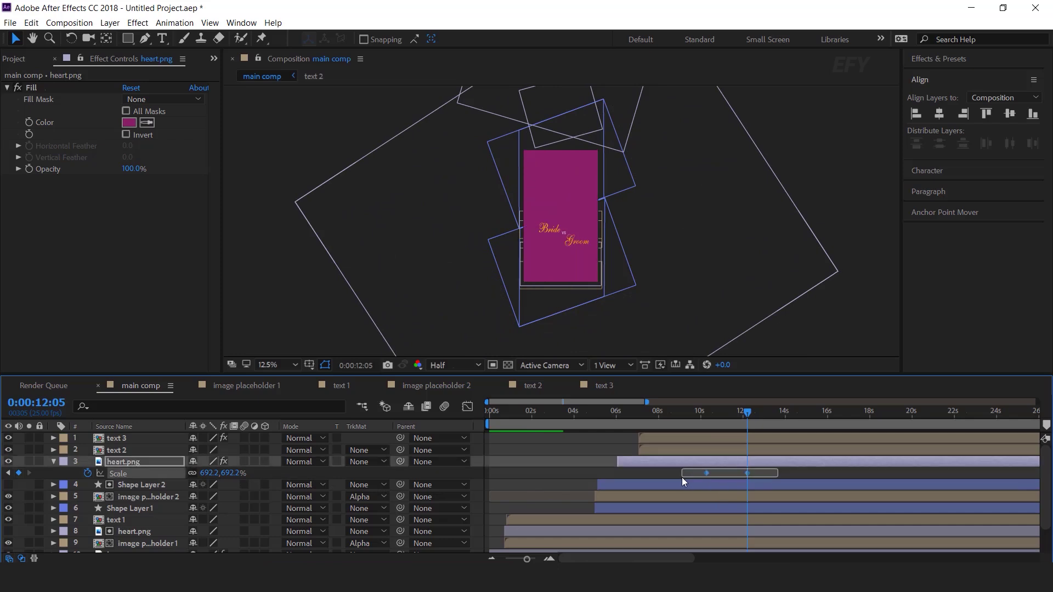
pyautogui.rightClick(747, 472)
pyautogui.moveTo(788, 467)
pyautogui.click(577, 505)
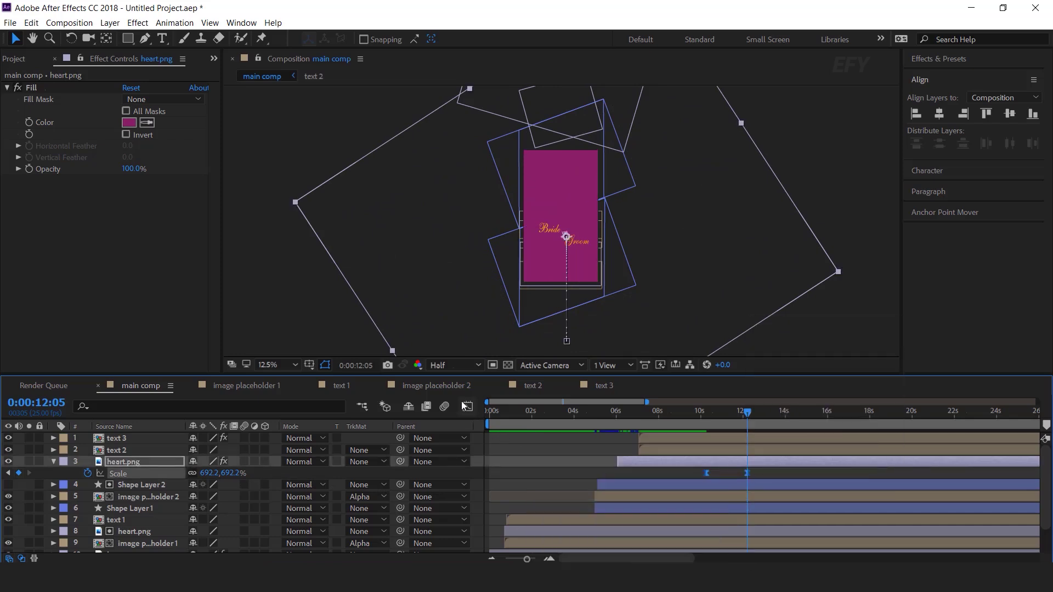
pyautogui.click(467, 407)
pyautogui.scroll(2, 747, 519)
pyautogui.moveTo(793, 508); pyautogui.dragTo(571, 531)
pyautogui.moveTo(719, 525); pyautogui.dragTo(588, 508)
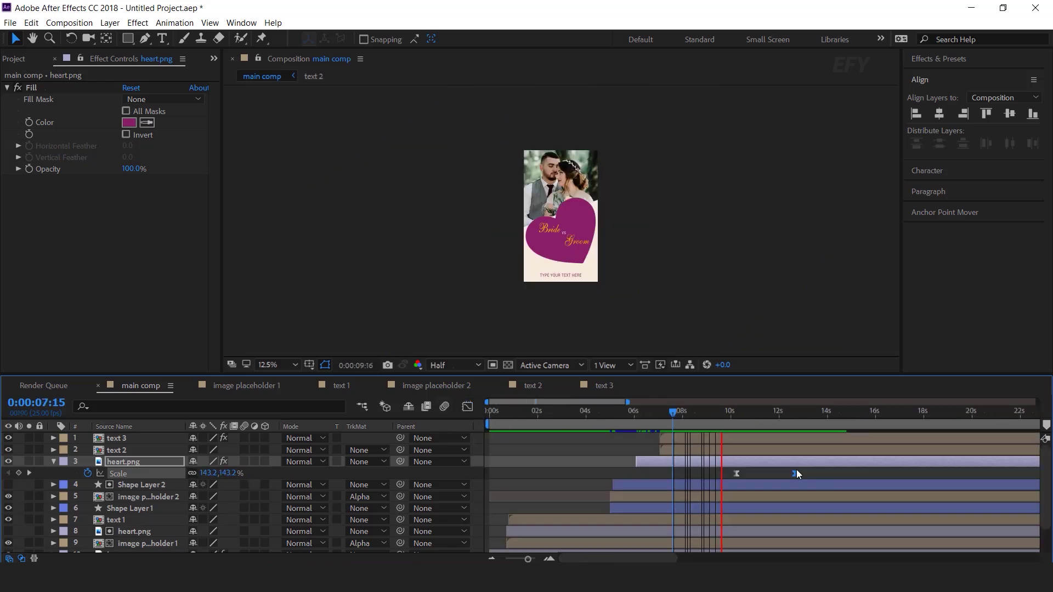
# Fade the text 3 and text 2 layers out with opacity keyframes, from 100% at 11:00 to 0% at 11:19
pyautogui.moveTo(739, 415); pyautogui.dragTo(758, 416)
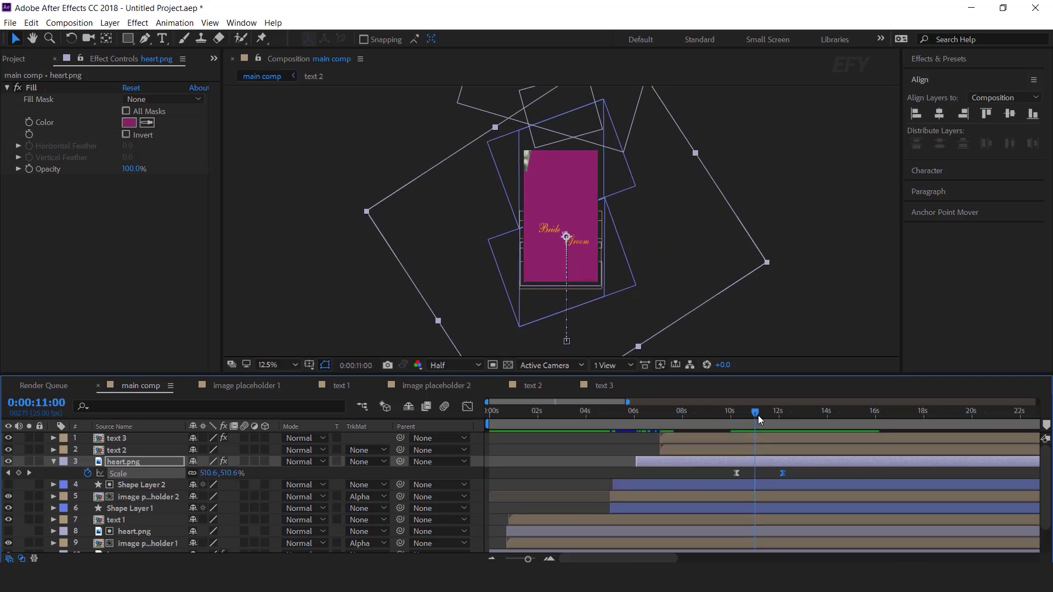
pyautogui.click(764, 439)
pyautogui.keyDown('shift'); pyautogui.click(765, 451); pyautogui.keyUp('shift')
pyautogui.press('t')
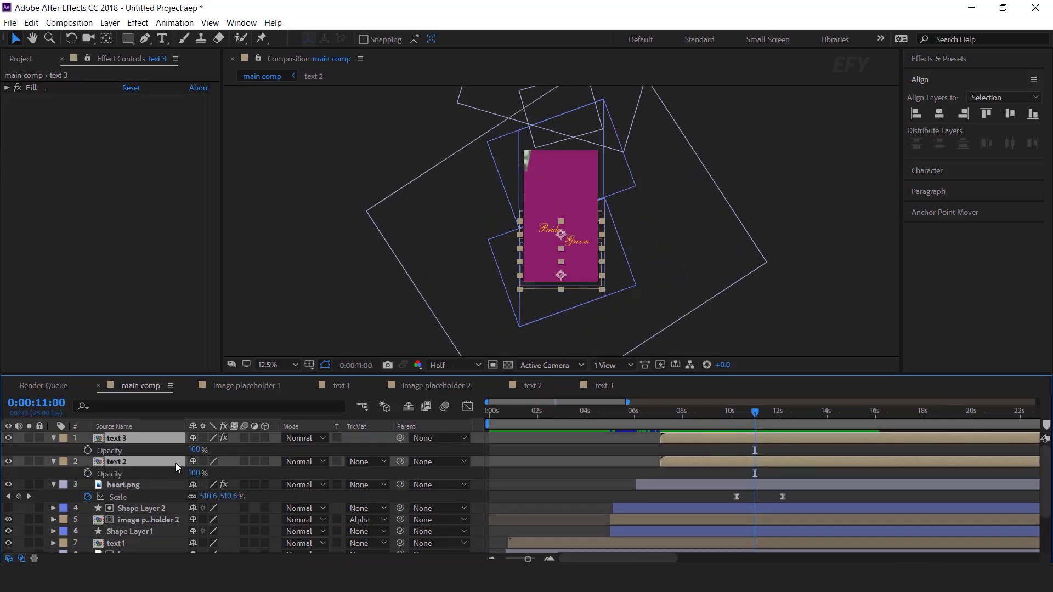
pyautogui.click(88, 451)
pyautogui.moveTo(755, 412); pyautogui.dragTo(775, 416)
pyautogui.moveTo(197, 451); pyautogui.dragTo(159, 451)
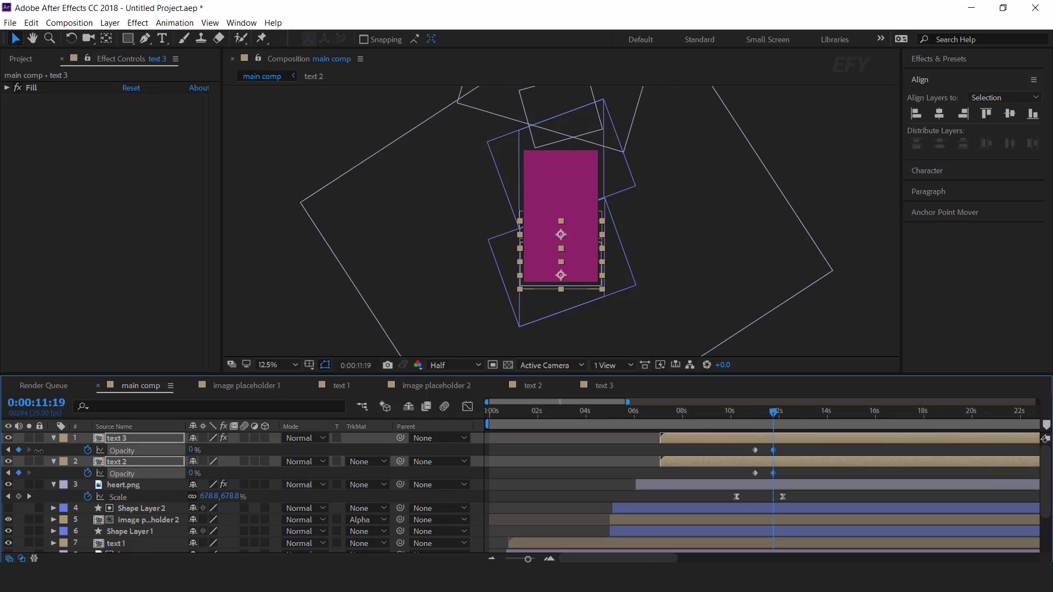
# Move the text fade-out keyframes earlier to run from about 10.7 to 11.2 seconds, and preview the transition
pyautogui.moveTo(725, 415); pyautogui.dragTo(751, 420)
pyautogui.press('space')
pyautogui.scroll(1, 756, 435)
pyautogui.moveTo(806, 447); pyautogui.dragTo(772, 472)
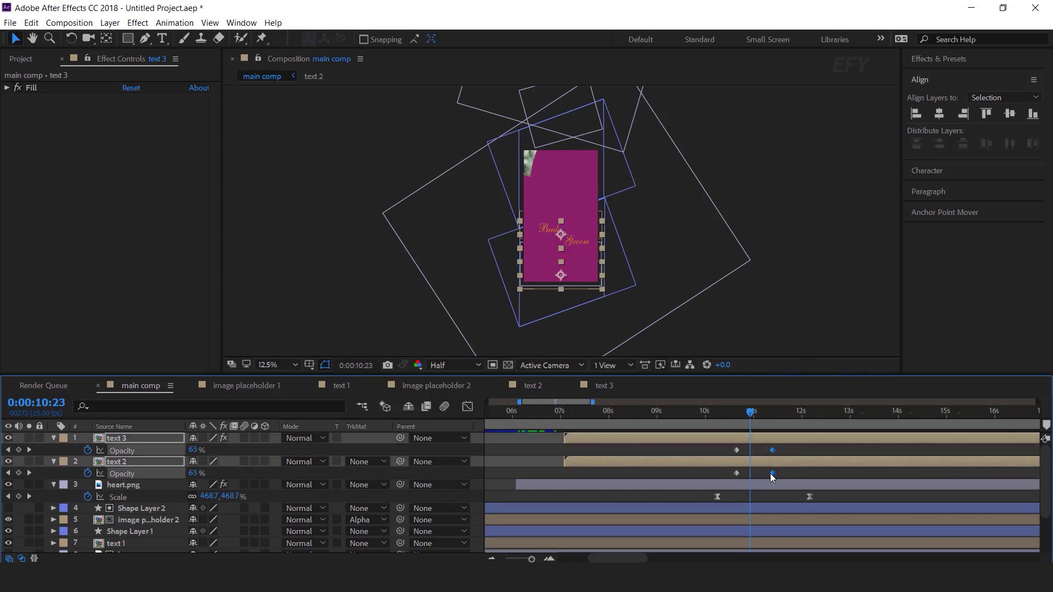
pyautogui.click(716, 413)
pyautogui.press('space')
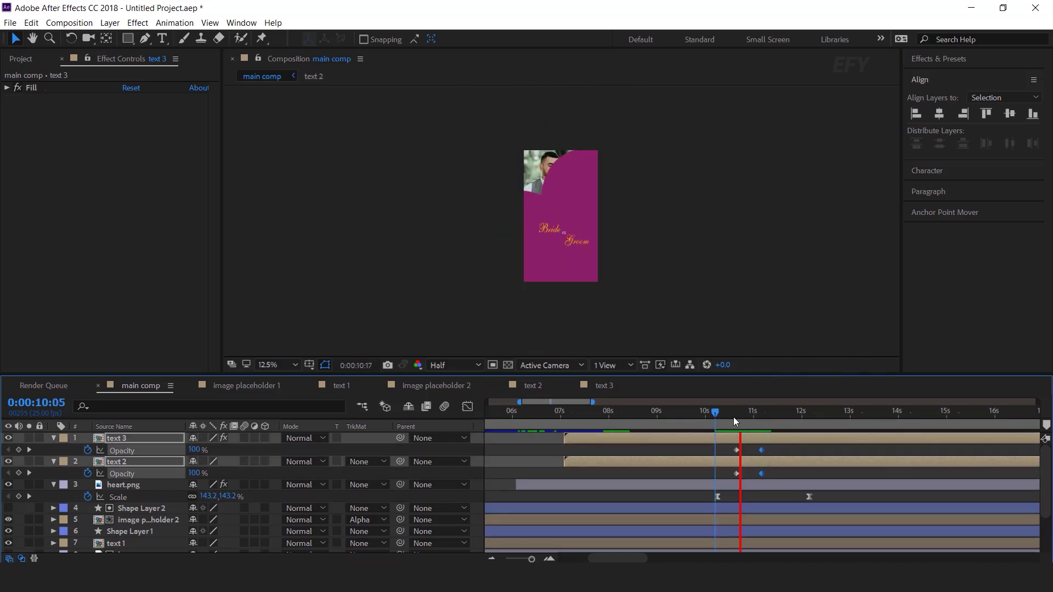
pyautogui.moveTo(756, 416); pyautogui.dragTo(793, 418)
# Collapse the open layer properties and add heart.png from the project as the top layer, starting at about 11.6 seconds
pyautogui.click(883, 321)
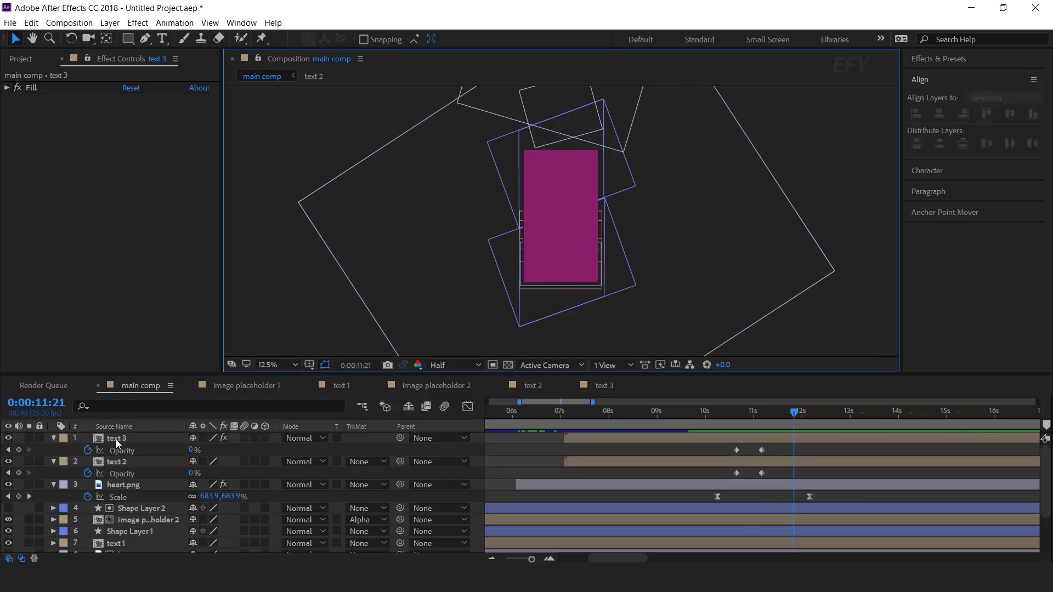
pyautogui.click(53, 485)
pyautogui.click(53, 462)
pyautogui.click(53, 438)
pyautogui.click(20, 58)
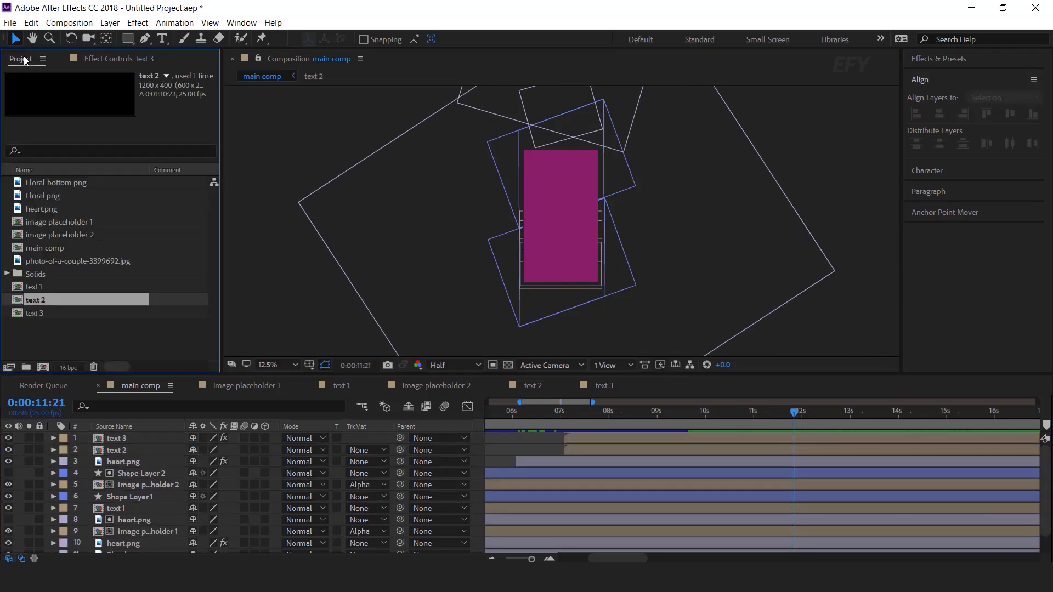
pyautogui.click(63, 211)
pyautogui.moveTo(20, 210); pyautogui.dragTo(789, 442)
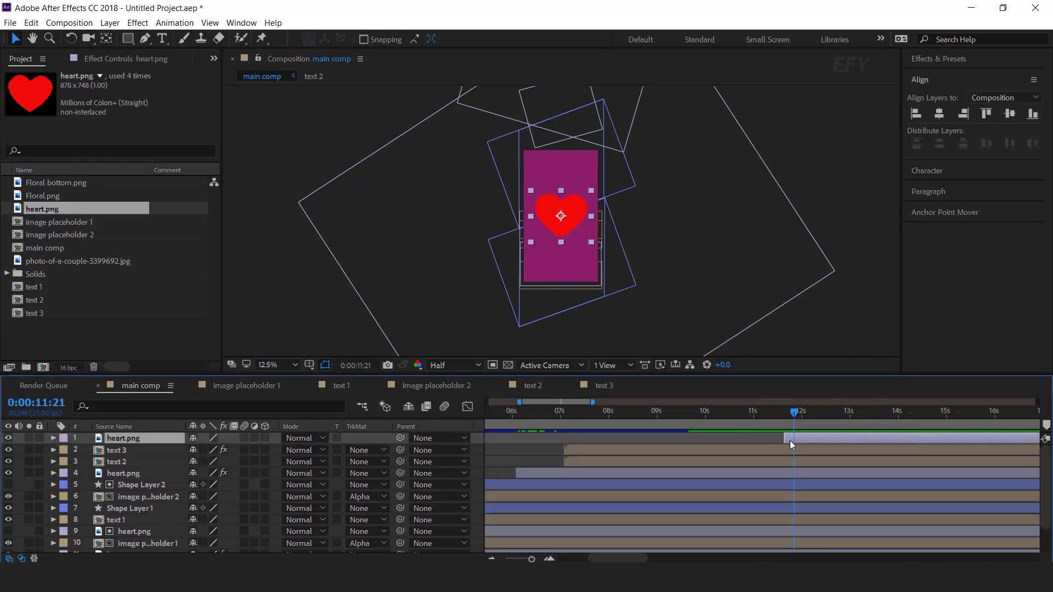
# Apply the Fill effect to the new heart layer and set its colour to a darker shade of the background purple
pyautogui.click(583, 235)
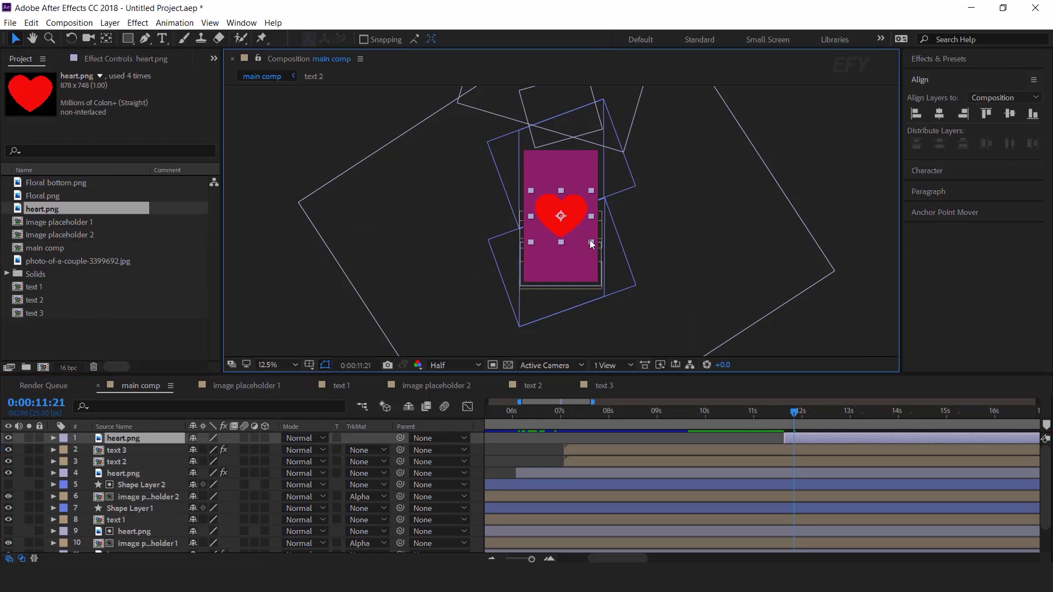
pyautogui.press('.')
pyautogui.hotkey('ctrl', 'space')
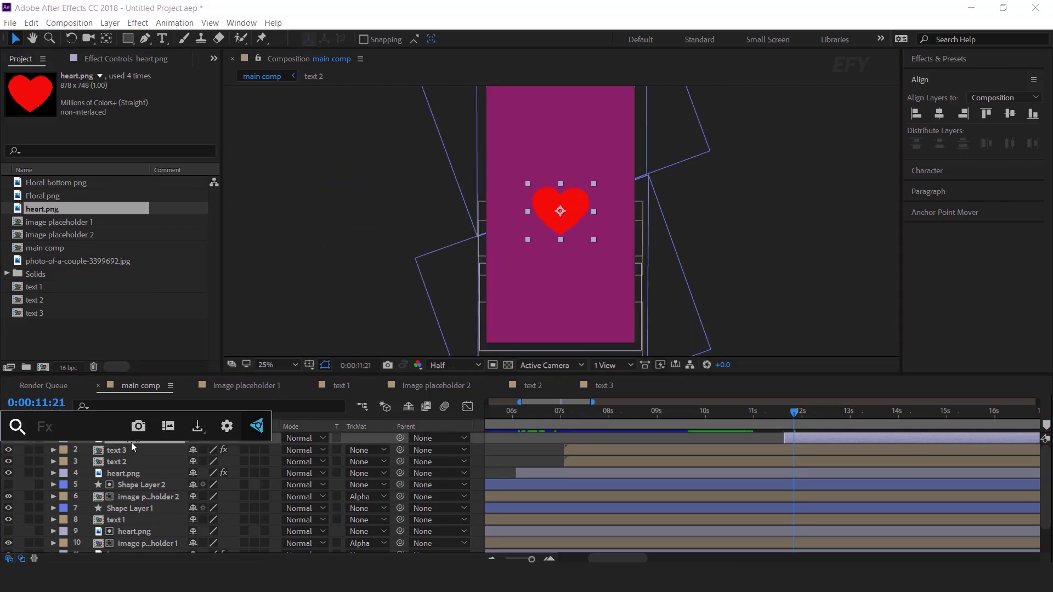
pyautogui.write('fill')
pyautogui.press('Return')
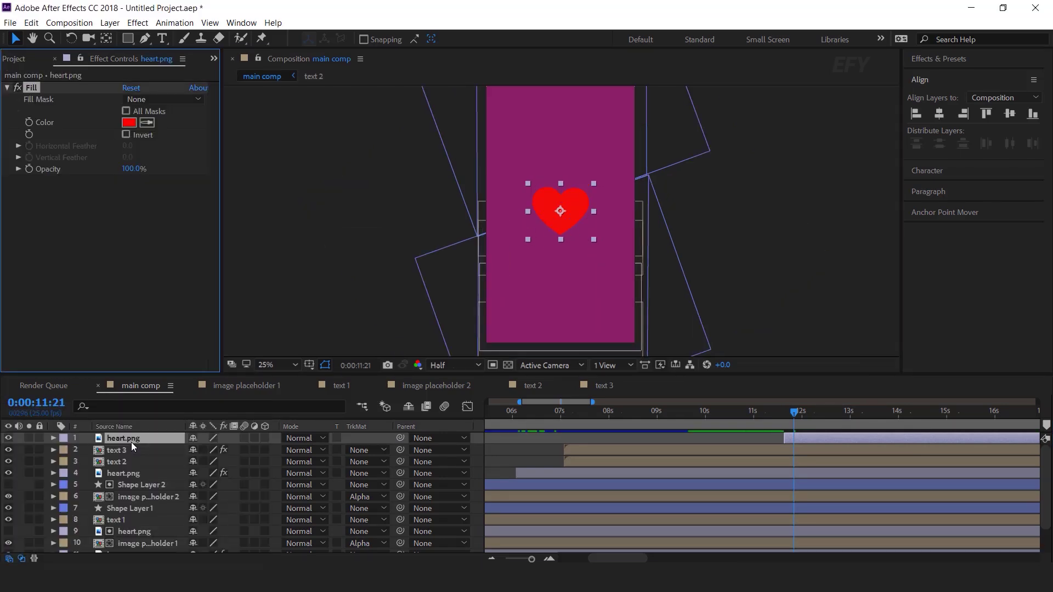
pyautogui.click(531, 126)
pyautogui.click(130, 124)
pyautogui.moveTo(148, 161); pyautogui.dragTo(172, 229)
pyautogui.click(340, 132)
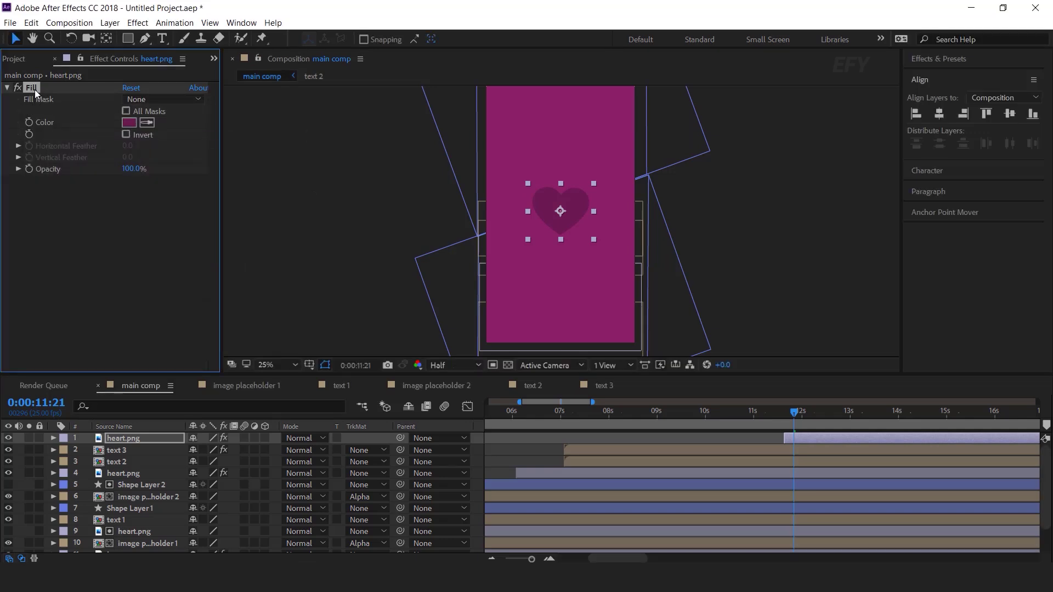
# Move the new heart up to the top area of the card, horizontally centred, and rotate it slightly clockwise
pyautogui.moveTo(565, 216); pyautogui.dragTo(612, 142)
pyautogui.press('w')
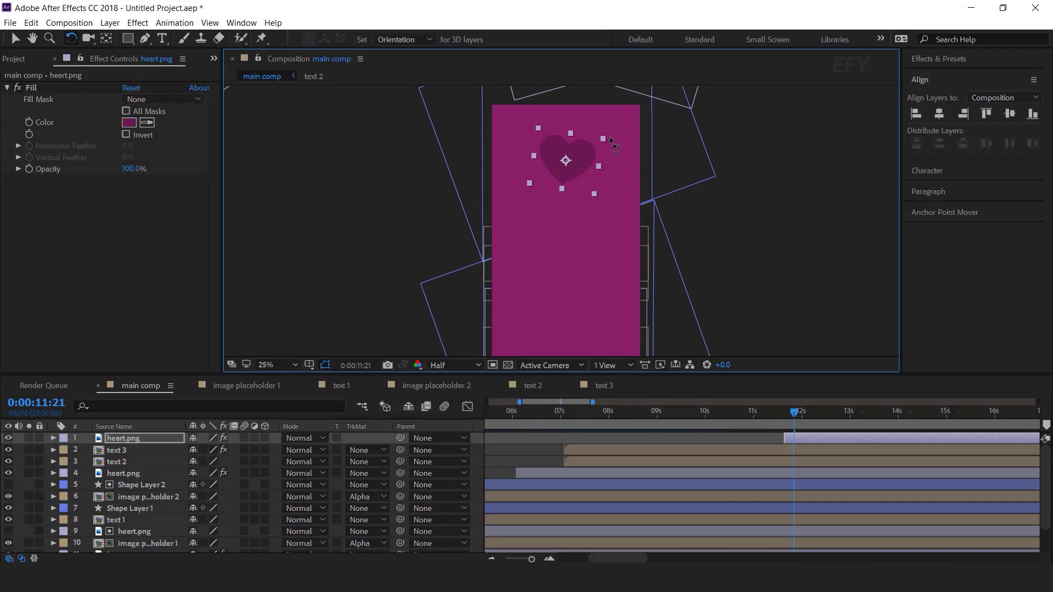
pyautogui.press('v')
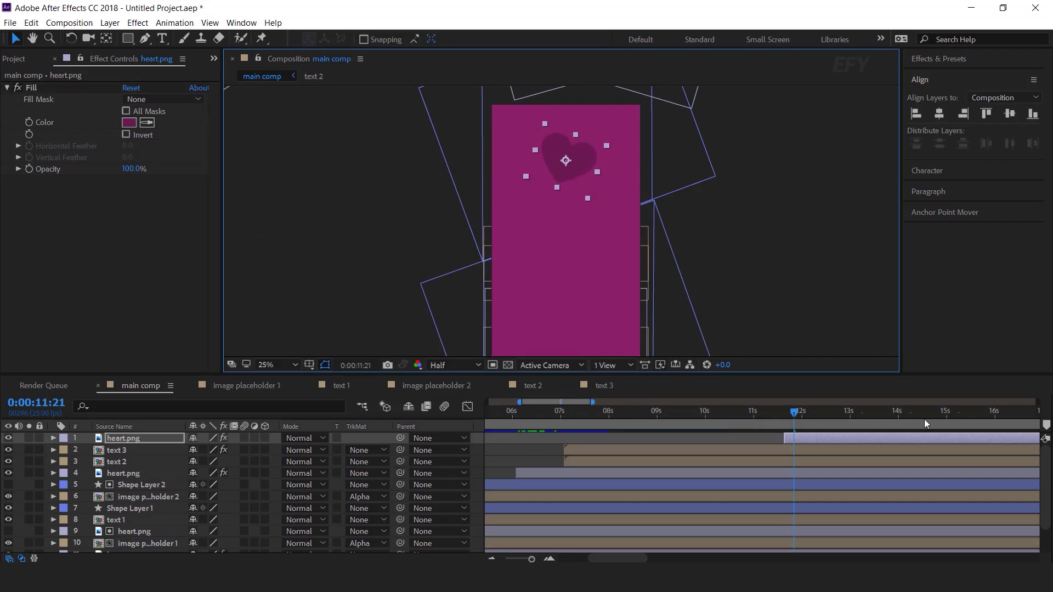
# Keyframe the new heart's position to drop in from above the frame, from 540, -340 at 11:17 to its resting place
pyautogui.moveTo(795, 413); pyautogui.dragTo(818, 418)
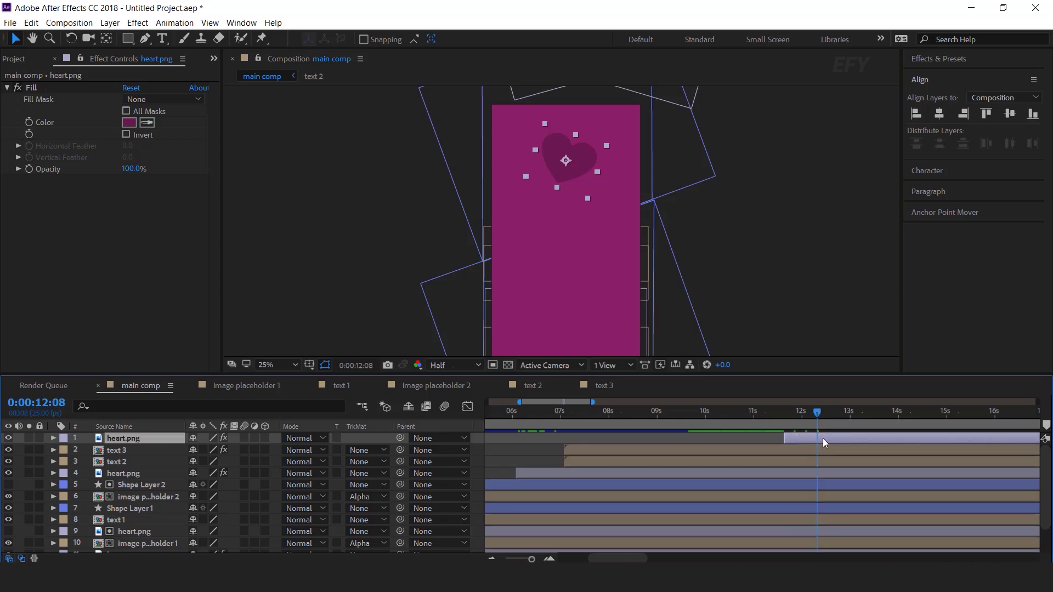
pyautogui.press('p')
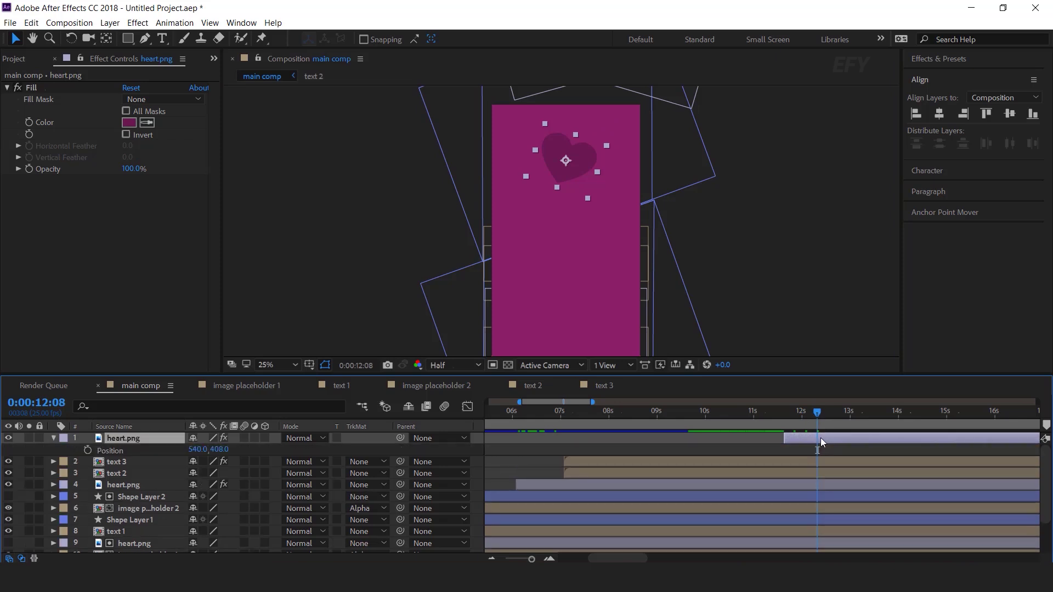
pyautogui.click(88, 449)
pyautogui.moveTo(815, 412); pyautogui.dragTo(786, 414)
pyautogui.moveTo(582, 177); pyautogui.dragTo(574, 90)
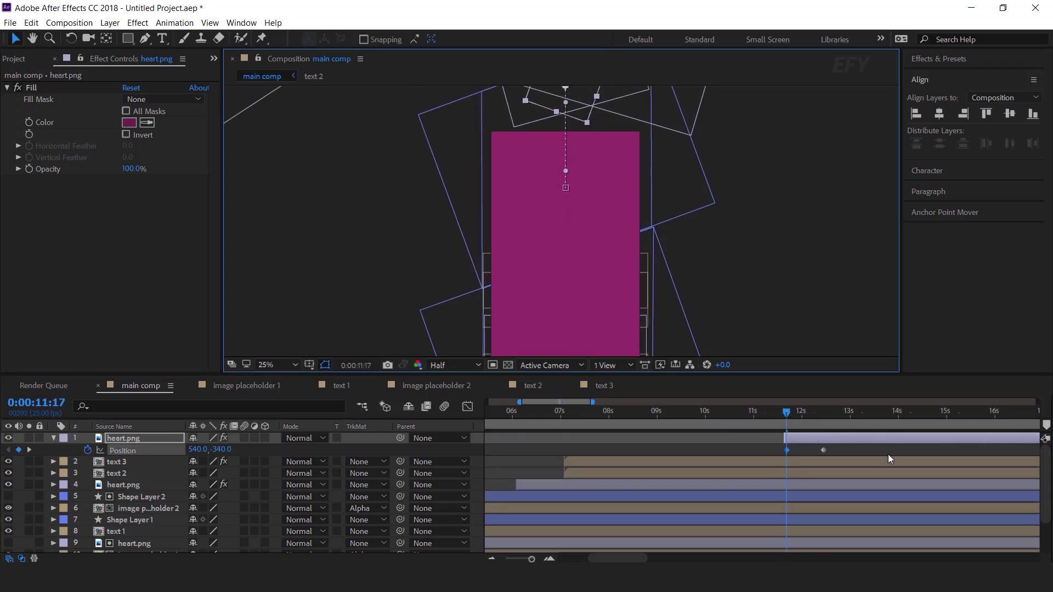
# Apply Easy Ease to the new heart's two position keyframes and lengthen the easing into the last one in the graph
pyautogui.click(824, 451)
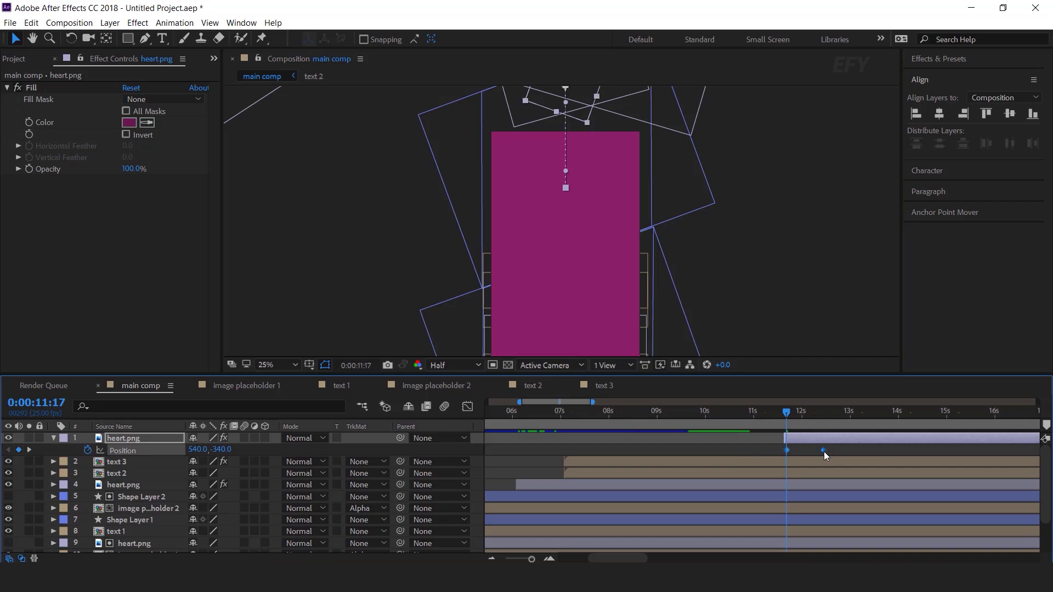
pyautogui.rightClick(826, 449)
pyautogui.moveTo(845, 440)
pyautogui.click(636, 476)
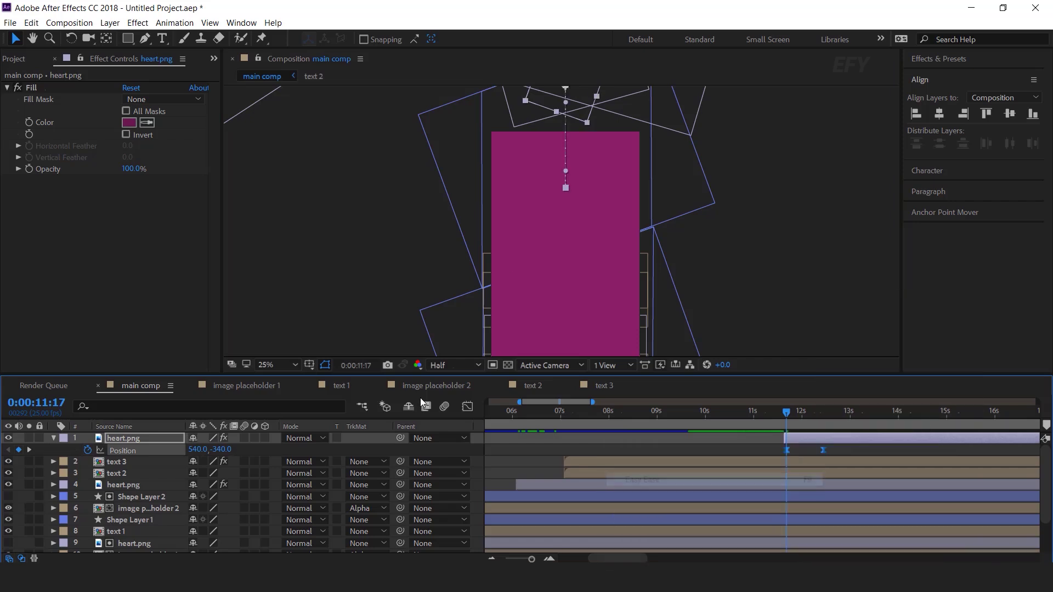
pyautogui.click(472, 410)
pyautogui.scroll(1, 833, 526)
pyautogui.moveTo(834, 511); pyautogui.dragTo(802, 528)
pyautogui.click(473, 410)
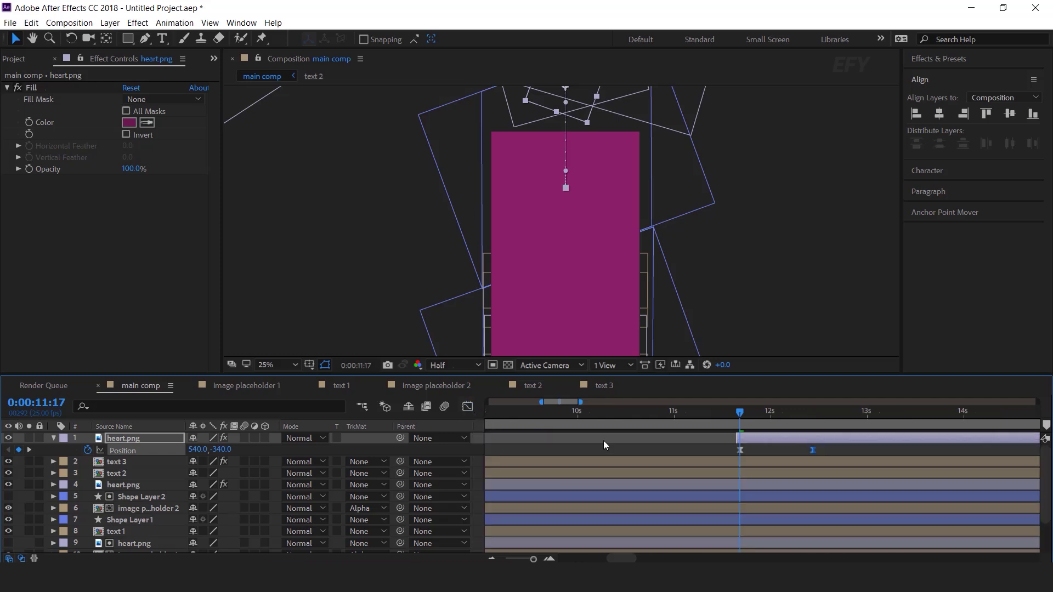
# Preview the heart's drop-in and shift its layer with the keyframes earlier, to start at about 11.3 seconds
pyautogui.click(724, 412)
pyautogui.press('space')
pyautogui.moveTo(762, 410); pyautogui.dragTo(799, 413)
pyautogui.scroll(-1, 742, 420)
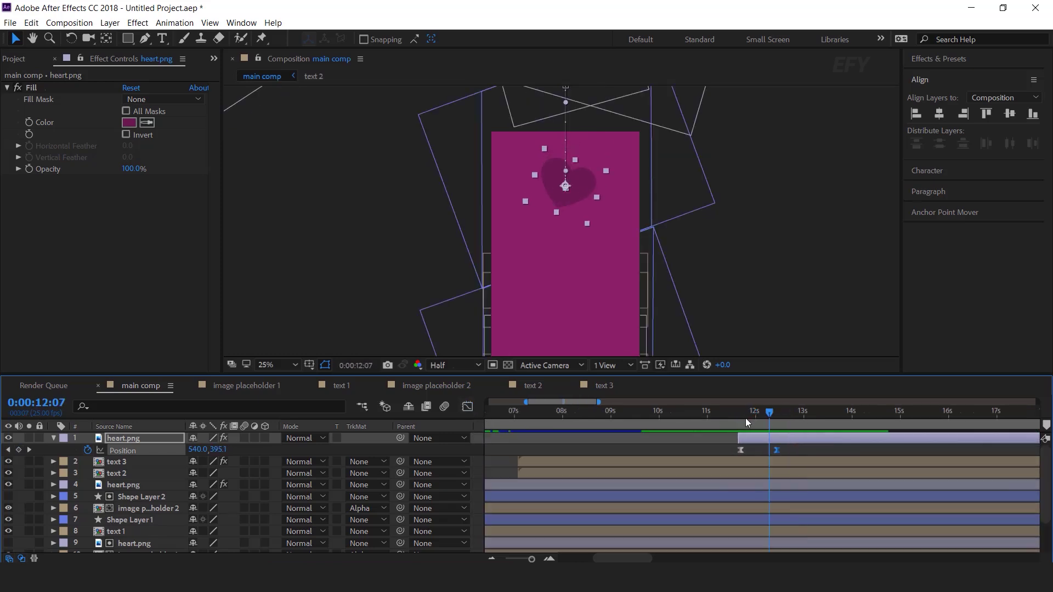
pyautogui.press(',')
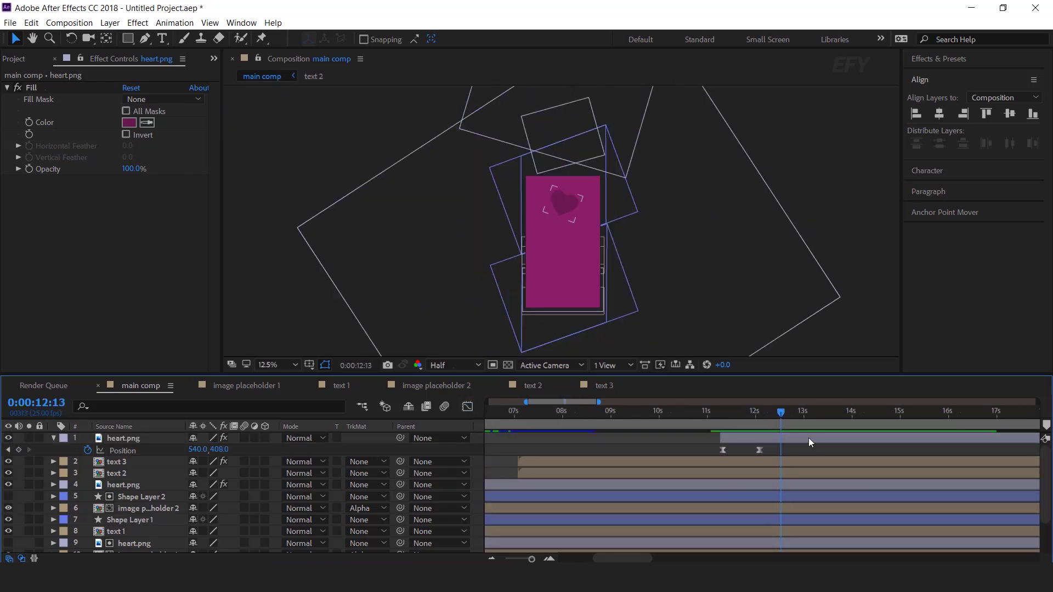
# Collapse the dropping heart layer's properties and duplicate the layer
pyautogui.click(151, 439)
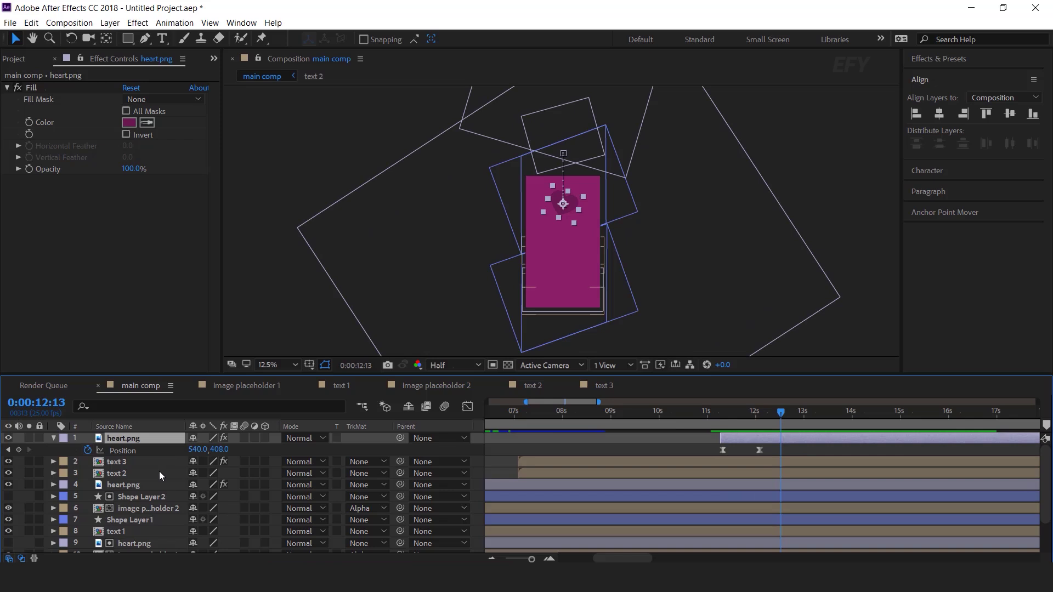
pyautogui.click(54, 437)
pyautogui.hotkey('ctrl', 'd')
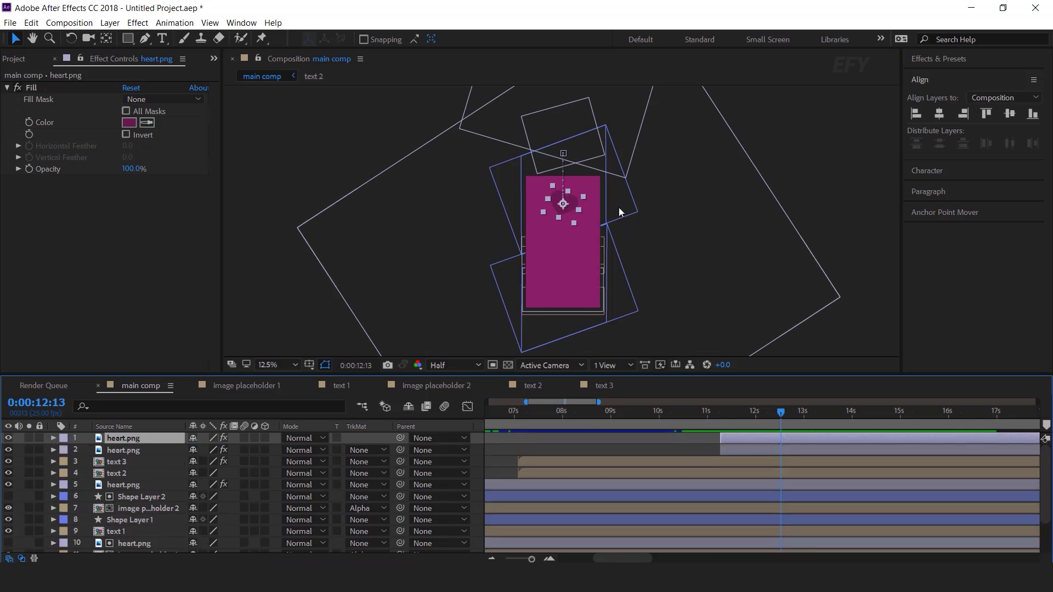
pyautogui.press('.')
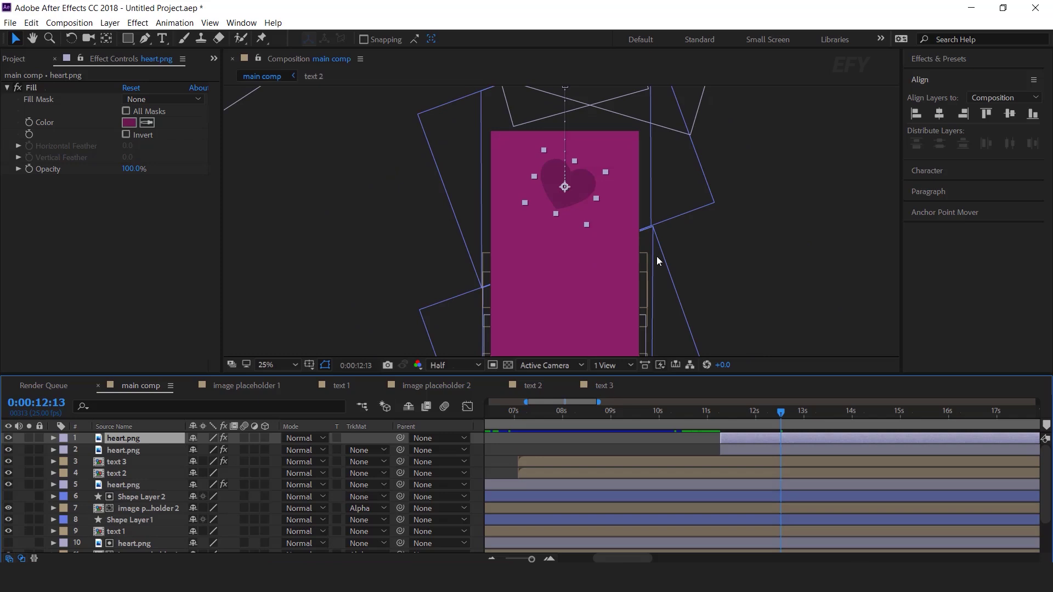
# Give the duplicated heart an even darker purple fill and scale it down inside the original heart
pyautogui.click(129, 123)
pyautogui.click(180, 254)
pyautogui.press('Return')
pyautogui.moveTo(594, 201); pyautogui.dragTo(567, 247)
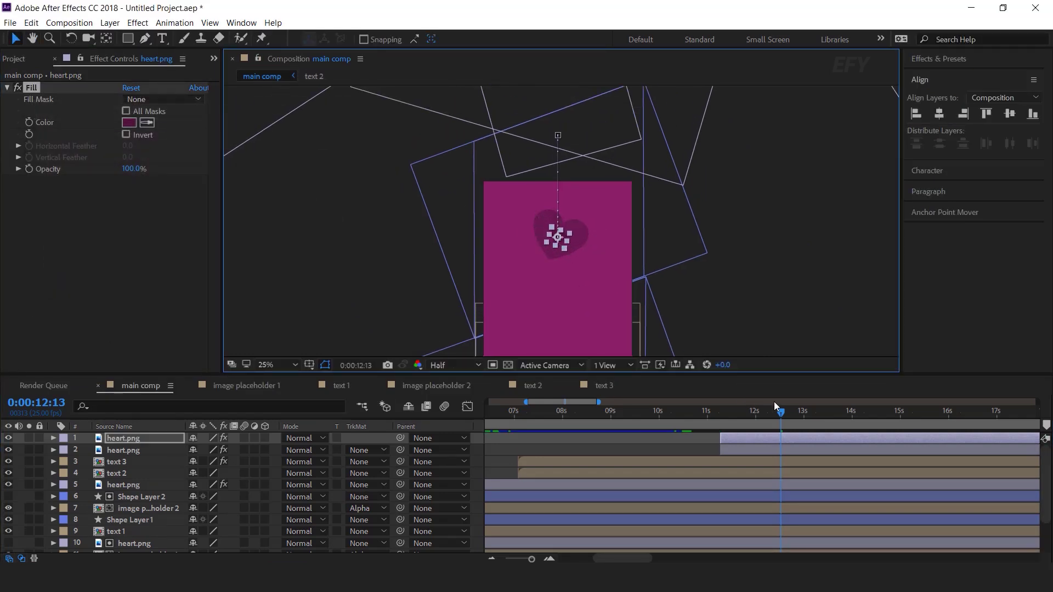
# Shift both position keyframes of the small dark heart together so it lands beside the upper edge of the larger heart
pyautogui.press('u')
pyautogui.scroll(1, 766, 449)
pyautogui.moveTo(764, 448); pyautogui.dragTo(673, 454)
pyautogui.moveTo(558, 136); pyautogui.dragTo(606, 135)
pyautogui.scroll(1, 574, 116)
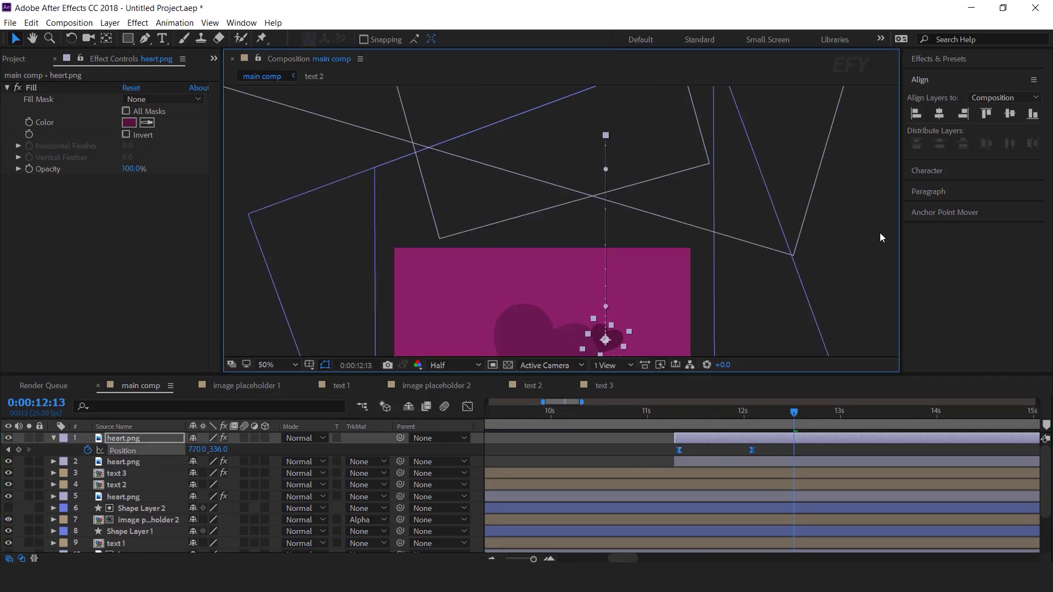
pyautogui.scroll(-1, 880, 236)
pyautogui.click(852, 289)
# Preview the small heart's drop, delay its layer to start at about 11.5 seconds, and move its last position keyframe to about 12.6 seconds
pyautogui.click(660, 415)
pyautogui.press('space')
pyautogui.click(716, 414)
pyautogui.click(709, 415)
pyautogui.moveTo(689, 438); pyautogui.dragTo(797, 448)
pyautogui.press('space')
pyautogui.click(772, 450)
pyautogui.click(687, 413)
pyautogui.press('space')
pyautogui.moveTo(725, 416); pyautogui.dragTo(747, 474)
pyautogui.press('space')
pyautogui.click(763, 414)
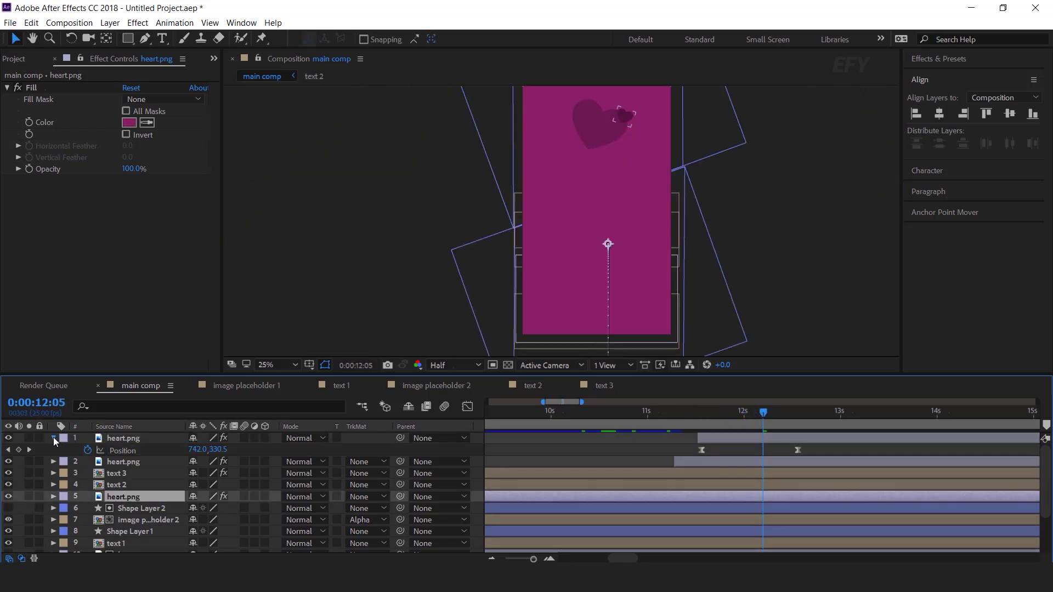
pyautogui.click(53, 438)
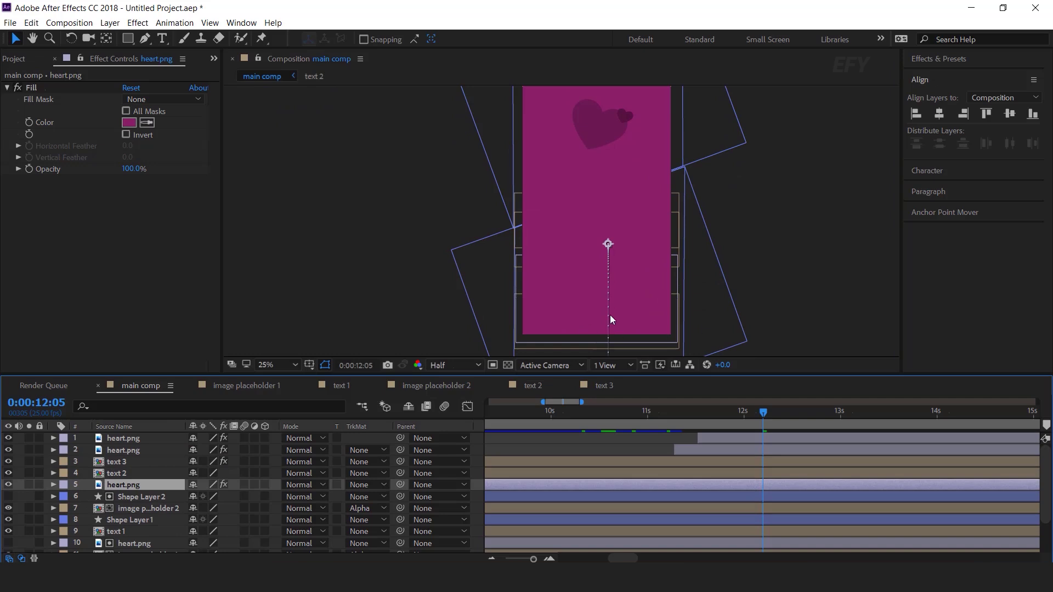
# Place Floral bottom.png along the bottom edge of the purple page and trim its layer to start at about 11.7 seconds
pyautogui.click(8, 59)
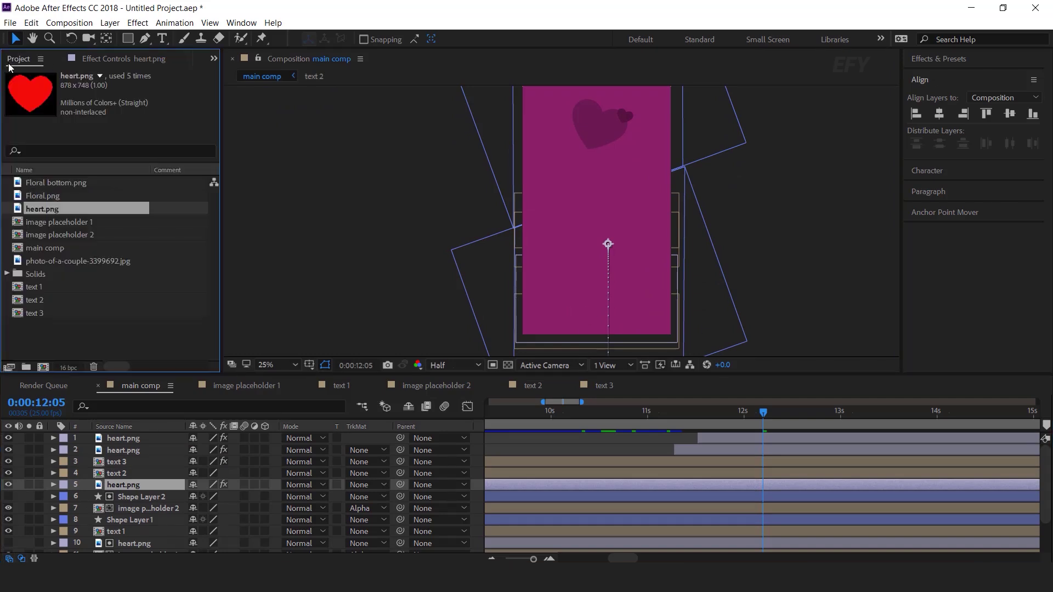
pyautogui.click(32, 182)
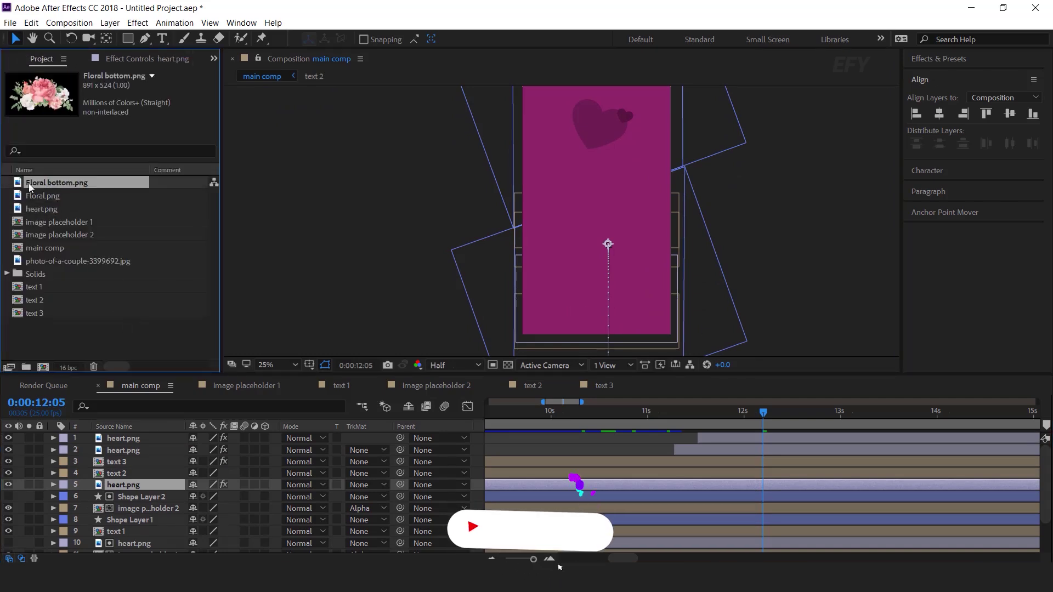
pyautogui.keyDown('ctrl'); pyautogui.click(33, 300); pyautogui.keyUp('ctrl')
pyautogui.moveTo(33, 300); pyautogui.dragTo(649, 305)
pyautogui.moveTo(580, 305); pyautogui.dragTo(580, 317)
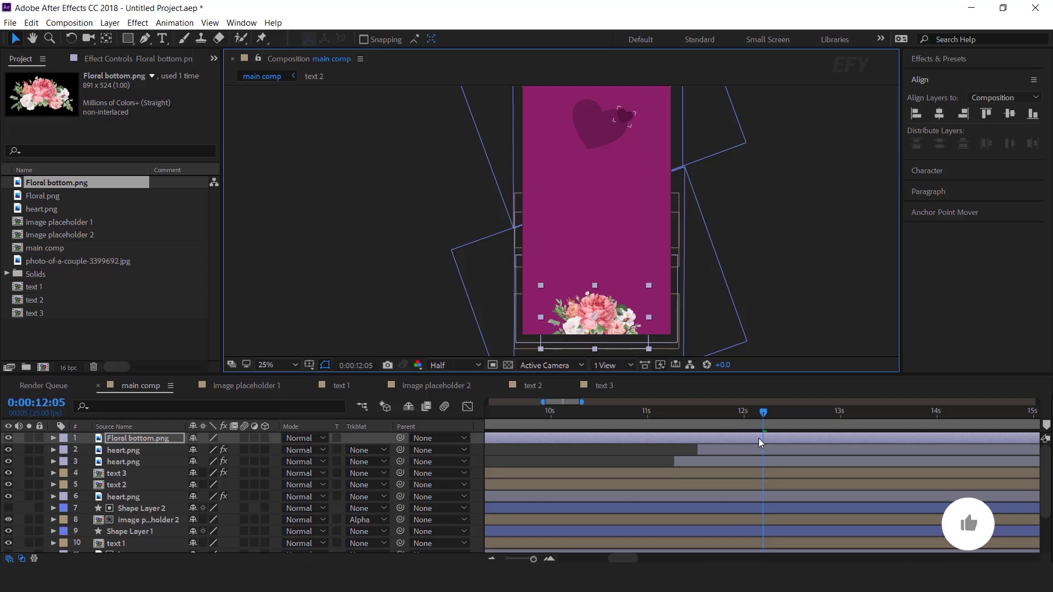
pyautogui.hotkey('alt', '[')
pyautogui.moveTo(704, 416); pyautogui.dragTo(739, 441)
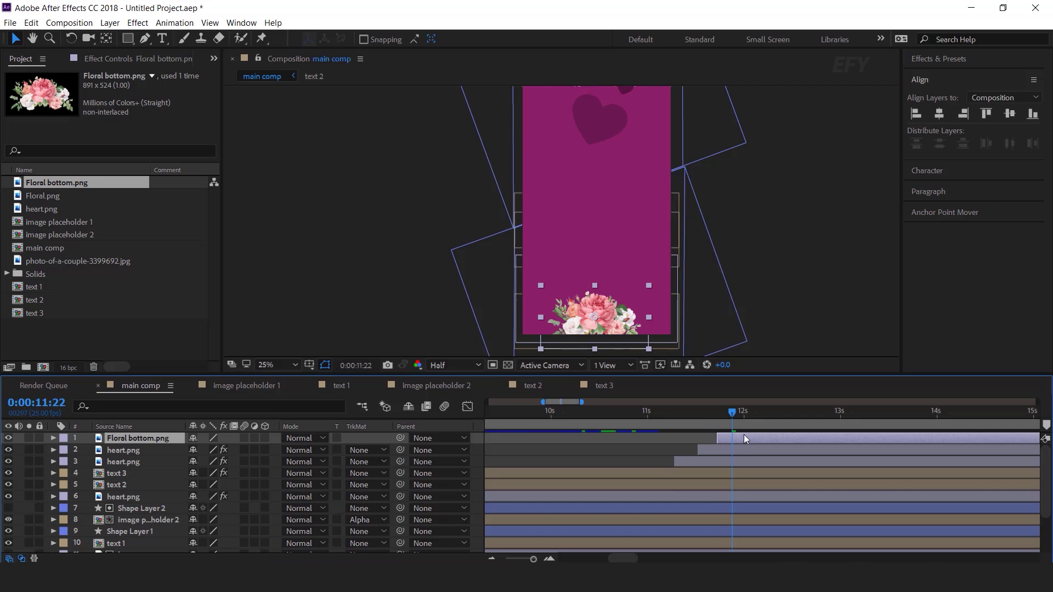
# Keyframe the flowers' position at 0:00:12:04, with an earlier keyframe at the layer's start that puts them below the page at 524, 2424
pyautogui.press('p')
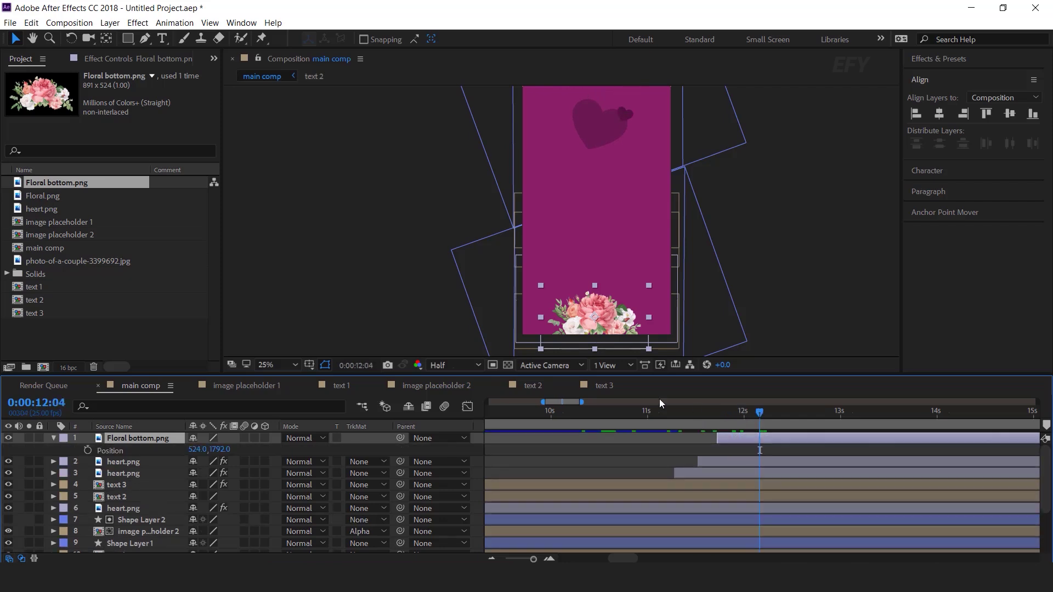
pyautogui.click(87, 449)
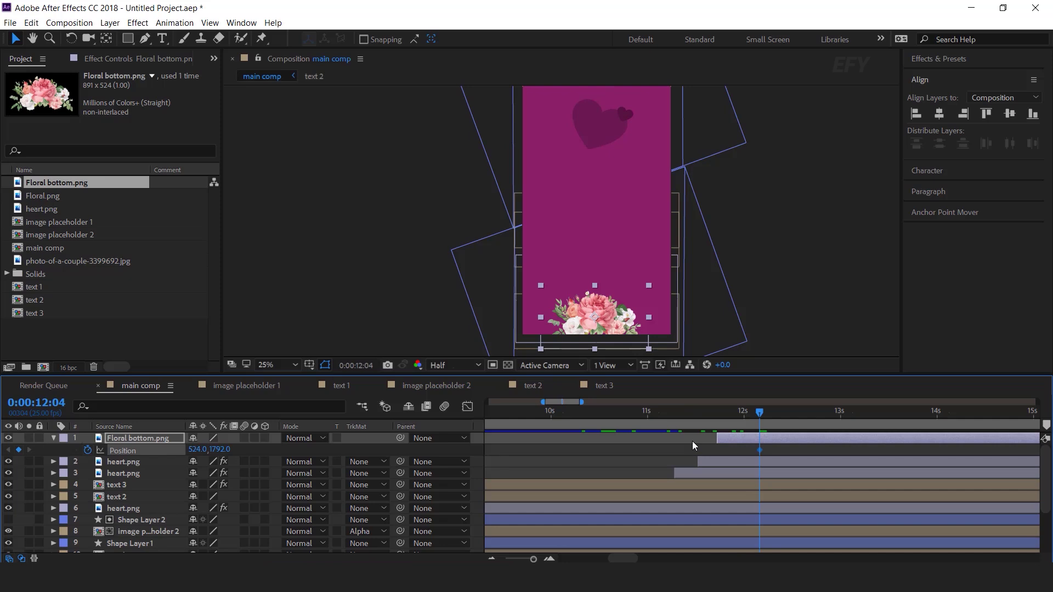
pyautogui.click(717, 411)
pyautogui.moveTo(604, 196); pyautogui.dragTo(605, 283)
# Apply Easy Ease to the flowers' two position keyframes and lengthen the easing into the last one in the speed graph
pyautogui.moveTo(777, 450); pyautogui.dragTo(667, 456)
pyautogui.rightClick(758, 448)
pyautogui.moveTo(790, 441)
pyautogui.click(577, 479)
pyautogui.click(467, 407)
pyautogui.scroll(2, 745, 524)
pyautogui.moveTo(798, 513); pyautogui.dragTo(716, 528)
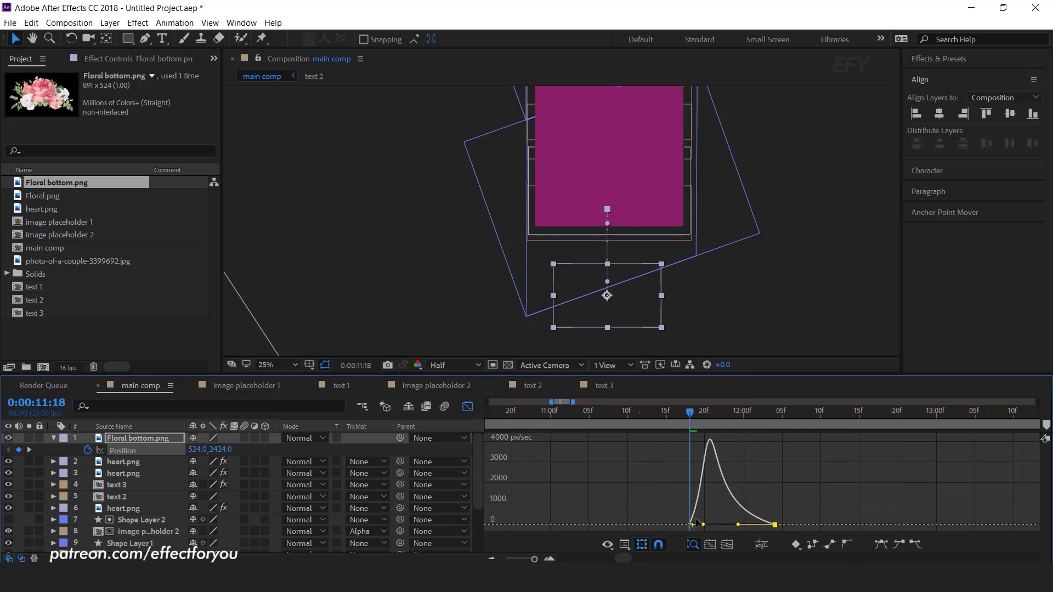
pyautogui.click(464, 411)
# Shift the floral layer earlier to start at about 11.4 seconds, preview the rise, and collapse the layer's properties
pyautogui.moveTo(746, 437); pyautogui.dragTo(712, 436)
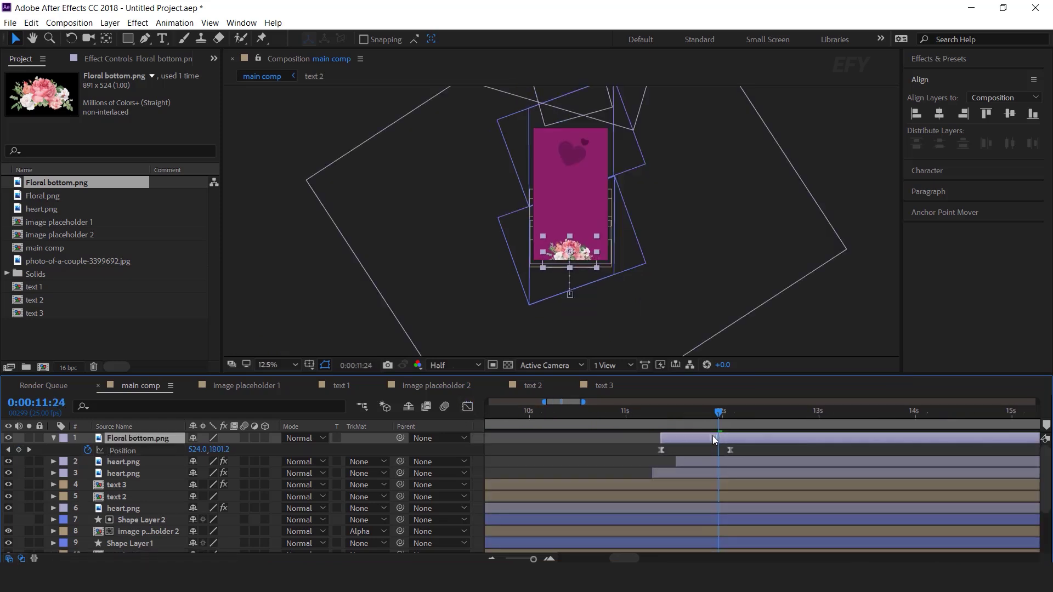
pyautogui.click(642, 416)
pyautogui.press('space')
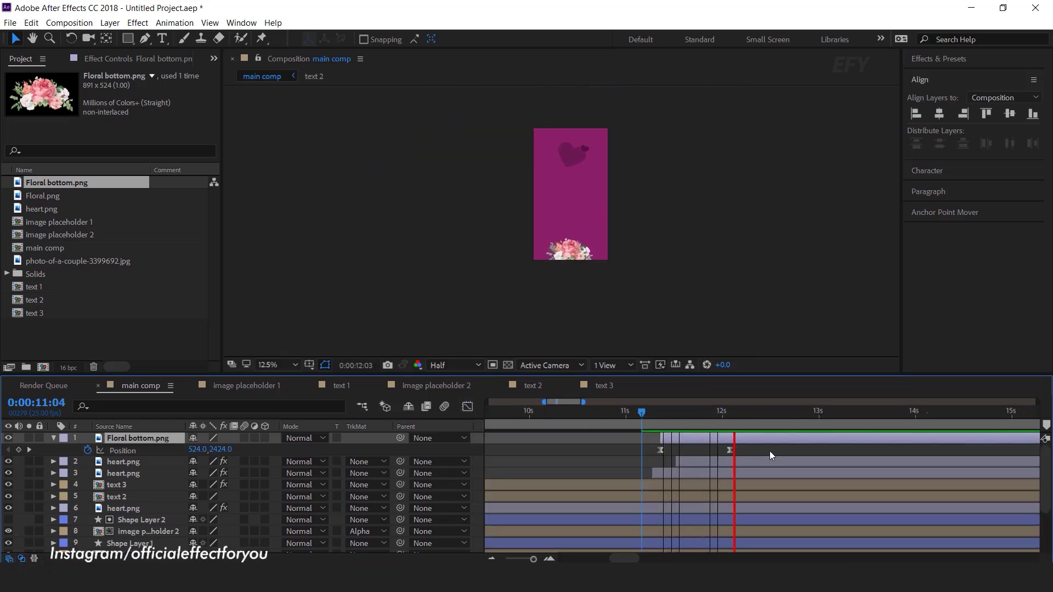
pyautogui.moveTo(755, 412); pyautogui.dragTo(785, 413)
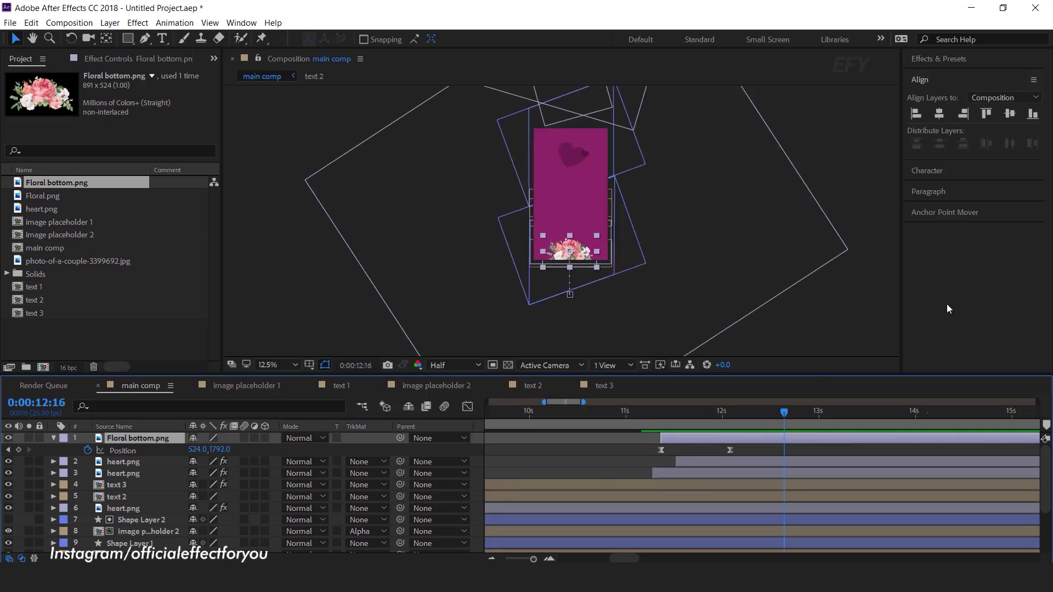
pyautogui.click(866, 297)
pyautogui.scroll(2, 570, 225)
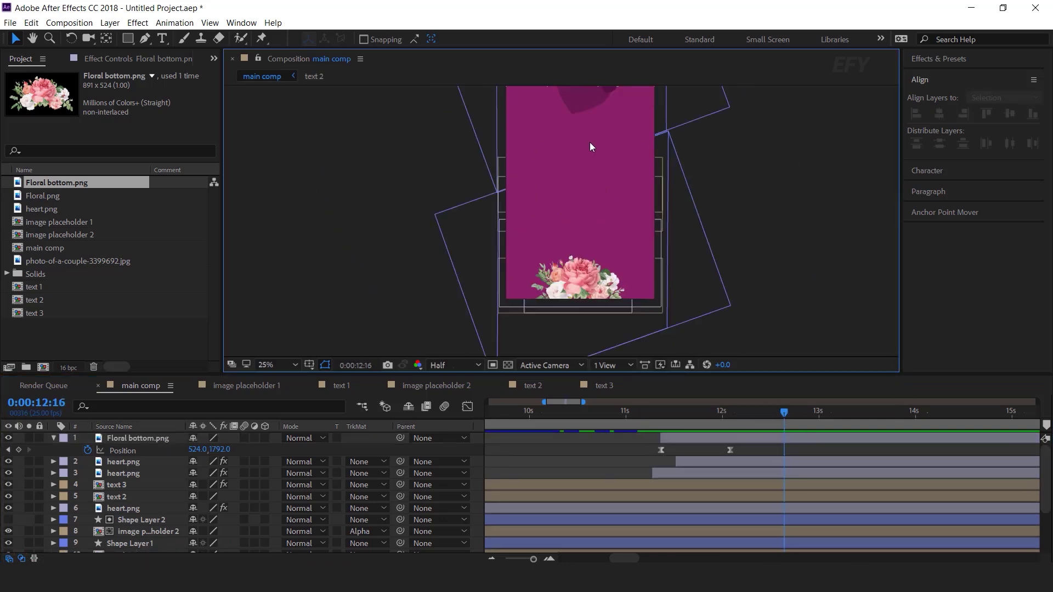
pyautogui.click(54, 438)
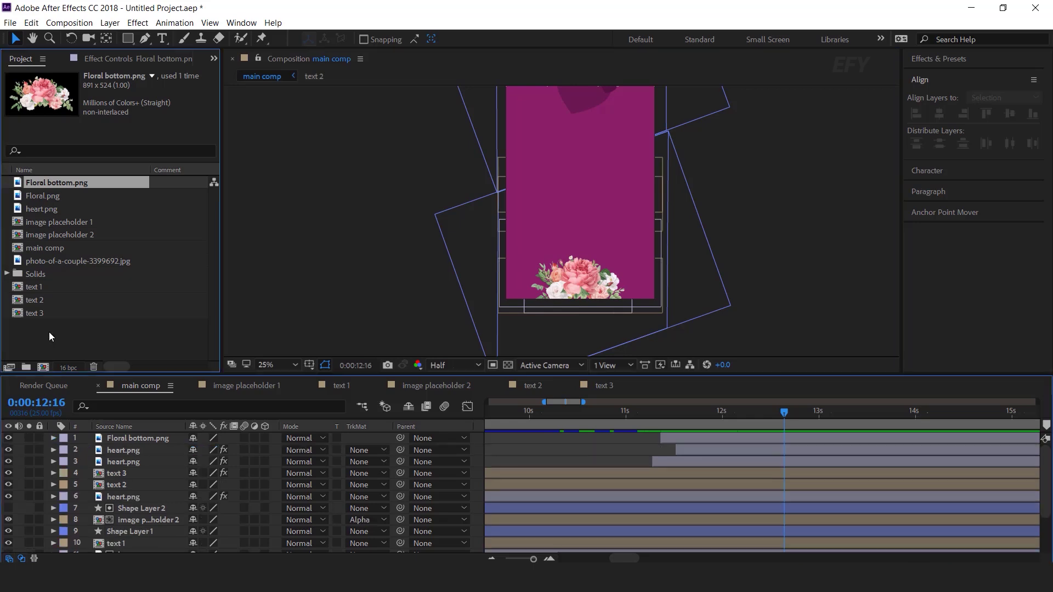
# Duplicate the text 3 composition as text 4 and add it as the top layer of main comp, starting at about 11 seconds
pyautogui.click(35, 314)
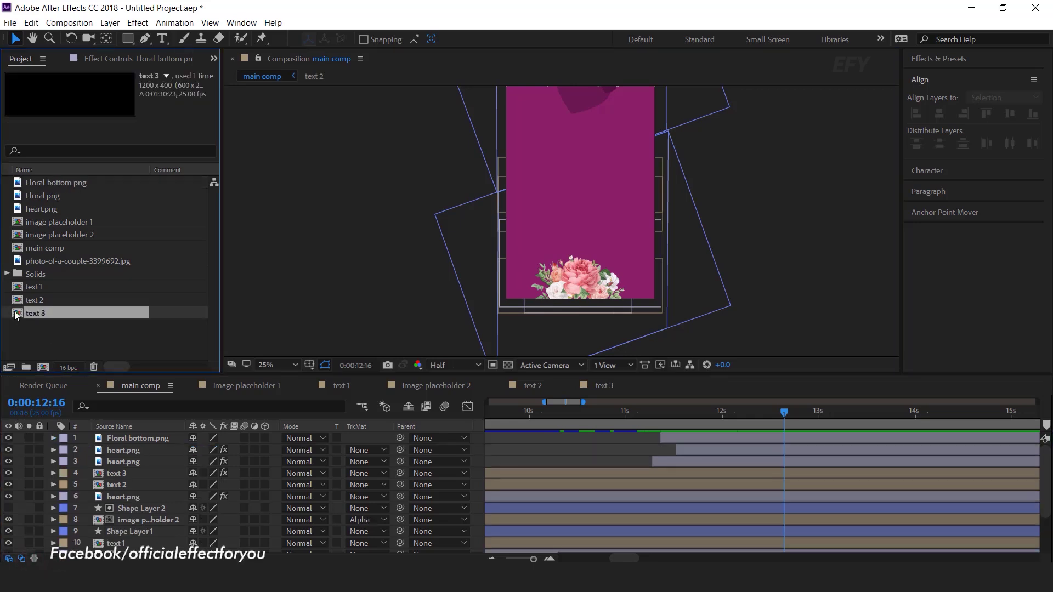
pyautogui.hotkey('ctrl', 'd')
pyautogui.moveTo(49, 328); pyautogui.dragTo(160, 436)
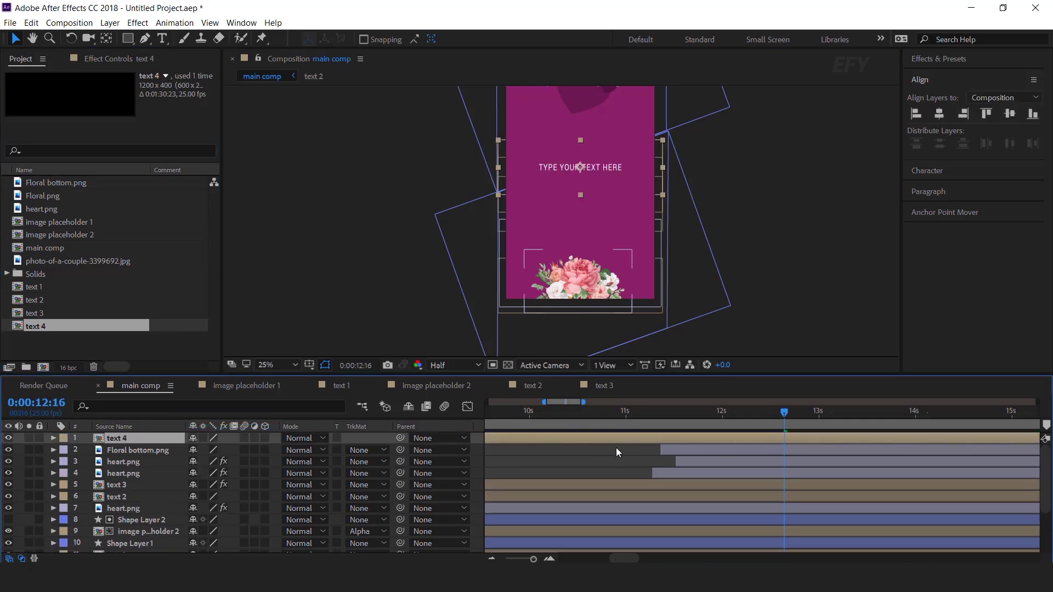
pyautogui.scroll(-2, 603, 443)
pyautogui.moveTo(554, 437); pyautogui.dragTo(724, 437)
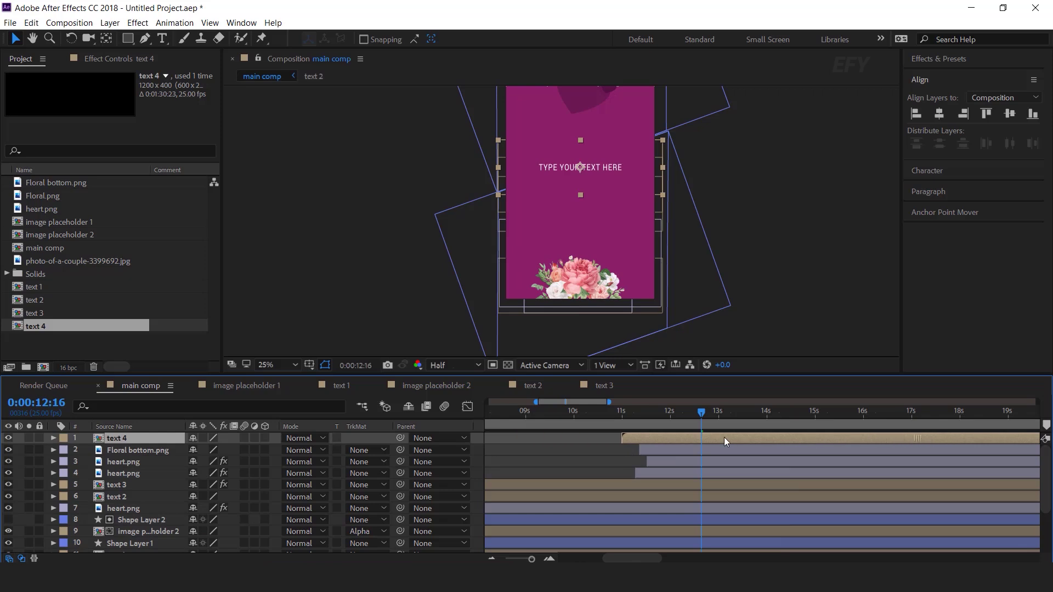
# In the text 4 composition, show the Groom name and add a second white line reading "Type your text" beneath the first
pyautogui.doubleClick(666, 439)
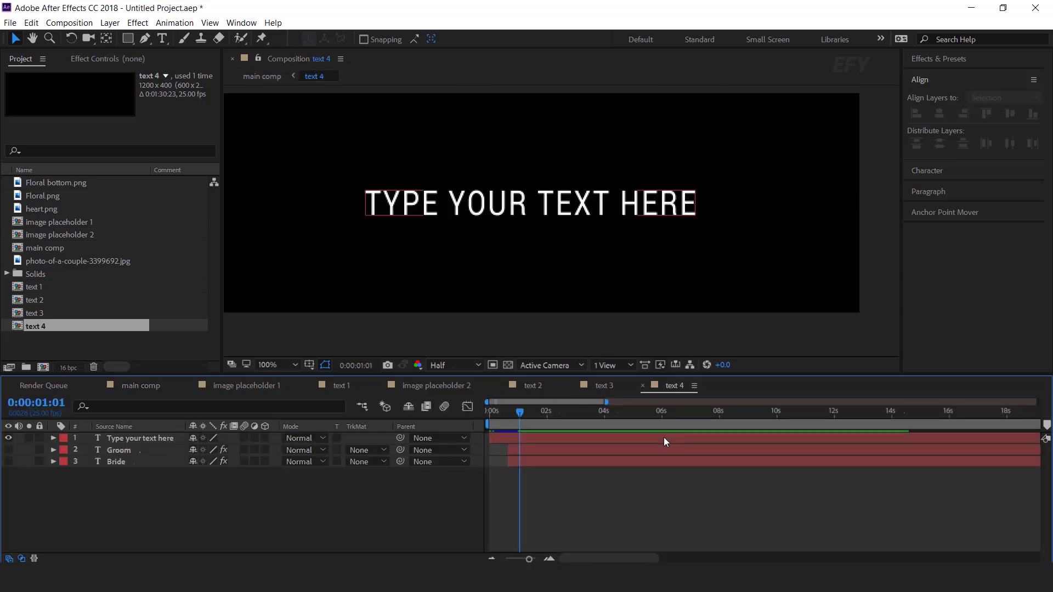
pyautogui.click(9, 438)
pyautogui.click(9, 449)
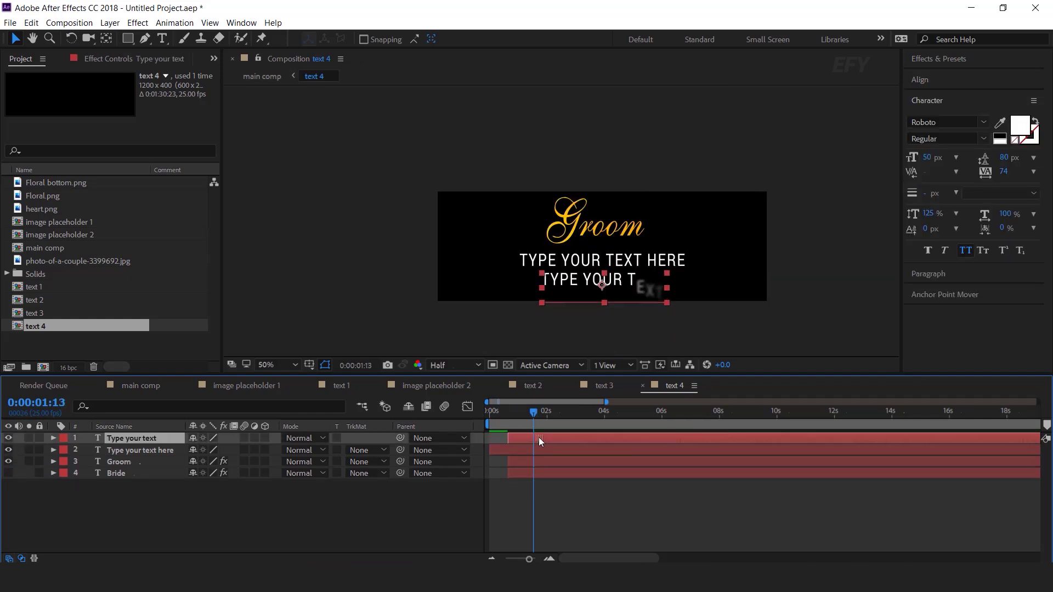
pyautogui.click(546, 412)
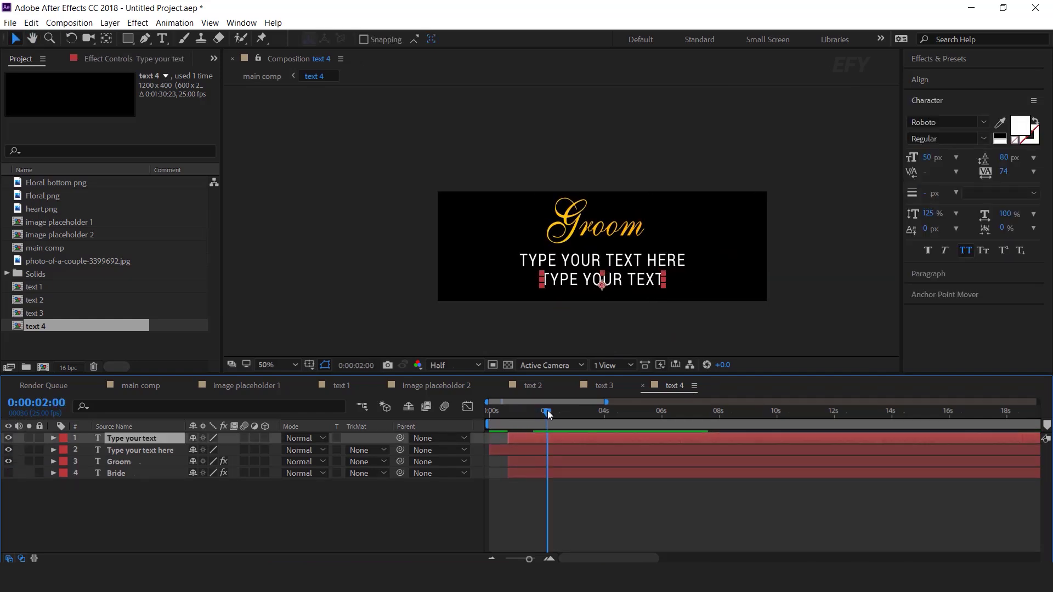
# Return to main comp and nudge the text 4 layer slightly upward beneath the dark hearts
pyautogui.click(141, 382)
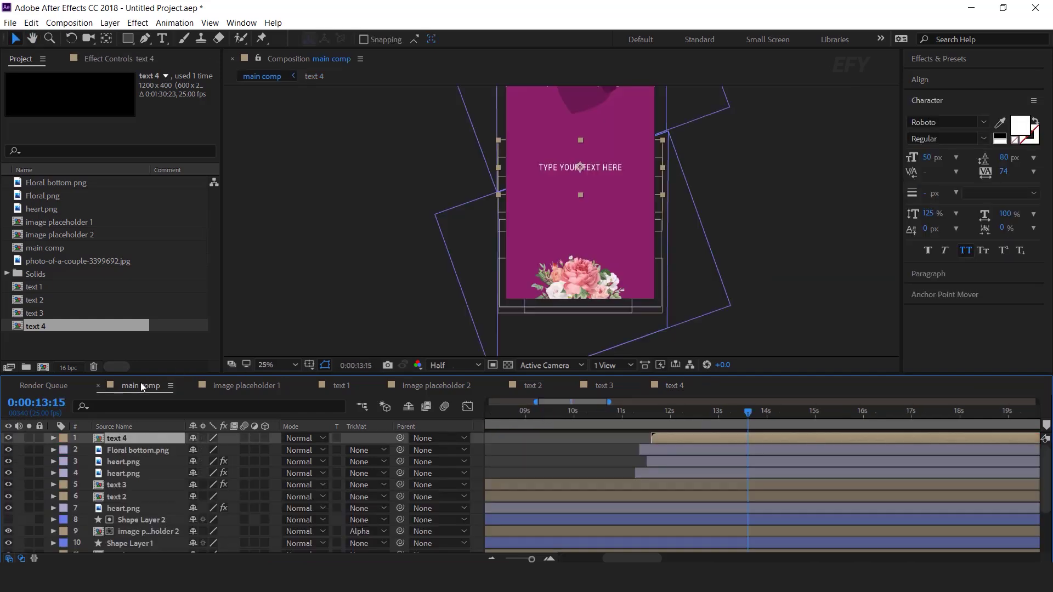
pyautogui.press('pagedown')
pyautogui.press('pagedown')
pyautogui.press('pagedown')
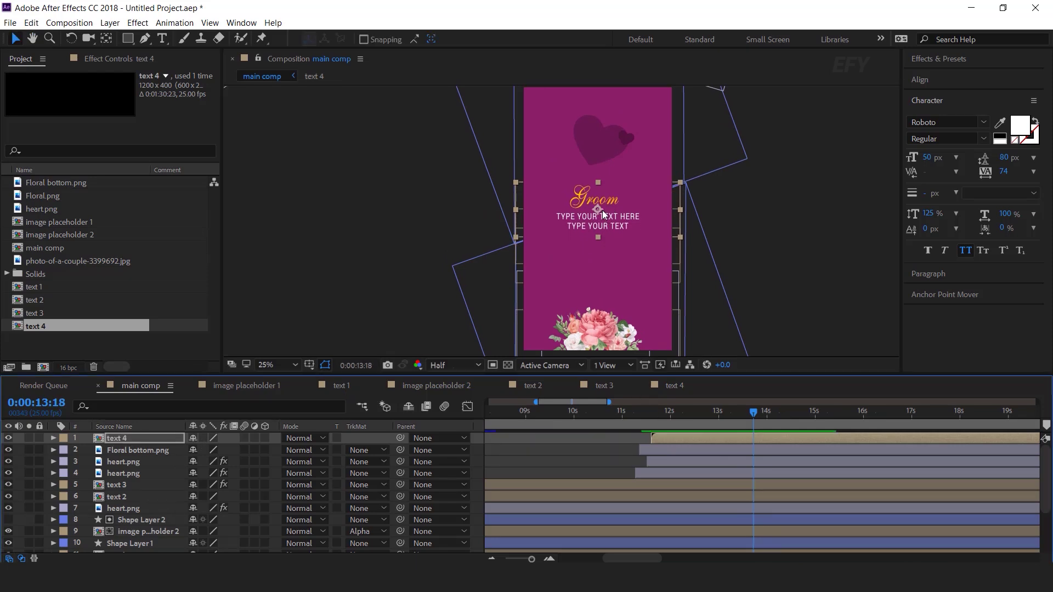
pyautogui.click(116, 438)
# Duplicate text 4 as text 5, add it to main comp starting at about 13 seconds, and position it between text 4 and the flowers
pyautogui.click(34, 315)
pyautogui.click(42, 327)
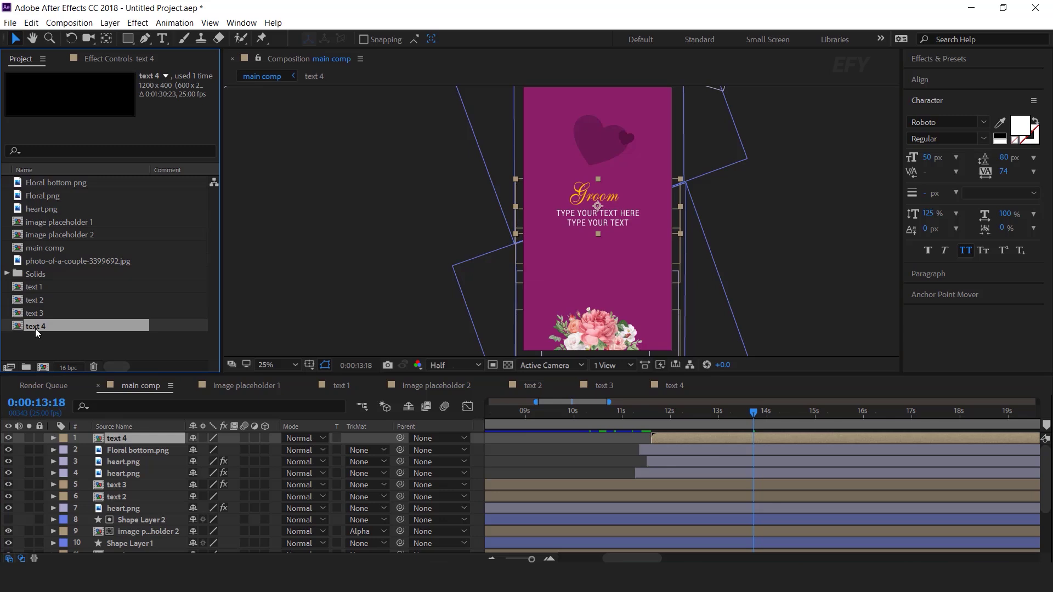
pyautogui.hotkey('ctrl', 'd')
pyautogui.moveTo(28, 337); pyautogui.dragTo(715, 411)
pyautogui.press('space')
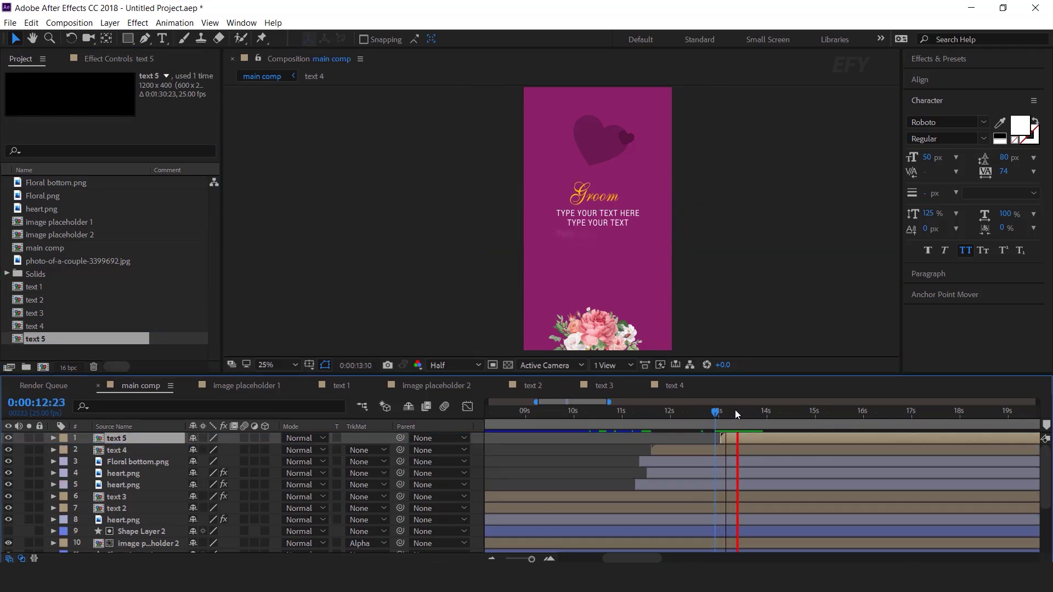
pyautogui.click(766, 411)
pyautogui.click(598, 270)
pyautogui.moveTo(598, 268); pyautogui.dragTo(599, 268)
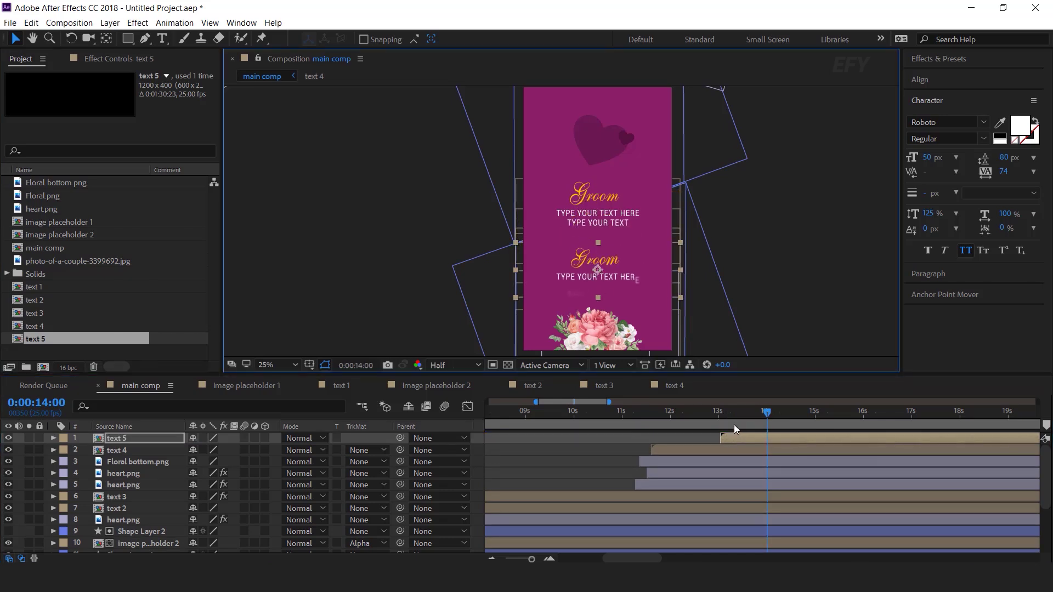
# In the text 4 composition, show the Bride name instead of Groom, centre it horizontally, and return to main comp
pyautogui.click(688, 448)
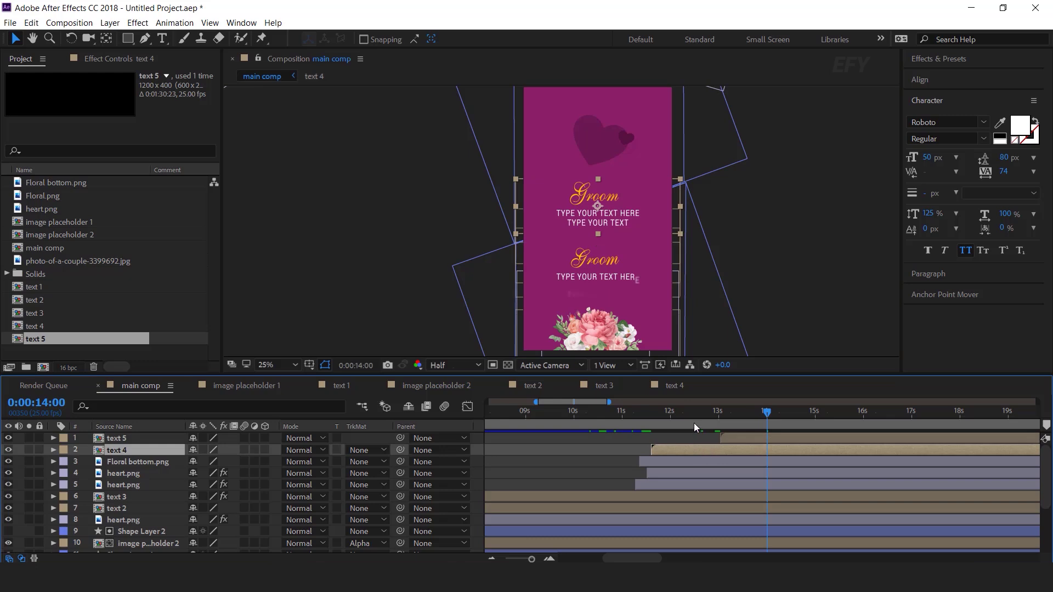
pyautogui.doubleClick(685, 450)
pyautogui.click(117, 462)
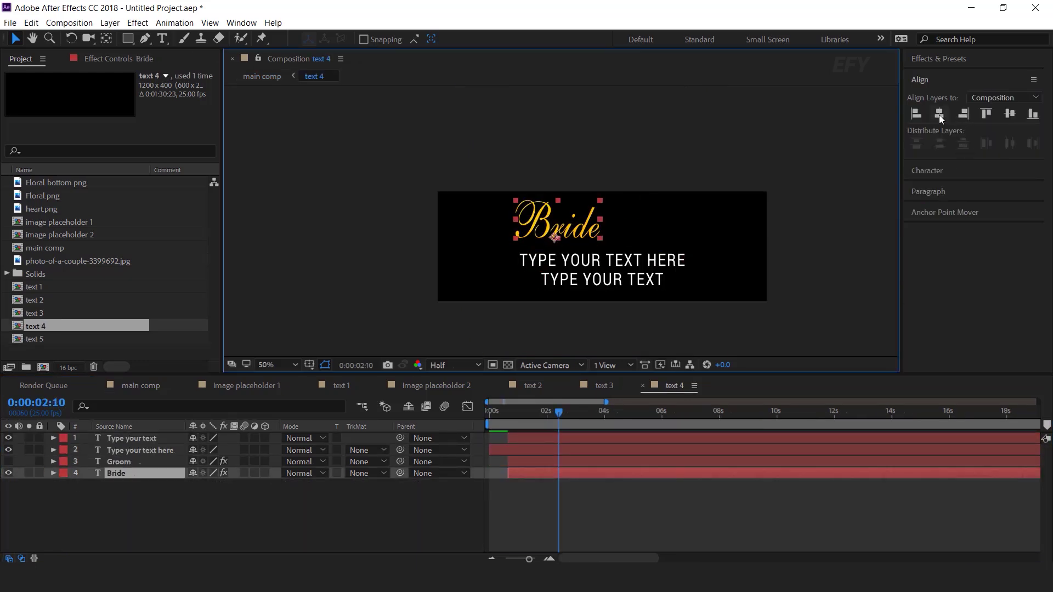
pyautogui.click(940, 114)
pyautogui.click(264, 502)
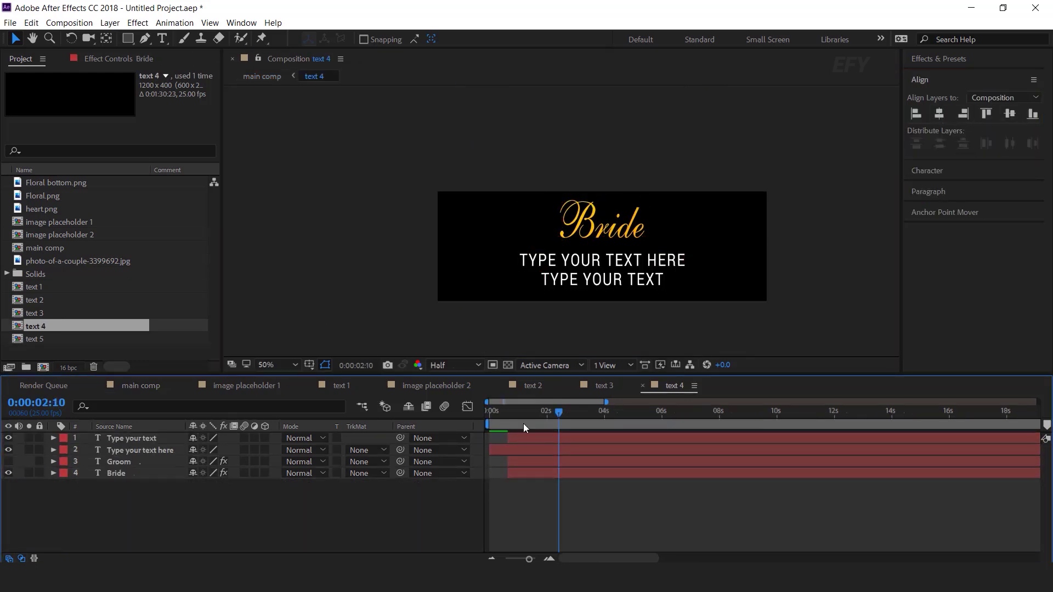
pyautogui.click(143, 387)
# Add heart.png as the top layer of main comp, scale it to 6%, and place it between the Bride and Groom text blocks
pyautogui.click(650, 264)
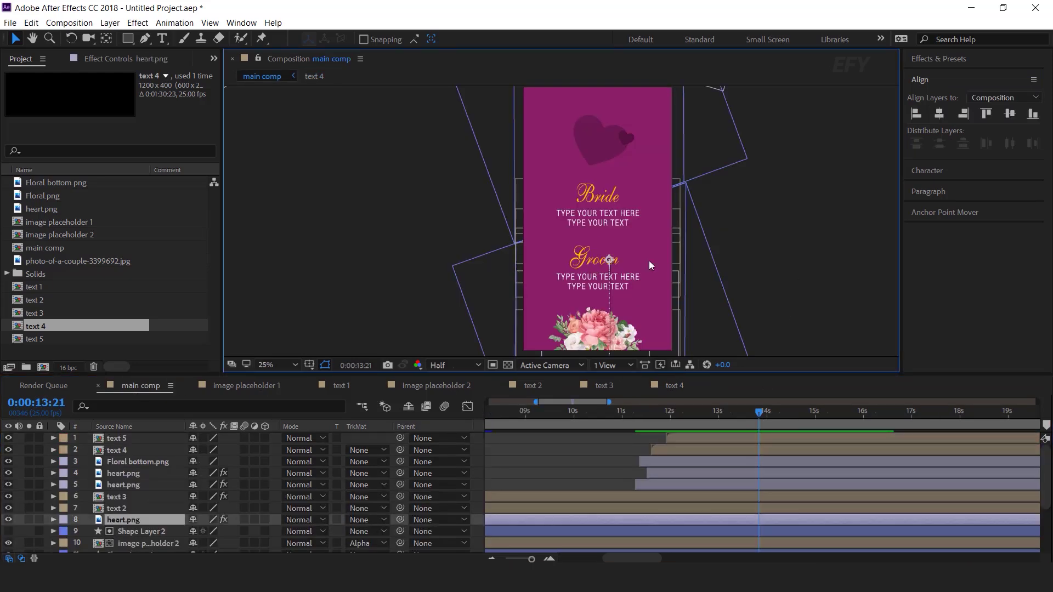
pyautogui.scroll(2, 612, 250)
pyautogui.moveTo(654, 258); pyautogui.dragTo(600, 221)
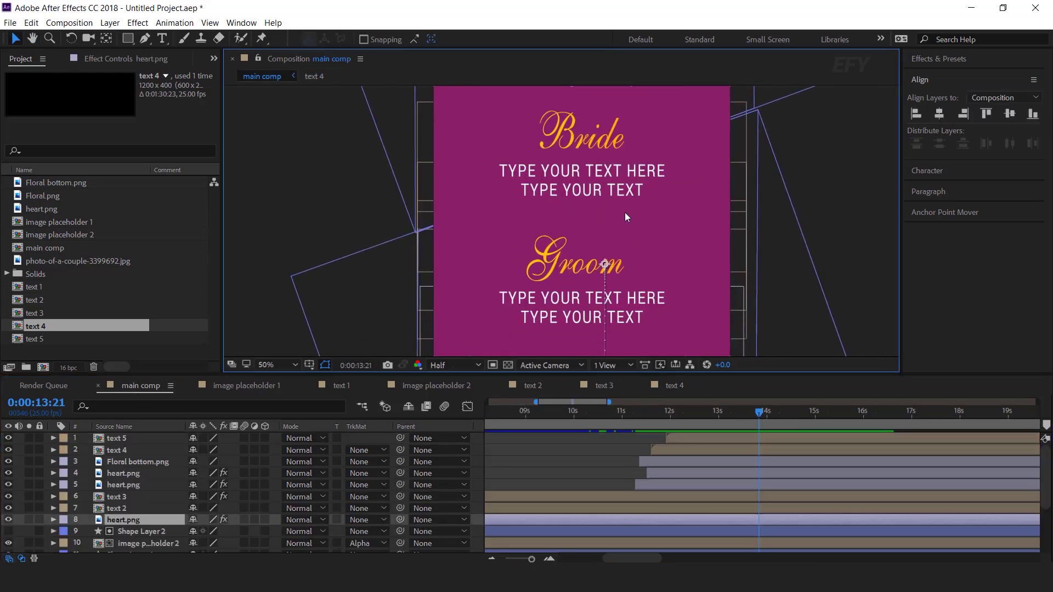
pyautogui.click(52, 210)
pyautogui.moveTo(18, 211); pyautogui.dragTo(807, 438)
pyautogui.press('s')
pyautogui.moveTo(207, 450); pyautogui.dragTo(158, 450)
pyautogui.press('.')
pyautogui.moveTo(602, 143); pyautogui.dragTo(600, 212)
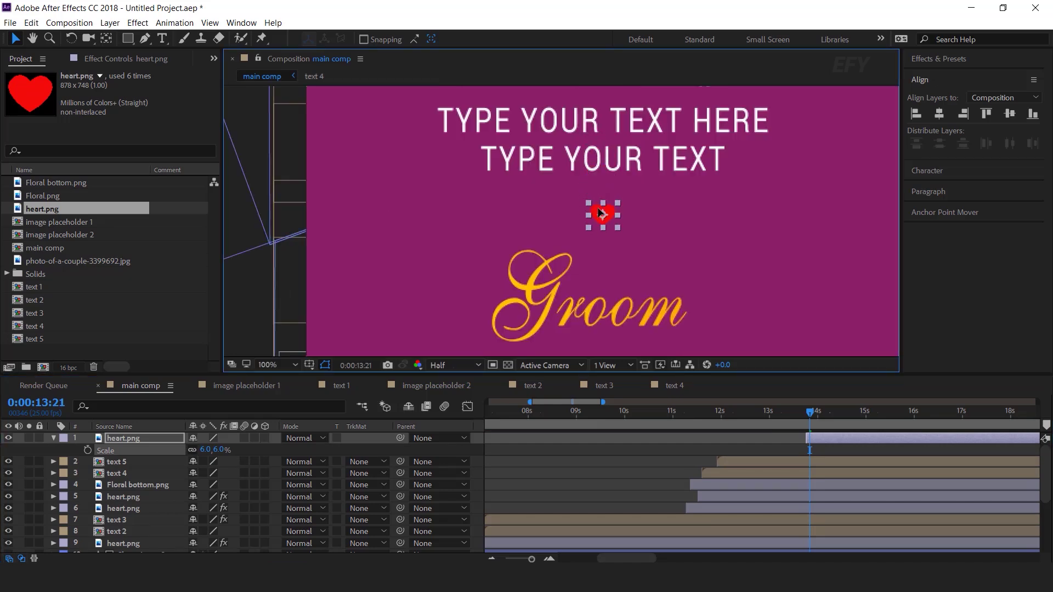
pyautogui.press(',')
# Move the Groom text block lower and shift the small red heart down to the middle of the gap
pyautogui.click(581, 274)
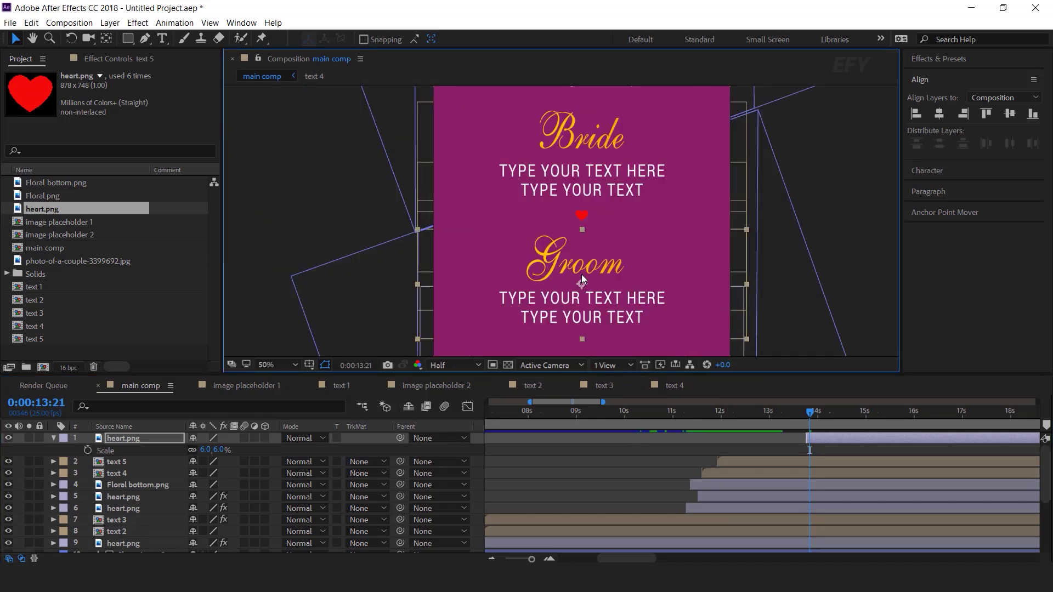
pyautogui.moveTo(582, 274); pyautogui.dragTo(582, 297)
pyautogui.click(584, 218)
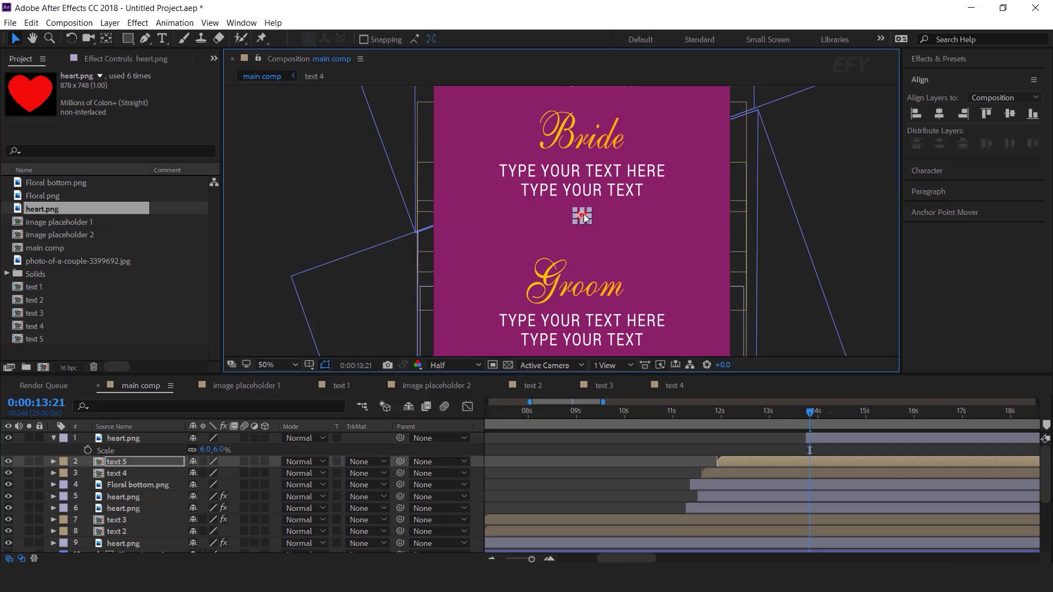
pyautogui.moveTo(584, 219); pyautogui.dragTo(585, 225)
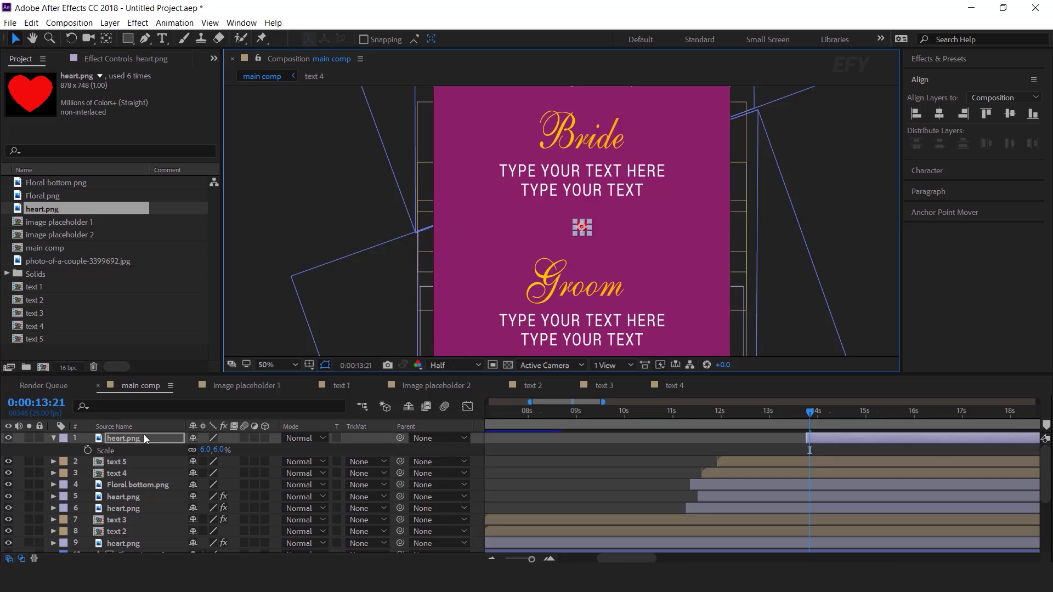
# Apply a Fill effect to the small heart between the names and match its colour to the golden Bride text
pyautogui.hotkey('ctrl', 'space')
pyautogui.write('fil')
pyautogui.press('Return')
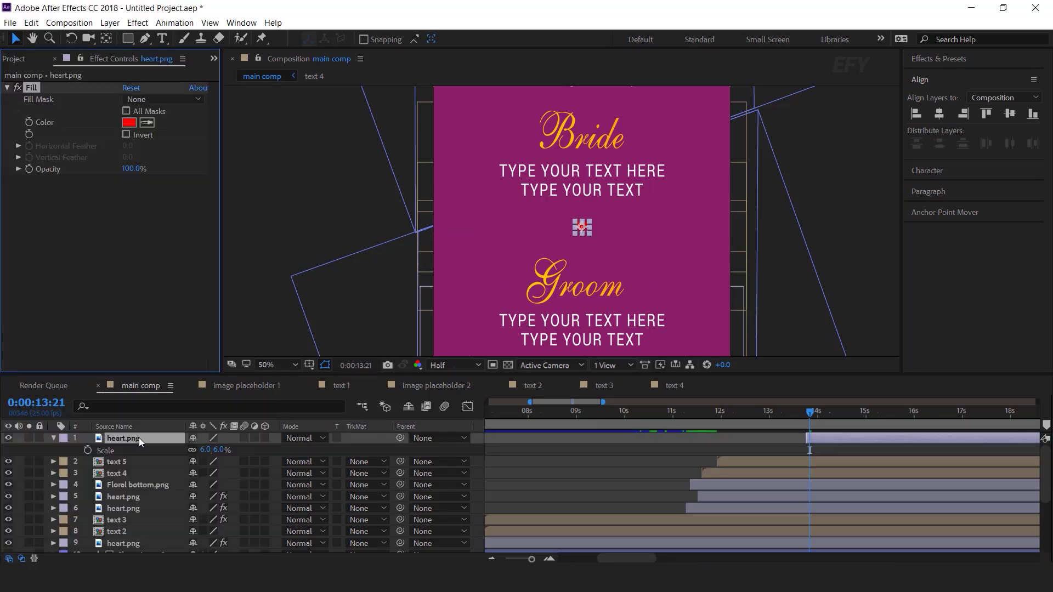
pyautogui.scroll(3, 540, 163)
pyautogui.moveTo(560, 124); pyautogui.dragTo(363, 357)
pyautogui.click(147, 123)
pyautogui.click(526, 203)
# Animate the small heart's scale from 0% at 12:19 to 6% at 13:00, trimming the layer's start to just before the first keyframe
pyautogui.scroll(-8, 603, 225)
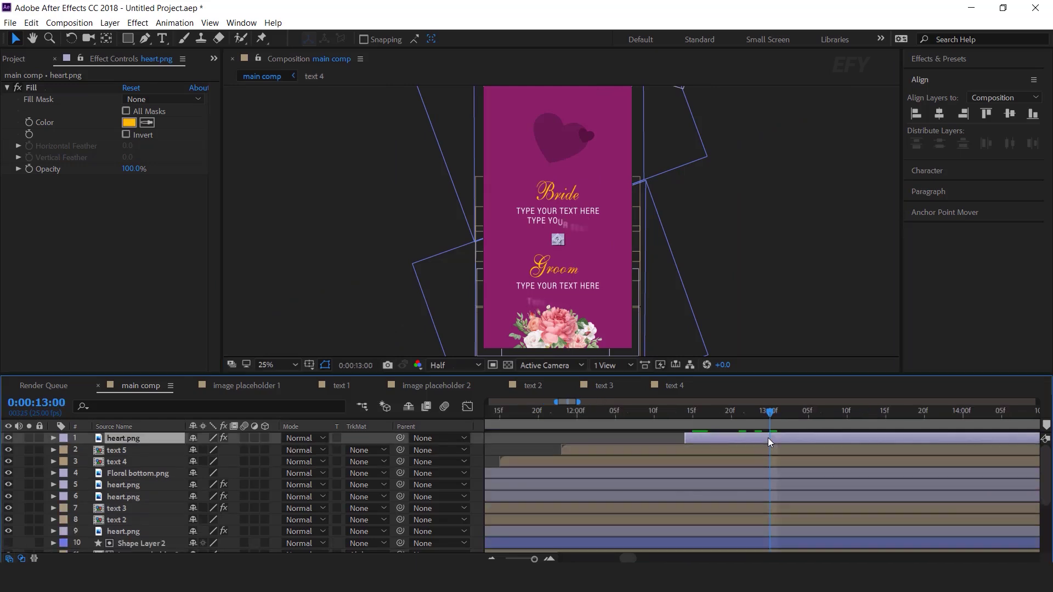
pyautogui.press('s')
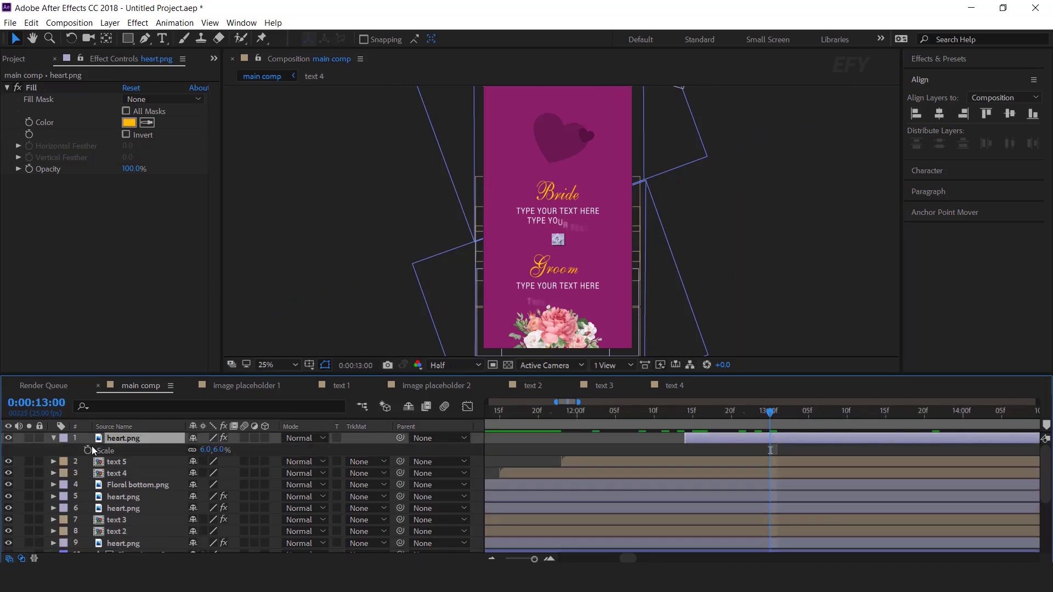
pyautogui.click(87, 451)
pyautogui.moveTo(759, 419); pyautogui.dragTo(724, 413)
pyautogui.click(219, 449)
pyautogui.write('0')
pyautogui.press('Return')
pyautogui.moveTo(685, 438); pyautogui.dragTo(713, 440)
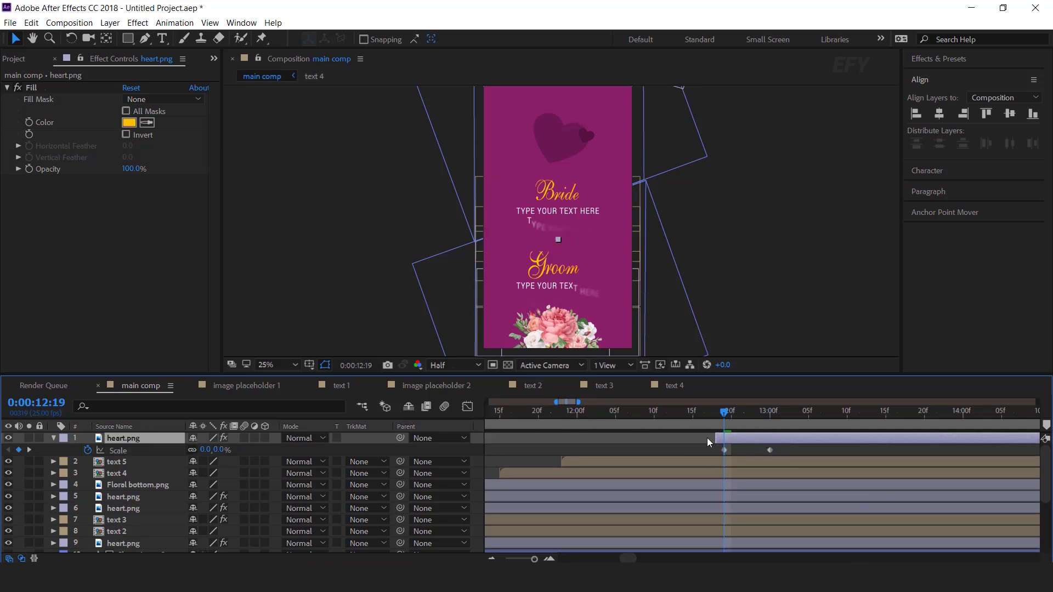
# Shift the small heart layer and its scale keyframes earlier so the layer starts at about 12:05, and collapse its properties
pyautogui.moveTo(600, 412); pyautogui.dragTo(690, 418)
pyautogui.click(712, 450)
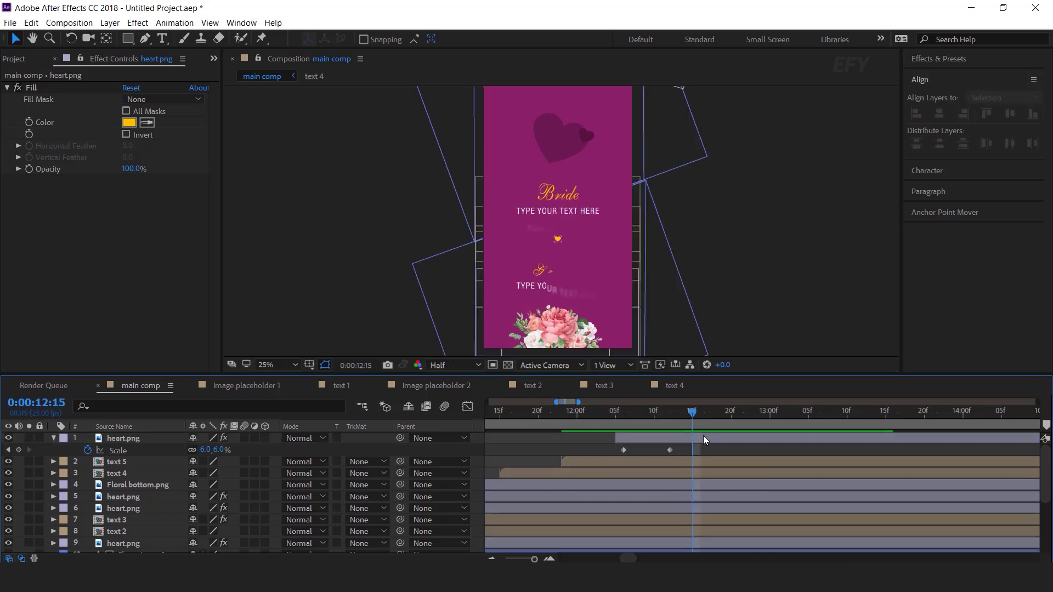
pyautogui.click(704, 436)
pyautogui.click(52, 438)
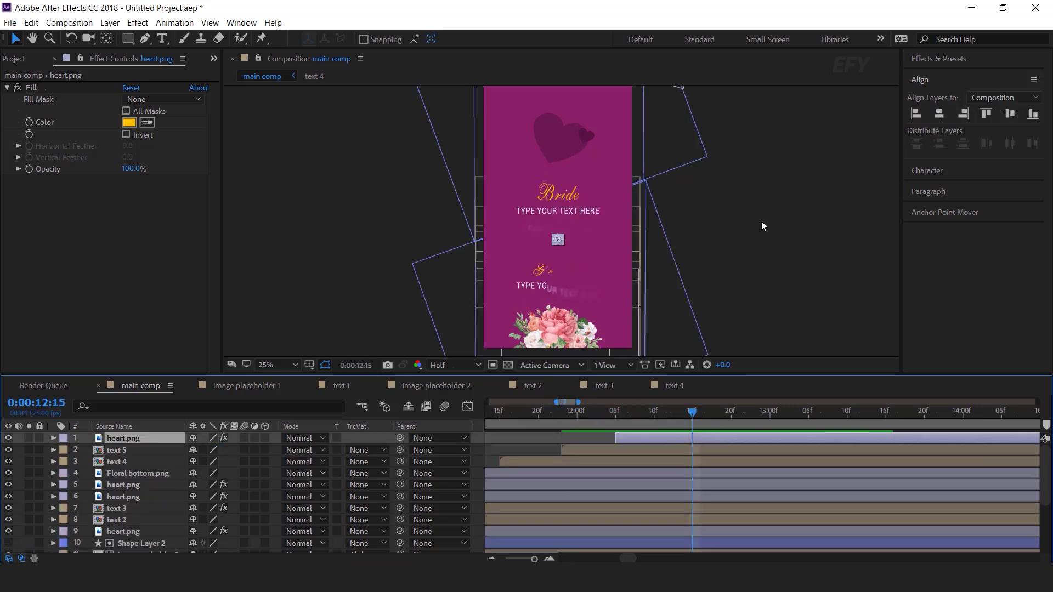
pyautogui.click(591, 240)
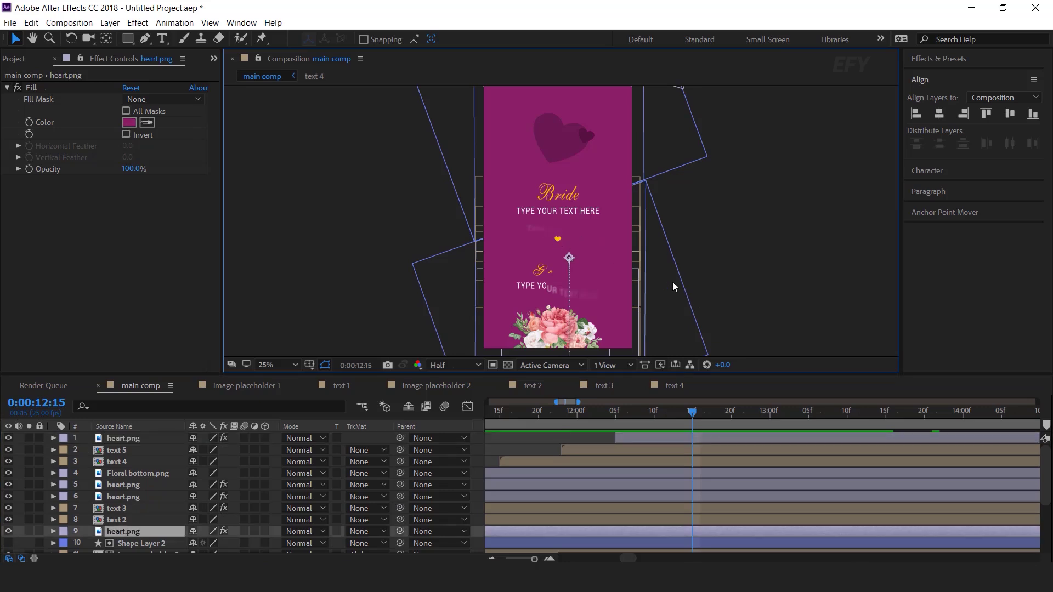
# Draw a thin horizontal rectangle as a line extending right from the small heart, filled with the heart's golden colour
pyautogui.click(128, 39)
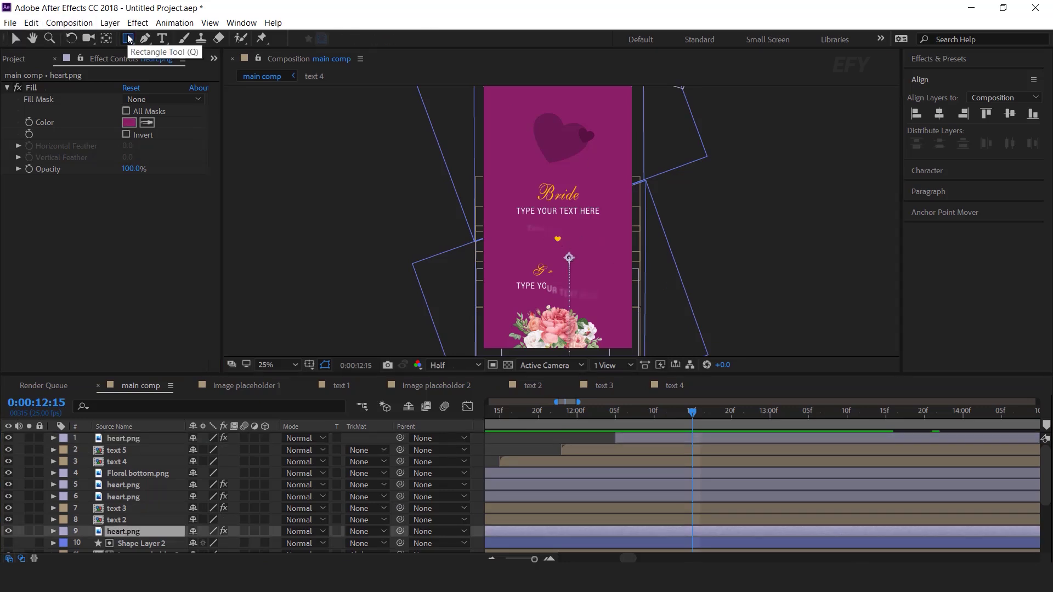
pyautogui.scroll(6, 560, 236)
pyautogui.moveTo(467, 181); pyautogui.dragTo(687, 187)
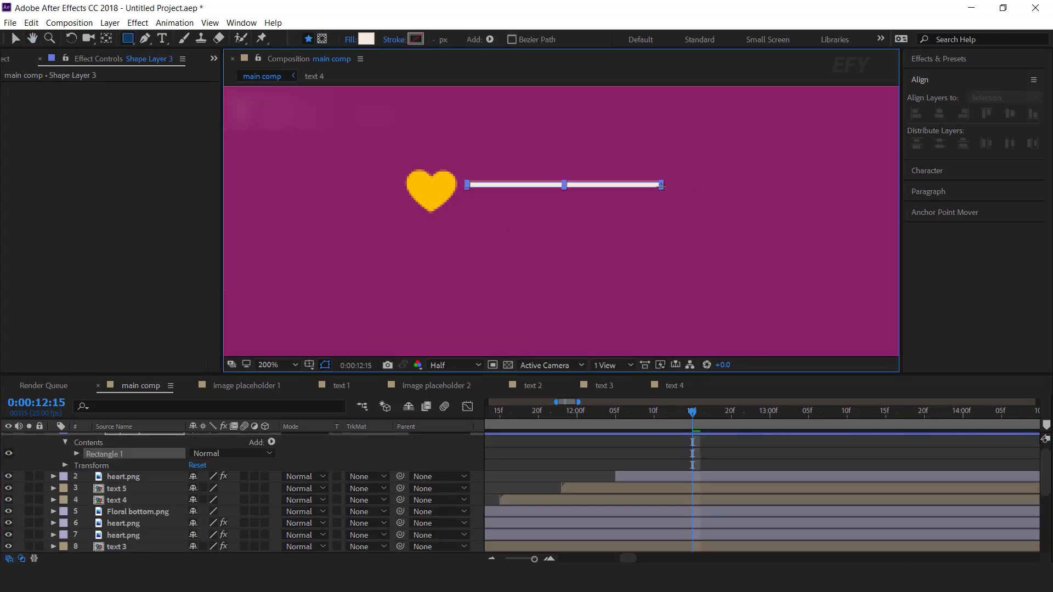
pyautogui.click(367, 39)
pyautogui.click(317, 199)
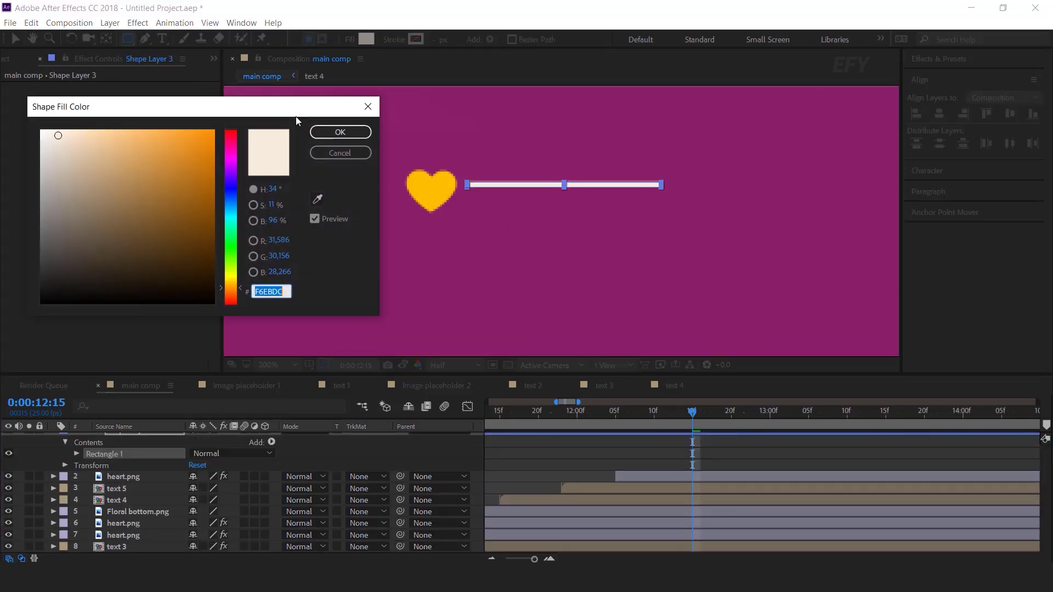
pyautogui.click(432, 185)
pyautogui.click(351, 133)
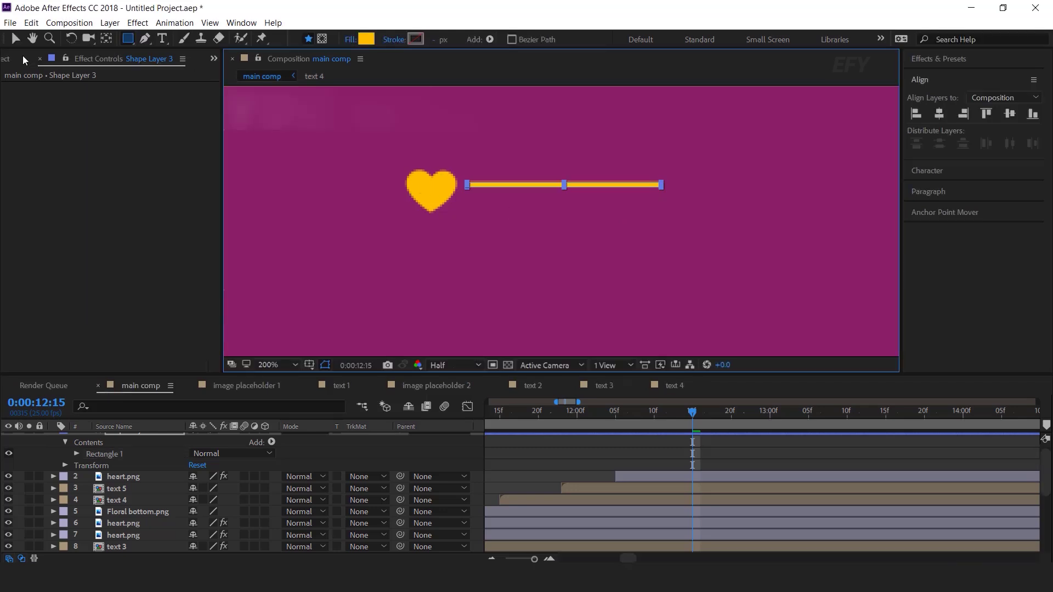
# Trim the line layer's start to 12:15 and move its anchor point to the end nearest the heart
pyautogui.click(16, 40)
pyautogui.scroll(-1, 600, 201)
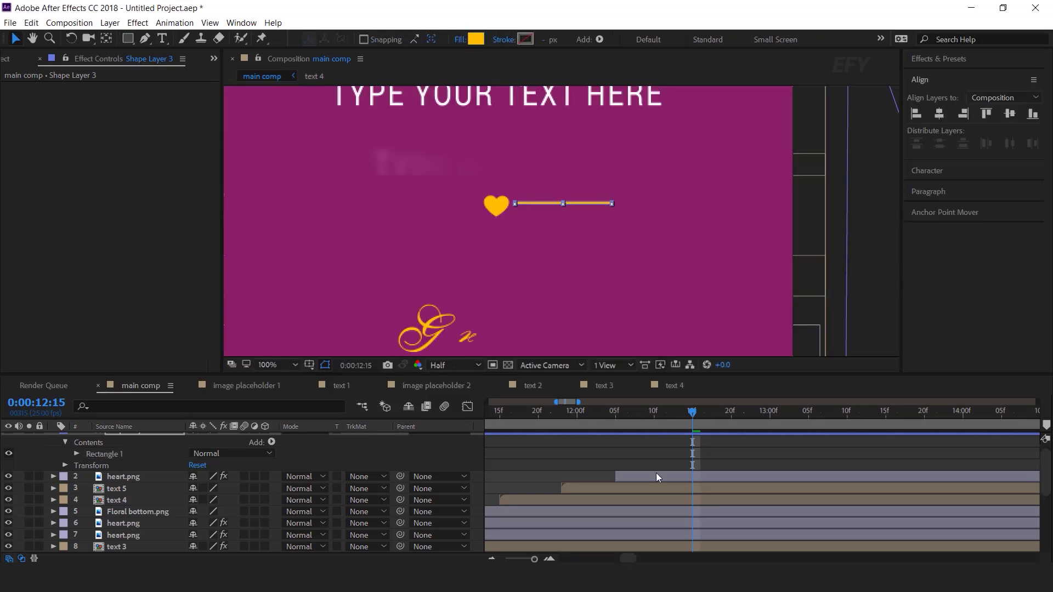
pyautogui.scroll(1, 653, 463)
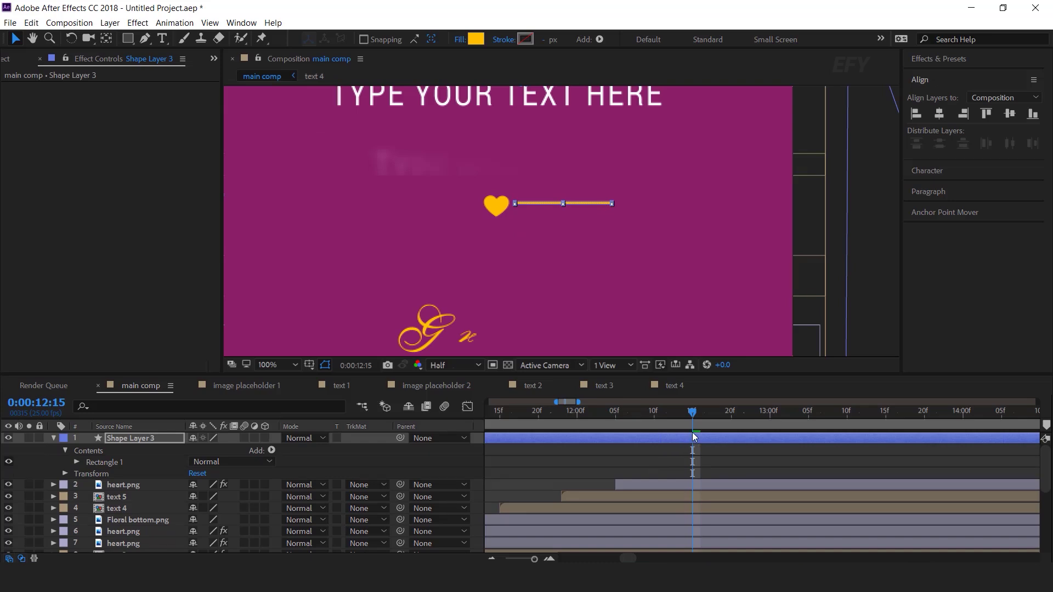
pyautogui.hotkey('alt', '[')
pyautogui.scroll(4, 554, 206)
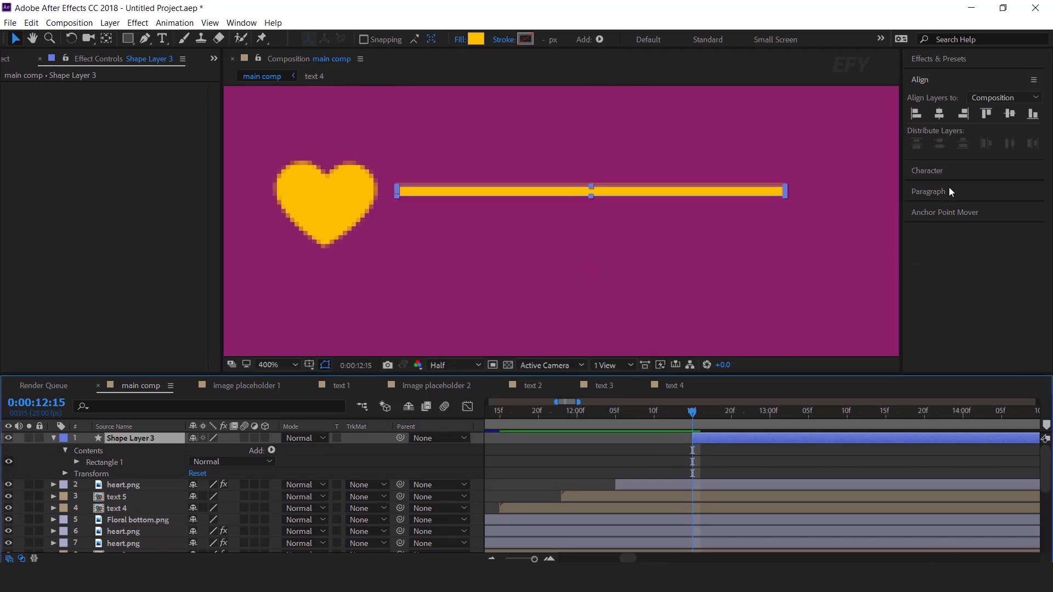
pyautogui.click(947, 212)
pyautogui.moveTo(680, 181); pyautogui.dragTo(875, 212)
pyautogui.click(923, 189)
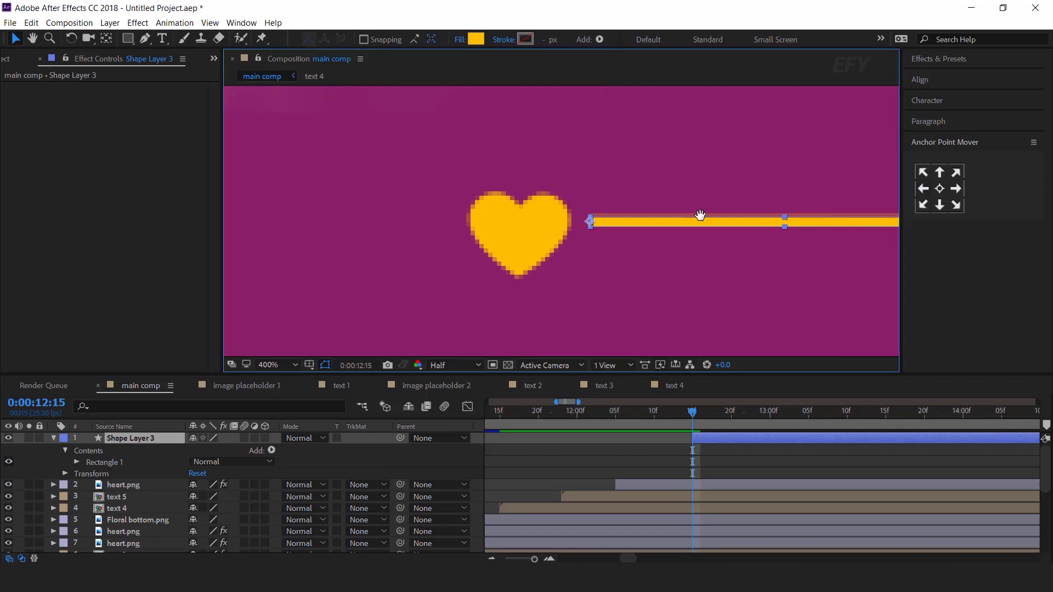
pyautogui.moveTo(698, 214); pyautogui.dragTo(564, 216)
# Unlink the line's scale dimensions and animate its horizontal scale from 0% at 12:15 to 100% at 13:00
pyautogui.click(119, 439)
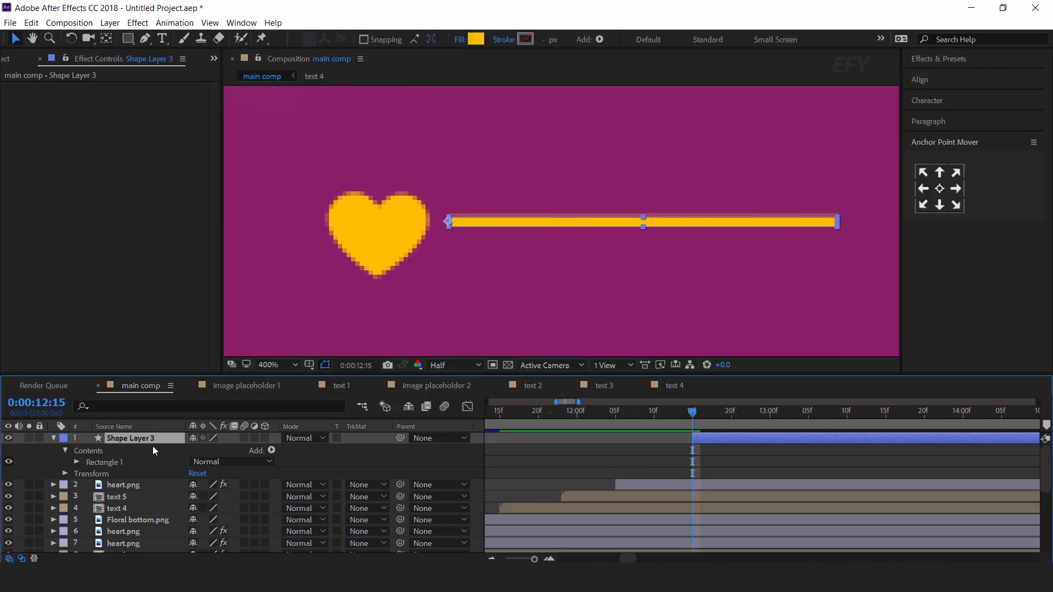
pyautogui.press('s')
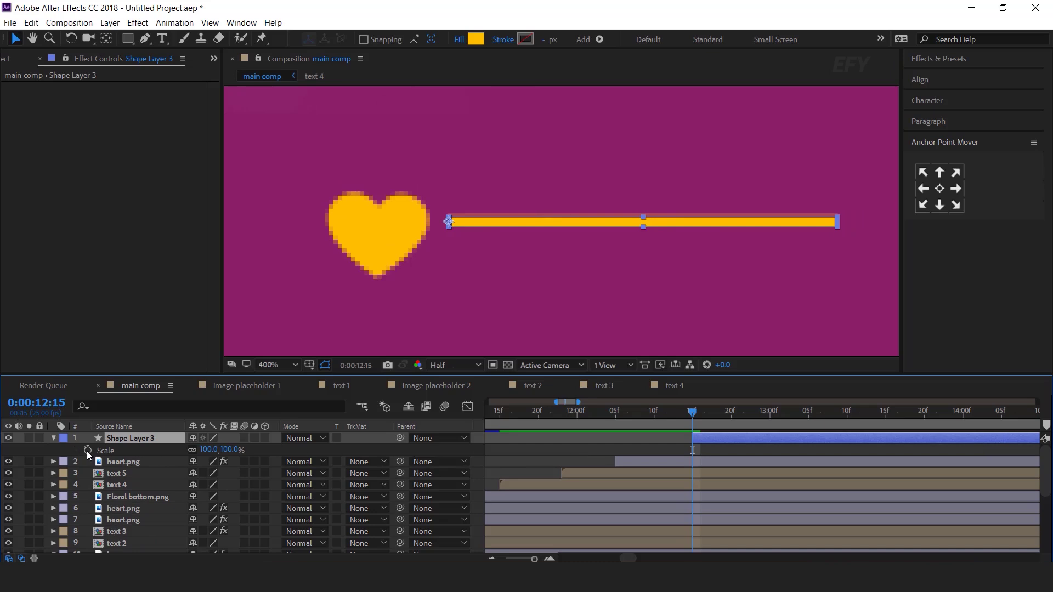
pyautogui.click(193, 450)
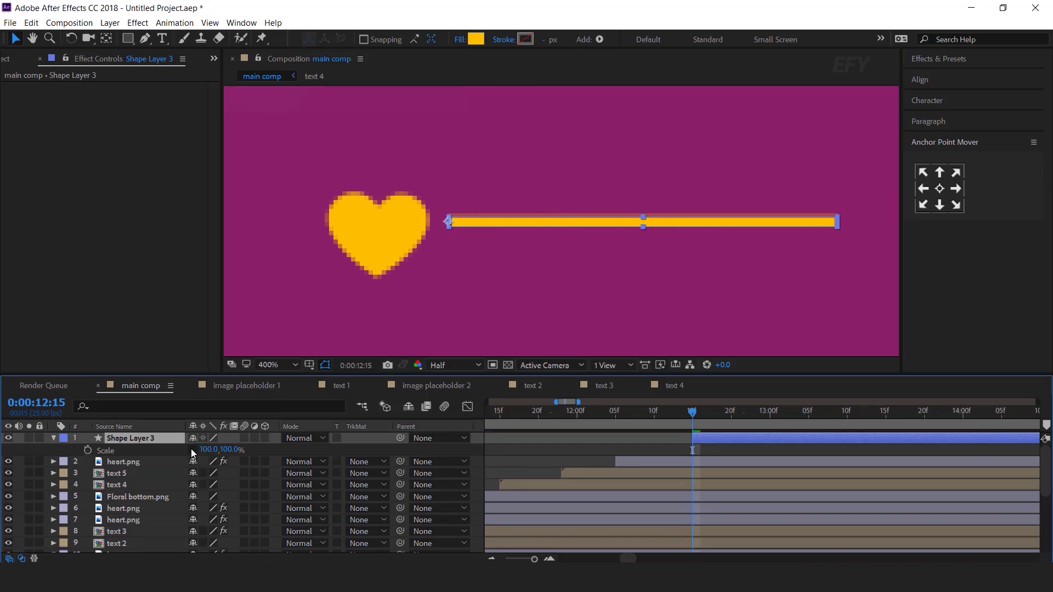
pyautogui.click(87, 450)
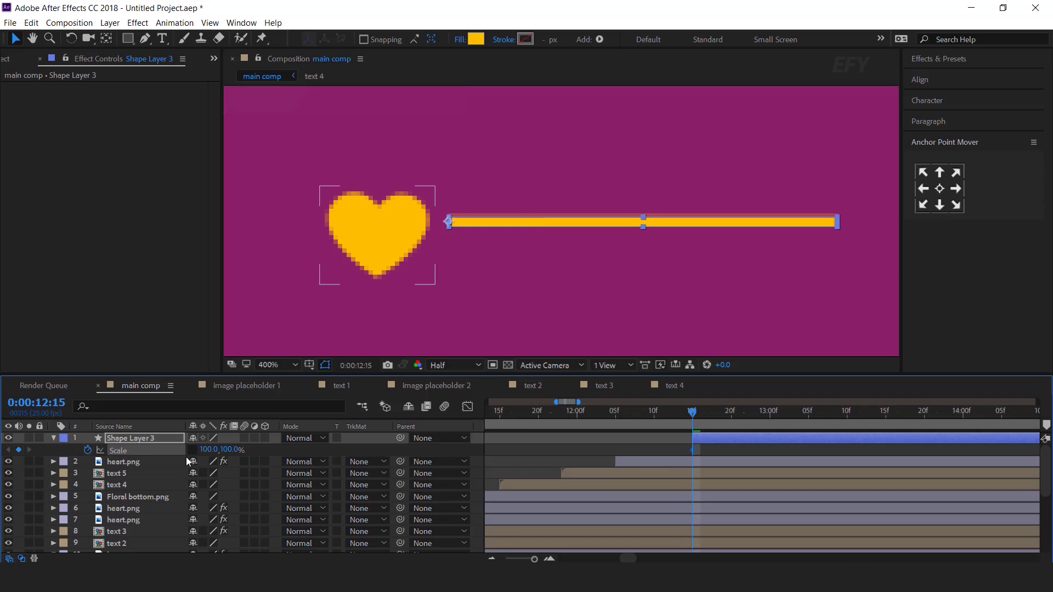
pyautogui.write('0')
pyautogui.press('Return')
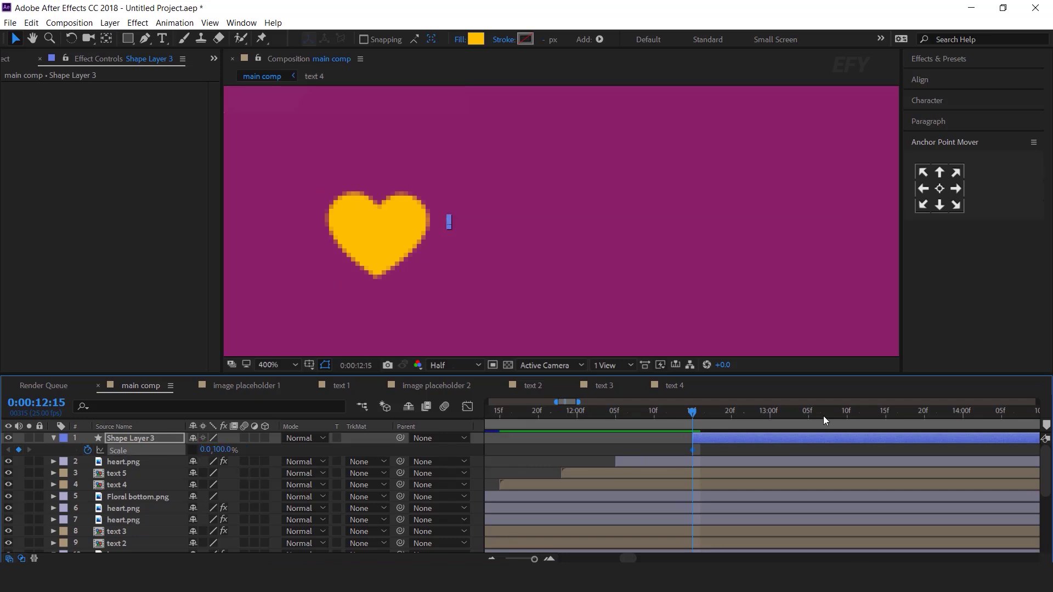
pyautogui.scroll(-1, 712, 422)
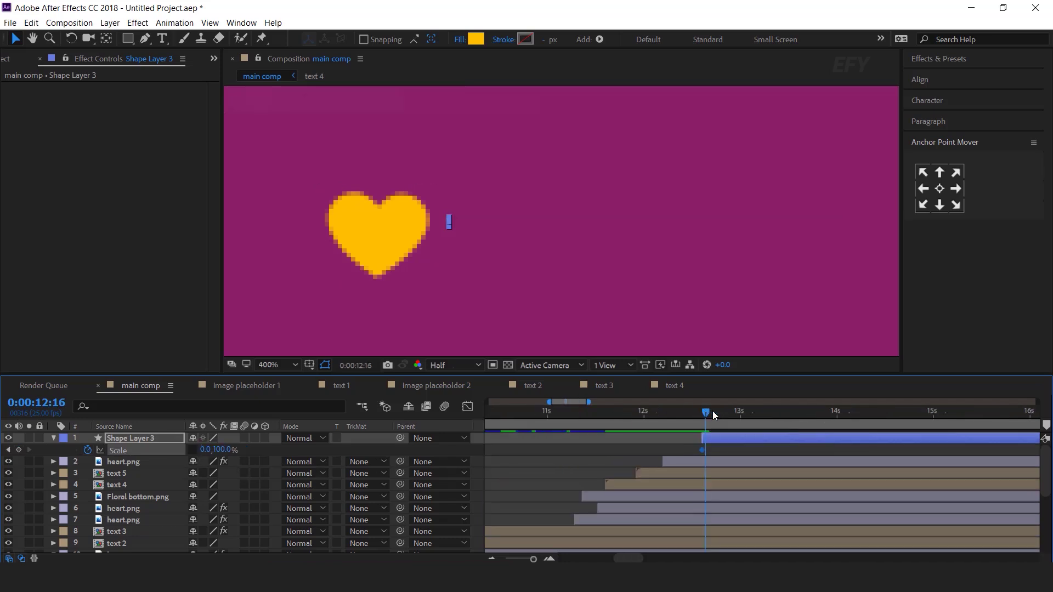
pyautogui.moveTo(712, 412); pyautogui.dragTo(742, 419)
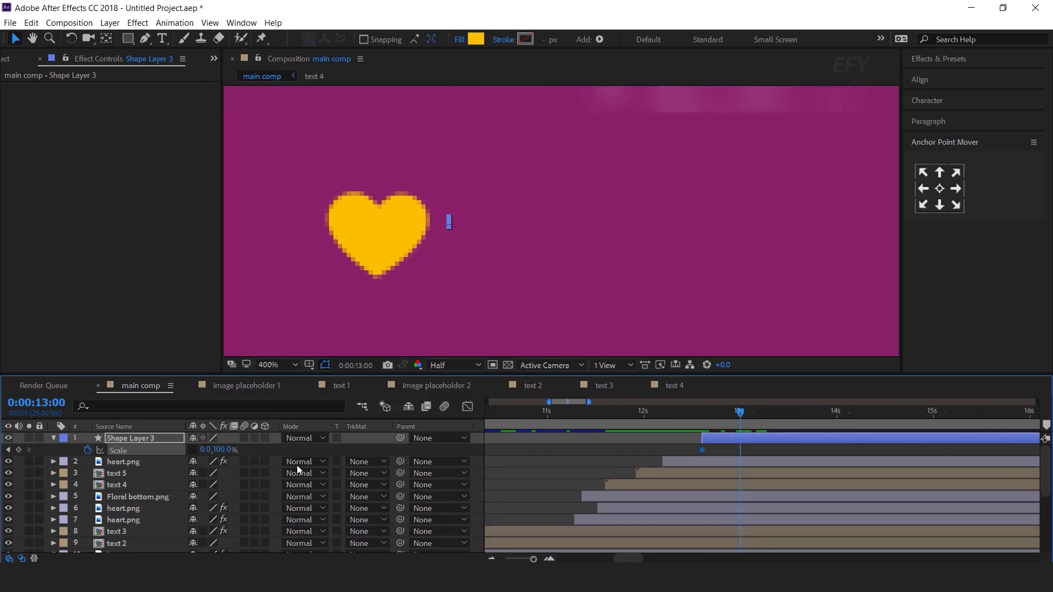
pyautogui.click(208, 450)
pyautogui.write('100')
pyautogui.press('Return')
# Ease both scale keyframes of the line and raise the final keyframe's influence to about 70% in the speed graph
pyautogui.click(691, 419)
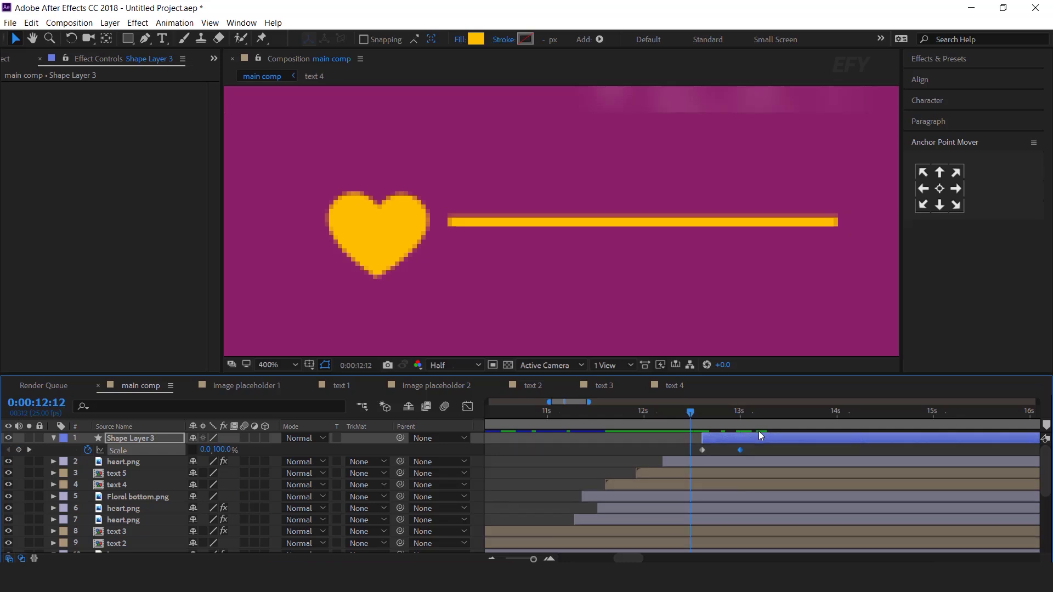
pyautogui.moveTo(758, 448); pyautogui.dragTo(695, 454)
pyautogui.rightClick(742, 450)
pyautogui.moveTo(772, 441)
pyautogui.click(554, 482)
pyautogui.scroll(2, 725, 509)
pyautogui.moveTo(808, 495); pyautogui.dragTo(726, 525)
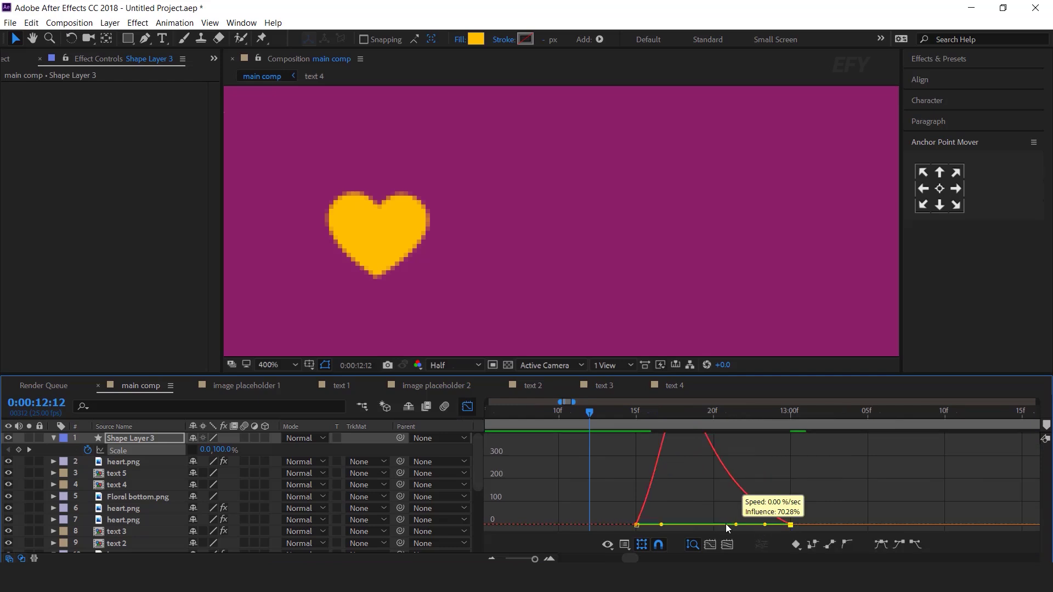
pyautogui.click(468, 406)
pyautogui.scroll(-2, 711, 471)
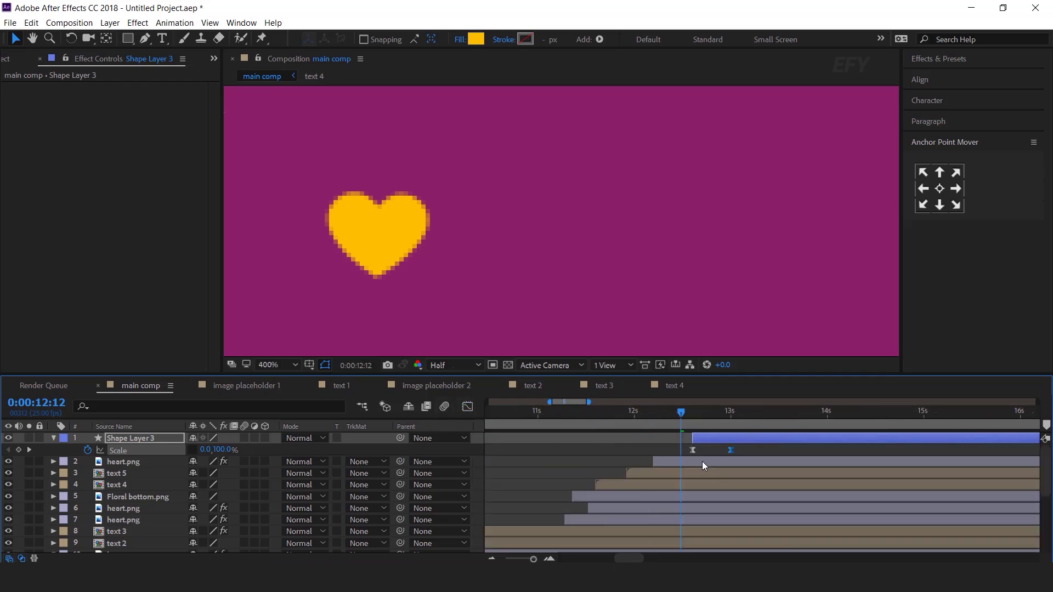
# Preview the line's growth and shift its layer with the keyframes earlier so it starts at about 12:10
pyautogui.click(642, 411)
pyautogui.press('space')
pyautogui.moveTo(655, 411); pyautogui.dragTo(710, 439)
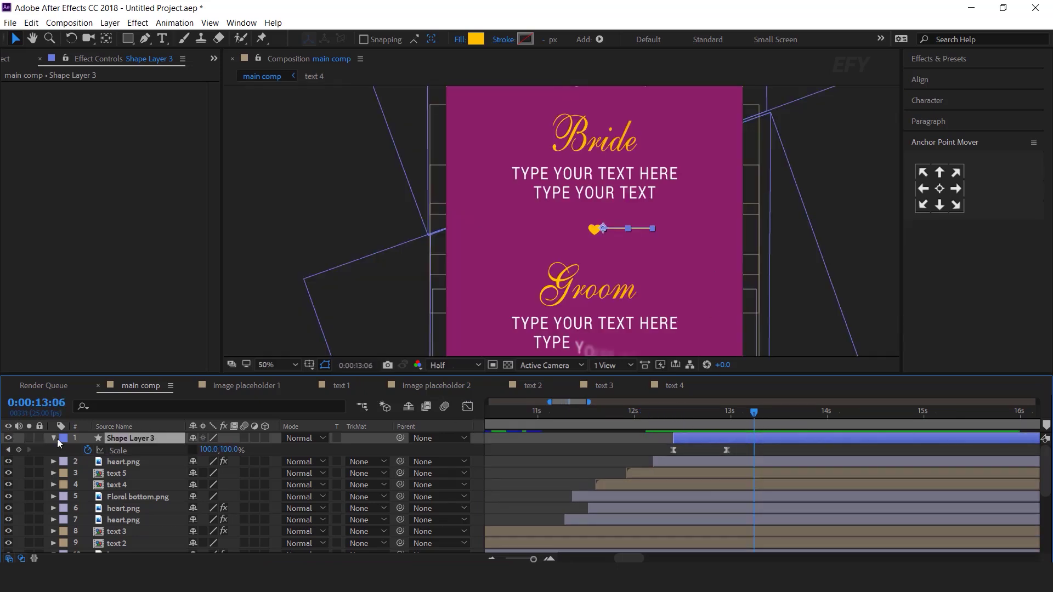
# Duplicate the line, rotate the copy 180°, and place it on the left side of the small heart to mirror the original
pyautogui.click(53, 438)
pyautogui.hotkey('ctrl', 'd')
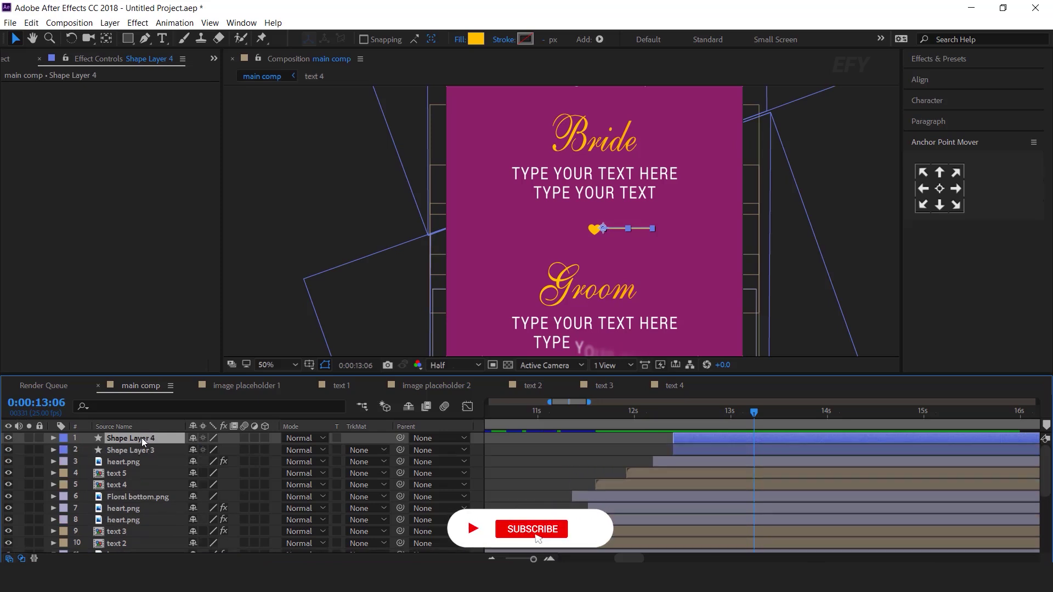
pyautogui.scroll(2, 624, 242)
pyautogui.press('w')
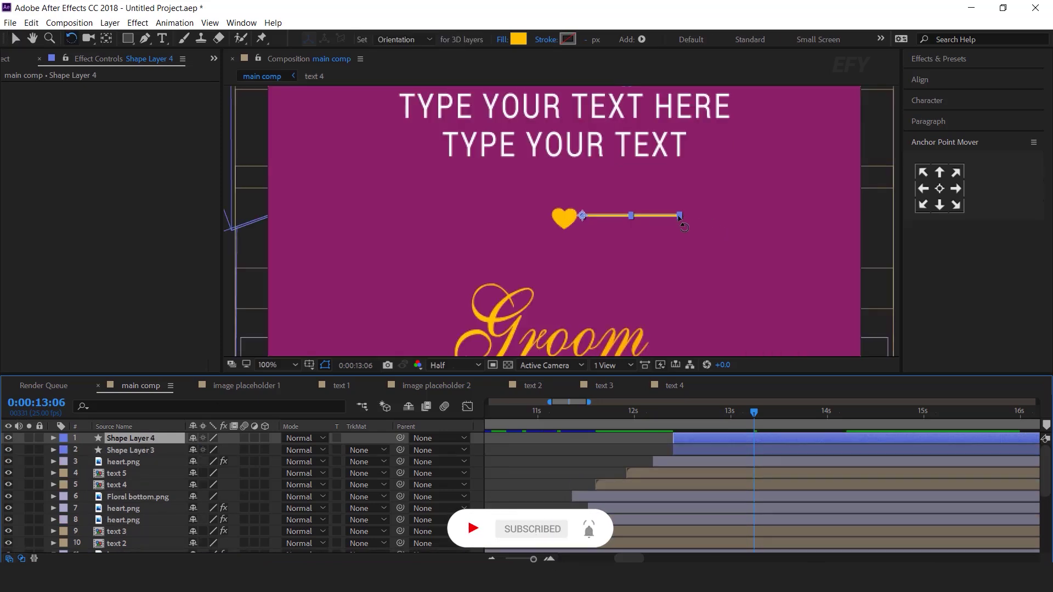
pyautogui.moveTo(538, 266); pyautogui.dragTo(447, 233)
pyautogui.press('v')
pyautogui.scroll(2, 559, 224)
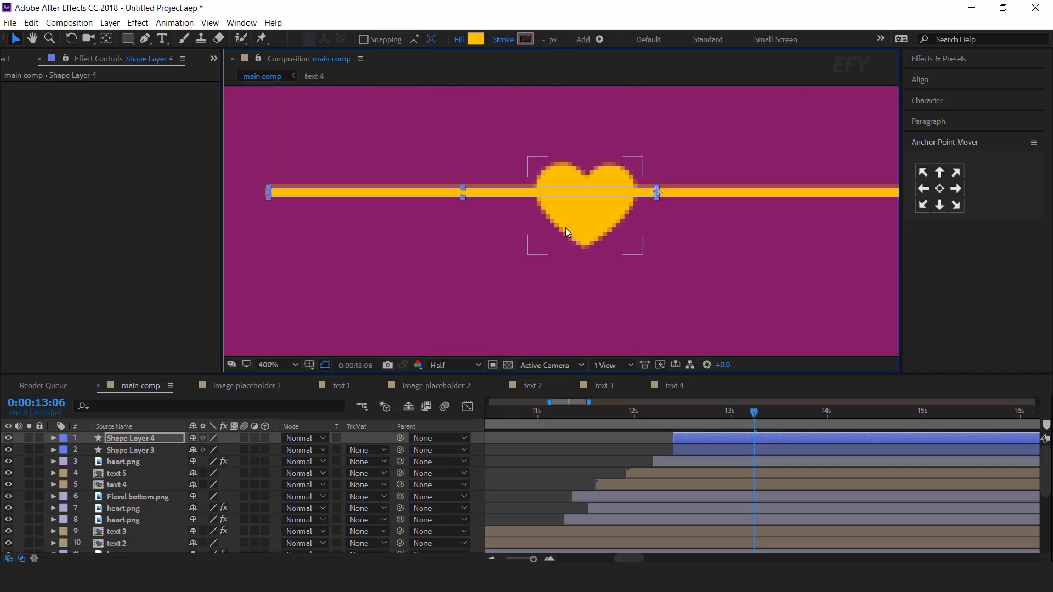
pyautogui.moveTo(512, 193); pyautogui.dragTo(454, 193)
pyautogui.click(623, 197)
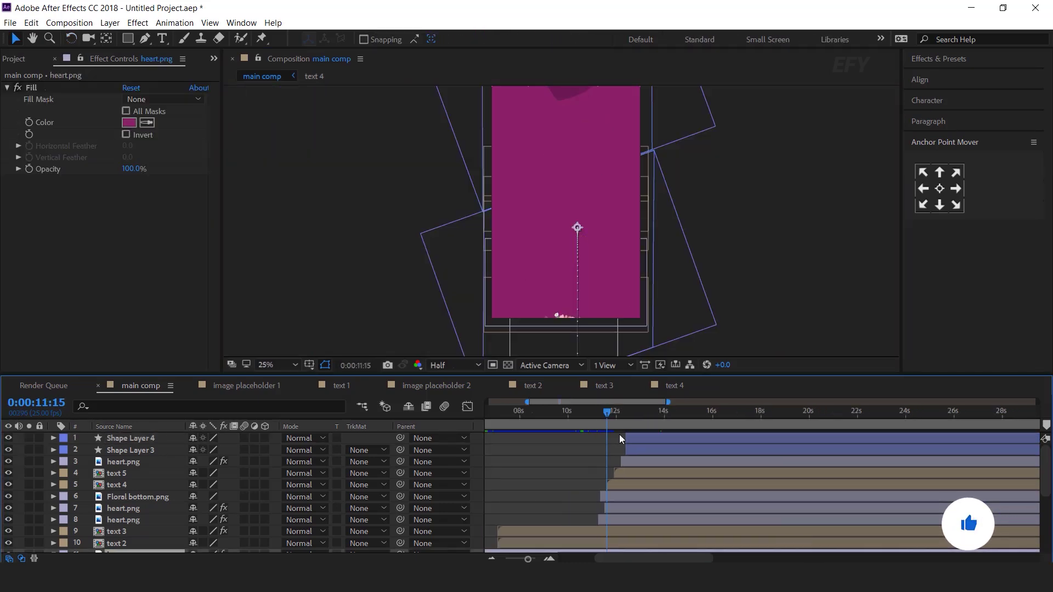
# Preview the bride-and-groom scene and add a position keyframe holding the large dark heart in place at 15:22
pyautogui.press('space')
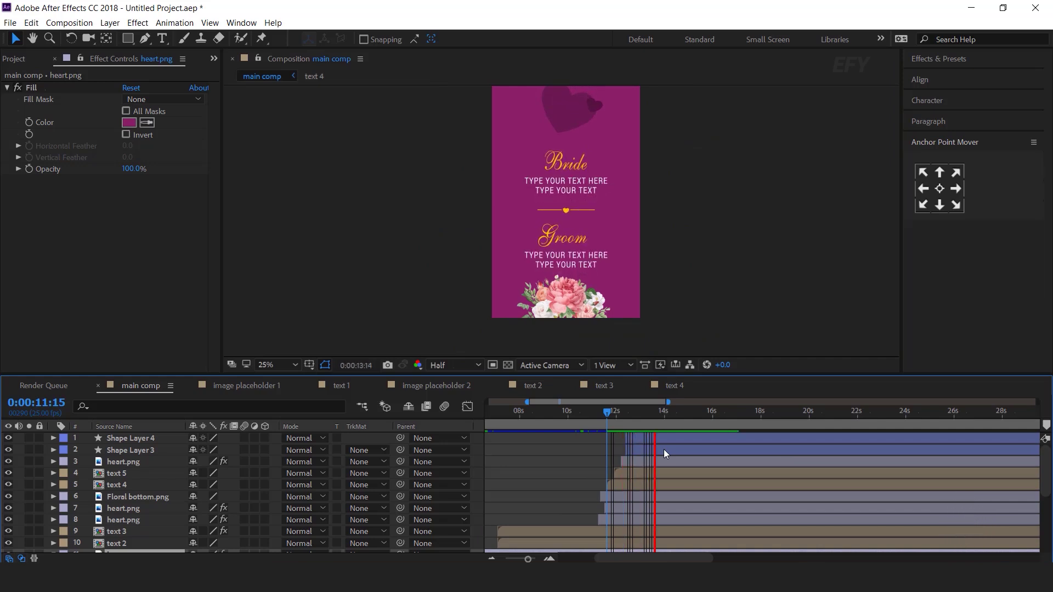
pyautogui.click(710, 414)
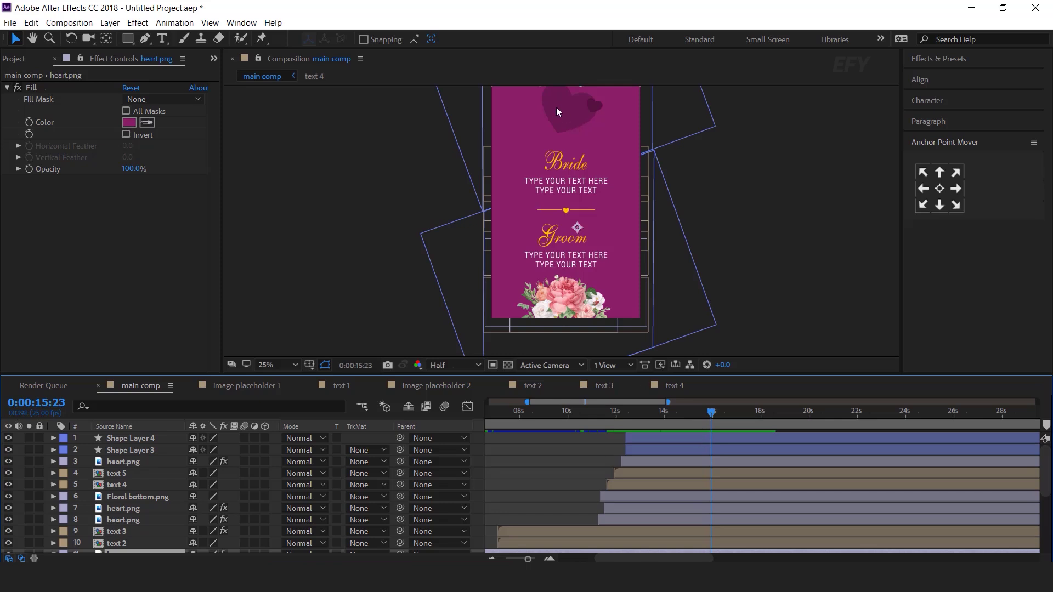
pyautogui.click(137, 463)
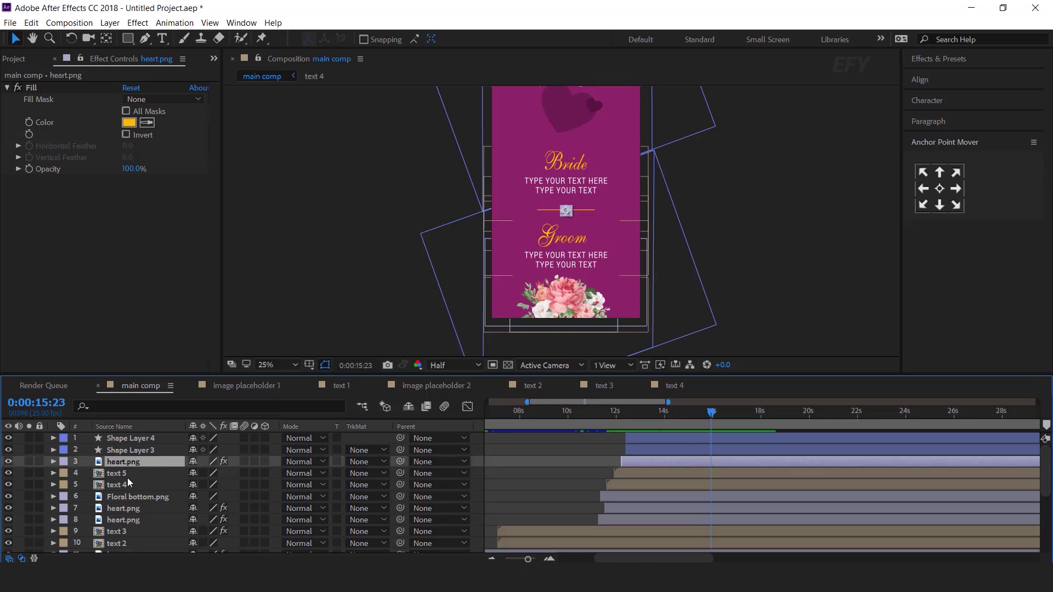
pyautogui.scroll(-2, 126, 494)
pyautogui.click(146, 485)
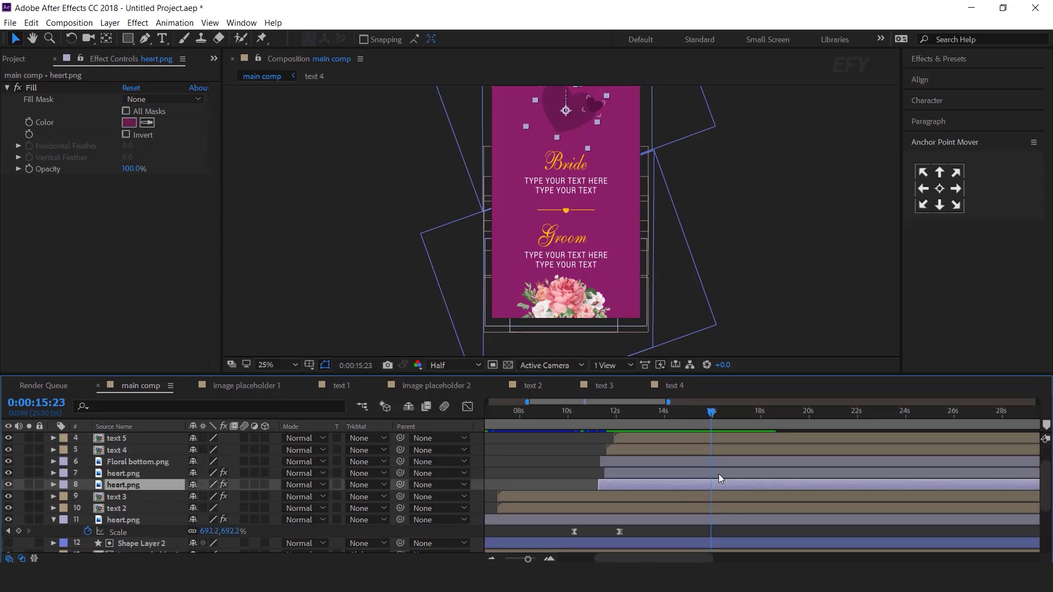
pyautogui.moveTo(712, 413); pyautogui.dragTo(724, 414)
pyautogui.press('u')
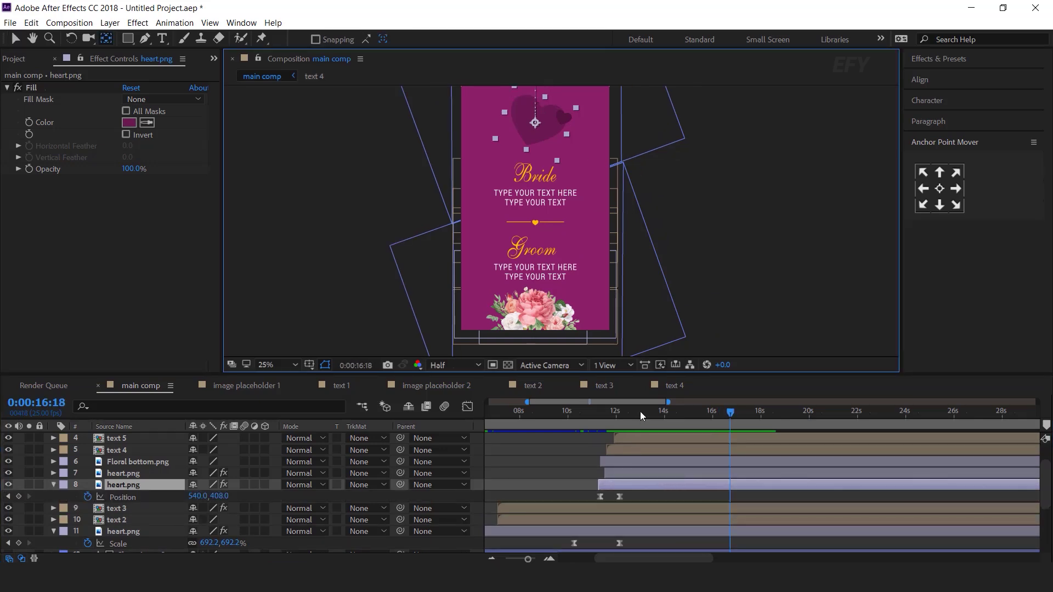
pyautogui.moveTo(640, 412); pyautogui.dragTo(709, 423)
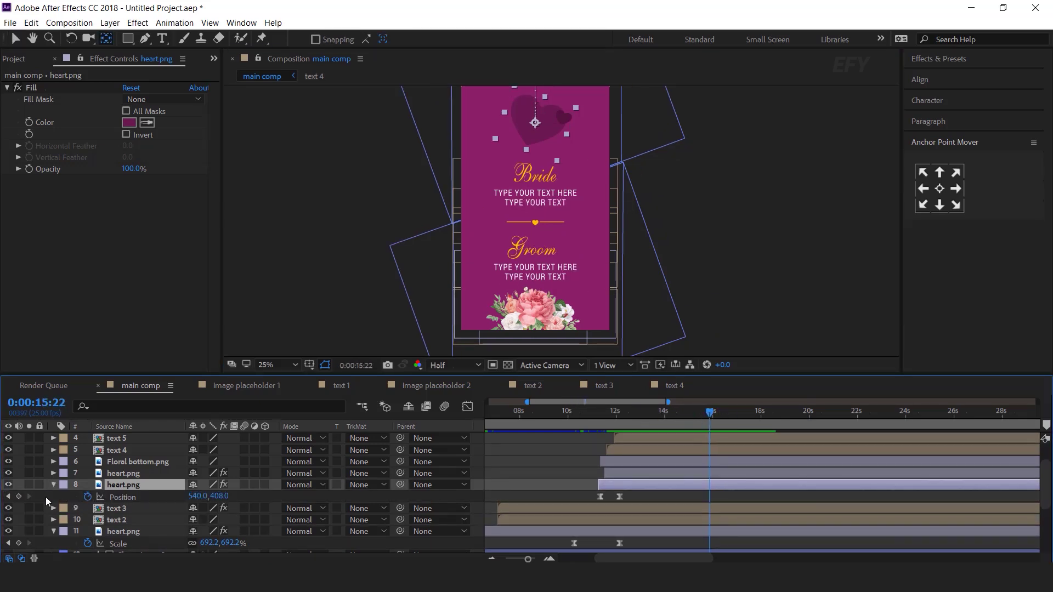
pyautogui.click(20, 497)
# At 17:07, move the large heart straight down to the middle of the frame, at position 540, 1132
pyautogui.moveTo(710, 411); pyautogui.dragTo(744, 412)
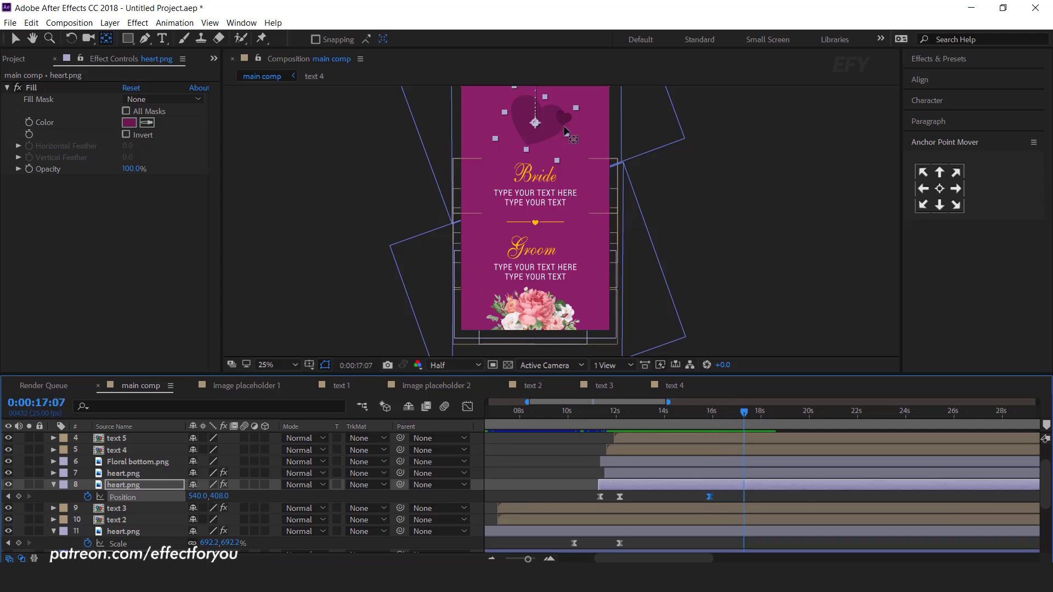
pyautogui.press('v')
pyautogui.moveTo(557, 122); pyautogui.dragTo(576, 230)
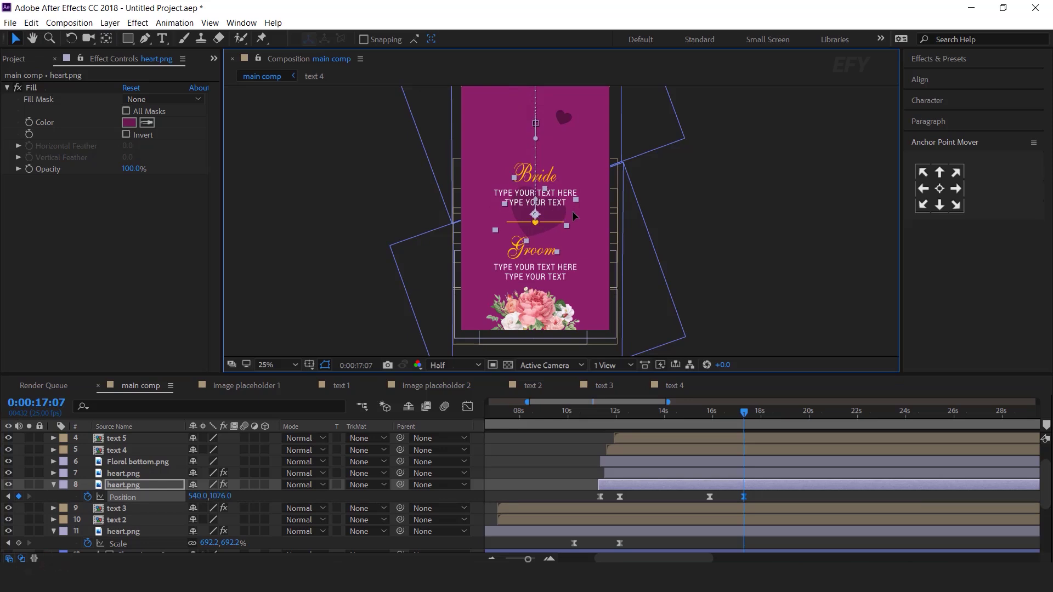
pyautogui.click(129, 486)
# Animate the large heart's scale with a starting keyframe at 15:22, enlarging it to about 132.4% at 17:07
pyautogui.hotkey('shift', 's')
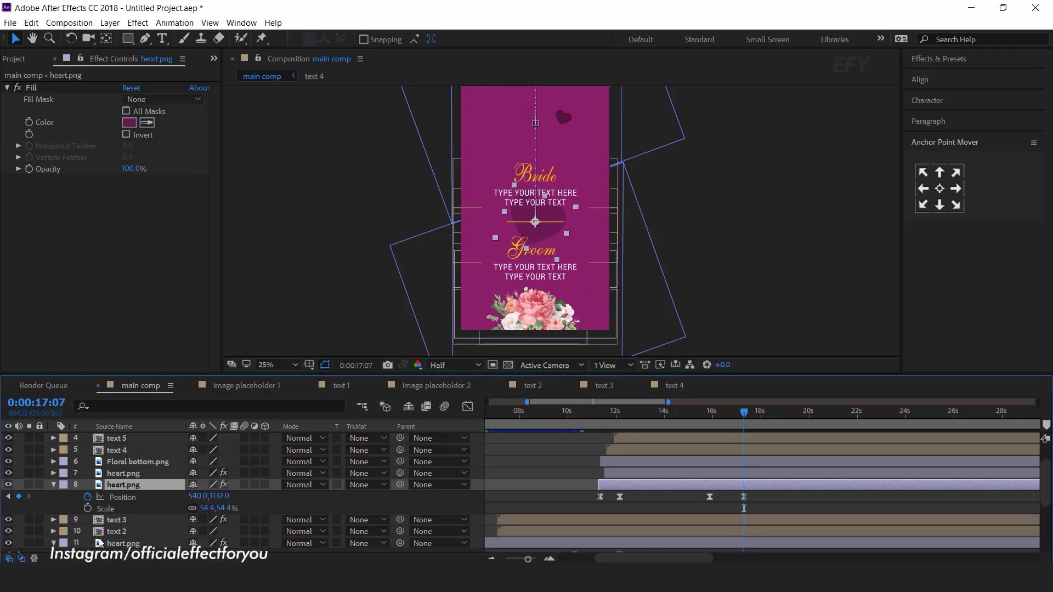
pyautogui.moveTo(744, 411); pyautogui.dragTo(710, 415)
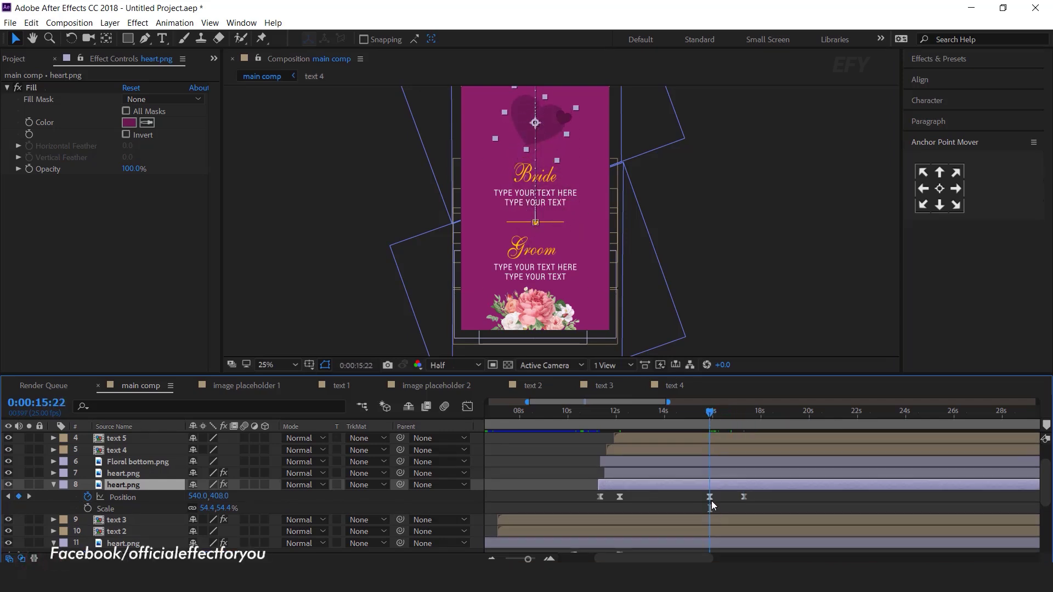
pyautogui.click(88, 508)
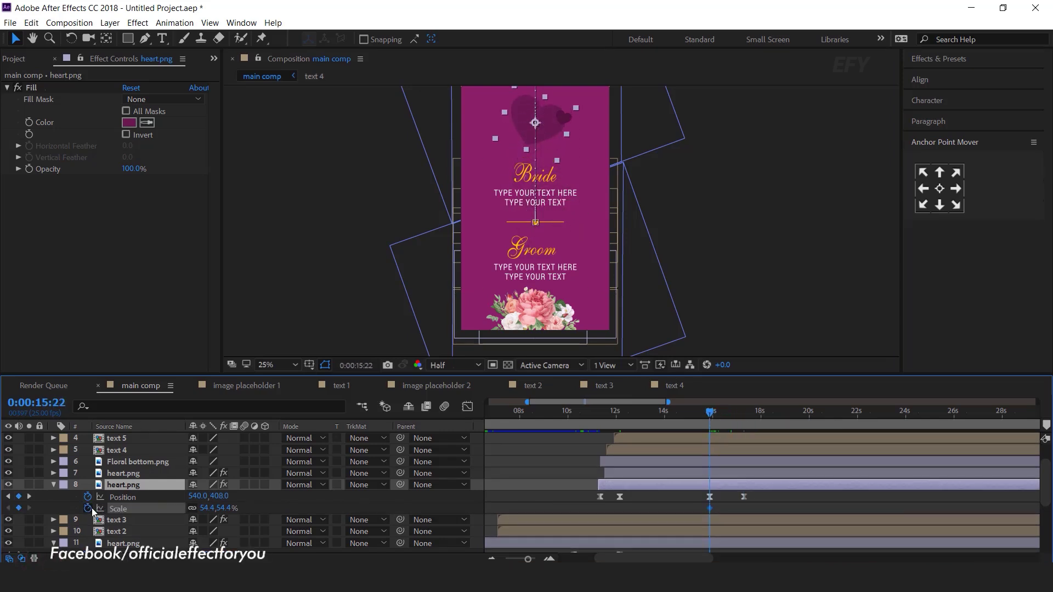
pyautogui.click(729, 418)
pyautogui.click(745, 413)
pyautogui.click(744, 415)
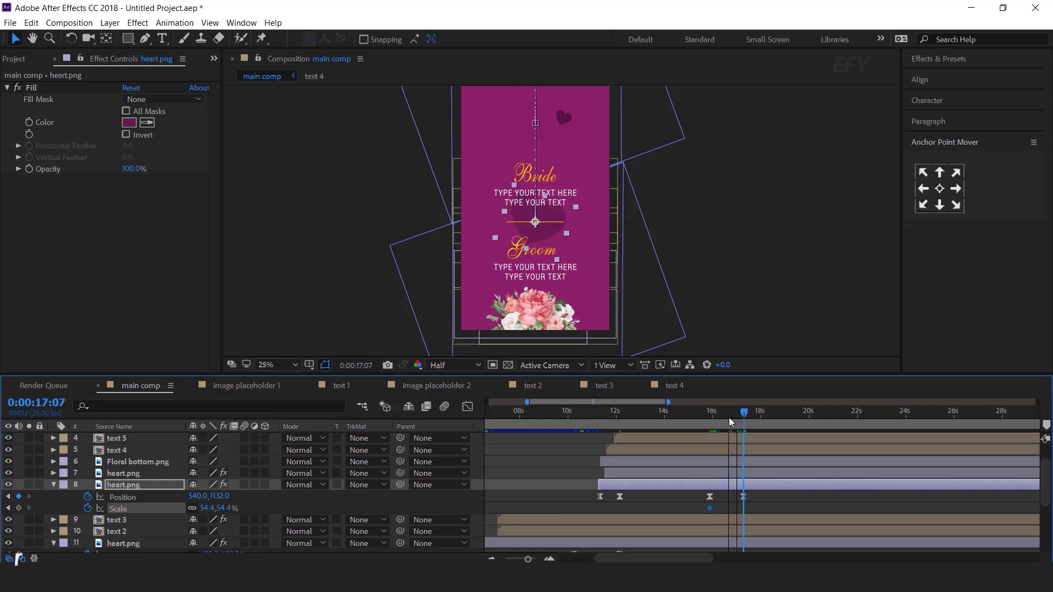
pyautogui.moveTo(224, 508); pyautogui.dragTo(283, 517)
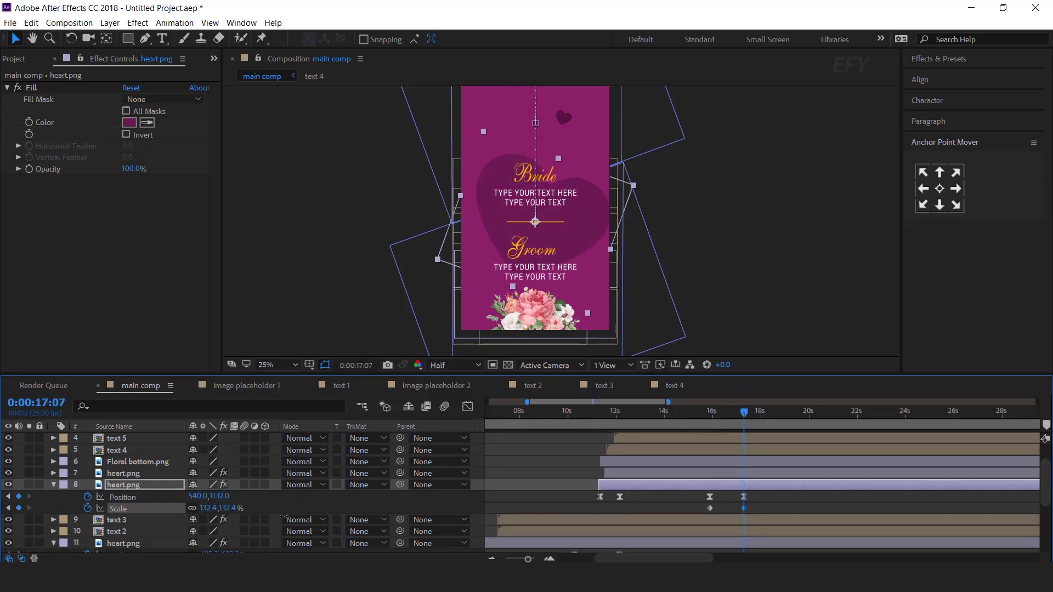
pyautogui.click(53, 485)
# Move the two divider lines, small divider heart, text 5 and text 4 layers below the two dark heart layers
pyautogui.scroll(2, 123, 501)
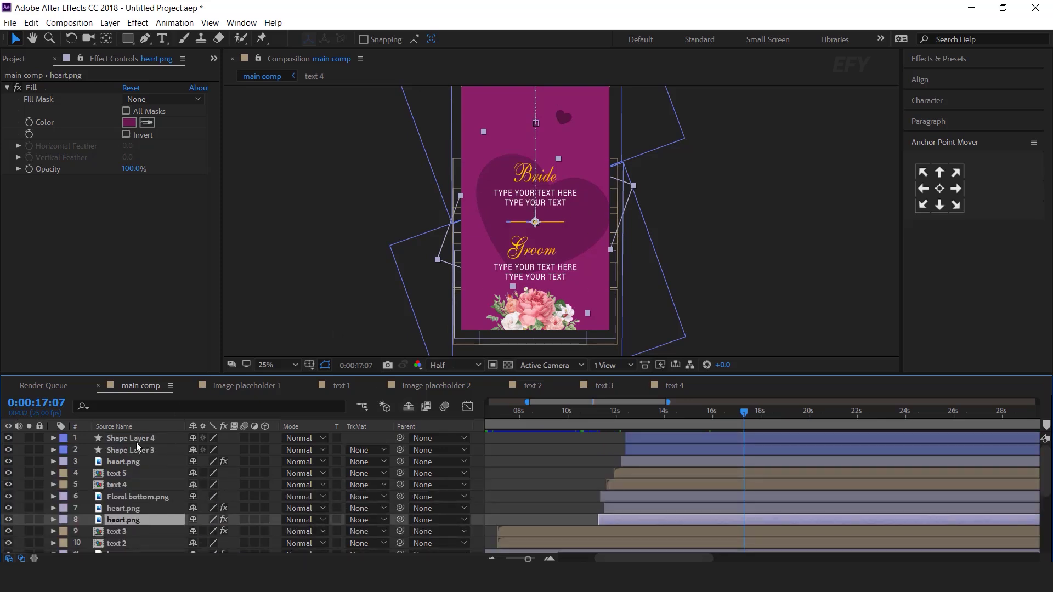
pyautogui.click(125, 508)
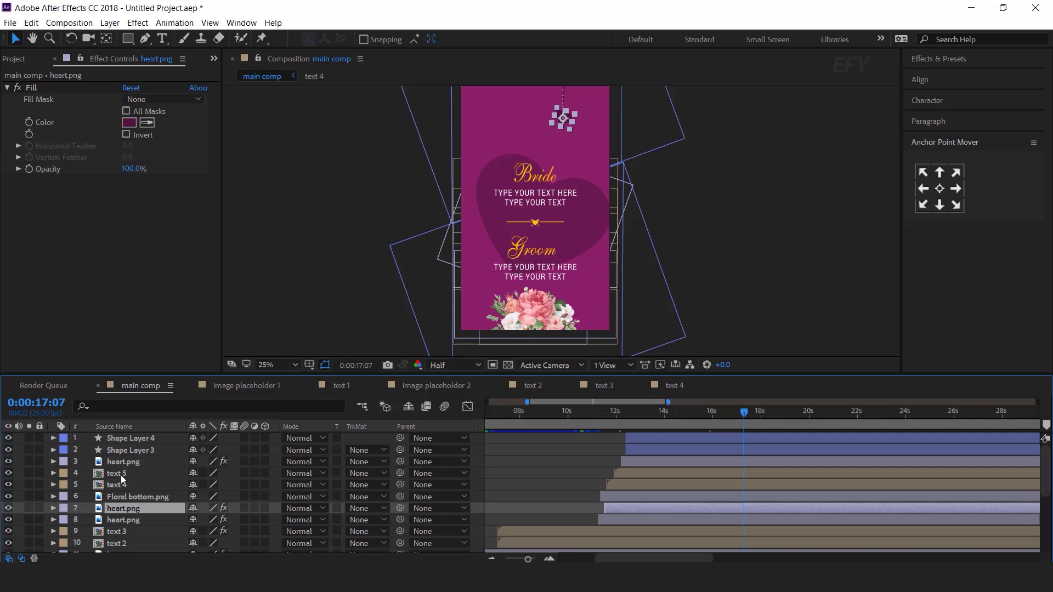
pyautogui.click(120, 474)
pyautogui.click(132, 438)
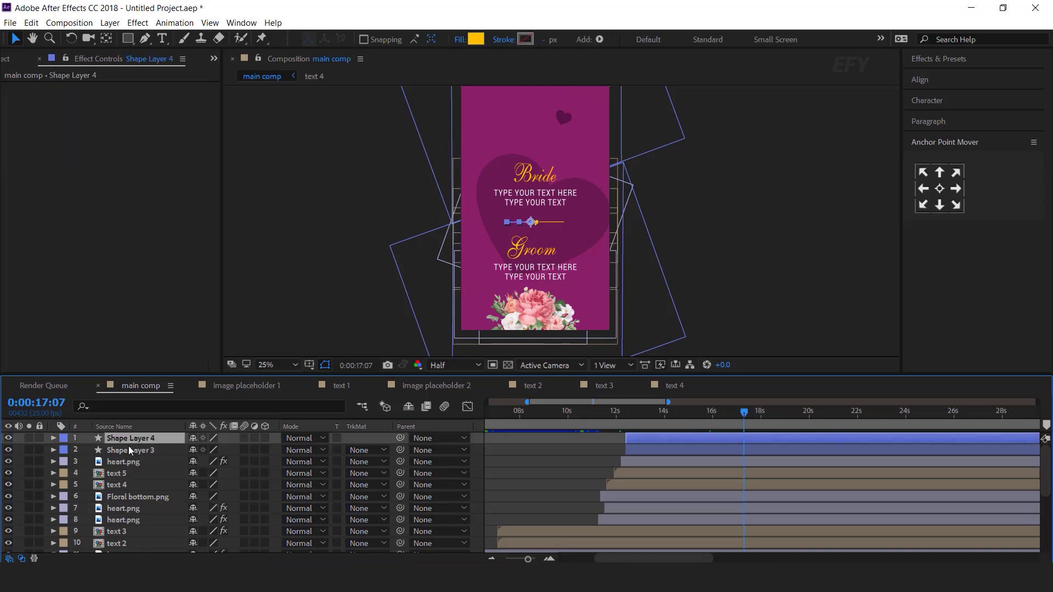
pyautogui.keyDown('shift'); pyautogui.click(121, 485); pyautogui.keyUp('shift')
pyautogui.moveTo(117, 484); pyautogui.dragTo(120, 522)
# Fade the selected text and divider layers from 100% opacity at 16:21 to 0% at 17:15
pyautogui.moveTo(639, 414); pyautogui.dragTo(732, 420)
pyautogui.press('t')
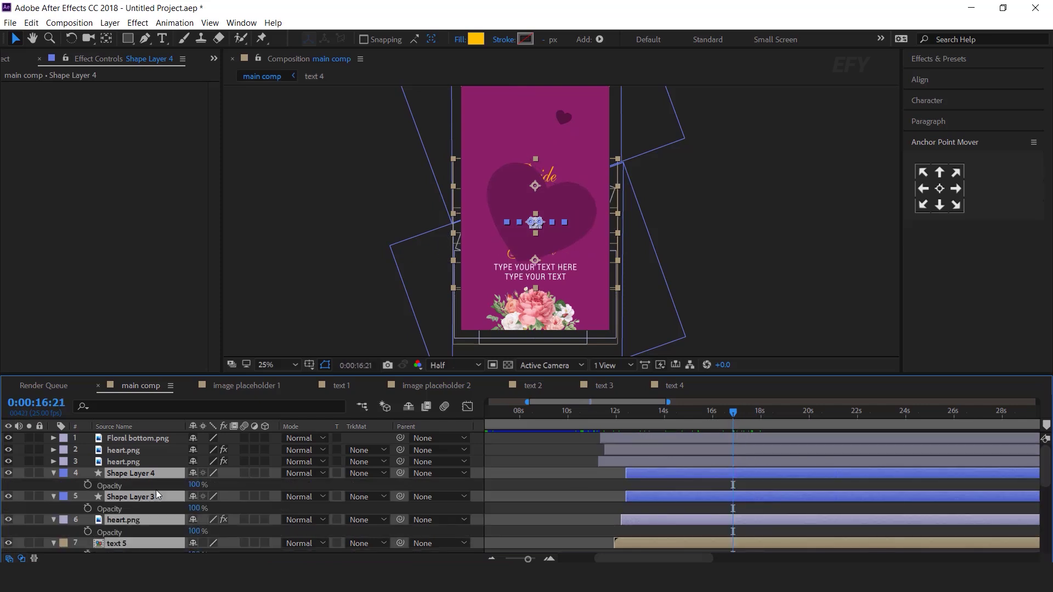
pyautogui.click(87, 486)
pyautogui.scroll(-1, 716, 503)
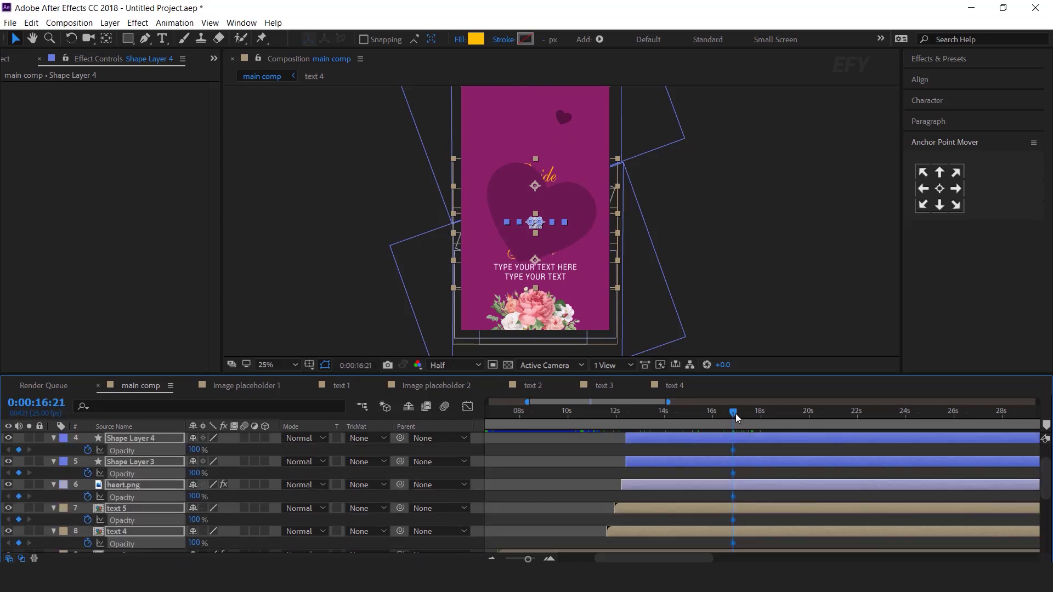
pyautogui.moveTo(734, 416)
pyautogui.mouseDown()
pyautogui.moveTo(762, 417)
pyautogui.moveTo(751, 417)
pyautogui.mouseUp()
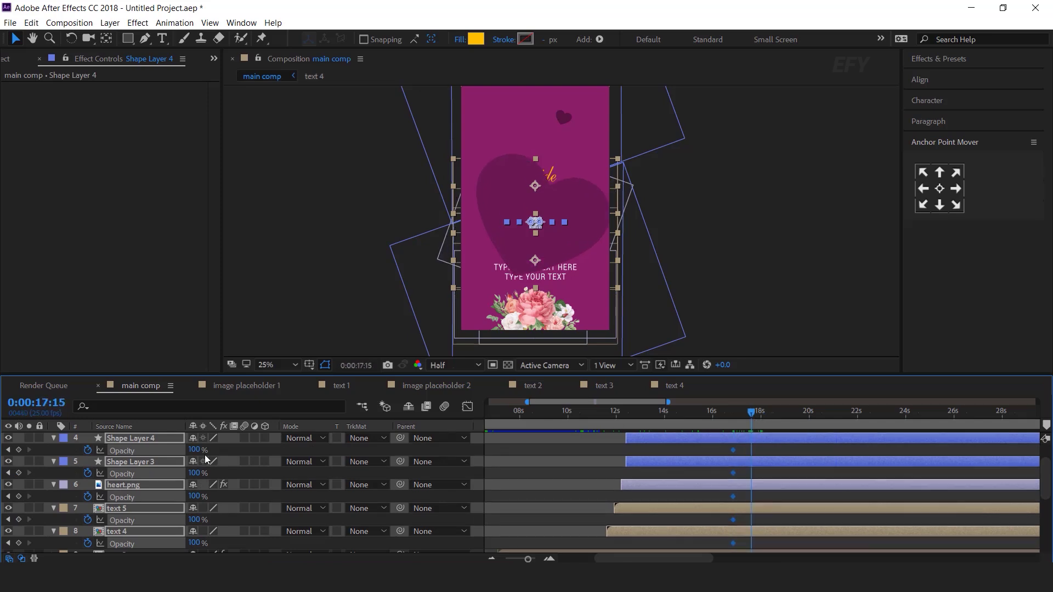
pyautogui.moveTo(29, 453); pyautogui.dragTo(2, 460)
# Preview the fade and shift its opacity keyframes earlier and closer together, to about 16:02 and 16:13
pyautogui.click(705, 421)
pyautogui.press('space')
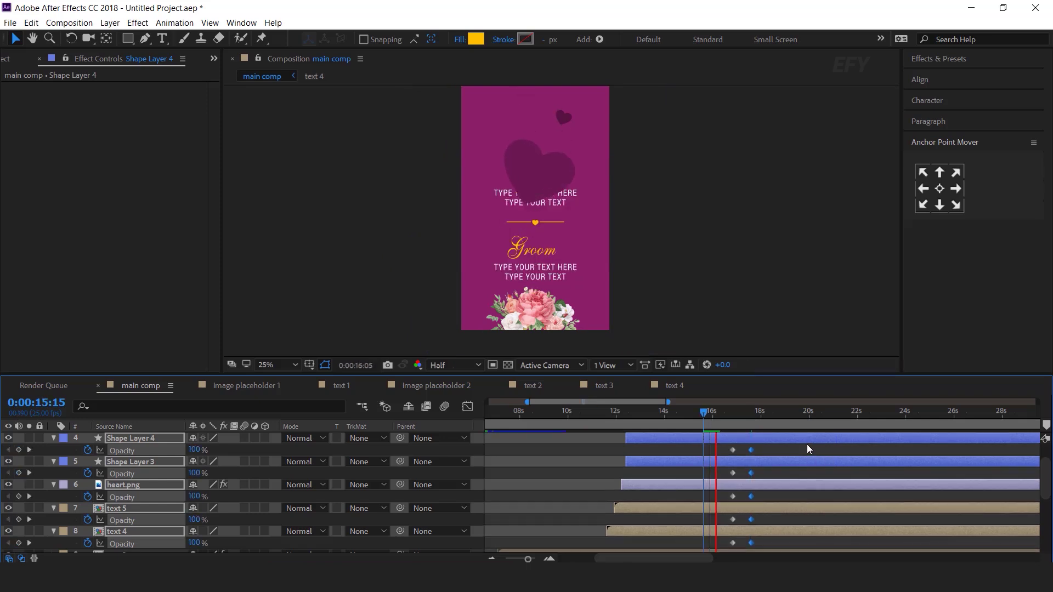
pyautogui.click(729, 416)
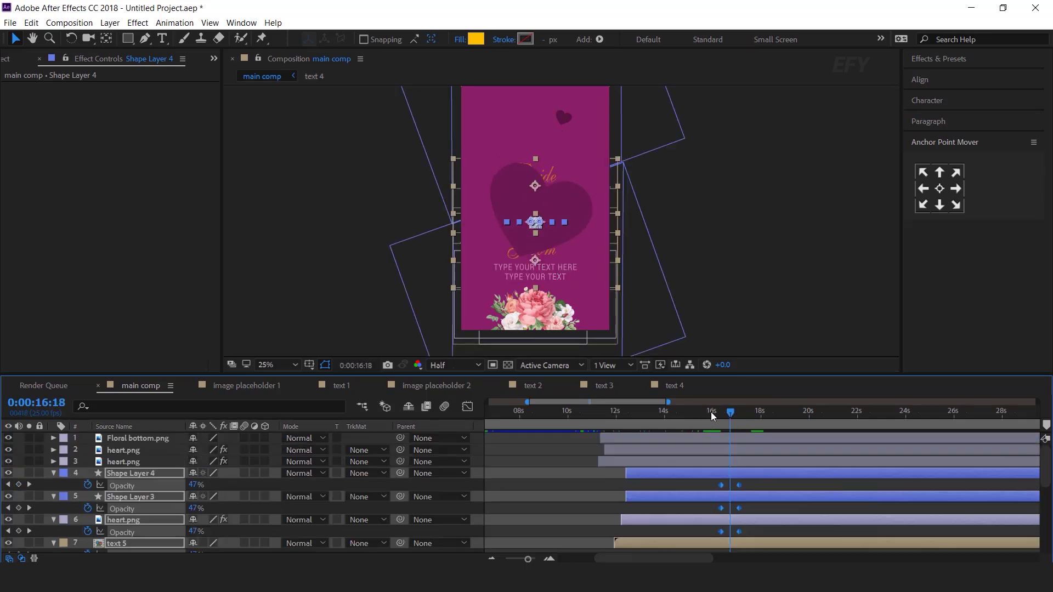
pyautogui.click(711, 414)
pyautogui.press('space')
pyautogui.moveTo(728, 416); pyautogui.dragTo(734, 418)
pyautogui.press('=')
pyautogui.press('=')
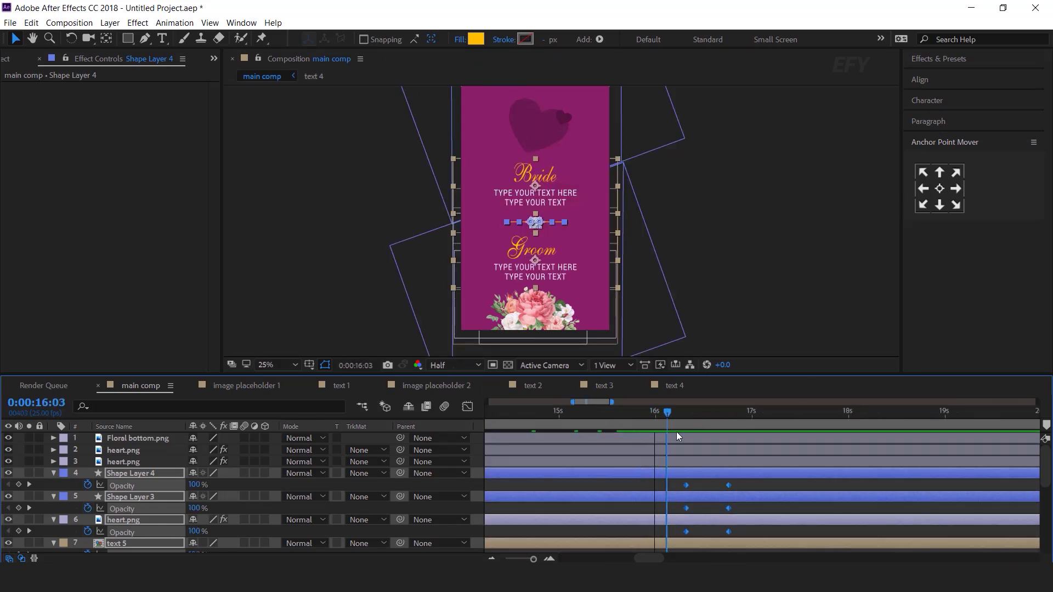
pyautogui.click(679, 432)
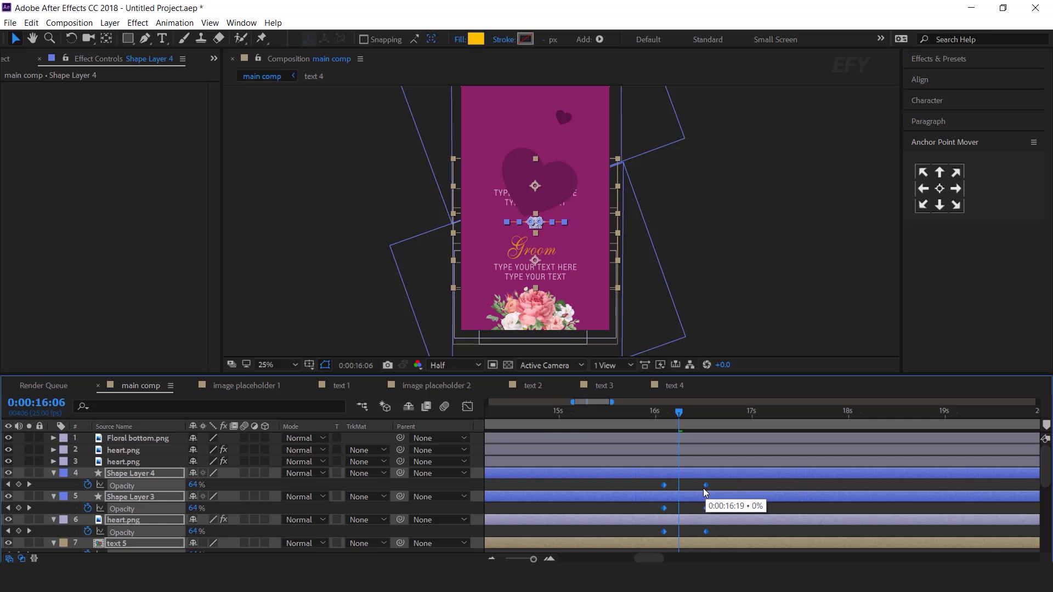
pyautogui.press('space')
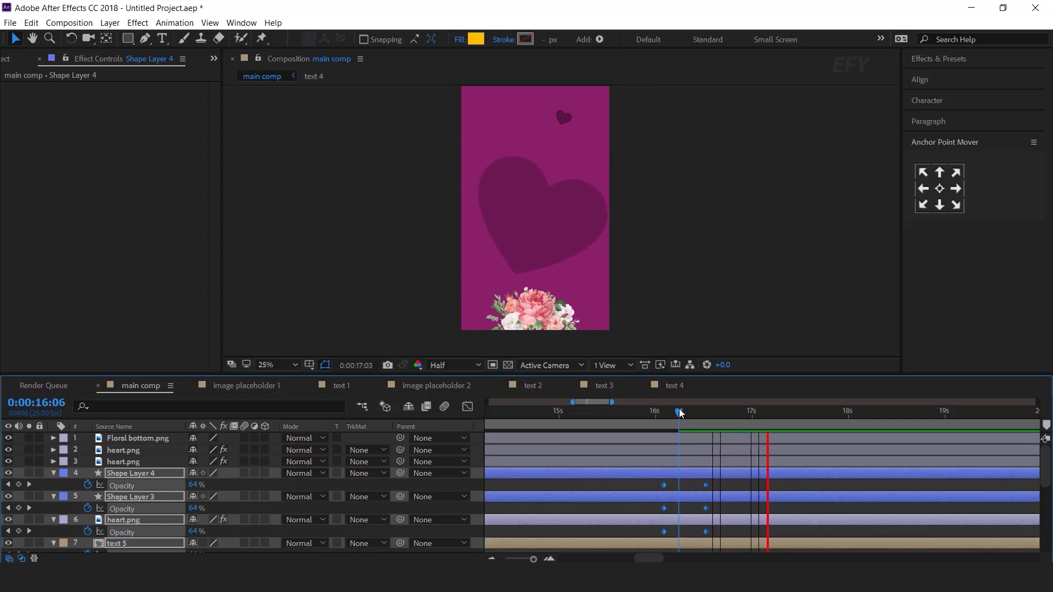
pyautogui.moveTo(680, 410); pyautogui.dragTo(693, 410)
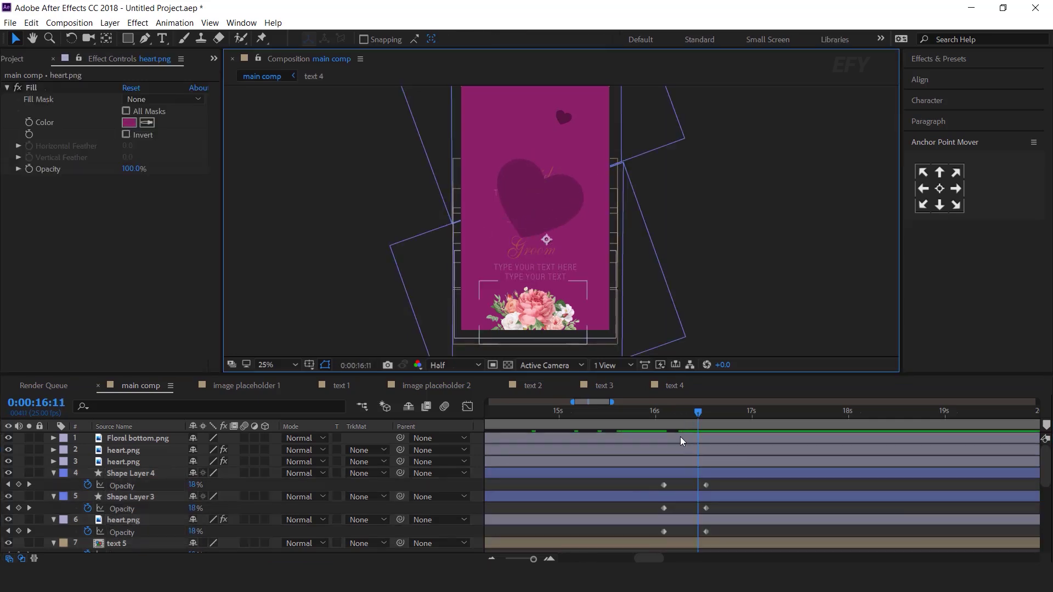
# Apply Easy Ease to both of the large heart's scale keyframes and preview the movement
pyautogui.click(680, 438)
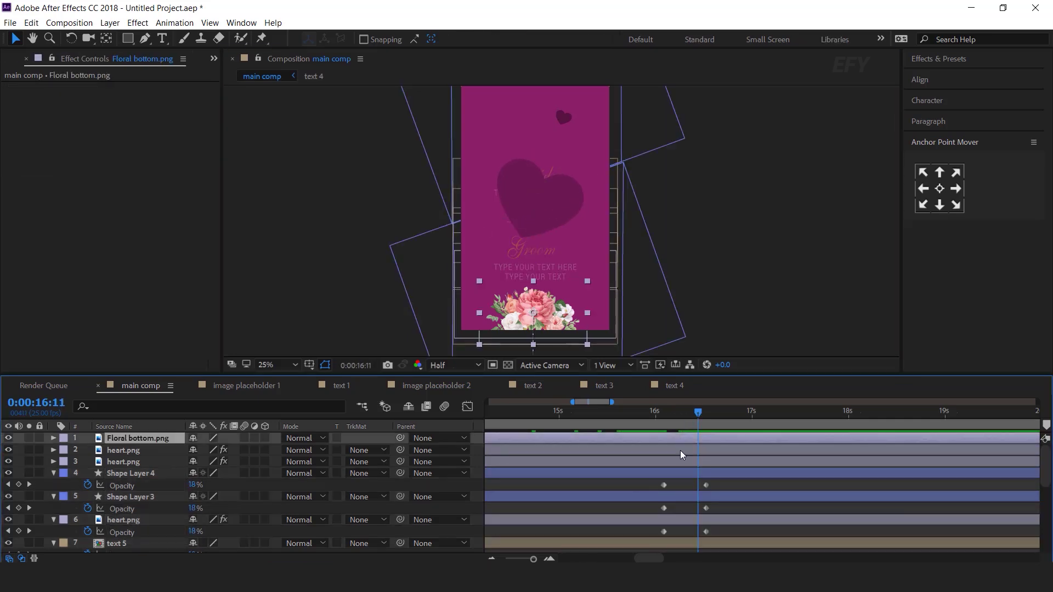
pyautogui.click(679, 459)
pyautogui.press('u')
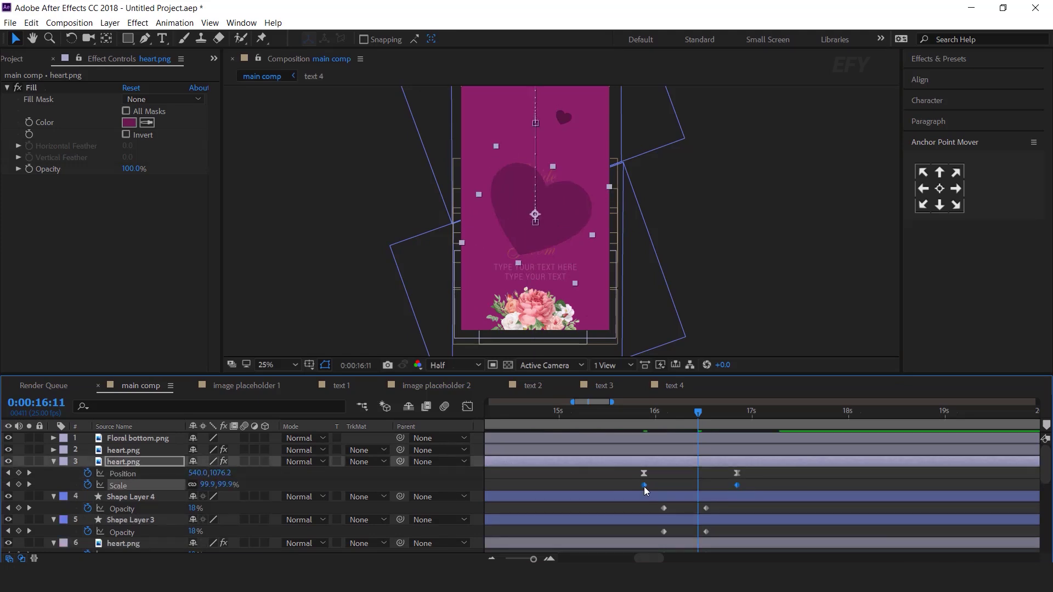
pyautogui.rightClick(644, 485)
pyautogui.moveTo(713, 478)
pyautogui.click(861, 399)
pyautogui.click(625, 421)
pyautogui.press('space')
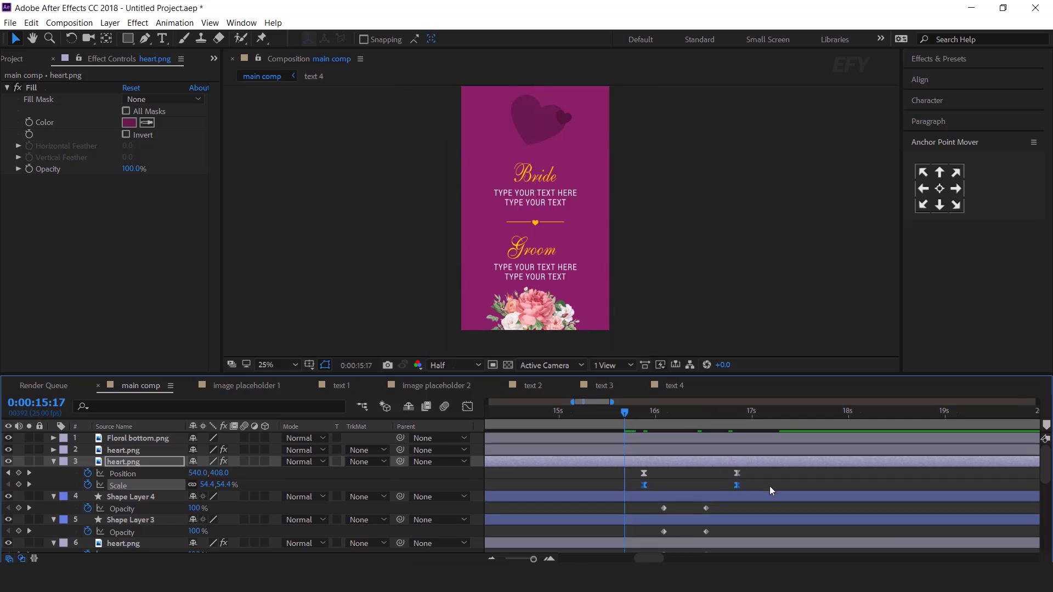
# Move the large heart's final position and scale keyframes to about 17:04 and check the motion
pyautogui.click(655, 411)
pyautogui.moveTo(761, 475); pyautogui.dragTo(730, 487)
pyautogui.moveTo(721, 412)
pyautogui.mouseDown()
pyautogui.moveTo(761, 411)
pyautogui.moveTo(725, 411)
pyautogui.mouseUp()
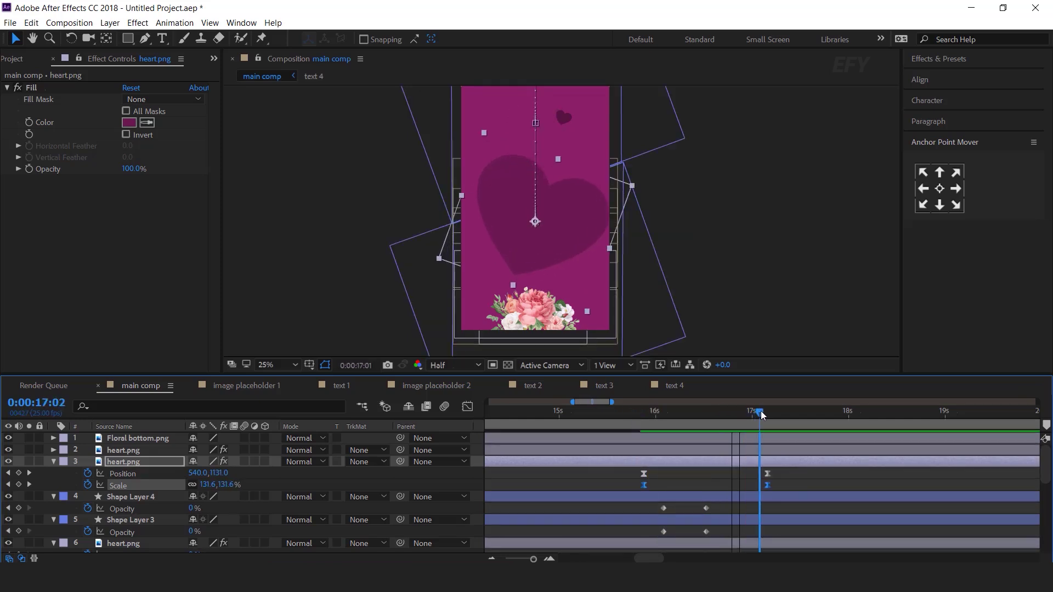
# Animate the bottom flowers from their current position at about 16:08 down out of the frame to 524, 2388 at 17:02
pyautogui.click(523, 323)
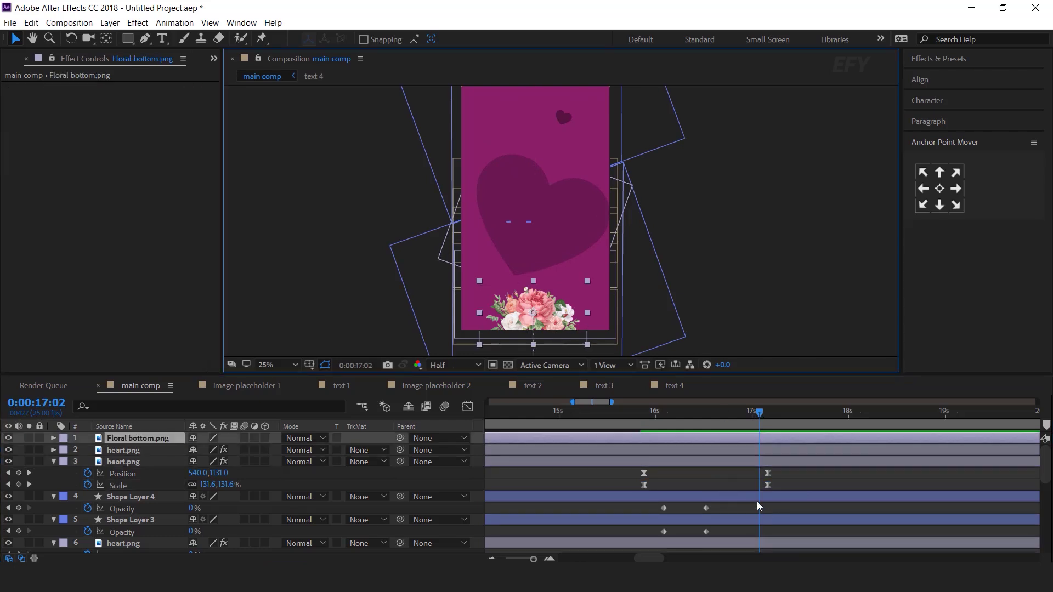
pyautogui.press('p')
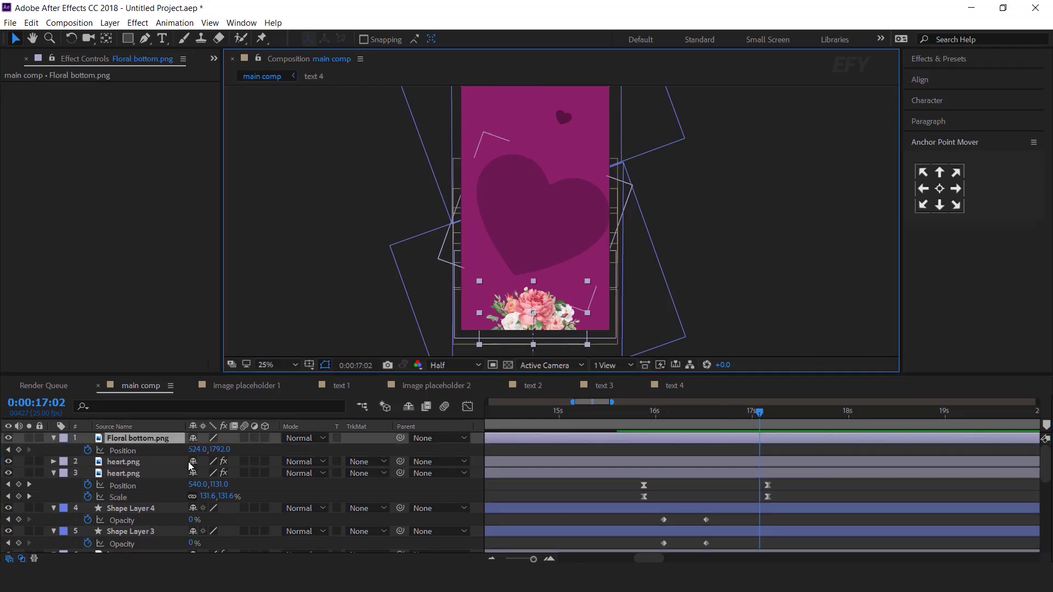
pyautogui.click(18, 450)
pyautogui.moveTo(759, 450); pyautogui.dragTo(687, 452)
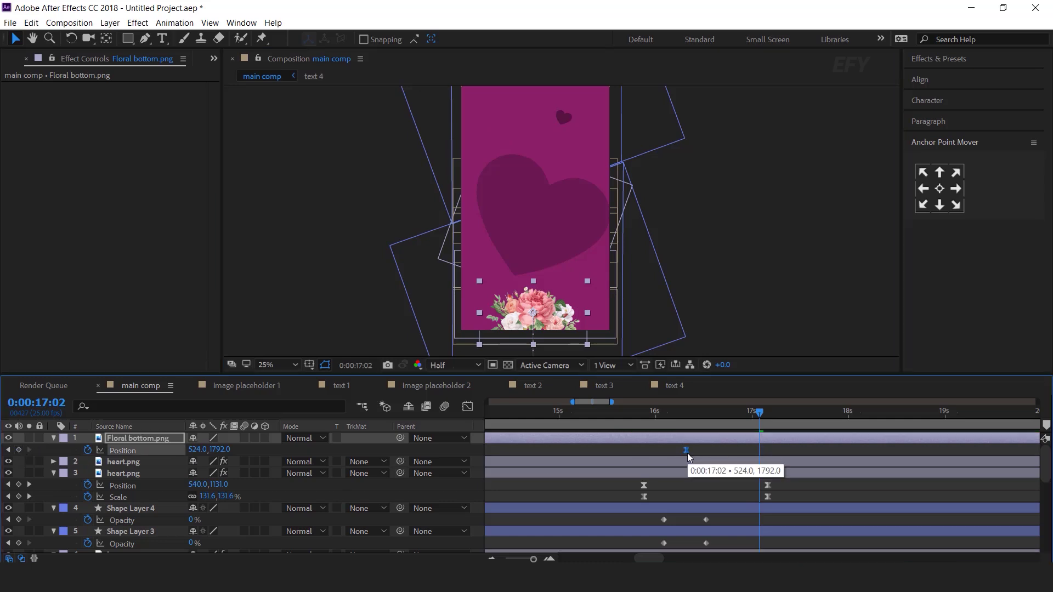
pyautogui.moveTo(541, 314); pyautogui.dragTo(541, 395)
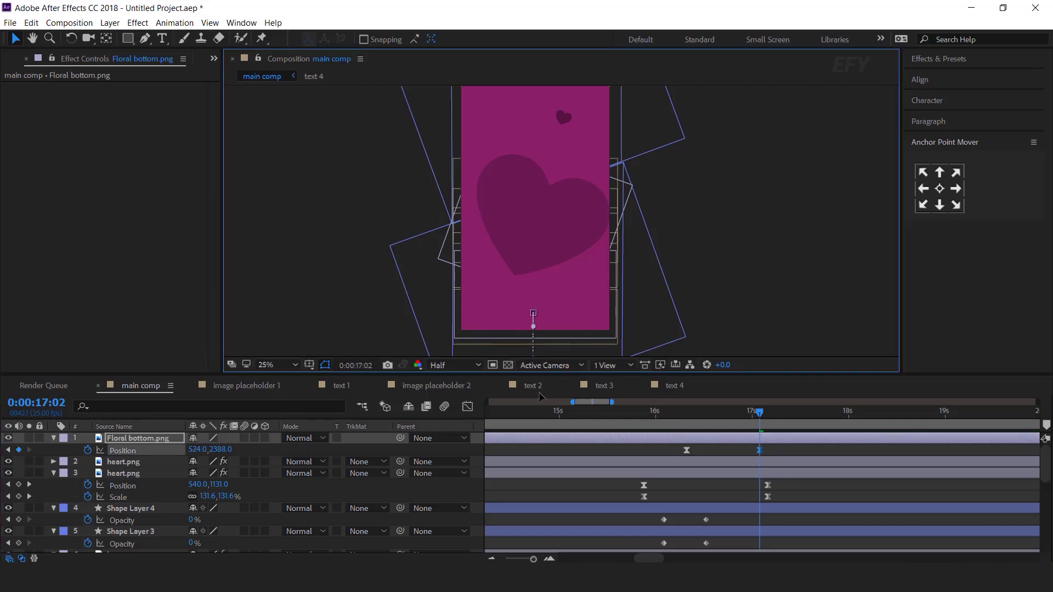
# Shift the flowers' exit keyframes earlier, to about 16:01 and 16:19, and preview the exit
pyautogui.click(648, 416)
pyautogui.moveTo(766, 448); pyautogui.dragTo(739, 453)
pyautogui.press('space')
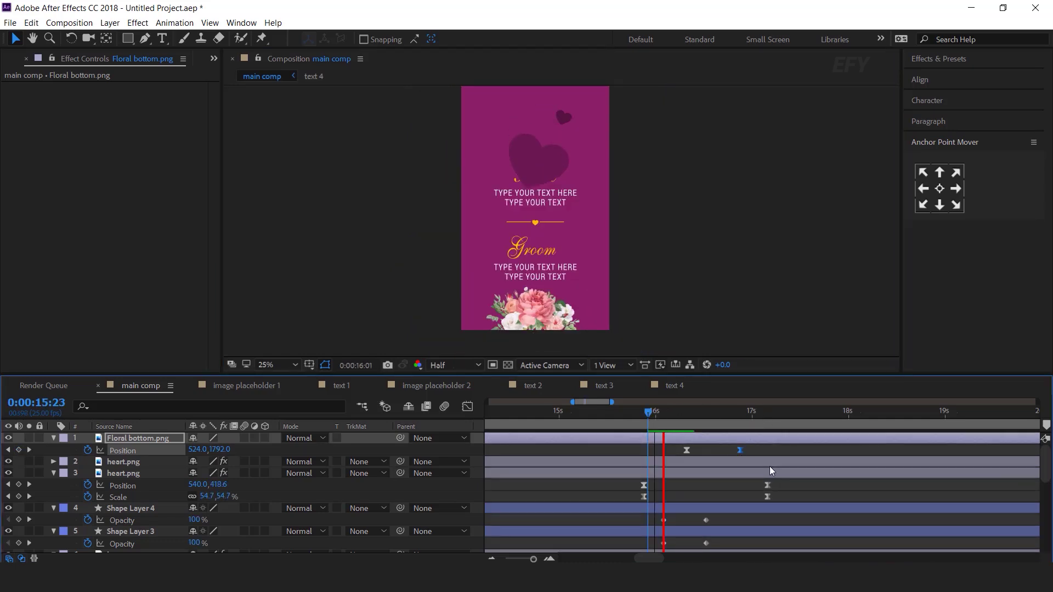
pyautogui.click(621, 415)
pyautogui.press('space')
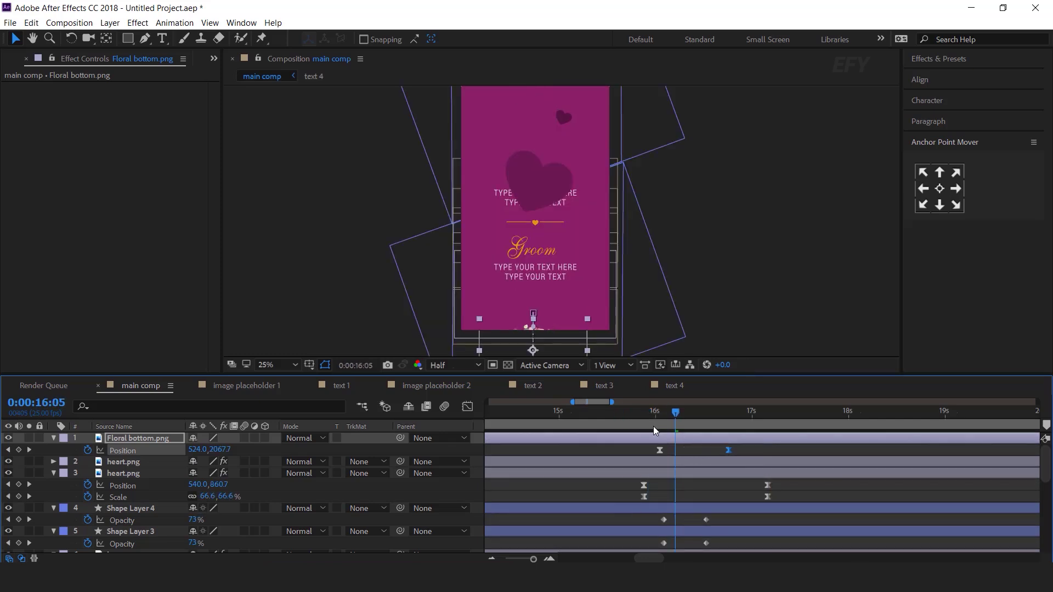
# Preview the flowers' exit, and add a 100% opacity keyframe to the small upper heart at 16:14
pyautogui.click(628, 415)
pyautogui.press('space')
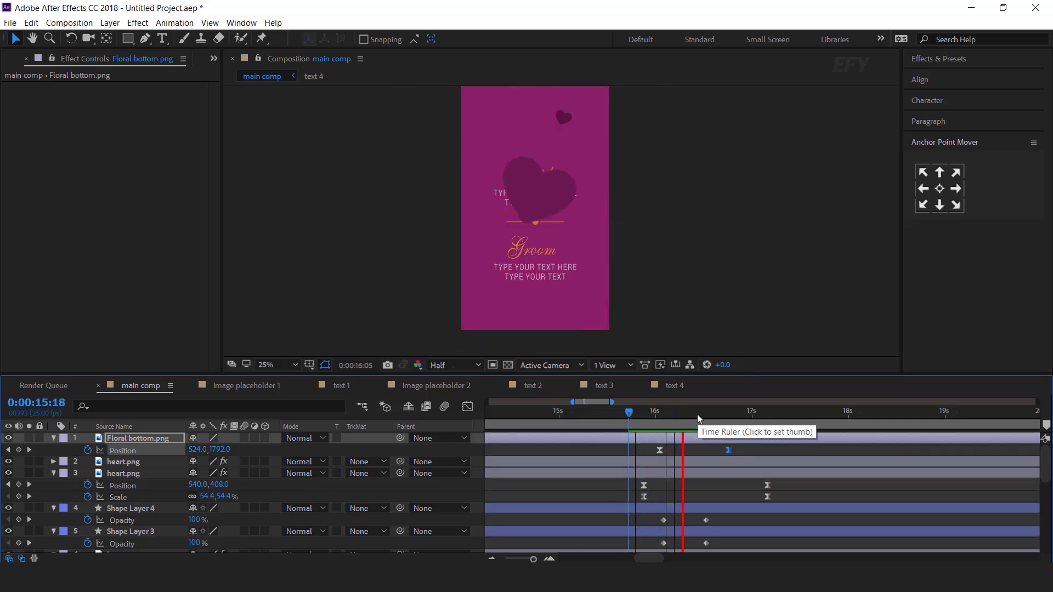
pyautogui.click(729, 412)
pyautogui.click(743, 412)
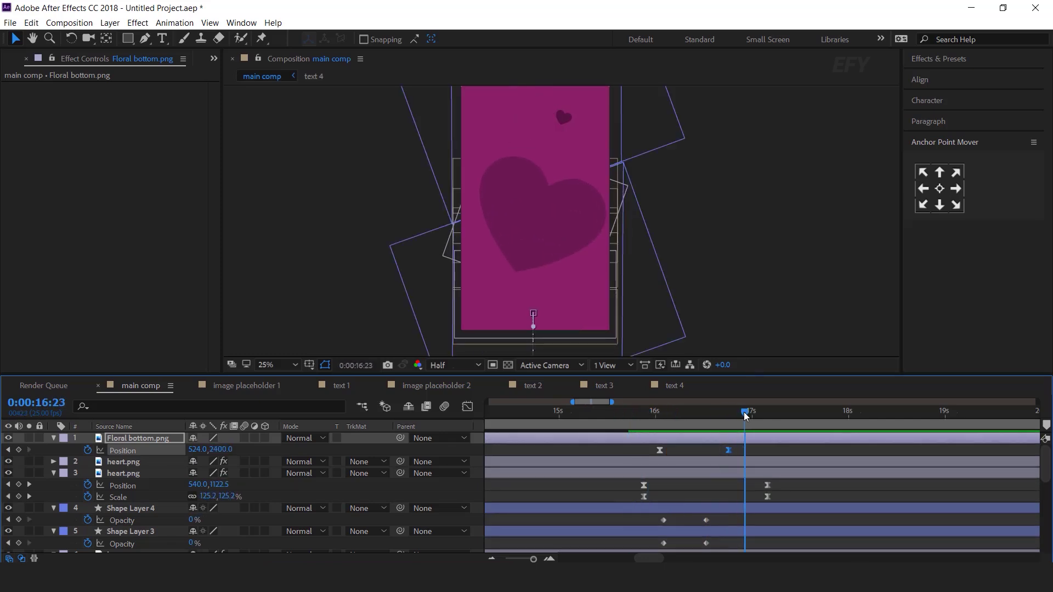
pyautogui.click(564, 117)
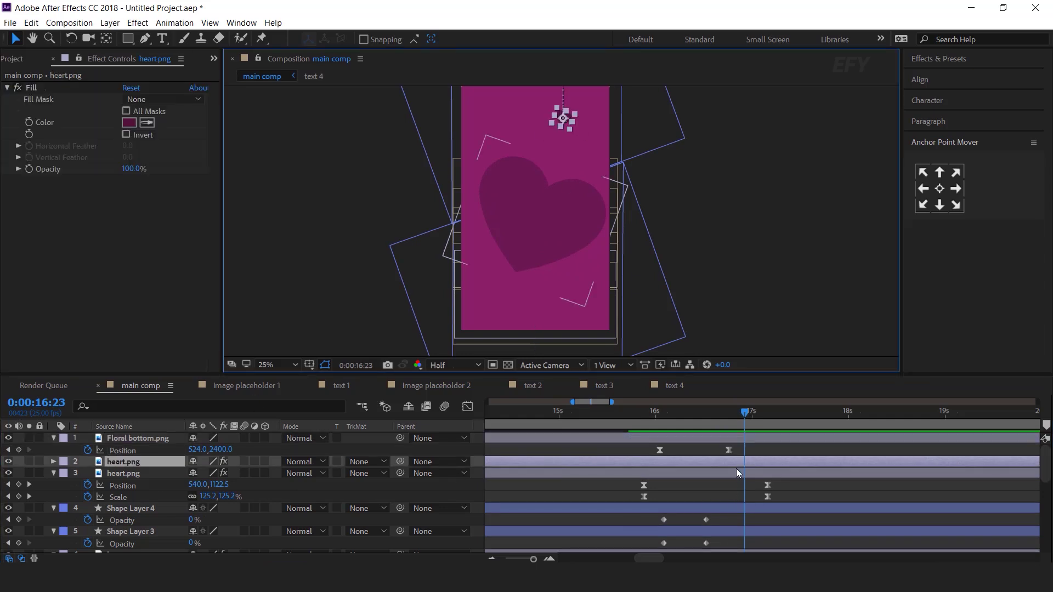
pyautogui.press('t')
pyautogui.click(721, 412)
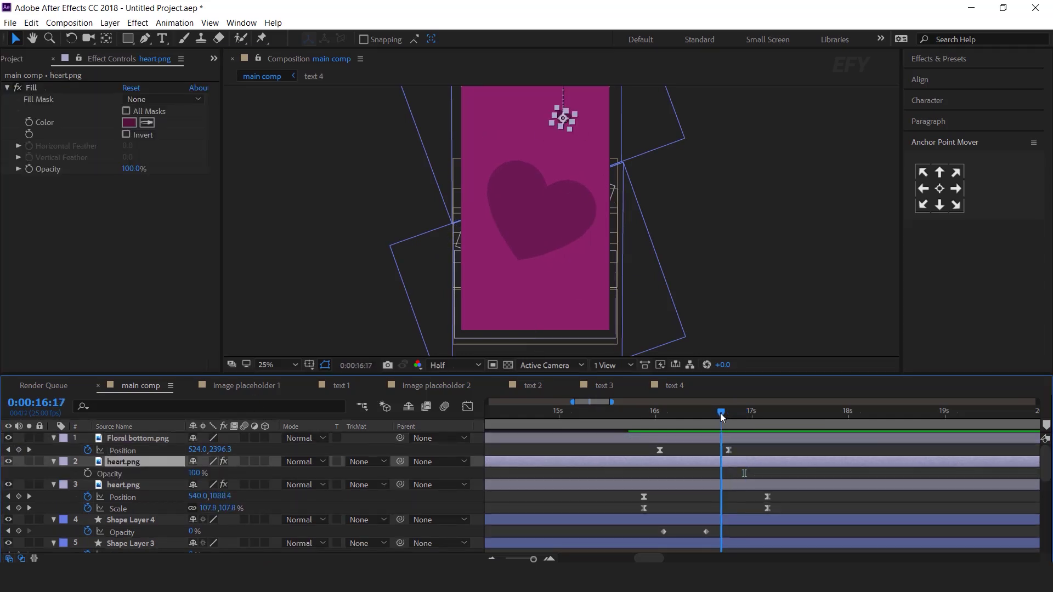
pyautogui.press('pageup')
pyautogui.press('pageup')
pyautogui.hotkey('alt', 'shift', 't')
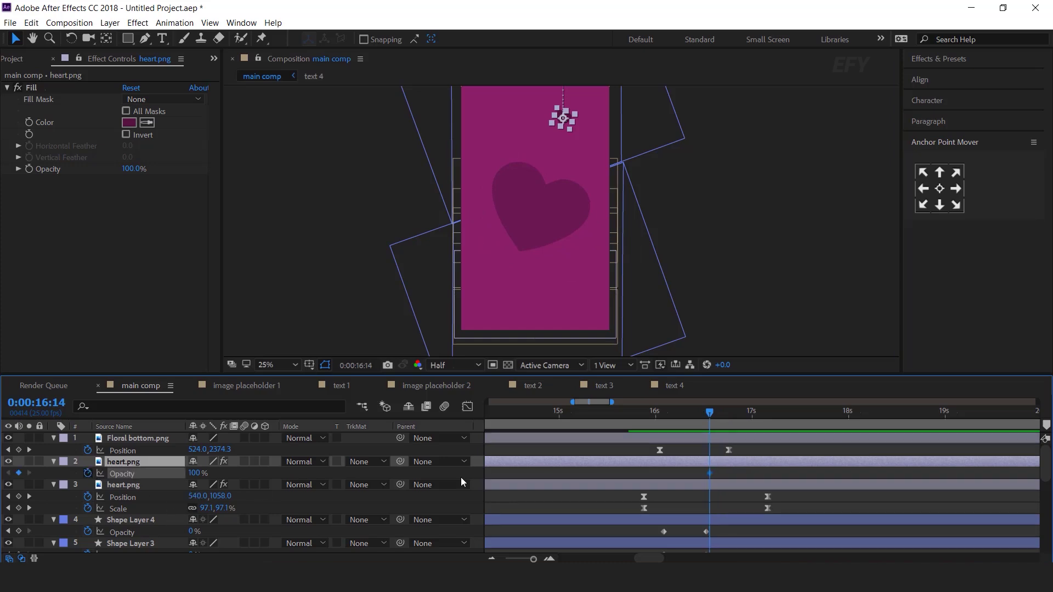
# Fade the small upper heart out with a 0% opacity keyframe at 16:23
pyautogui.press('pagedown')
pyautogui.press('pagedown')
pyautogui.press('pagedown')
pyautogui.press('pagedown')
pyautogui.press('pagedown')
pyautogui.press('pagedown')
pyautogui.press('pagedown')
pyautogui.press('pagedown')
pyautogui.press('pagedown')
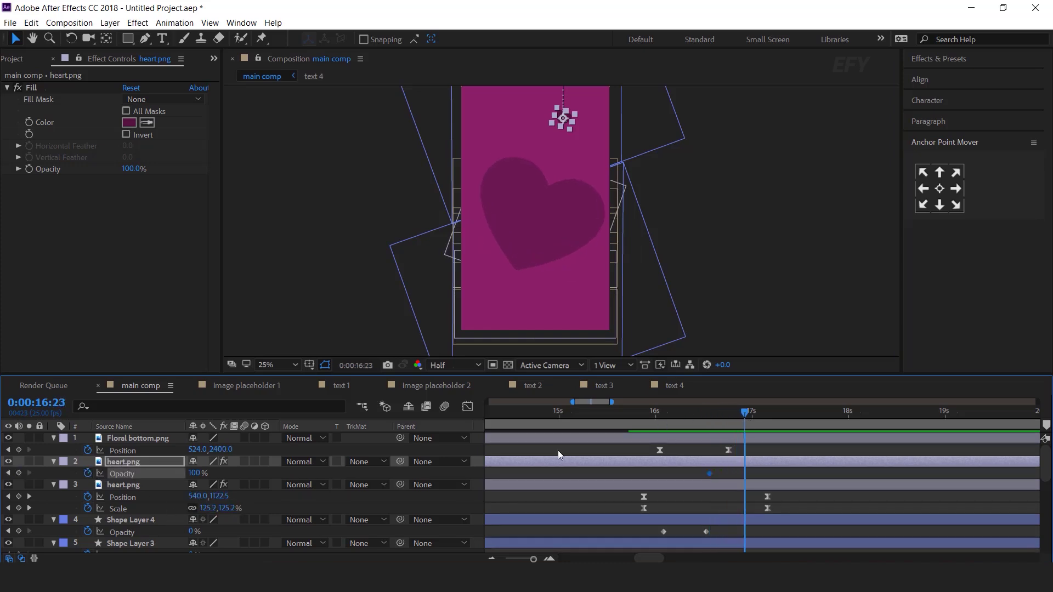
pyautogui.moveTo(196, 473); pyautogui.dragTo(22, 497)
# Move the small heart's opacity keyframes earlier to about 16:02 and 16:18, and preview the fade
pyautogui.moveTo(722, 416); pyautogui.dragTo(660, 413)
pyautogui.moveTo(761, 470); pyautogui.dragTo(725, 474)
pyautogui.press('space')
pyautogui.moveTo(684, 414); pyautogui.dragTo(713, 413)
pyautogui.click(758, 476)
pyautogui.moveTo(691, 473); pyautogui.dragTo(663, 473)
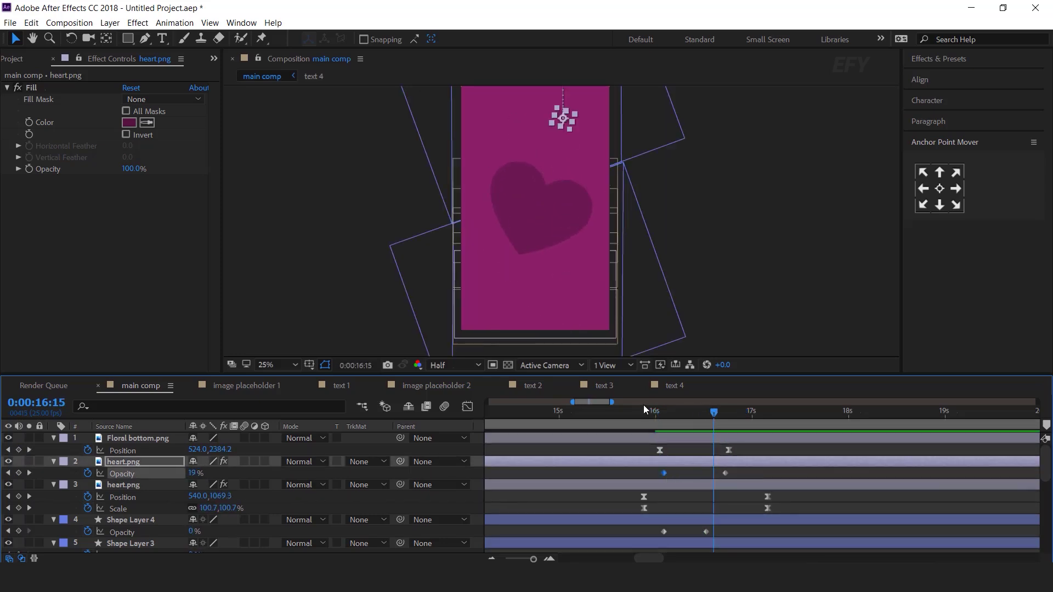
pyautogui.click(647, 411)
pyautogui.press('space')
pyautogui.moveTo(735, 414); pyautogui.dragTo(796, 420)
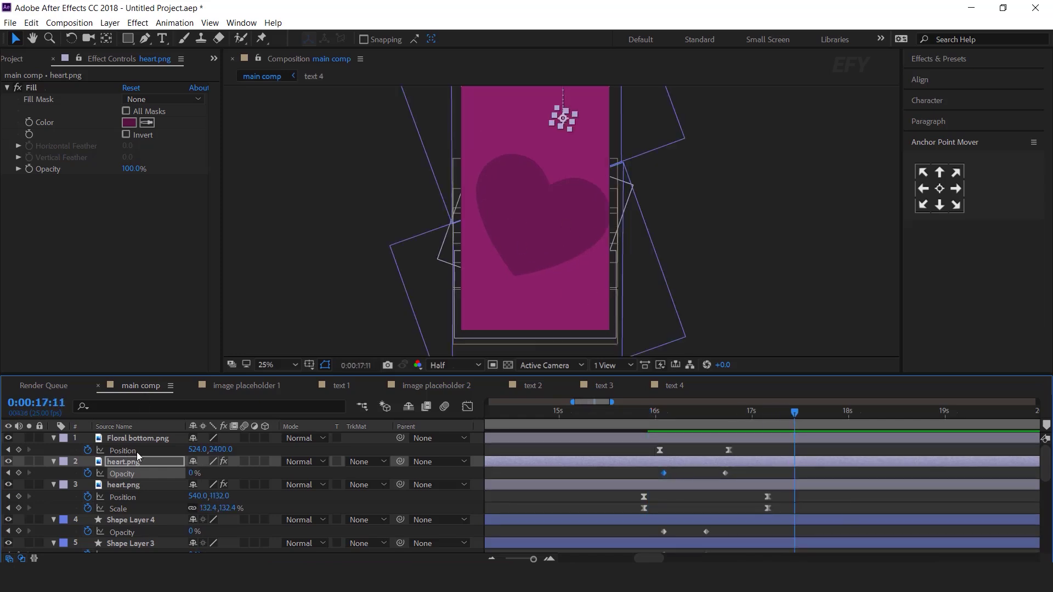
# Collapse the layers' keyframed properties, duplicate the text 5 composition and place the copy as the top layer of the main comp
pyautogui.hotkey('shift', 'p')
pyautogui.click(559, 515)
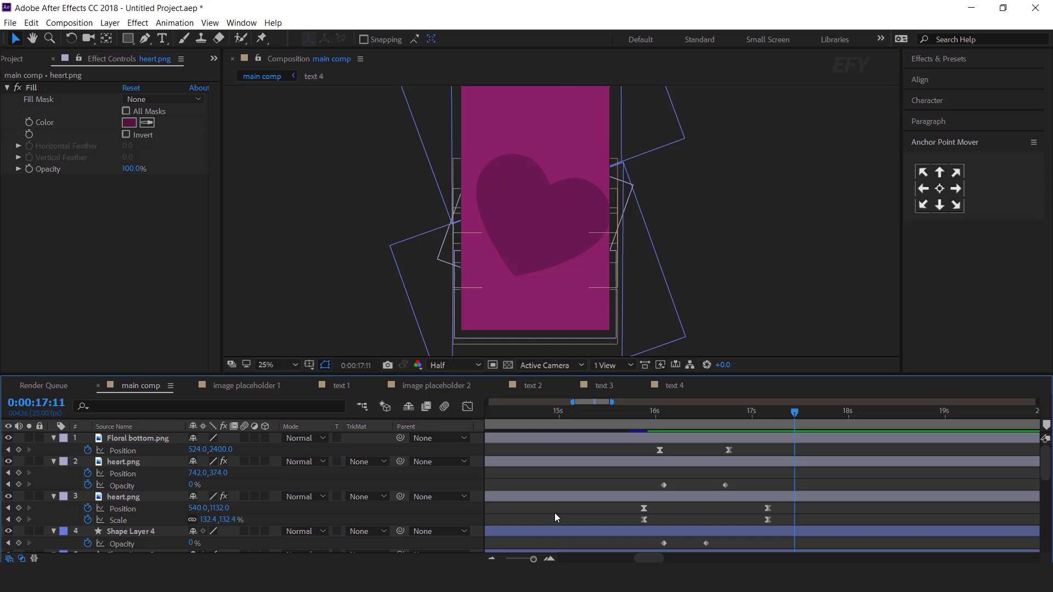
pyautogui.press('u')
pyautogui.click(23, 59)
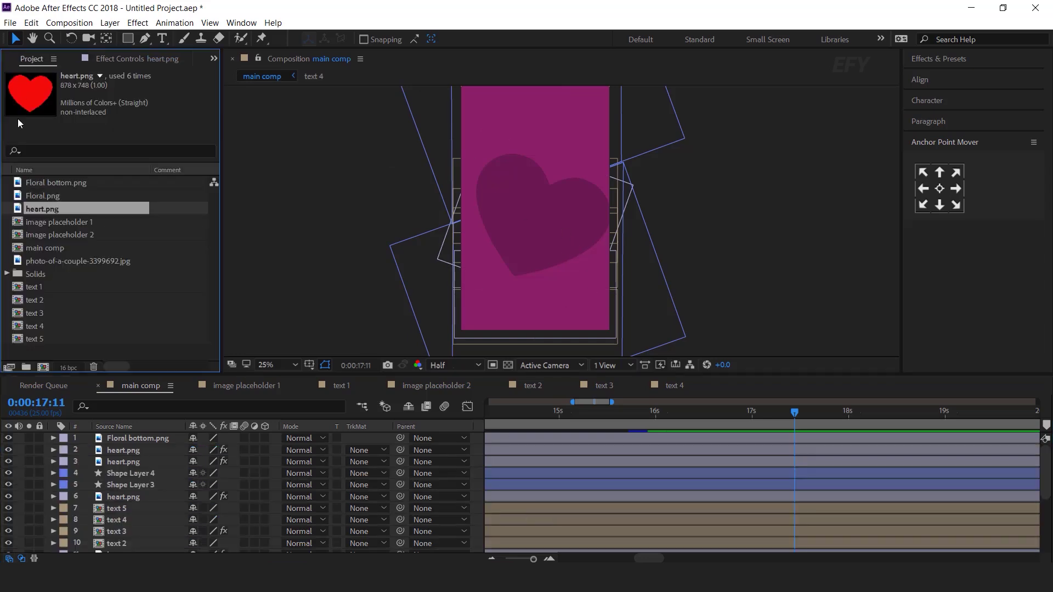
pyautogui.click(39, 340)
pyautogui.hotkey('ctrl', 'd')
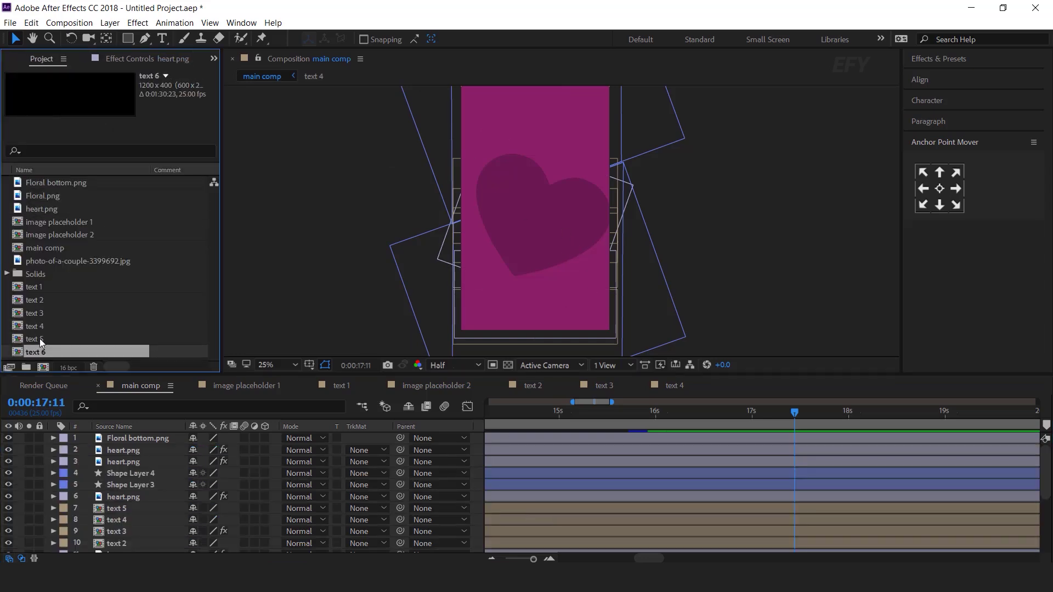
pyautogui.moveTo(136, 355); pyautogui.dragTo(768, 435)
# Make the duplicated text comp read "Would love for you to join them" with 95 px leading, centre it, and return to the main comp
pyautogui.doubleClick(786, 437)
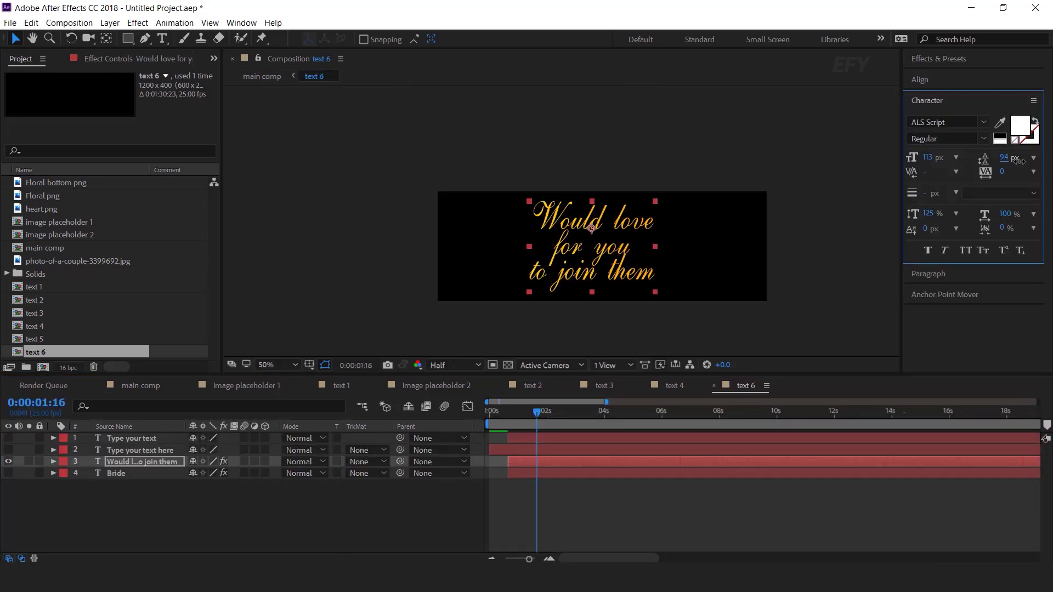
pyautogui.click(624, 257)
pyautogui.moveTo(625, 257); pyautogui.dragTo(619, 256)
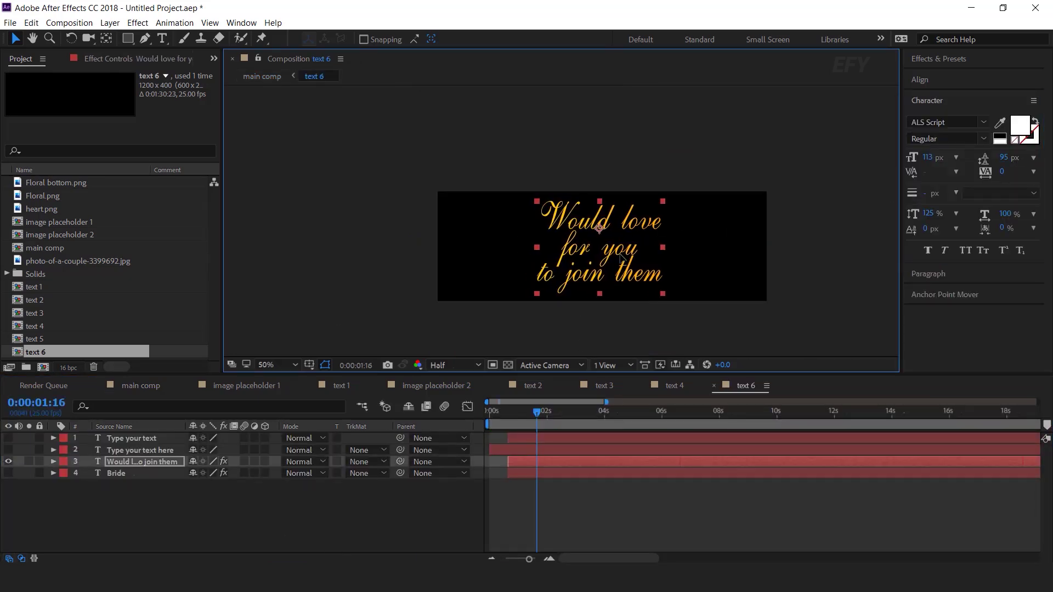
pyautogui.click(342, 539)
pyautogui.click(146, 387)
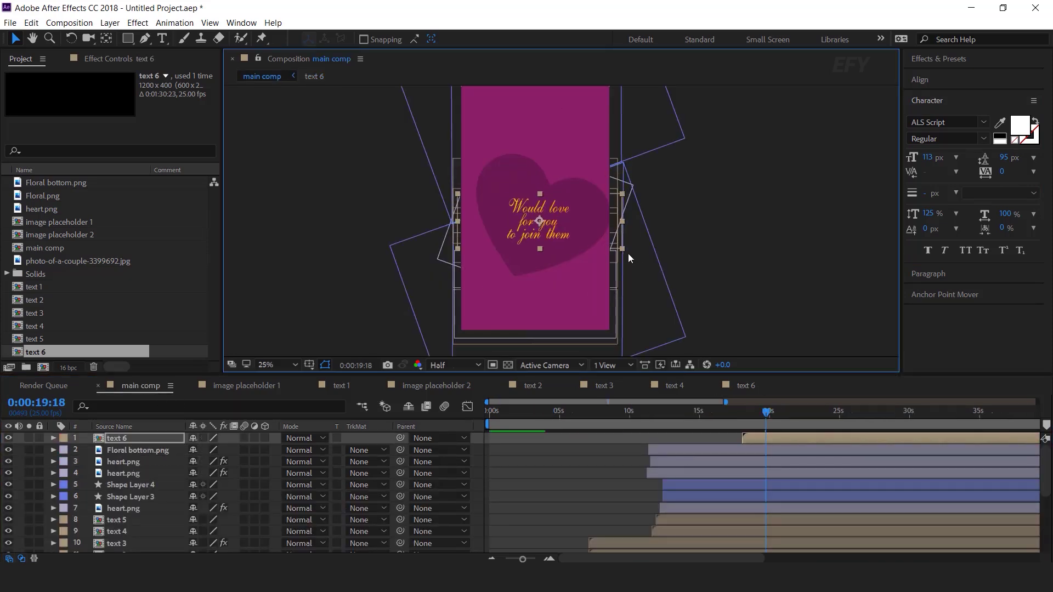
# Preview the text 6 layer and fade its opacity from 100% at 21:06 to 0% at 23:03
pyautogui.press('space')
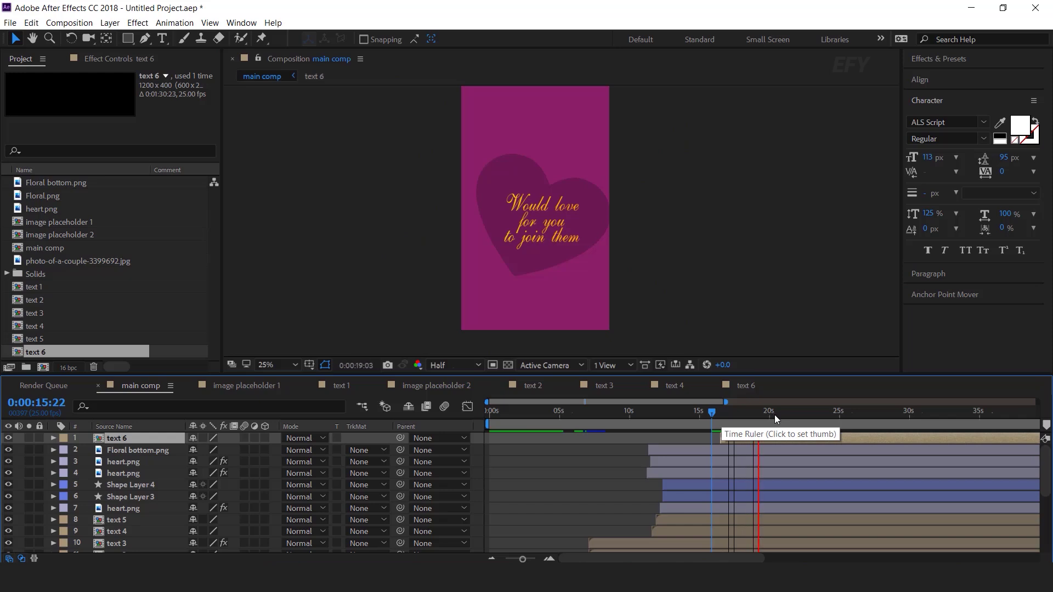
pyautogui.click(771, 412)
pyautogui.moveTo(778, 413); pyautogui.dragTo(787, 415)
pyautogui.press('t')
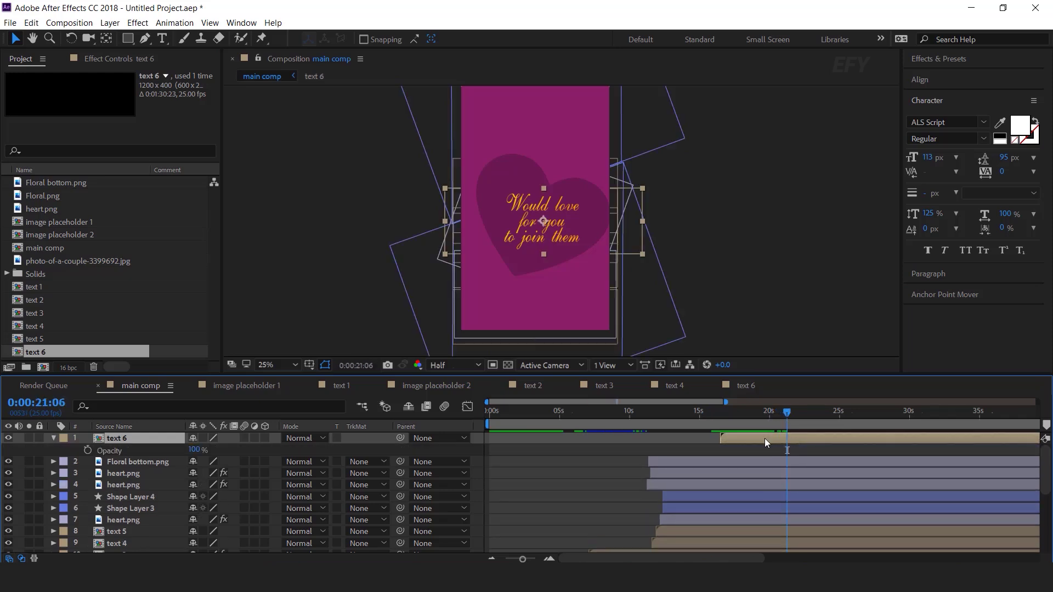
pyautogui.click(88, 451)
pyautogui.moveTo(802, 417); pyautogui.dragTo(813, 414)
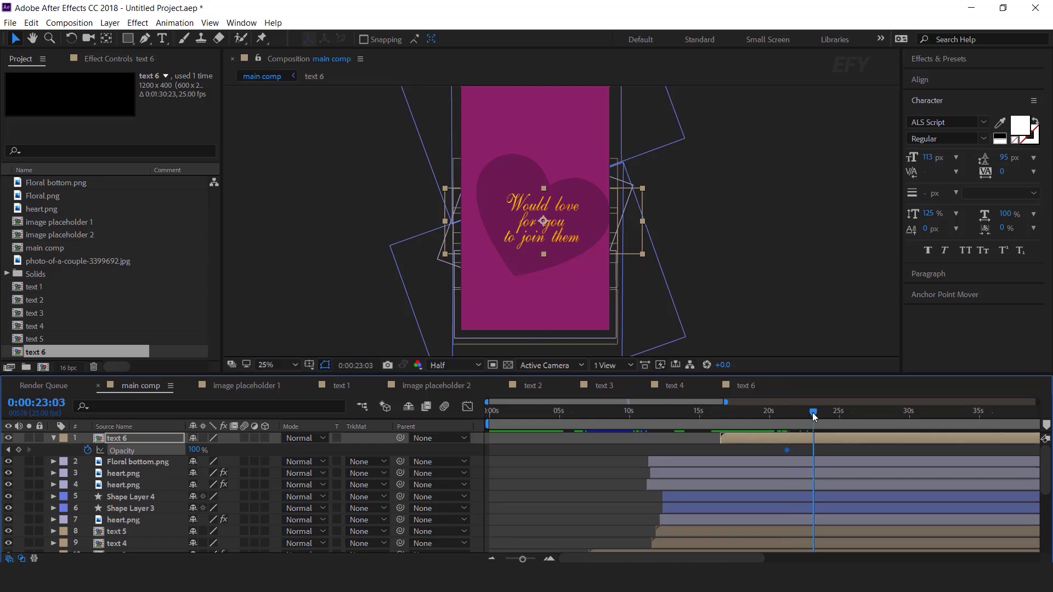
pyautogui.moveTo(193, 450); pyautogui.dragTo(159, 451)
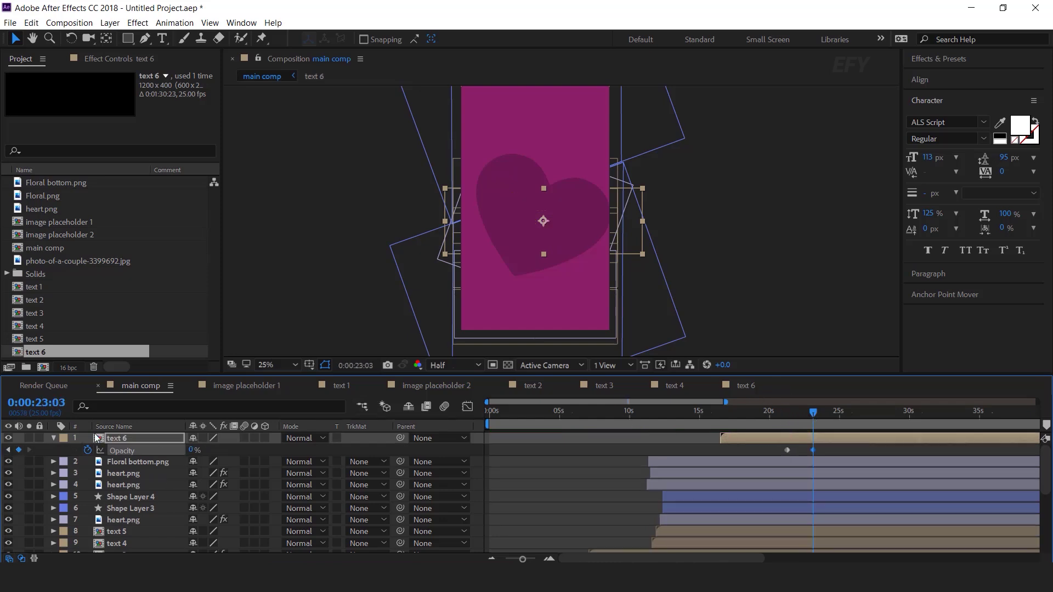
# Split the large heart layer at 22:11
pyautogui.click(546, 205)
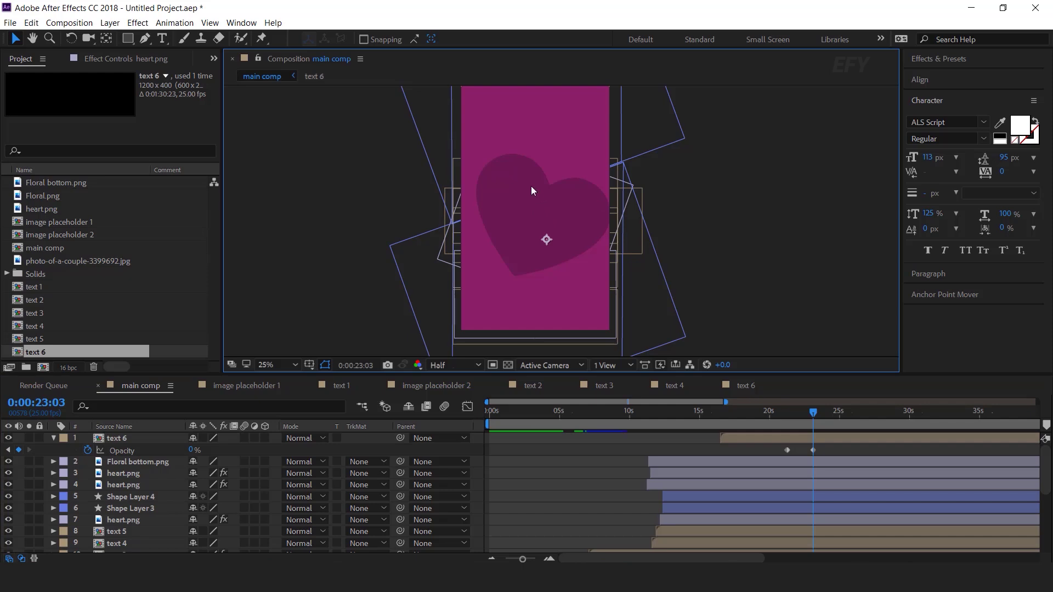
pyautogui.click(129, 473)
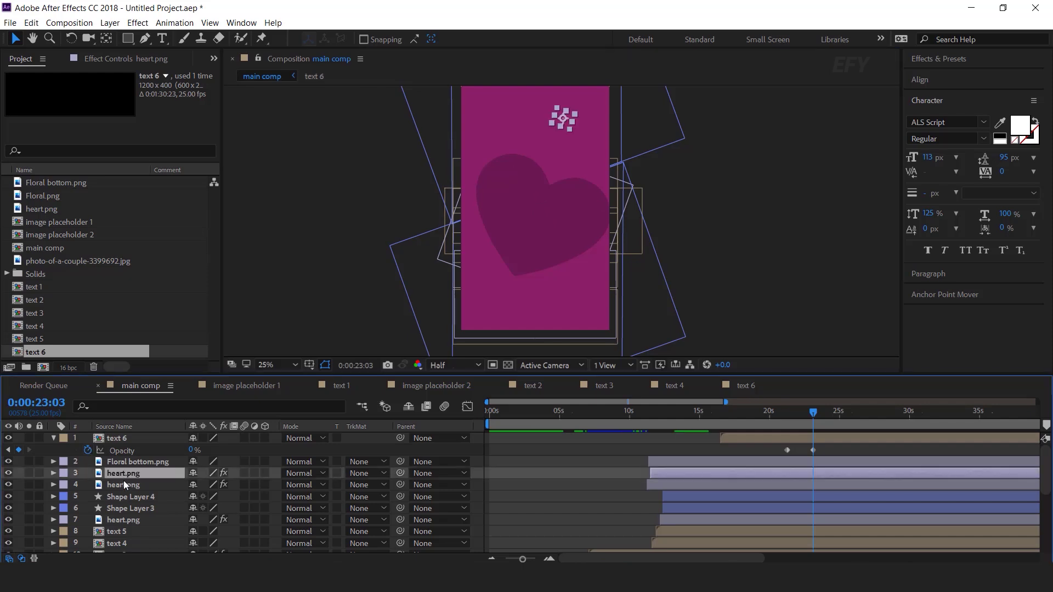
pyautogui.click(125, 486)
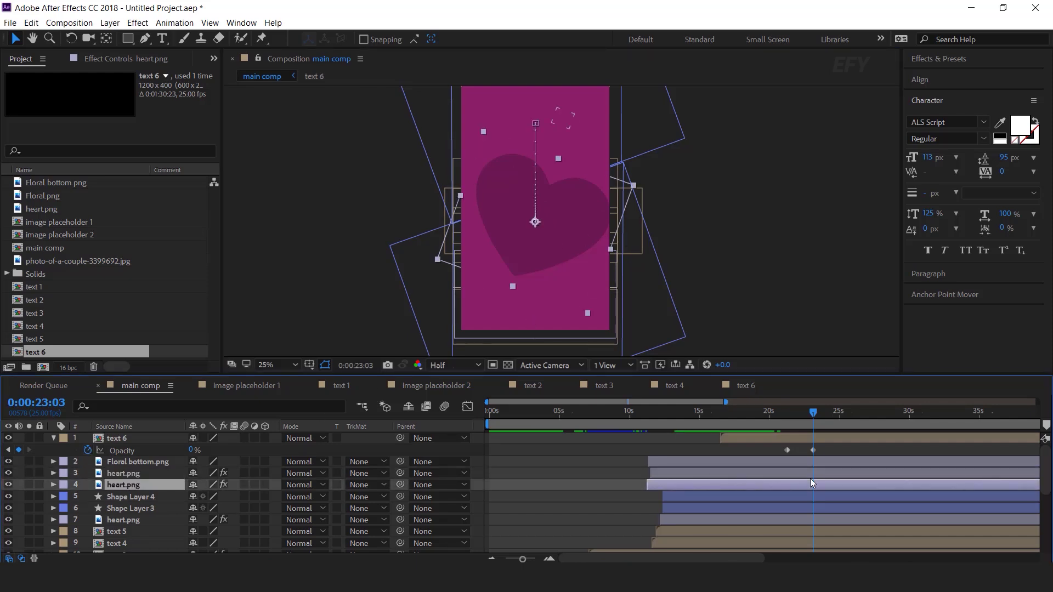
pyautogui.moveTo(808, 410)
pyautogui.mouseDown()
pyautogui.moveTo(788, 410)
pyautogui.moveTo(804, 412)
pyautogui.mouseUp()
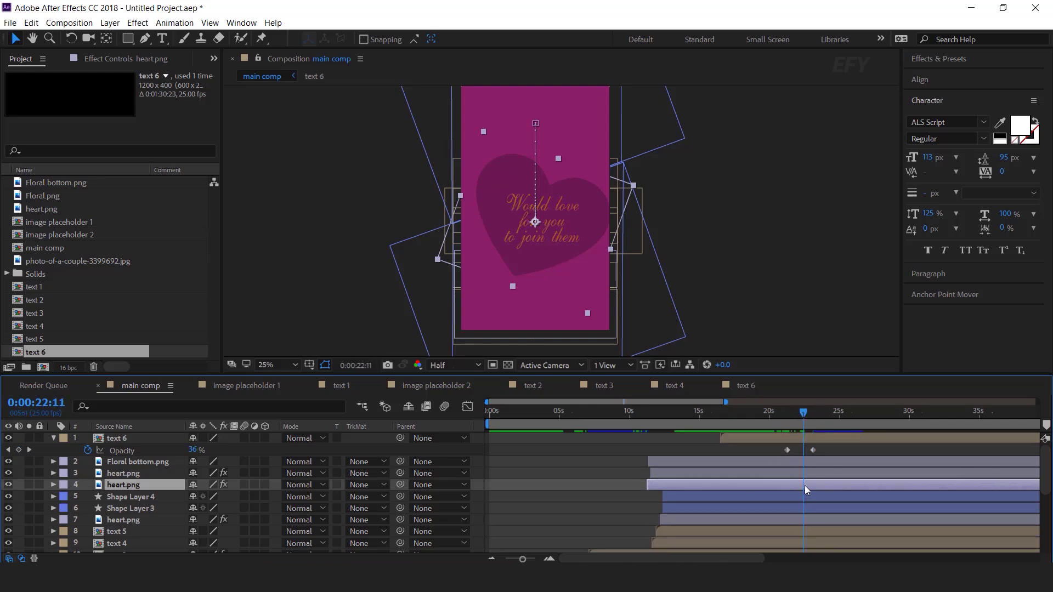
pyautogui.click(32, 23)
pyautogui.click(55, 192)
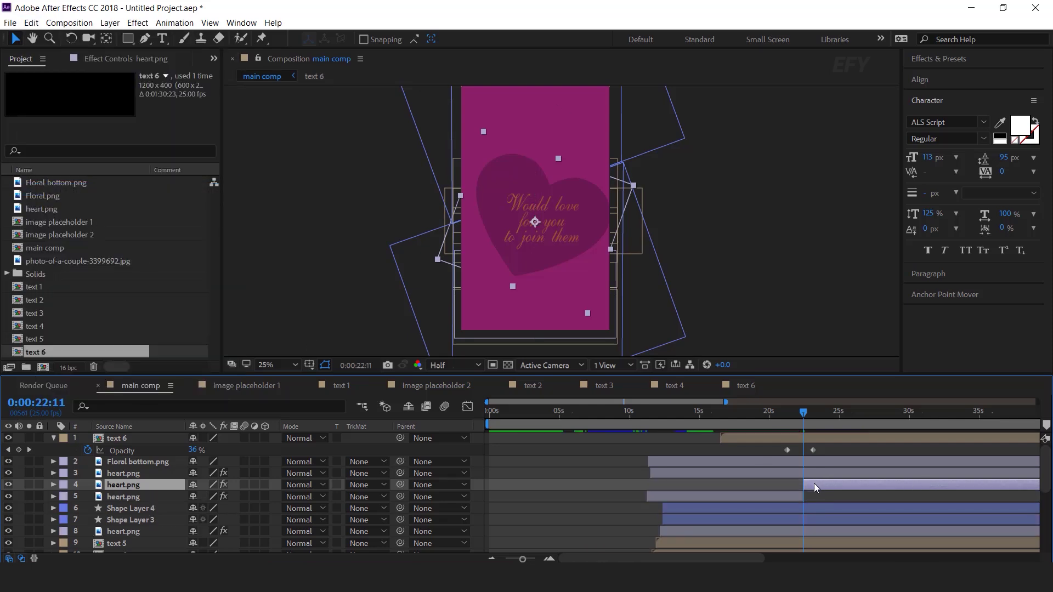
# Delete the position and scale keyframes from the large heart's second segment
pyautogui.press('u')
pyautogui.moveTo(758, 493); pyautogui.dragTo(609, 512)
pyautogui.press('Delete')
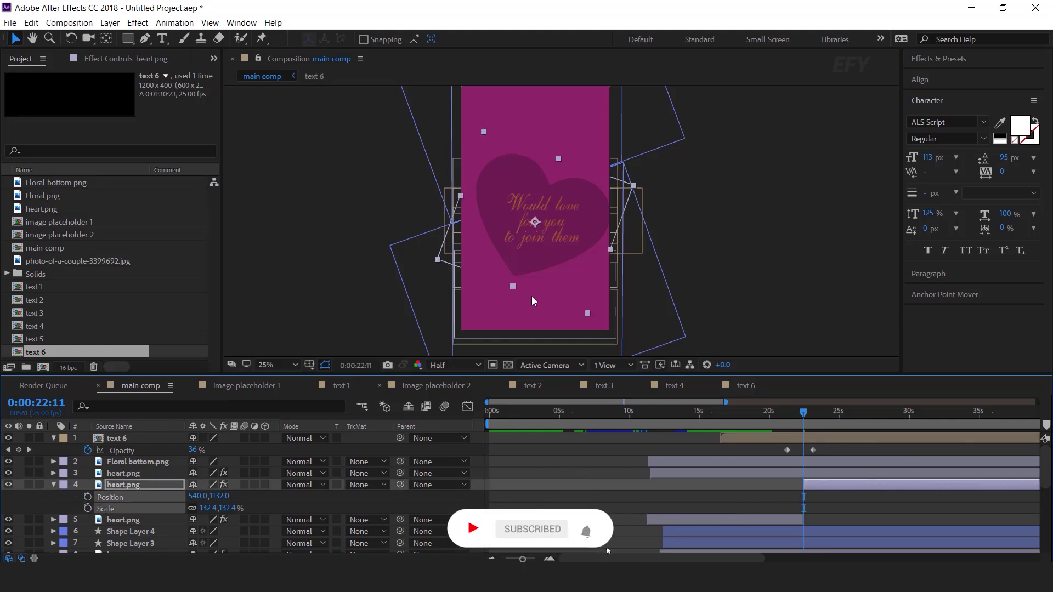
# Move the anchor point of the large heart's second segment to the heart's lower tip
pyautogui.click(108, 42)
pyautogui.scroll(2, 555, 241)
pyautogui.press('space')
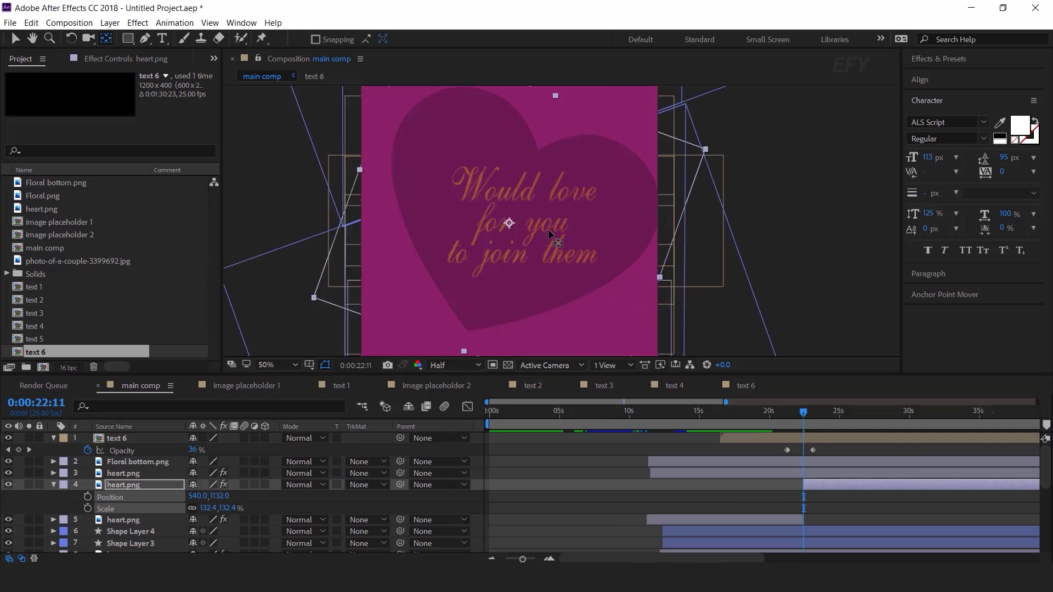
pyautogui.moveTo(513, 228); pyautogui.dragTo(490, 293)
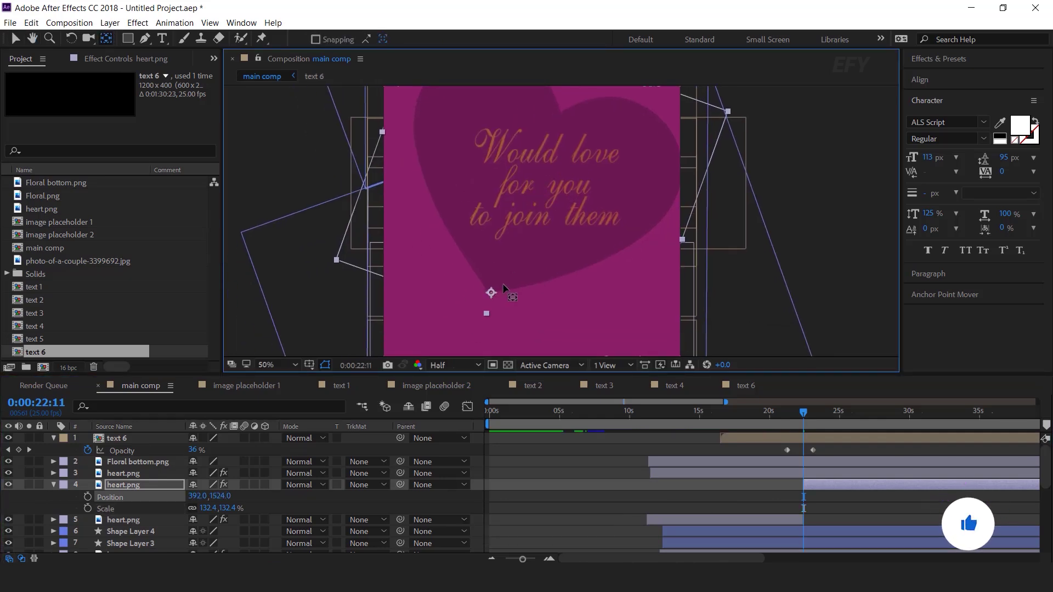
pyautogui.scroll(-2, 504, 288)
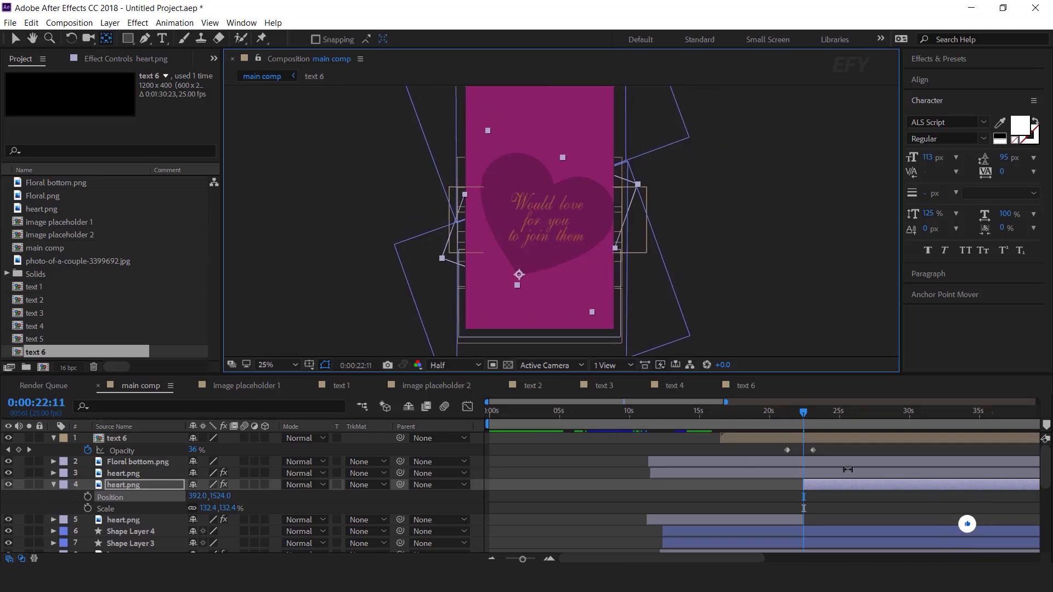
# Animate the scale of the large heart's second segment from its current size at 22:11 to 342.4% at 25:13
pyautogui.click(87, 509)
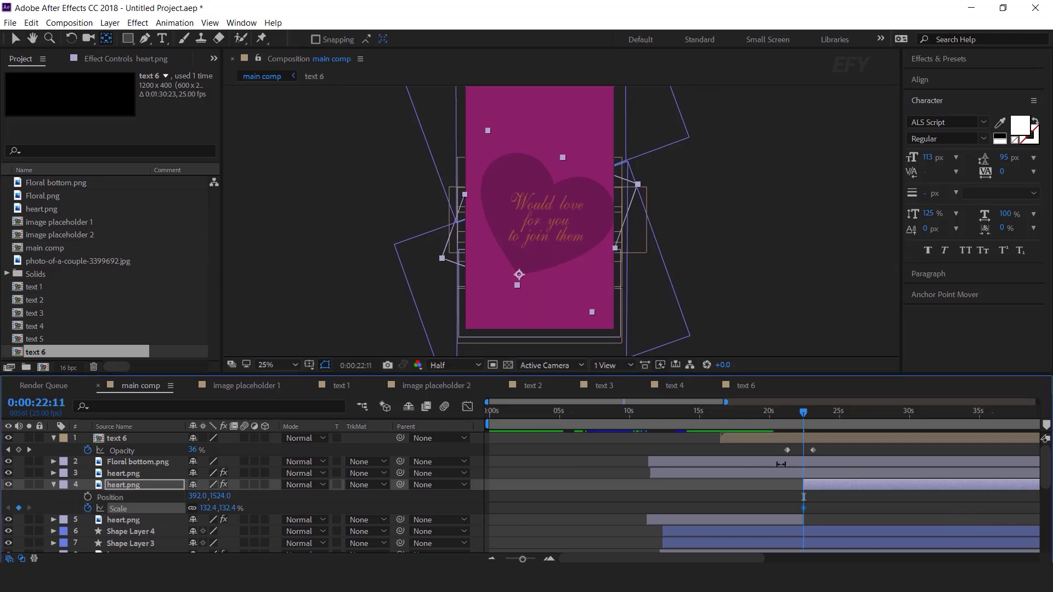
pyautogui.moveTo(804, 410); pyautogui.dragTo(850, 414)
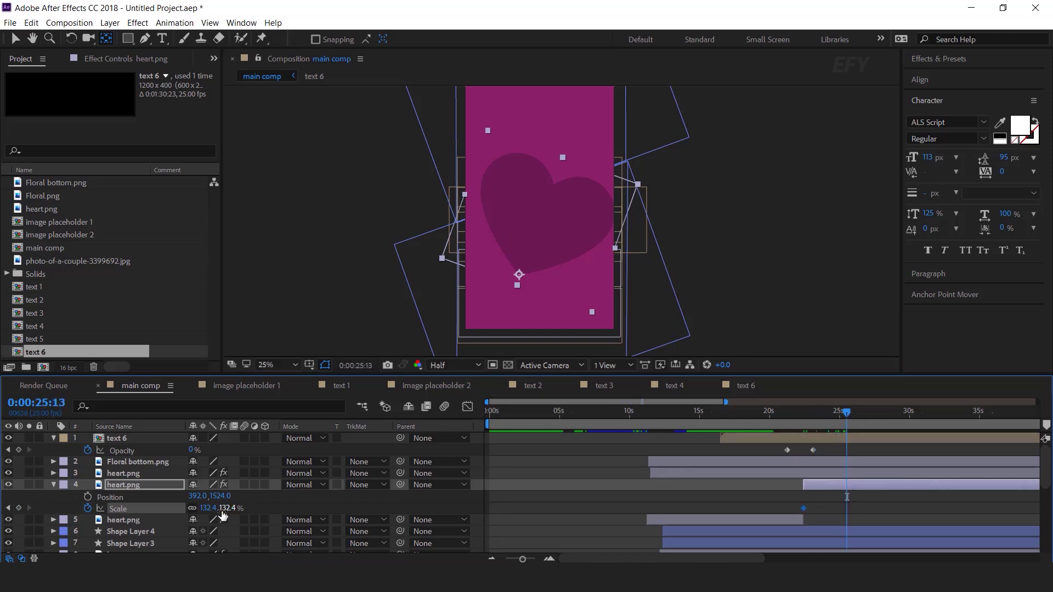
pyautogui.moveTo(235, 509); pyautogui.dragTo(380, 521)
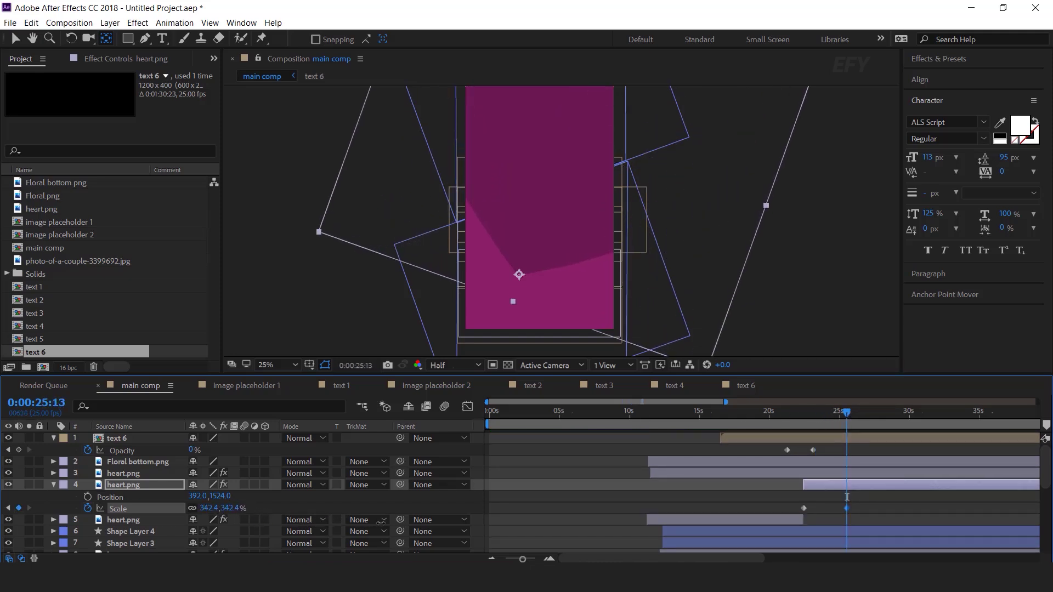
pyautogui.press('space')
pyautogui.moveTo(775, 259); pyautogui.dragTo(771, 317)
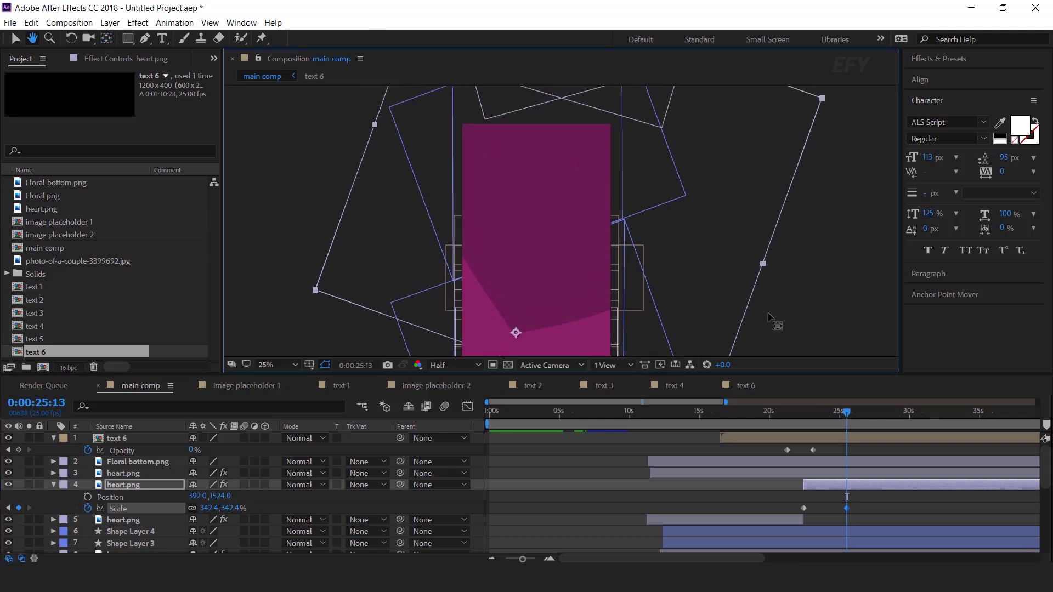
# Apply Easy Ease to both scale keyframes of the large heart's second segment and open the Graph Editor
pyautogui.click(823, 497)
pyautogui.press('v')
pyautogui.moveTo(896, 500); pyautogui.dragTo(750, 512)
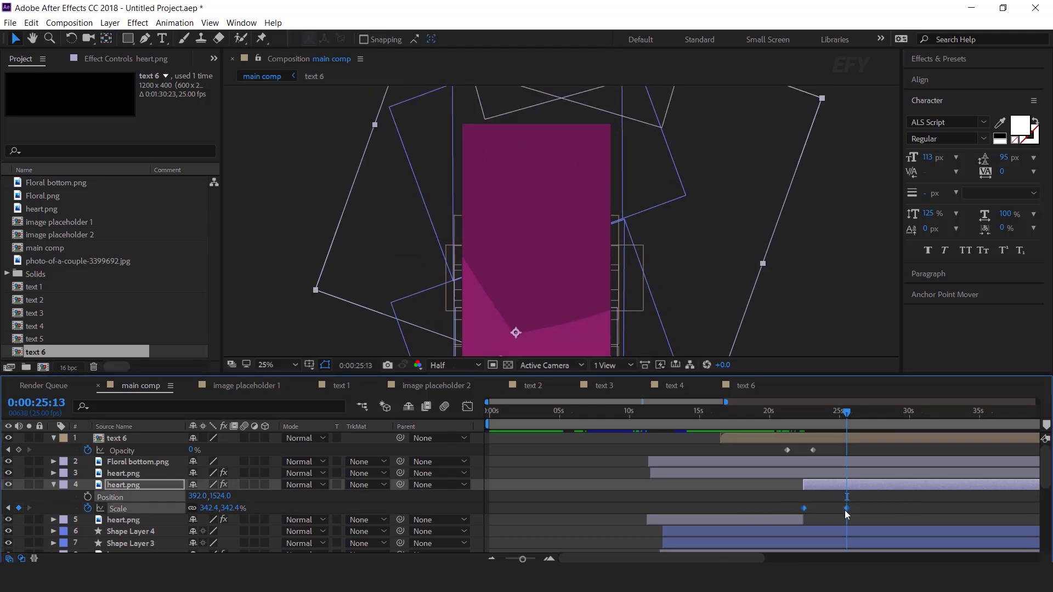
pyautogui.rightClick(848, 507)
pyautogui.moveTo(864, 500)
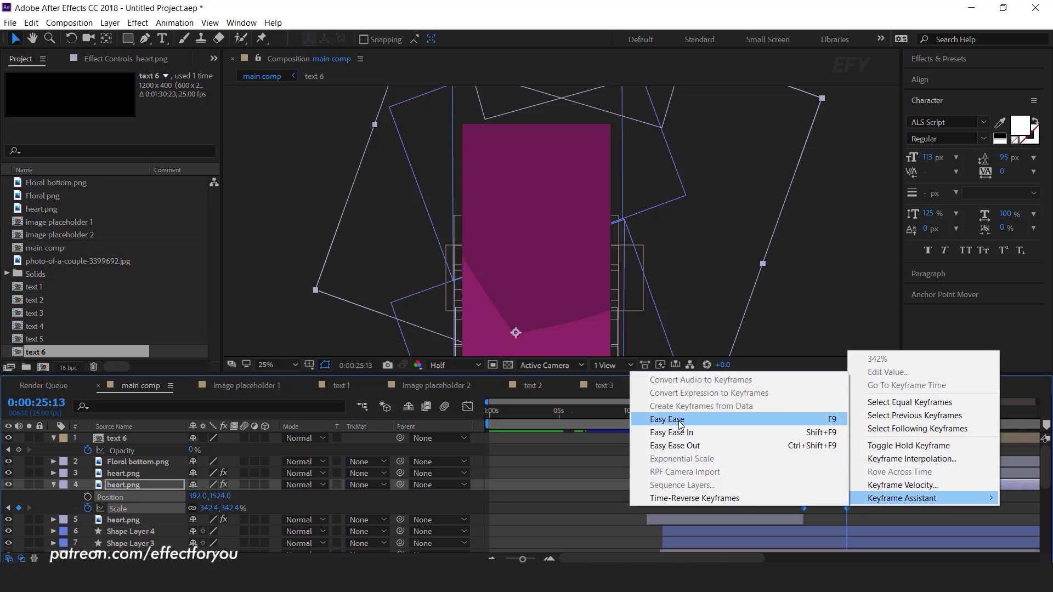
pyautogui.click(778, 419)
pyautogui.click(467, 407)
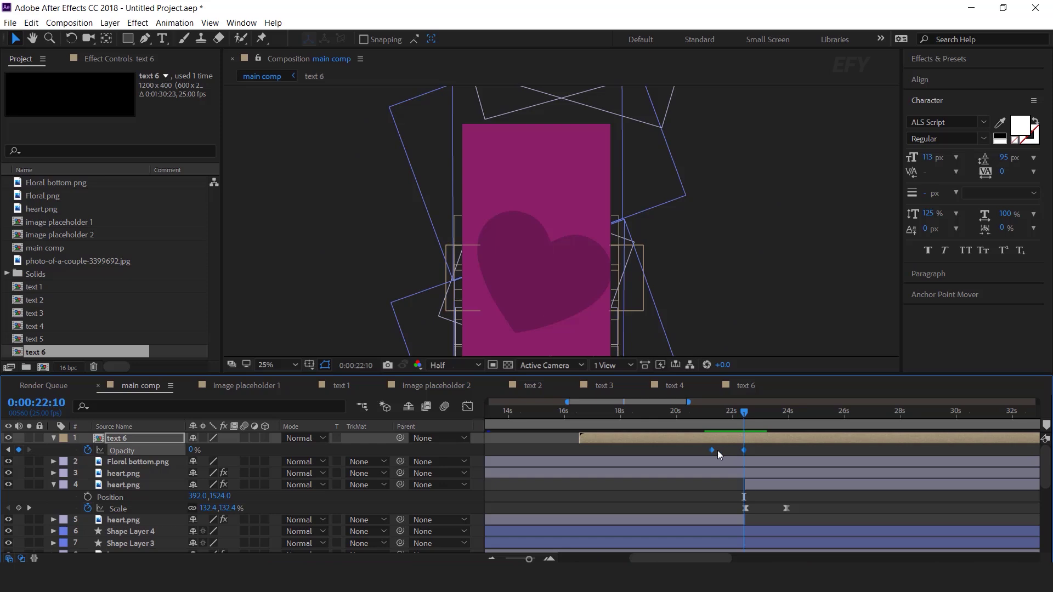
# Shift the text 6 opacity keyframes to about 22:08 and 23:02 so the fade overlaps the heart's growth
pyautogui.moveTo(744, 449)
pyautogui.mouseDown()
pyautogui.moveTo(774, 453)
pyautogui.moveTo(762, 451)
pyautogui.mouseUp()
pyautogui.click(778, 450)
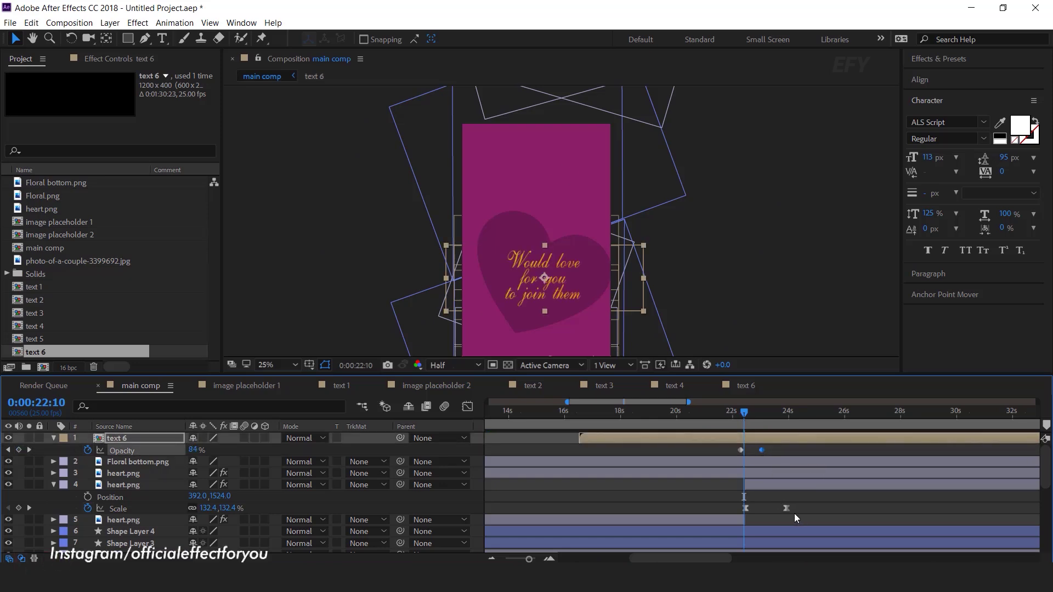
# Move the large heart's ending scale keyframe earlier to about 23:12, preview the growth, and collapse the expanded layers
pyautogui.moveTo(782, 509)
pyautogui.mouseDown()
pyautogui.moveTo(804, 499)
pyautogui.moveTo(808, 515)
pyautogui.moveTo(767, 509)
pyautogui.mouseUp()
pyautogui.click(716, 415)
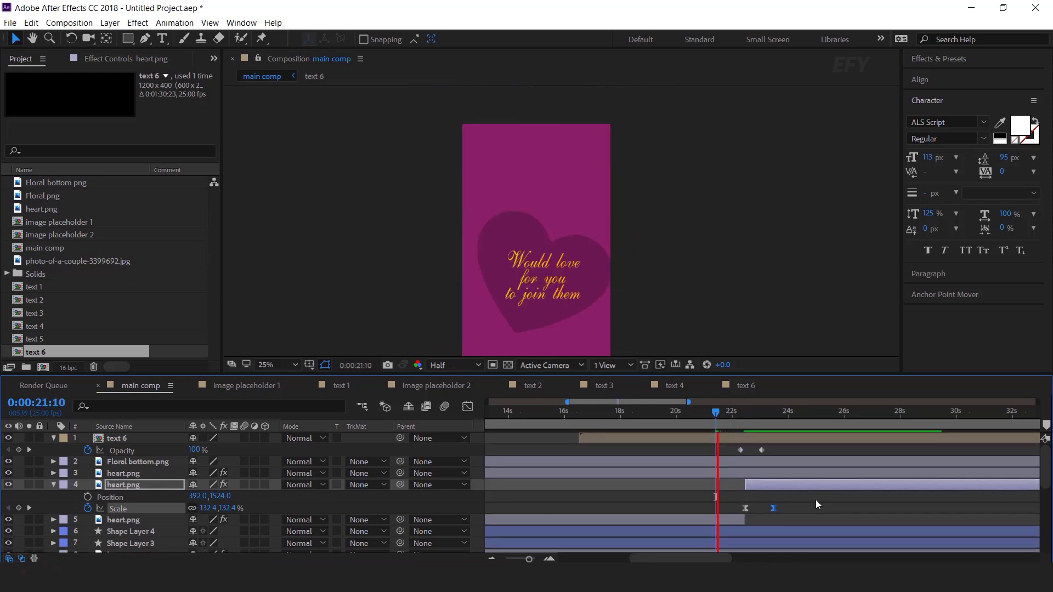
pyautogui.moveTo(757, 412); pyautogui.dragTo(798, 419)
pyautogui.click(54, 485)
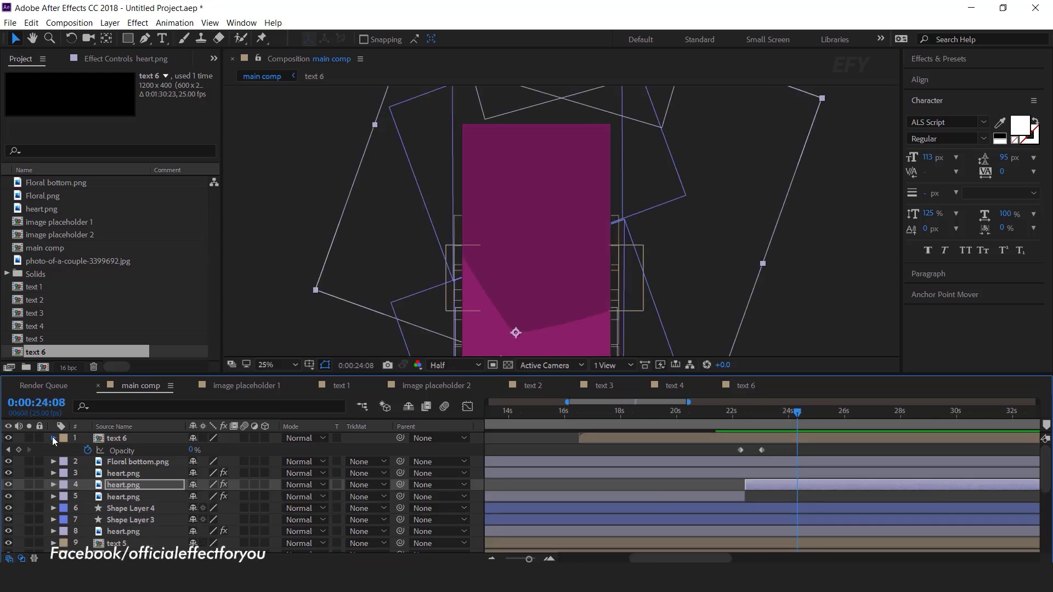
pyautogui.click(53, 438)
pyautogui.click(864, 270)
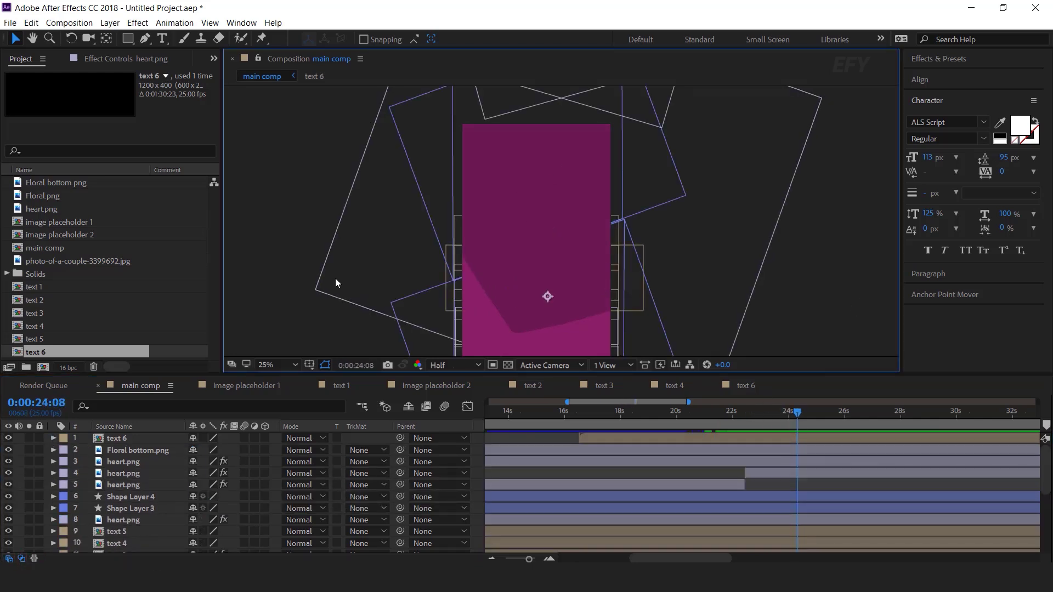
# Duplicate the image placeholder 1 layer with its heart.png matte and bring both copies to the front of main comp
pyautogui.scroll(-5, 143, 510)
pyautogui.press(';')
pyautogui.click(142, 512)
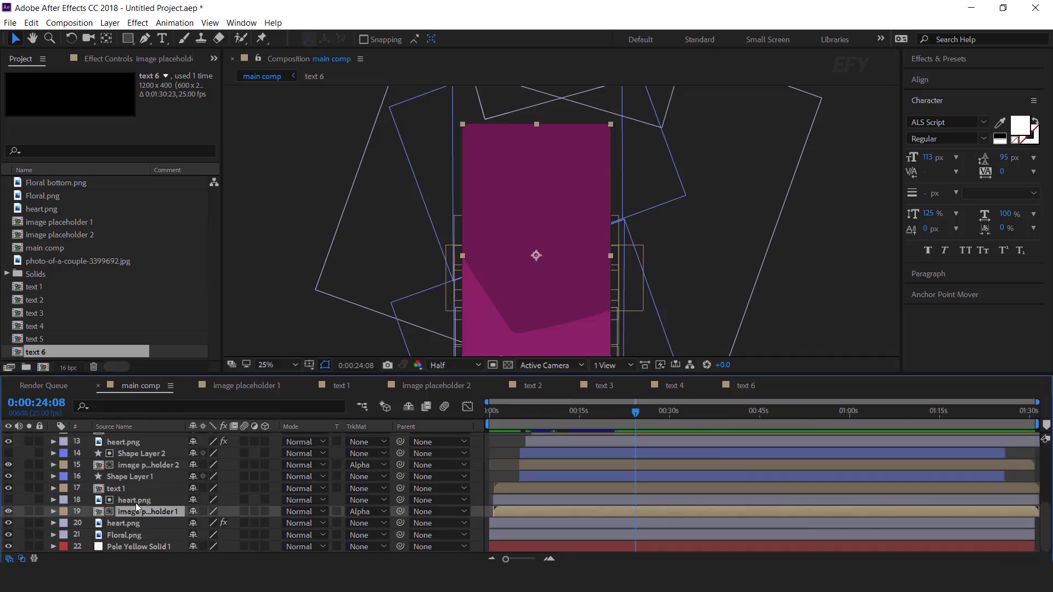
pyautogui.keyDown('ctrl'); pyautogui.click(134, 502); pyautogui.keyUp('ctrl')
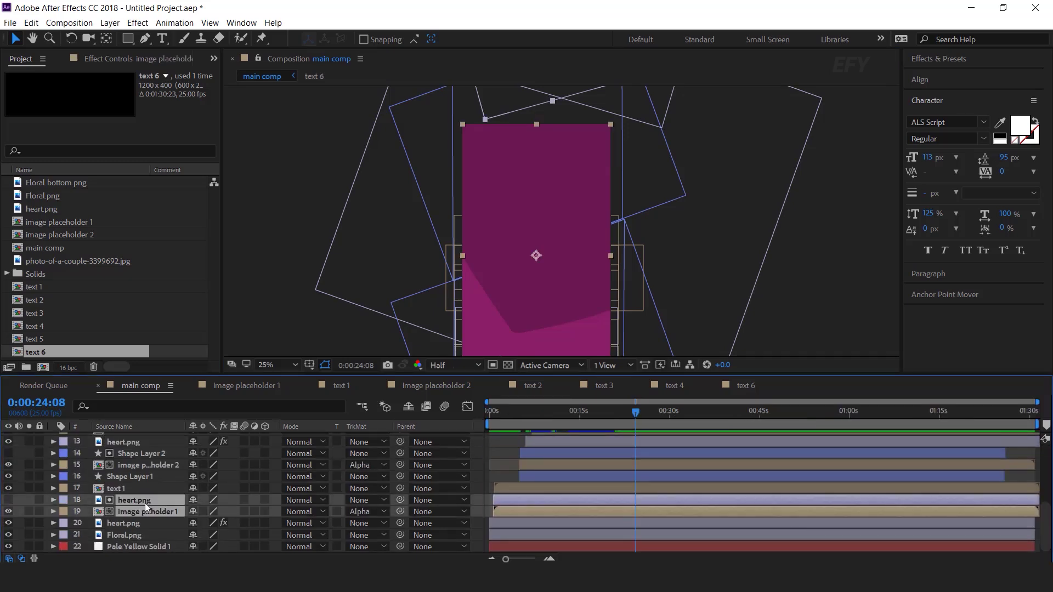
pyautogui.hotkey('ctrl', 'd')
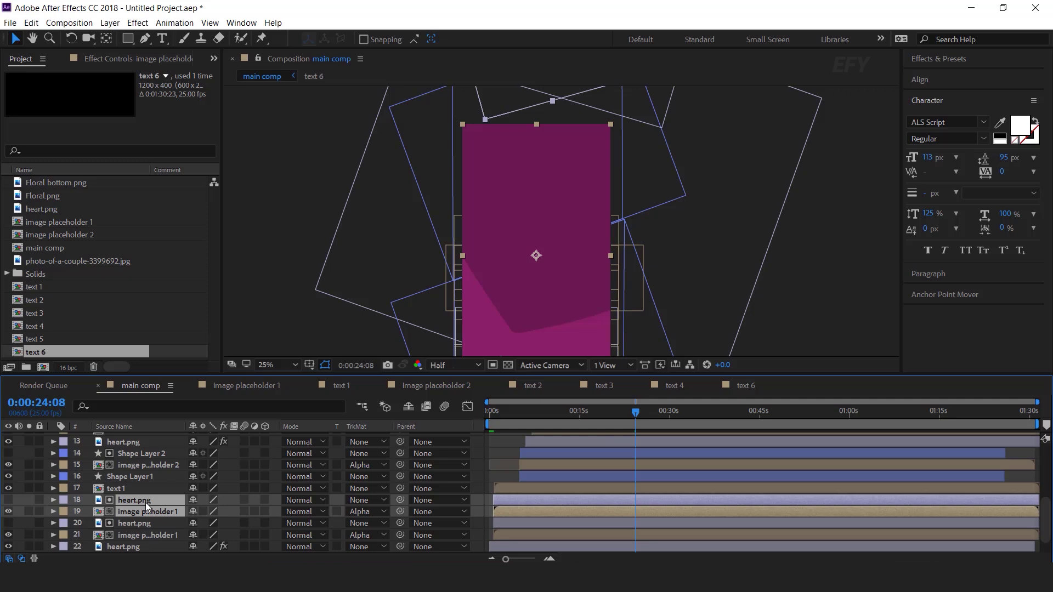
pyautogui.hotkey('ctrl', 'shift', ']')
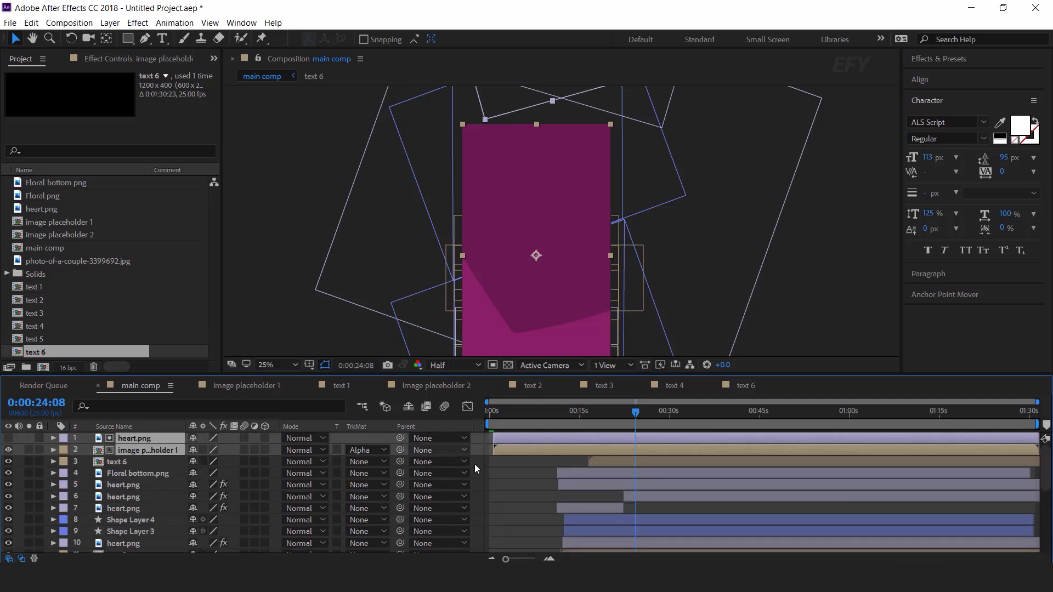
# Shift the duplicated photo and heart matte layers to start at about 23:06
pyautogui.click(633, 418)
pyautogui.press('[')
pyautogui.click(647, 416)
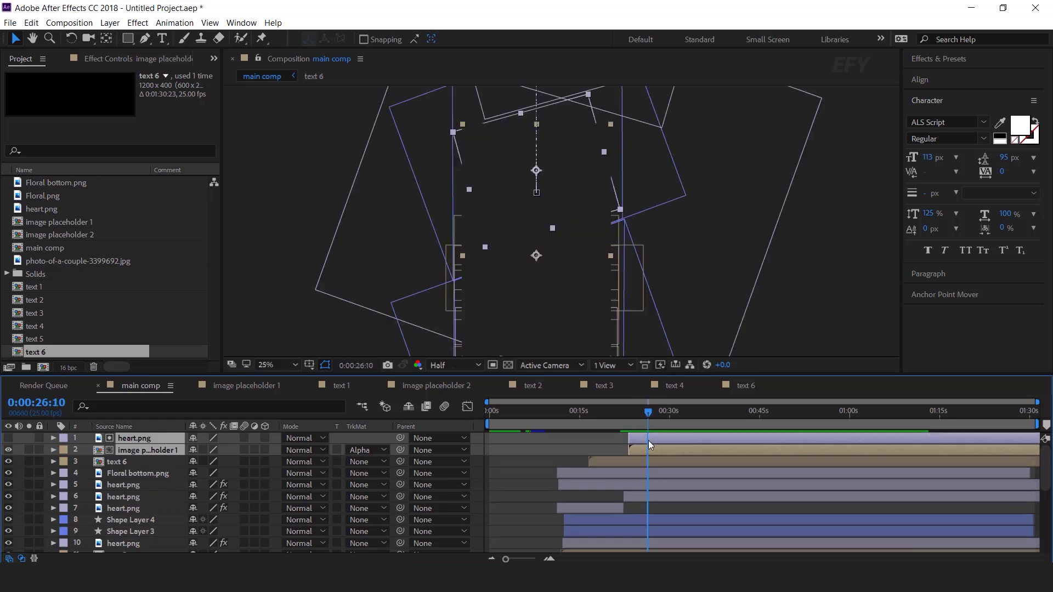
# Delete the duplicated heart matte's last two position keyframes and preview the photo heart's entrance
pyautogui.press('=')
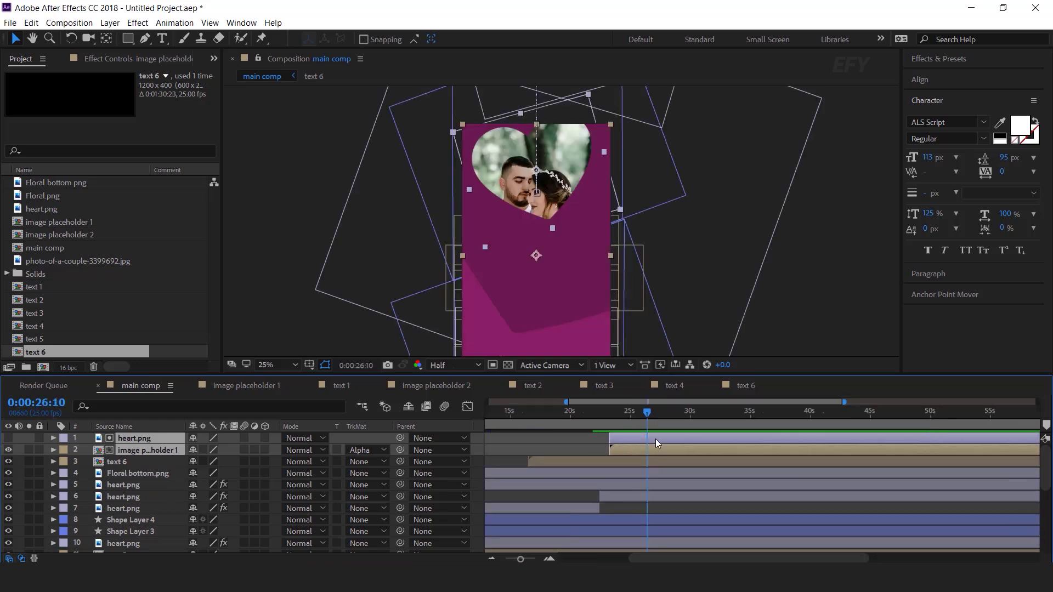
pyautogui.press('u')
pyautogui.moveTo(678, 449); pyautogui.dragTo(637, 457)
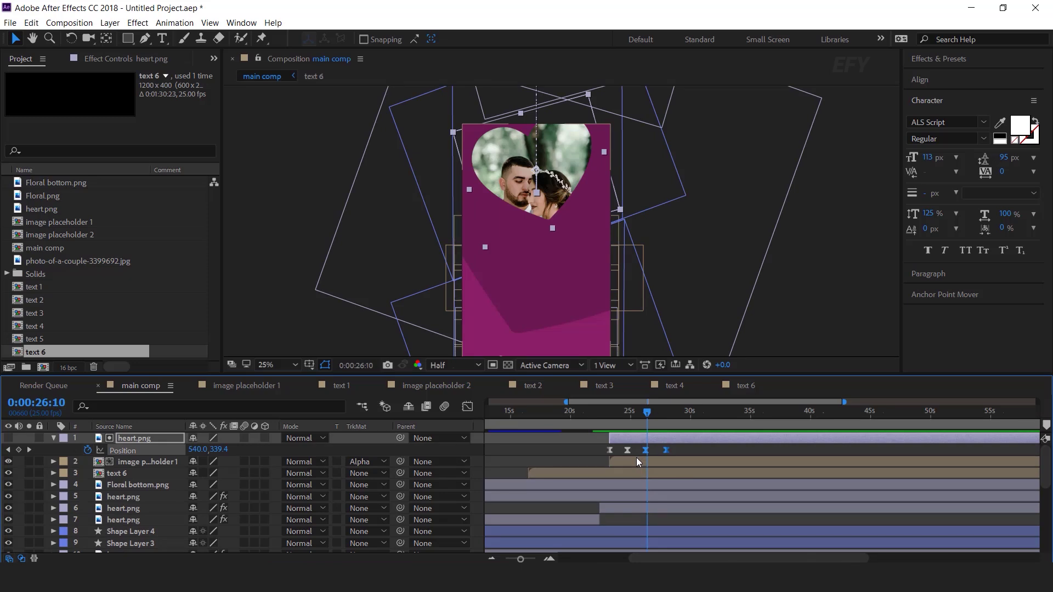
pyautogui.press('Delete')
pyautogui.click(611, 414)
pyautogui.press('space')
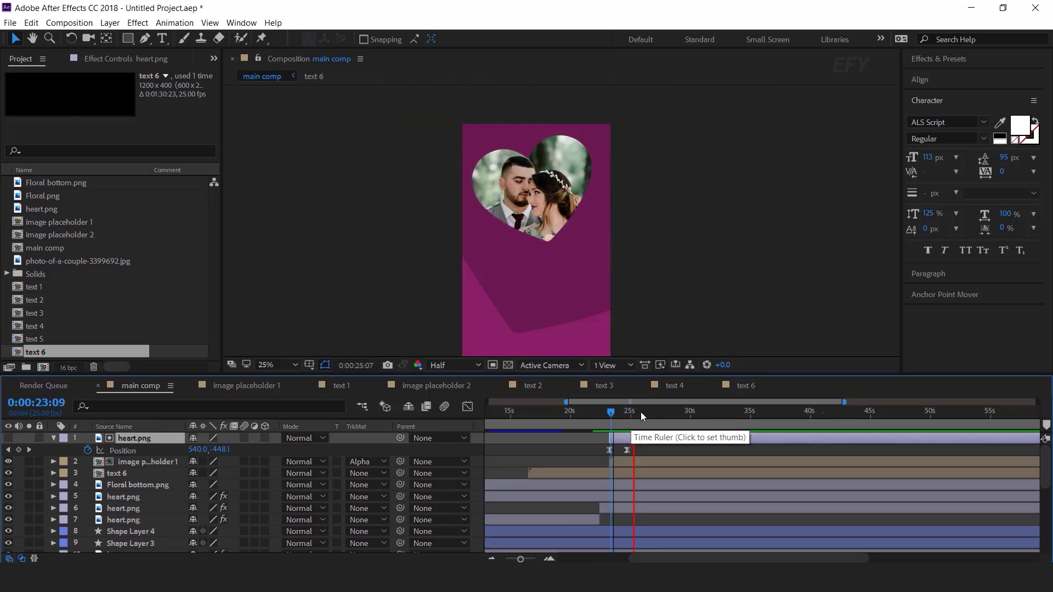
pyautogui.click(646, 412)
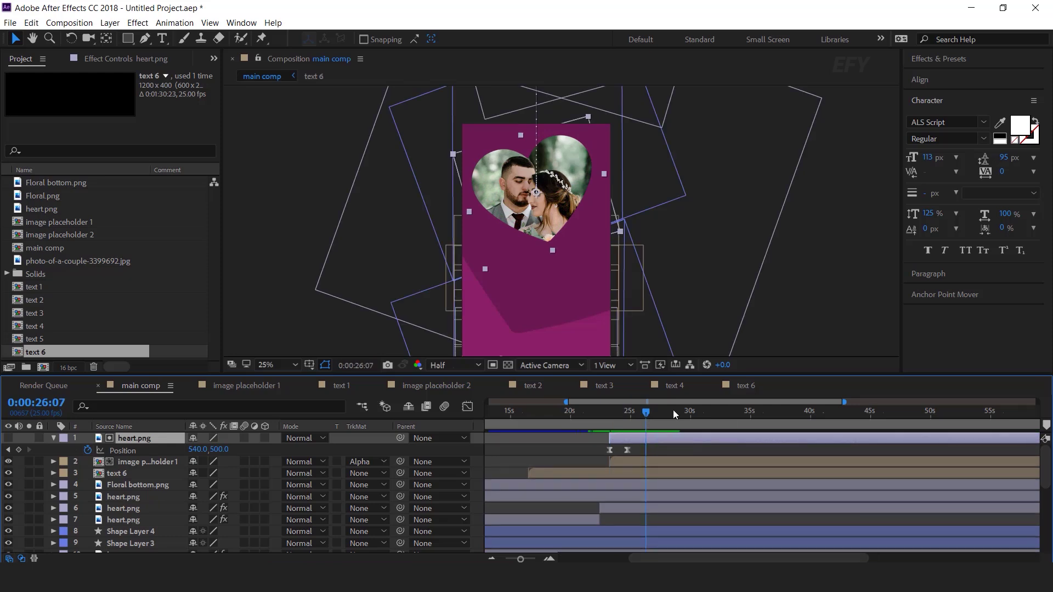
pyautogui.click(831, 302)
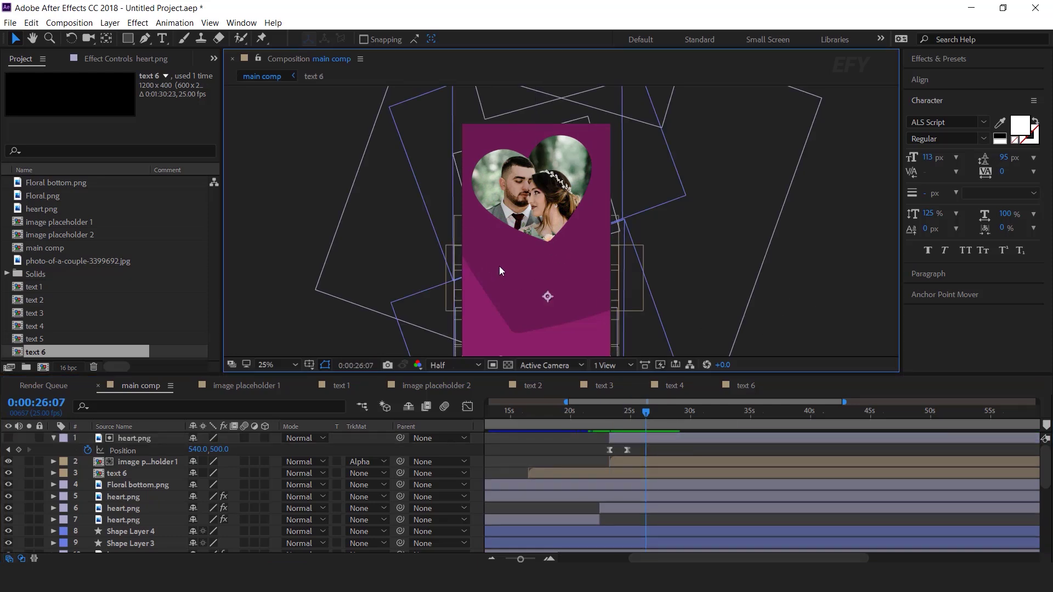
# Add the text 2 comp as the front layer starting at about 24:05, below the photo heart, and preview it
pyautogui.click(31, 289)
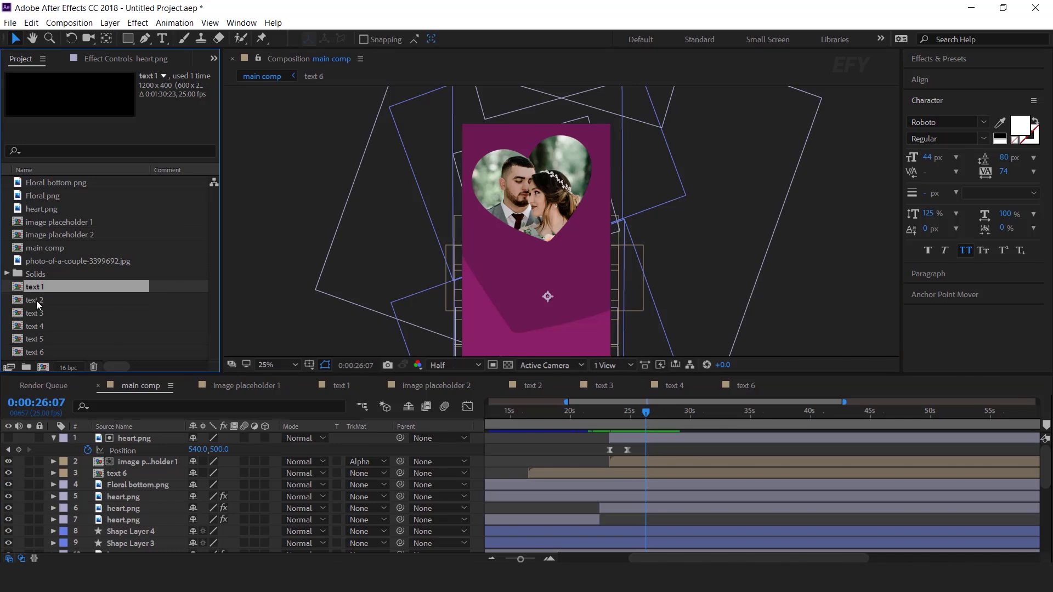
pyautogui.click(36, 301)
pyautogui.moveTo(42, 299); pyautogui.dragTo(657, 439)
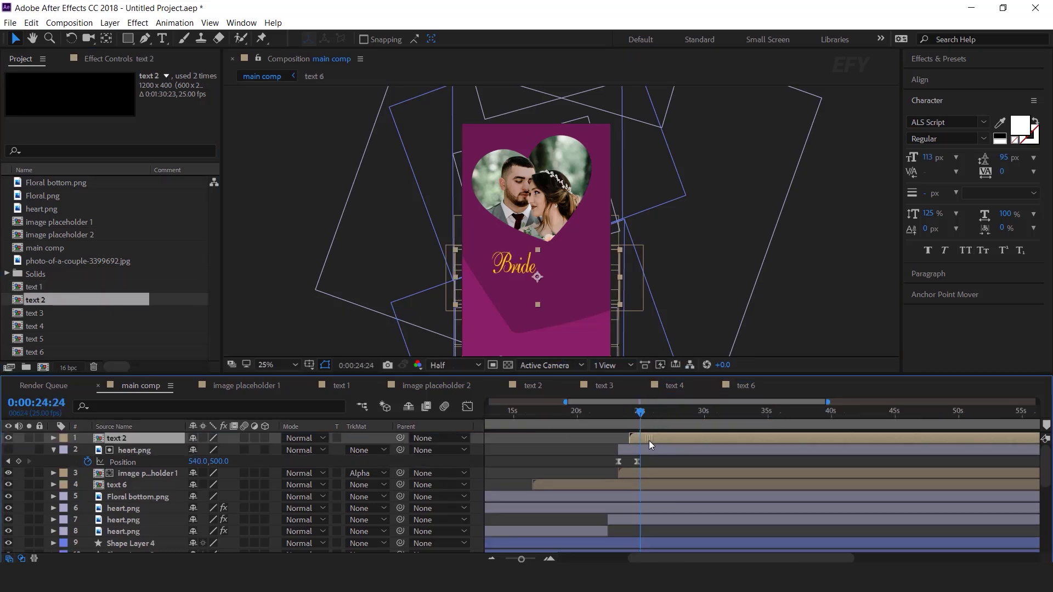
pyautogui.click(619, 407)
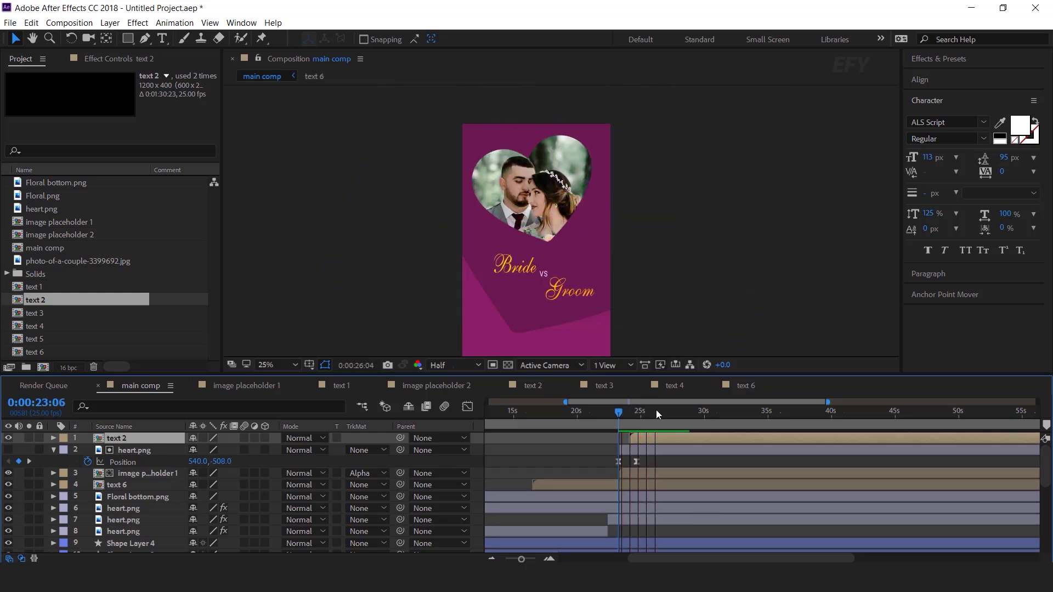
pyautogui.press('space')
# Duplicate the text 6 comp as text 7 and place it near the frame's lower edge, starting at about 25:10
pyautogui.moveTo(838, 207); pyautogui.dragTo(830, 120)
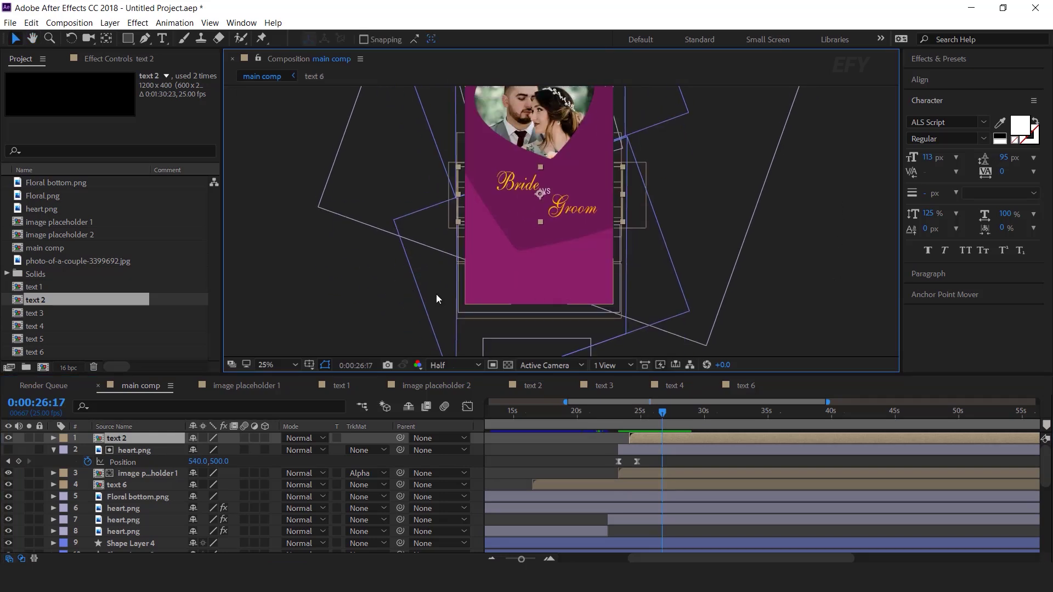
pyautogui.click(271, 329)
pyautogui.click(32, 352)
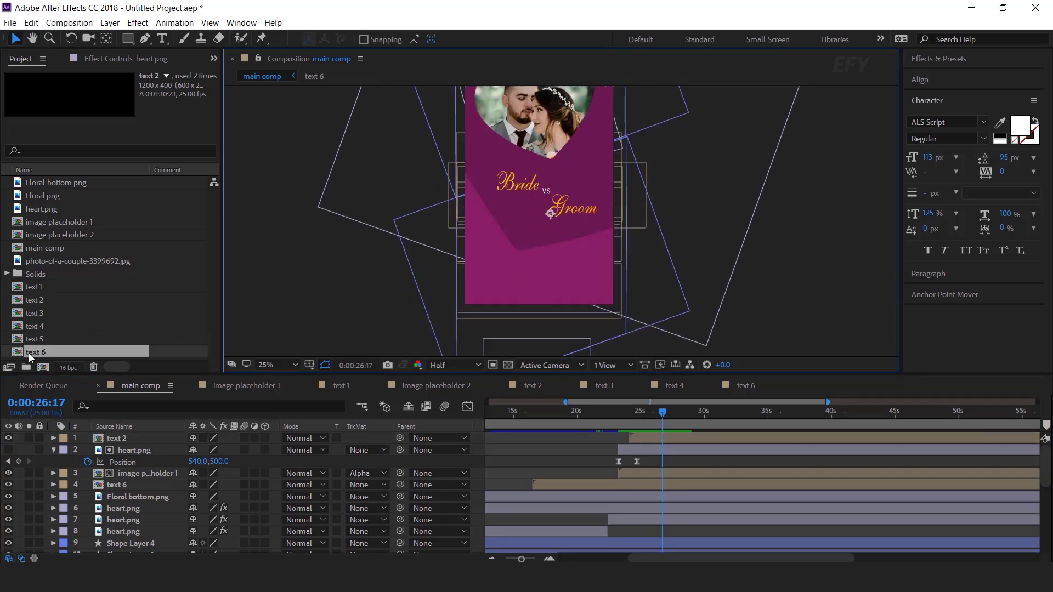
pyautogui.hotkey('ctrl', 'd')
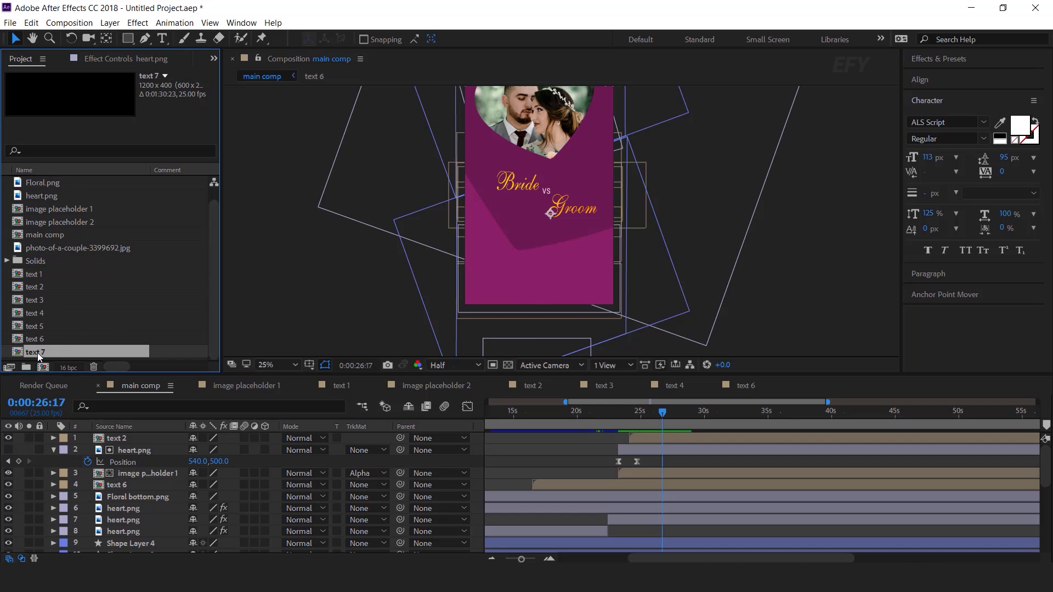
pyautogui.moveTo(35, 354); pyautogui.dragTo(658, 433)
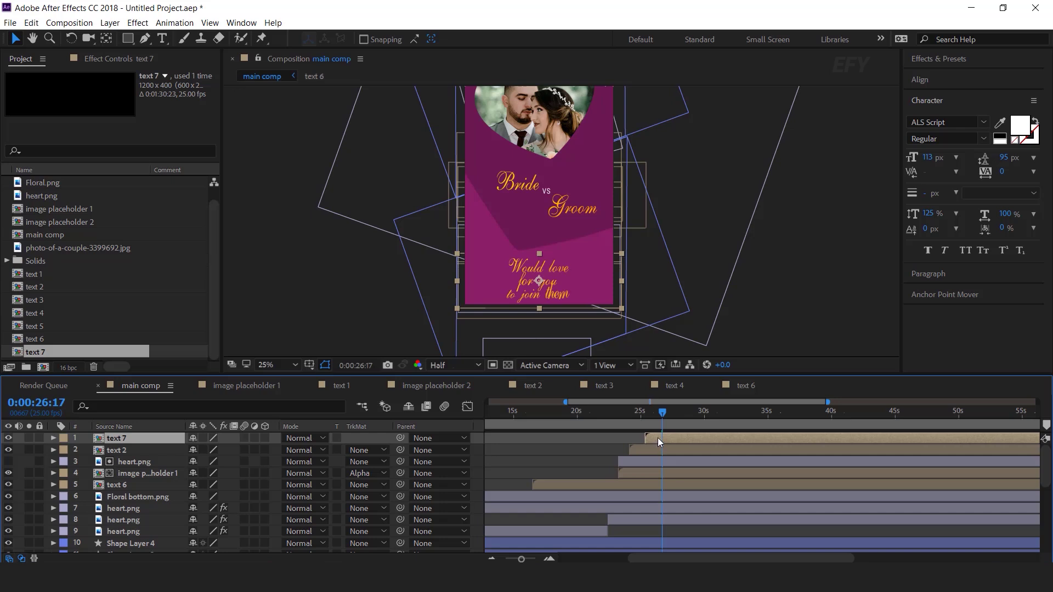
# Make the text 7 comp show 20/05/2020 above the line "Type your text here", with its other text layers hidden
pyautogui.doubleClick(657, 438)
pyautogui.click(9, 462)
pyautogui.click(8, 461)
pyautogui.click(149, 462)
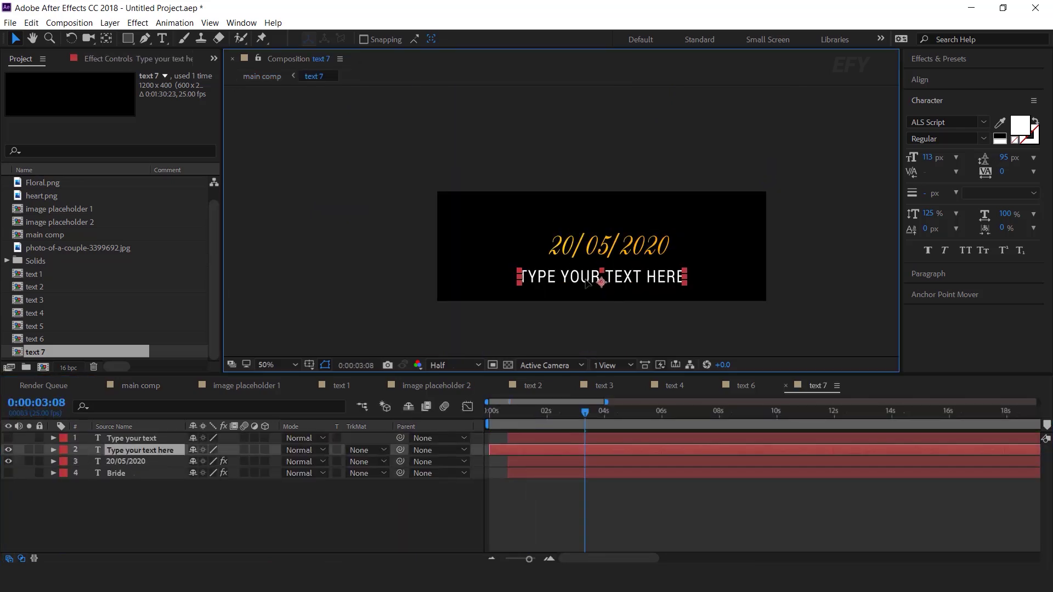
# Preview the closing scene in main comp and set the end of the work area to 28:22
pyautogui.click(149, 385)
pyautogui.click(624, 413)
pyautogui.press('space')
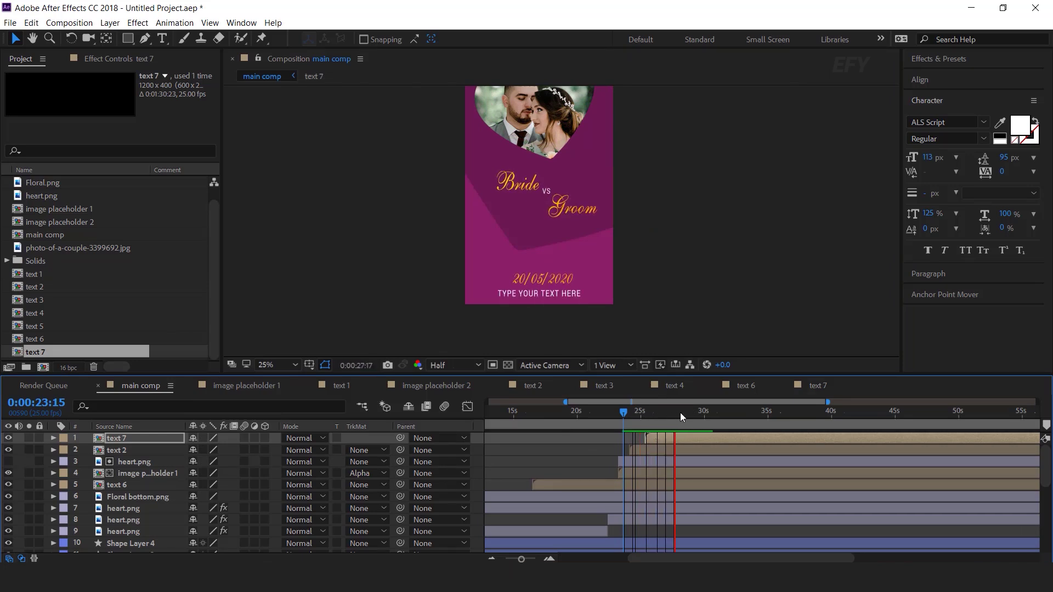
pyautogui.moveTo(685, 413); pyautogui.dragTo(690, 414)
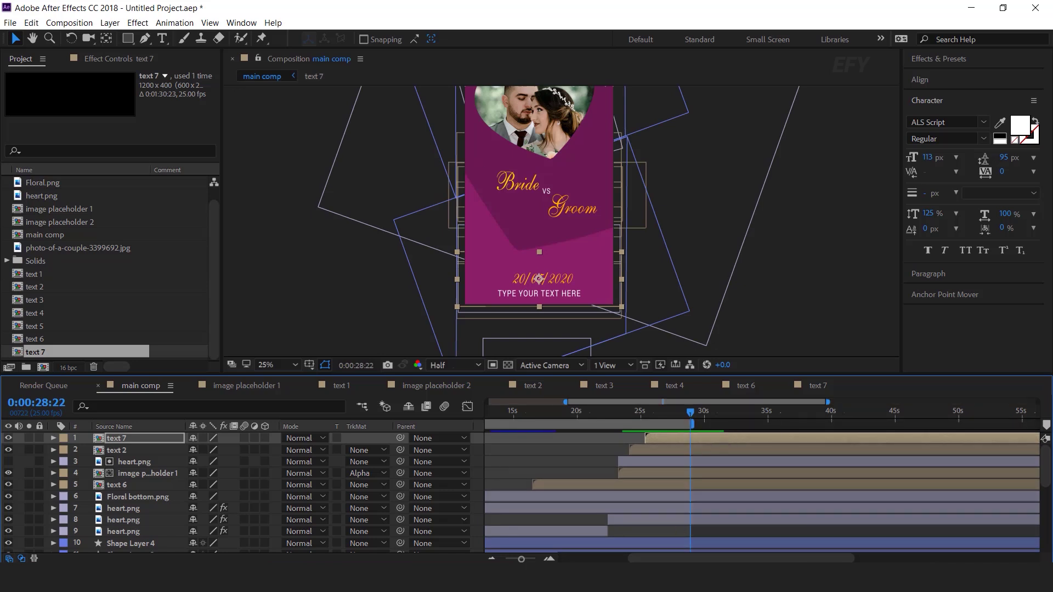
pyautogui.moveTo(652, 558); pyautogui.dragTo(550, 560)
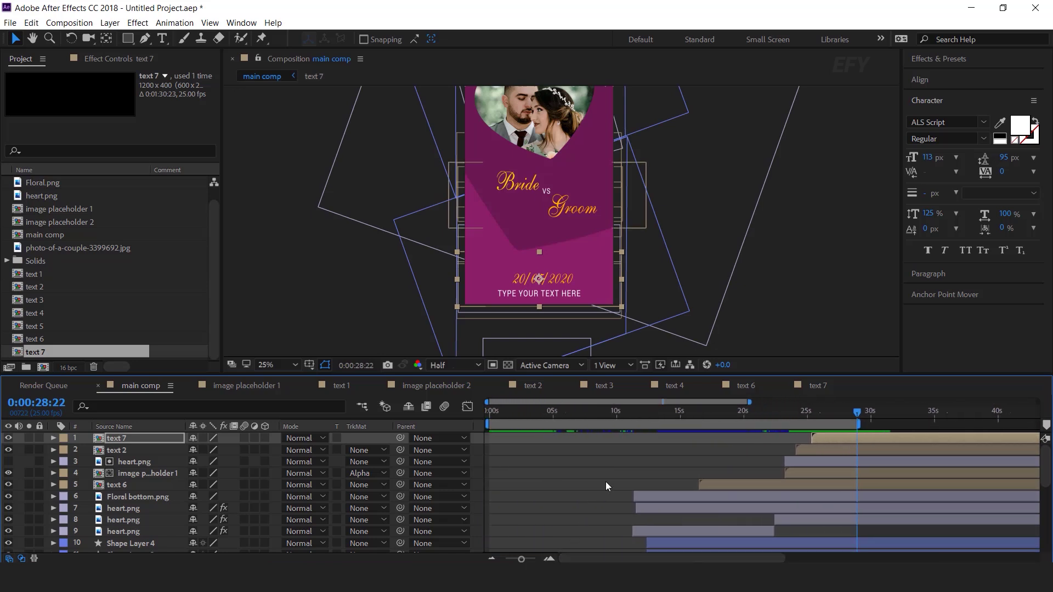